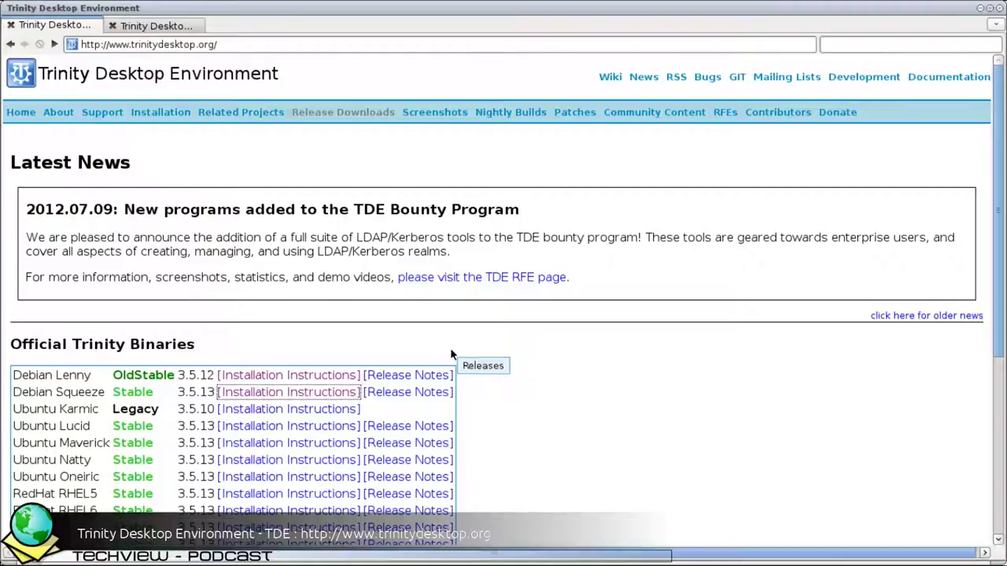
- View the Debian Trinity repository instructions page (installation.php#debian), then hide the browser to reveal the desktop
scroll(576, 365, down, 3)
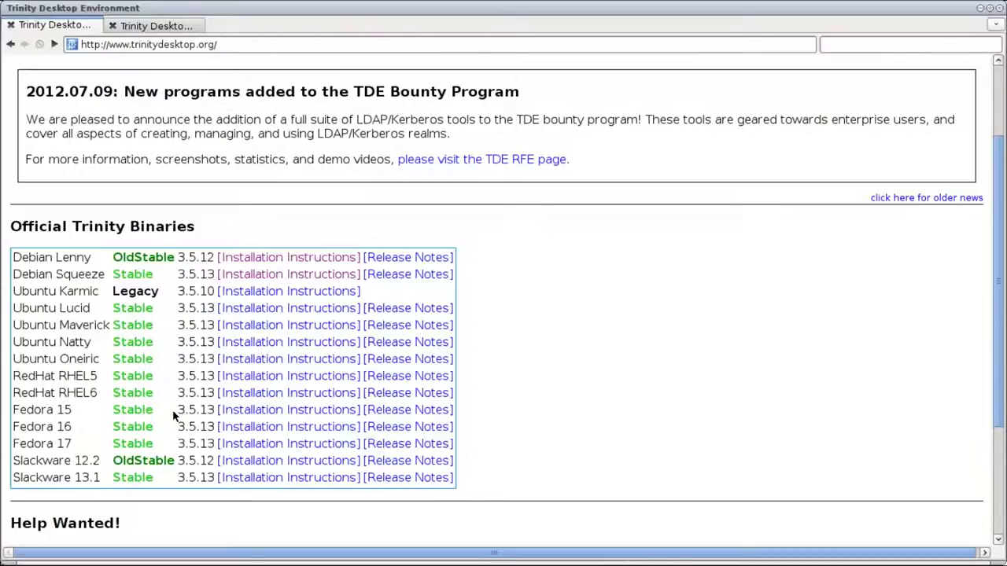
click(288, 375)
click(154, 27)
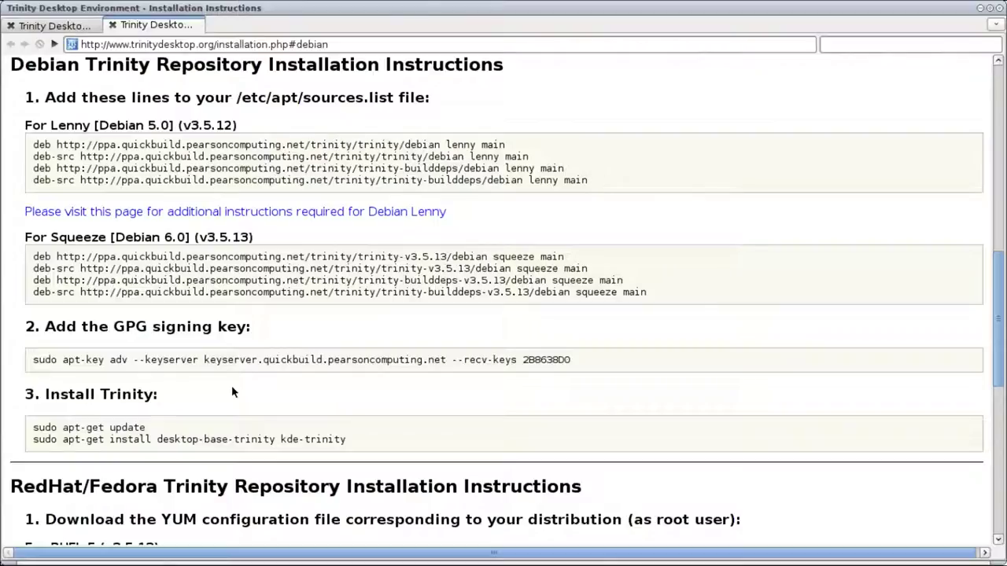
key(ctrl+F1)
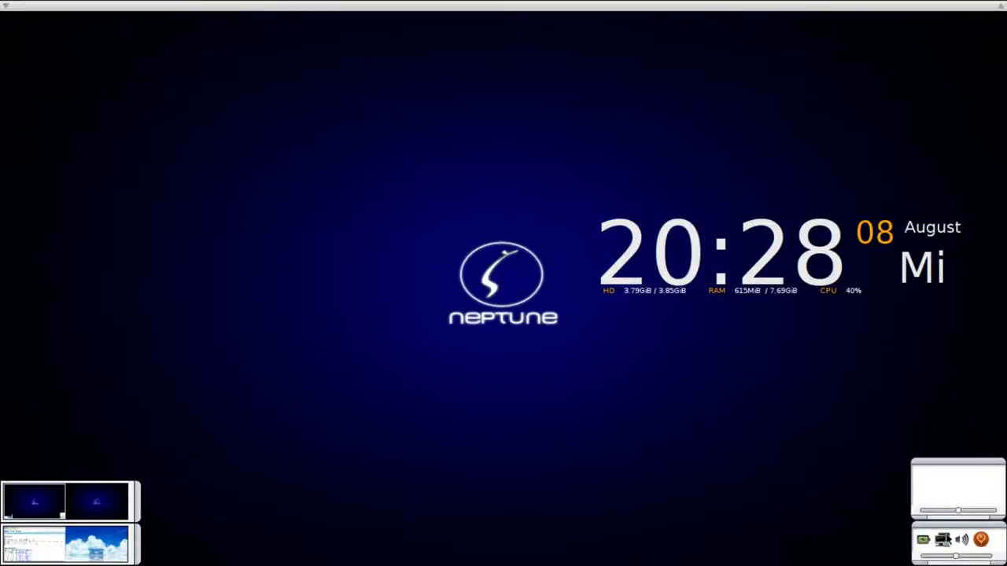
- In Wicd preferences, set the wireless device (WLAN-Gerät) to wlan0
right_click(942, 544)
click(760, 419)
click(943, 544)
click(686, 127)
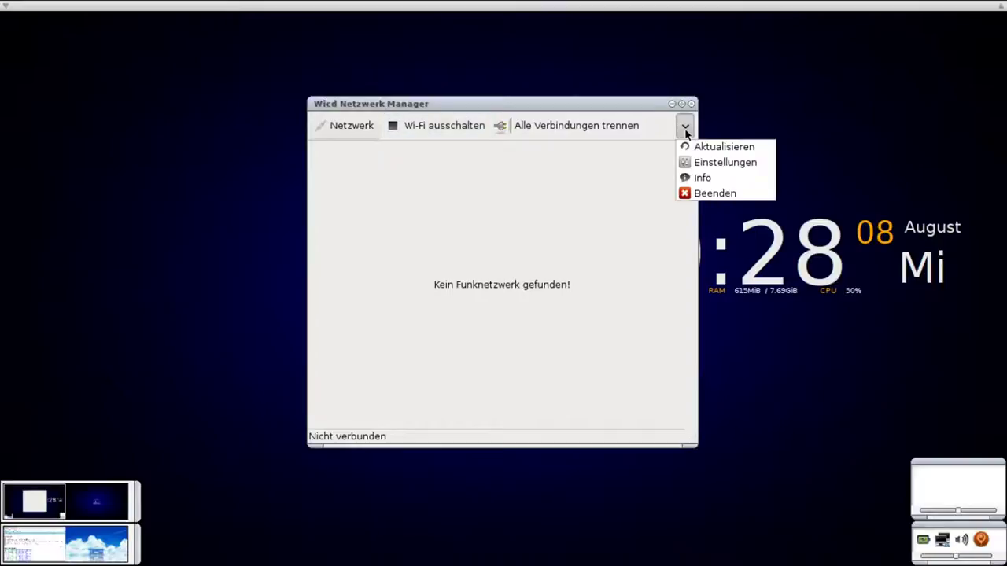
click(696, 163)
click(518, 207)
text(wlan0)
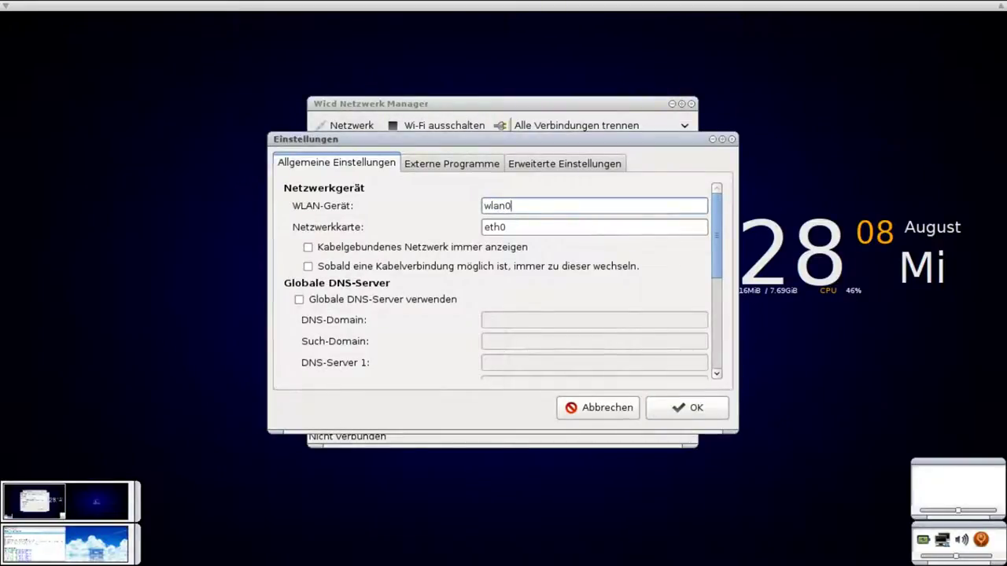
click(665, 408)
- Rescan networks, confirm ll-fritzbox properties, connect to ll-fritzbox and close Wicd
click(684, 126)
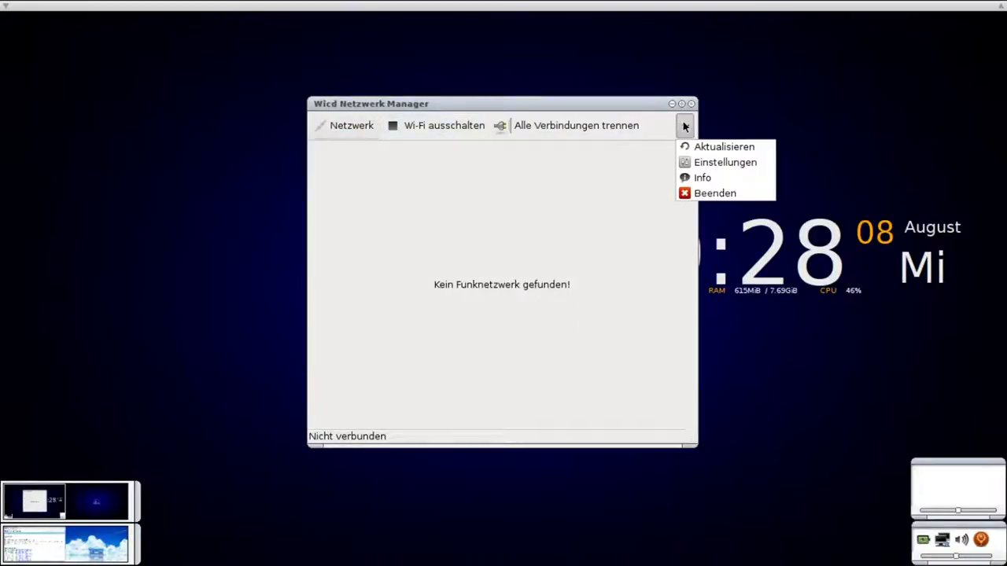
click(691, 148)
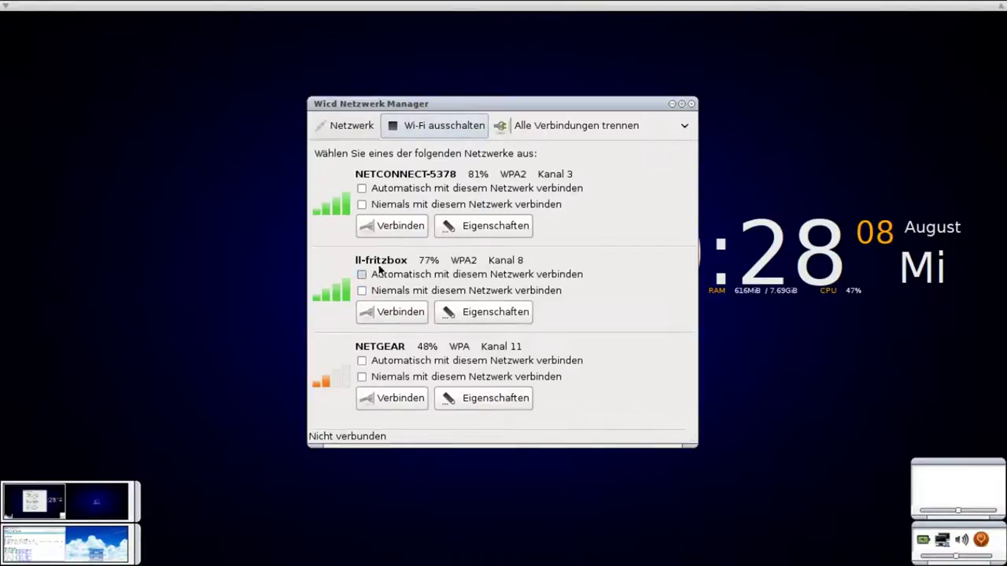
click(486, 317)
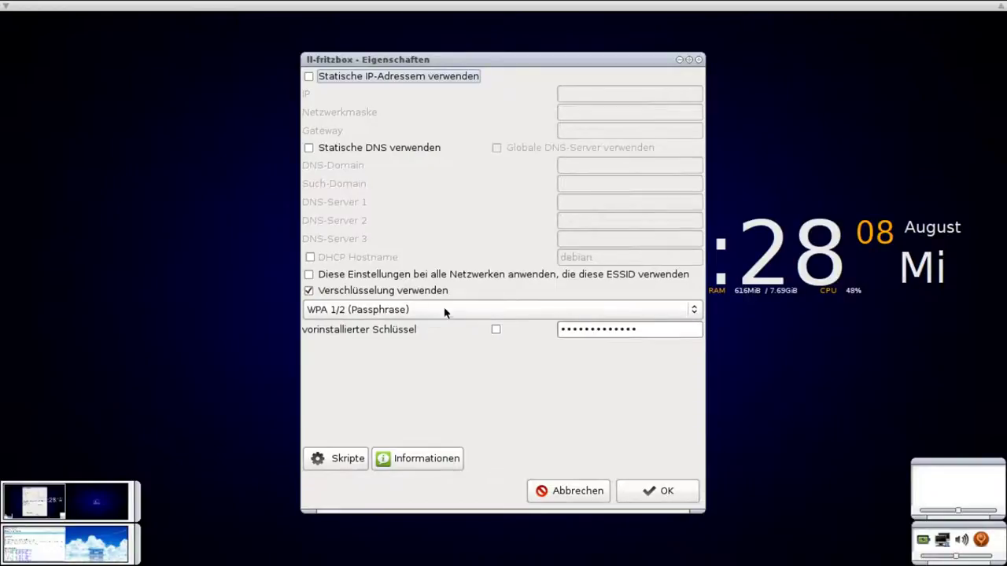
click(647, 492)
click(404, 318)
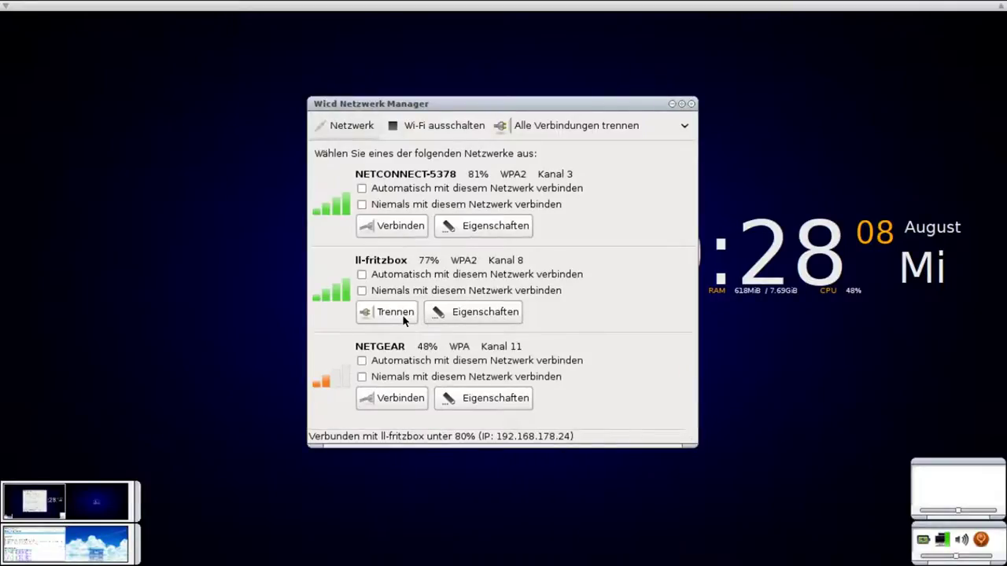
click(691, 104)
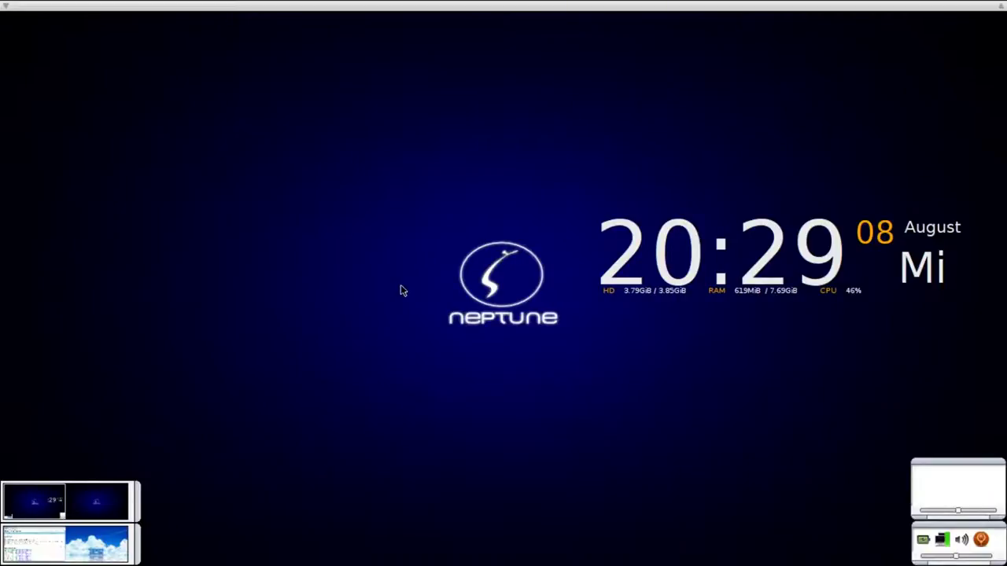
- Open a terminal window, reposition it, and switch to the desktop showing the browser
key(ctrl+alt+t)
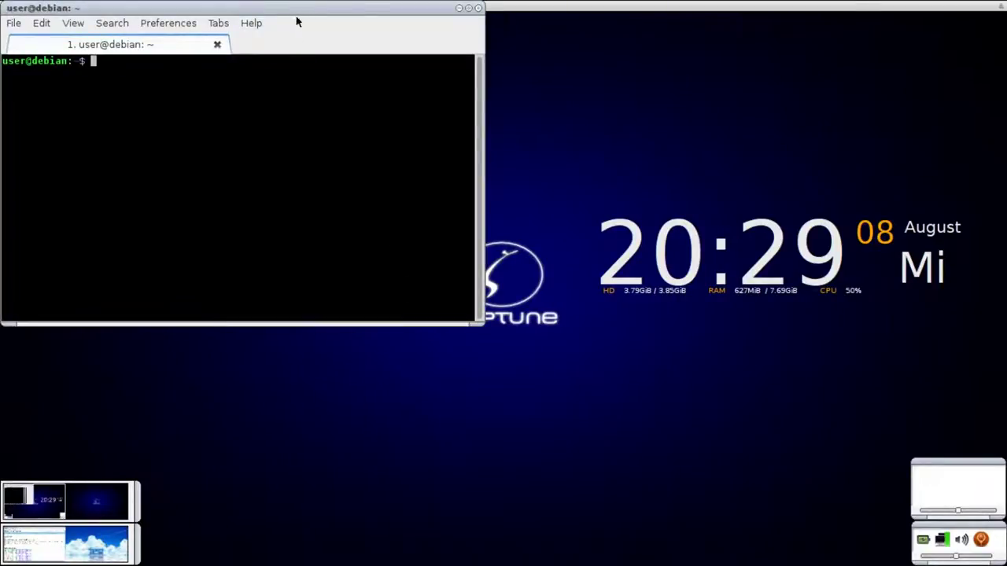
drag(367, 7, 621, 36)
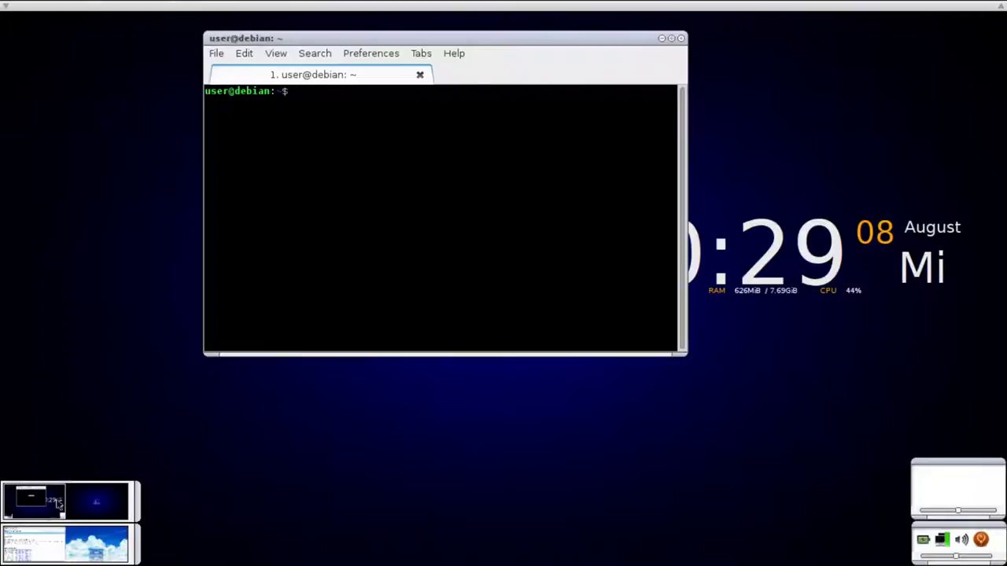
click(33, 543)
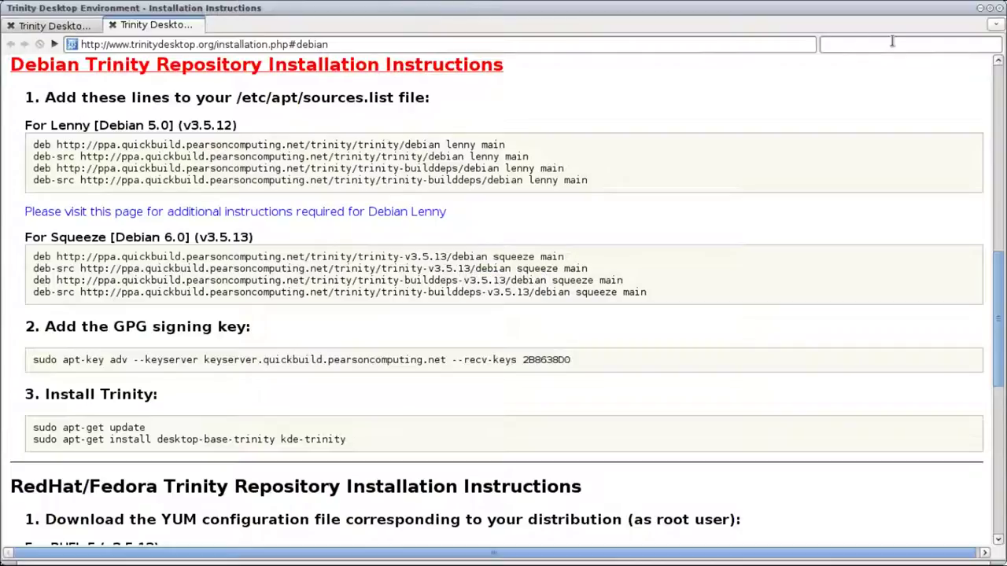
- Restore and lower the browser window, then copy the first Squeeze deb repository line
click(989, 7)
drag(599, 12, 575, 171)
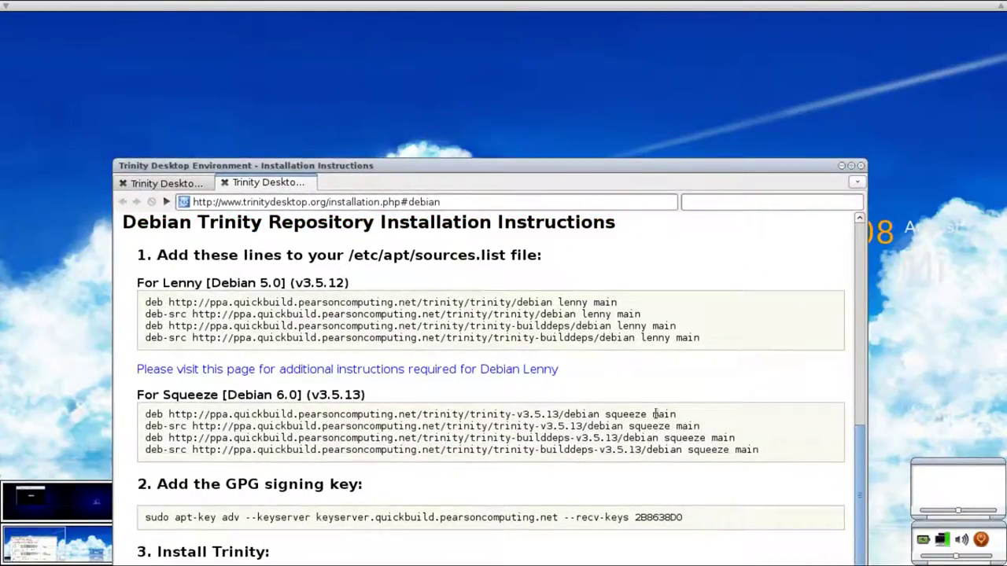
drag(682, 418, 181, 426)
click(186, 425)
drag(146, 414, 678, 414)
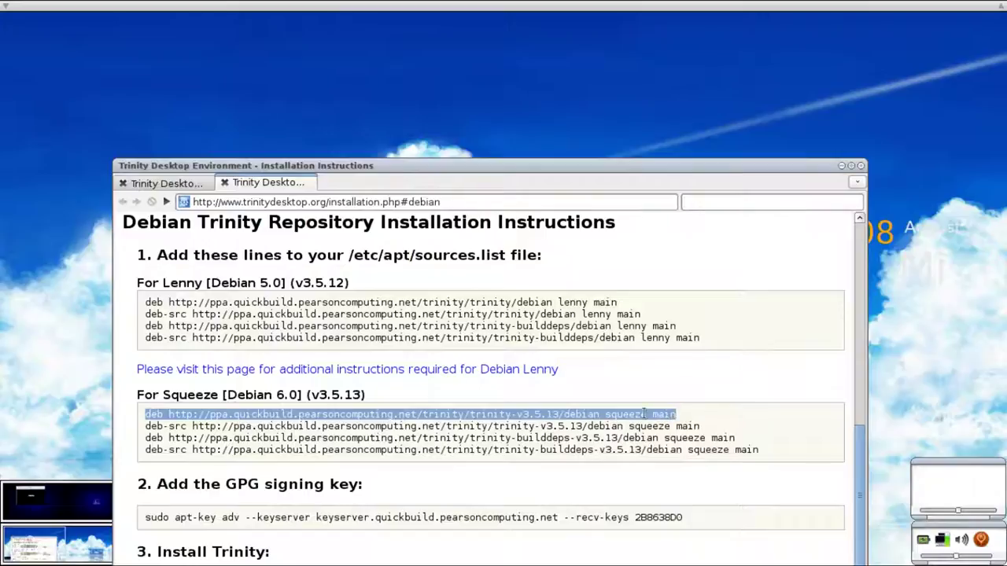
right_click(645, 414)
click(660, 413)
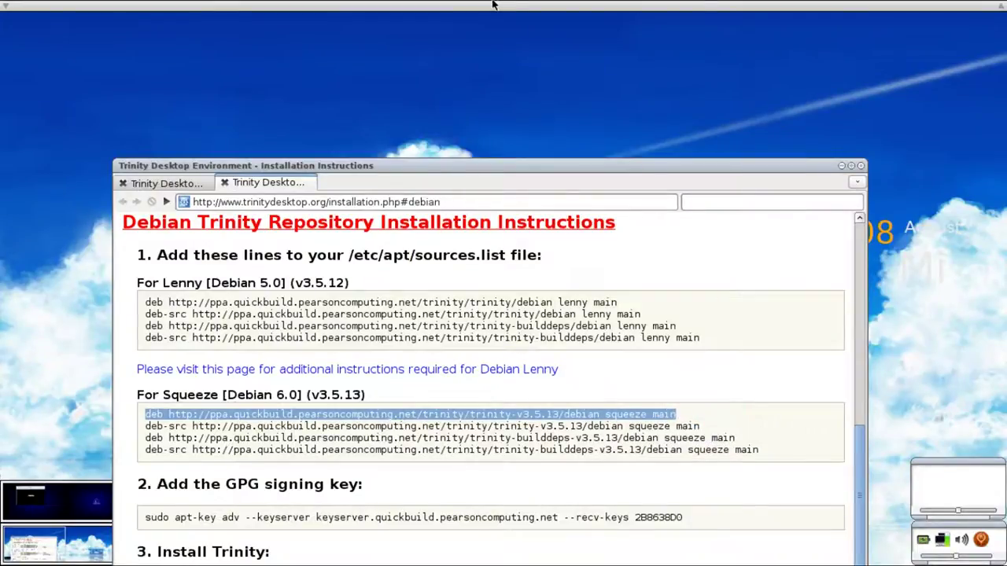
- Paste the line into the drop-down terminal, erase it, and start typing 'sudo vi /etc/apt/sources.list.d/'
key(F12)
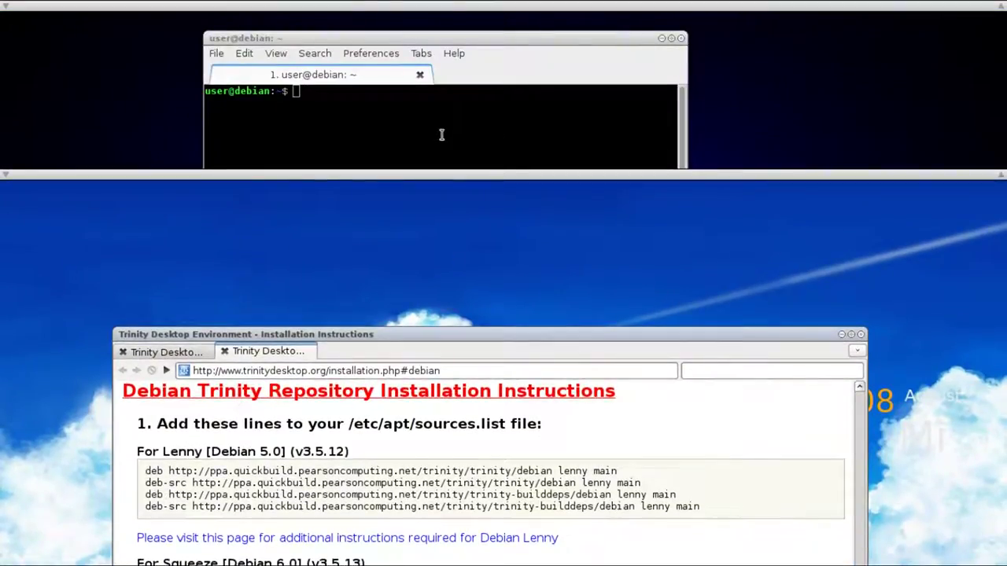
right_click(441, 135)
click(453, 156)
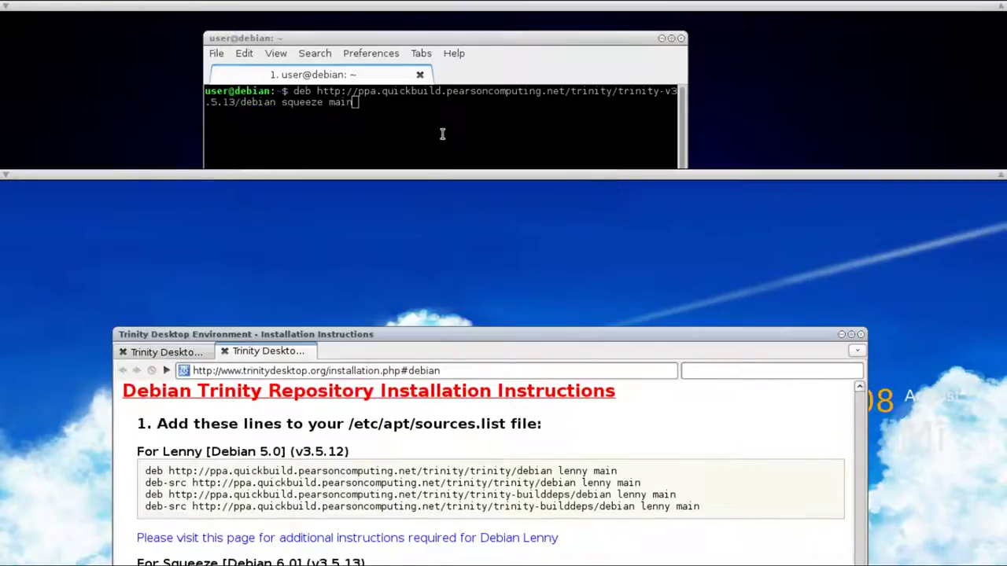
drag(481, 39, 494, 212)
key(BackSpace)
key(BackSpace)
key(BackSpace)
key(BackSpace)
key(BackSpace)
key(BackSpace)
key(BackSpace)
key(BackSpace)
key(BackSpace)
key(BackSpace)
key(BackSpace)
key(BackSpace)
key(BackSpace)
key(BackSpace)
key(BackSpace)
key(BackSpace)
key(BackSpace)
key(BackSpace)
key(BackSpace)
key(BackSpace)
key(BackSpace)
key(BackSpace)
key(BackSpace)
key(BackSpace)
key(BackSpace)
key(BackSpace)
key(BackSpace)
key(BackSpace)
key(BackSpace)
key(BackSpace)
key(BackSpace)
key(BackSpace)
key(BackSpace)
key(BackSpace)
key(BackSpace)
key(BackSpace)
key(BackSpace)
key(BackSpace)
key(BackSpace)
key(BackSpace)
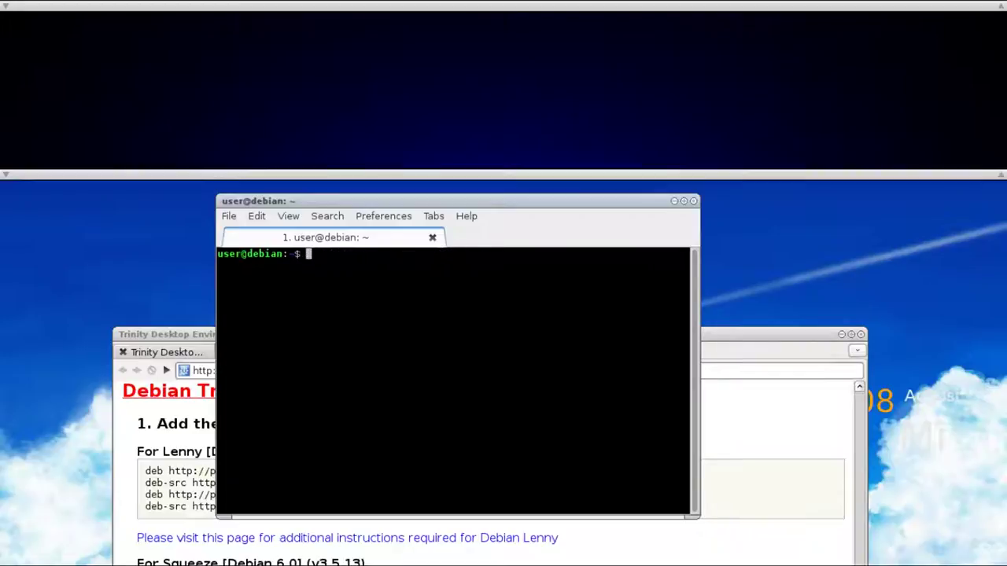
text(sudo vi /etc/apt/so)
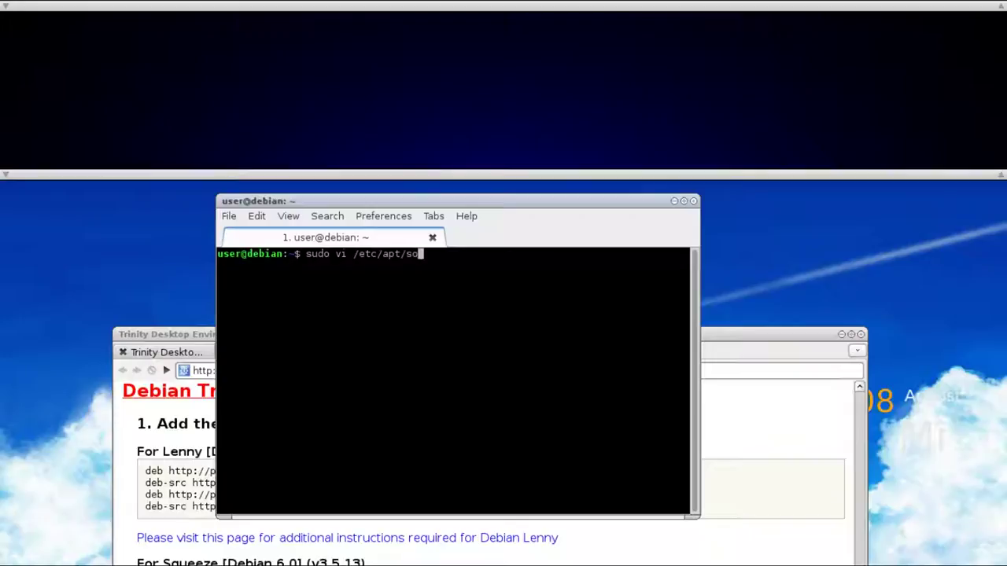
text(urces.list.d/)
- Open /etc/apt/sources.list.d/trinity.list in vi and insert the copied Squeeze deb line
key(Tab)
key(Tab)
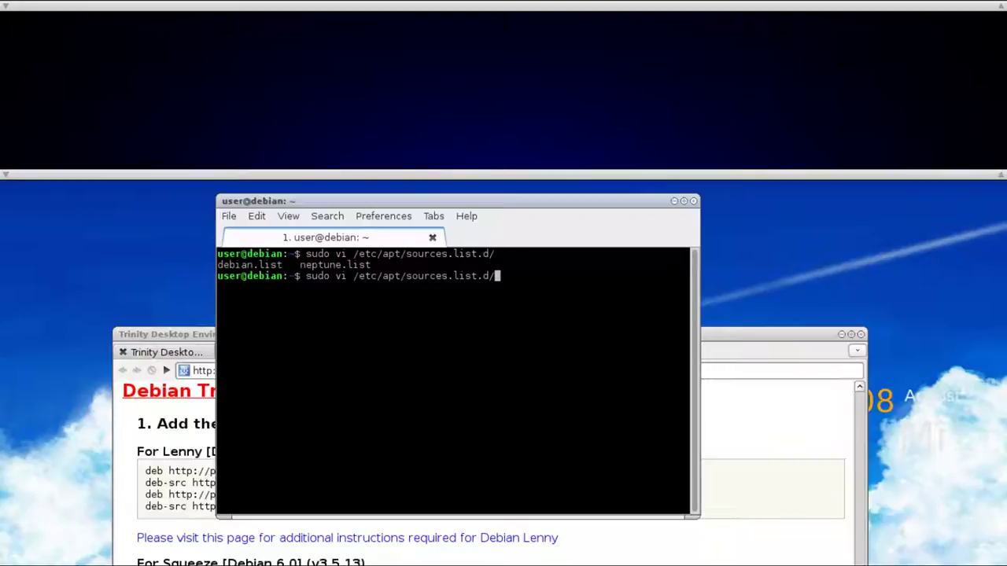
text(trinity.list)
key(Return)
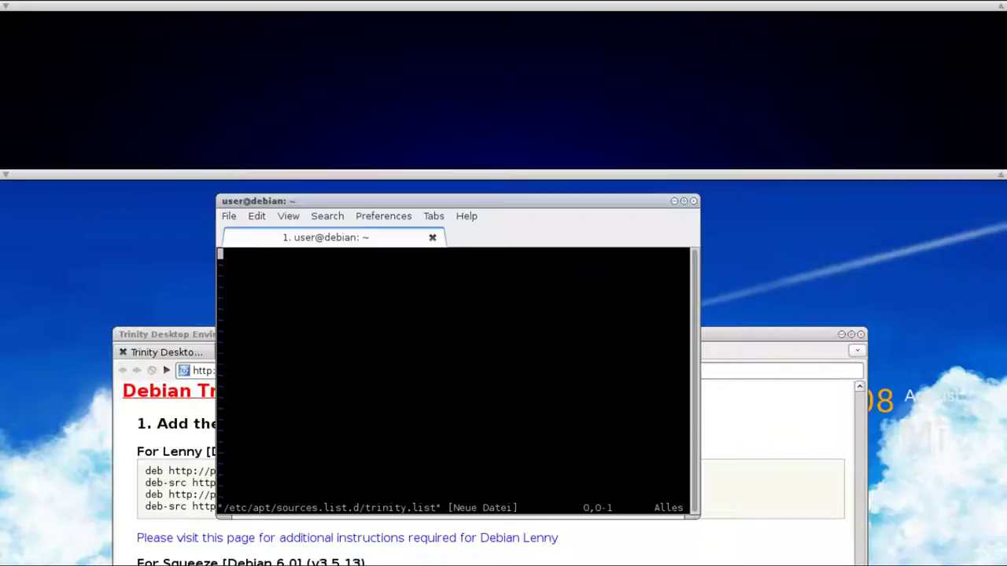
key(i)
key(ctrl+shift+v)
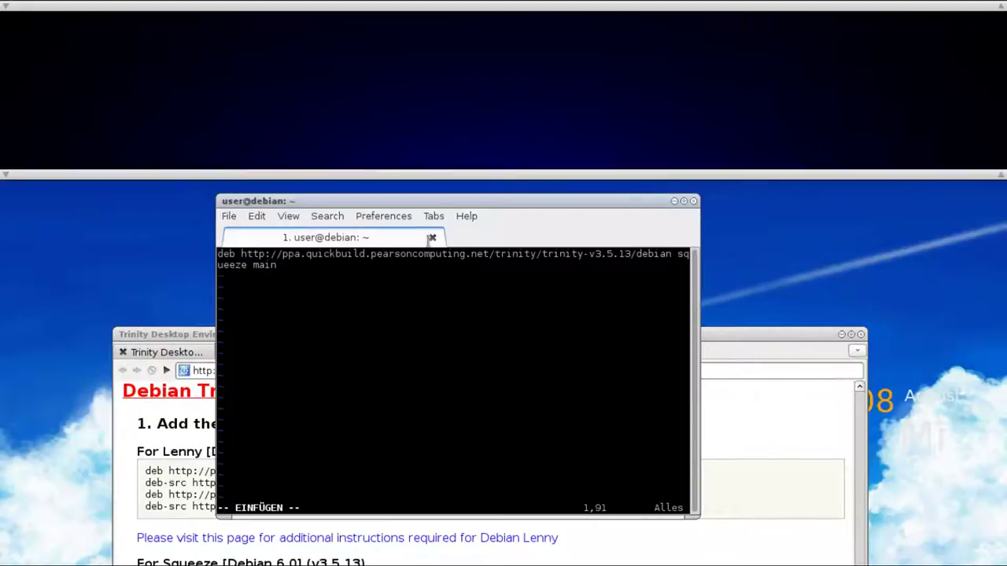
- Copy the Squeeze builddeps deb line from the instructions page
drag(451, 205, 450, 40)
drag(326, 334, 326, 226)
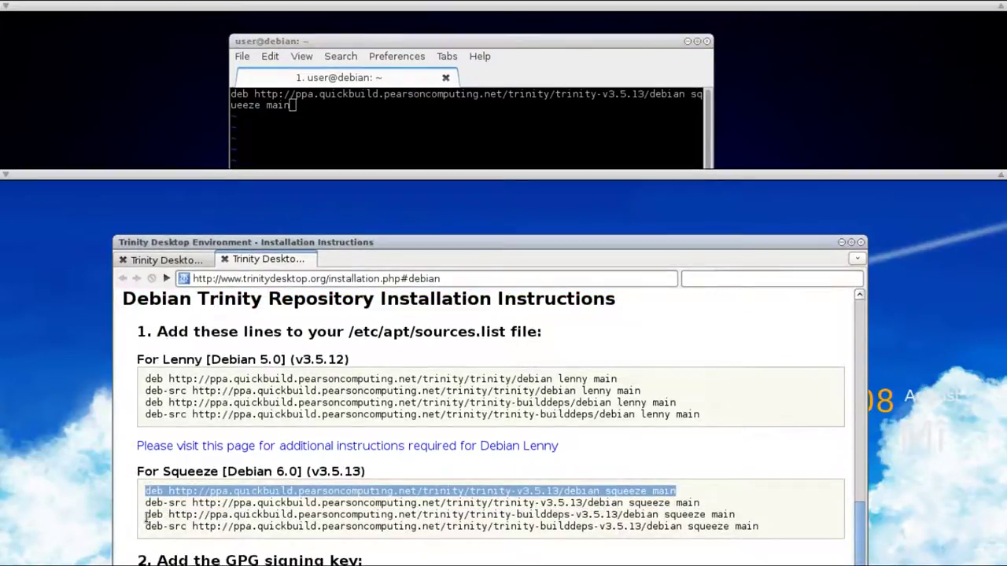
drag(146, 515, 738, 514)
right_click(705, 513)
click(723, 519)
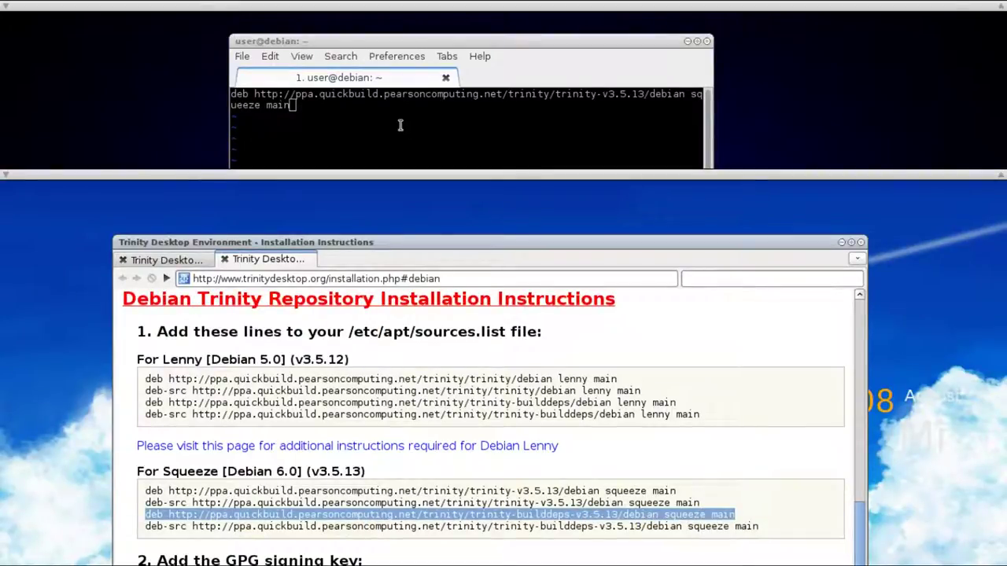
- Paste the builddeps line as line 2, save trinity.list with :wq, and raise the browser
drag(431, 41, 438, 196)
key(Return)
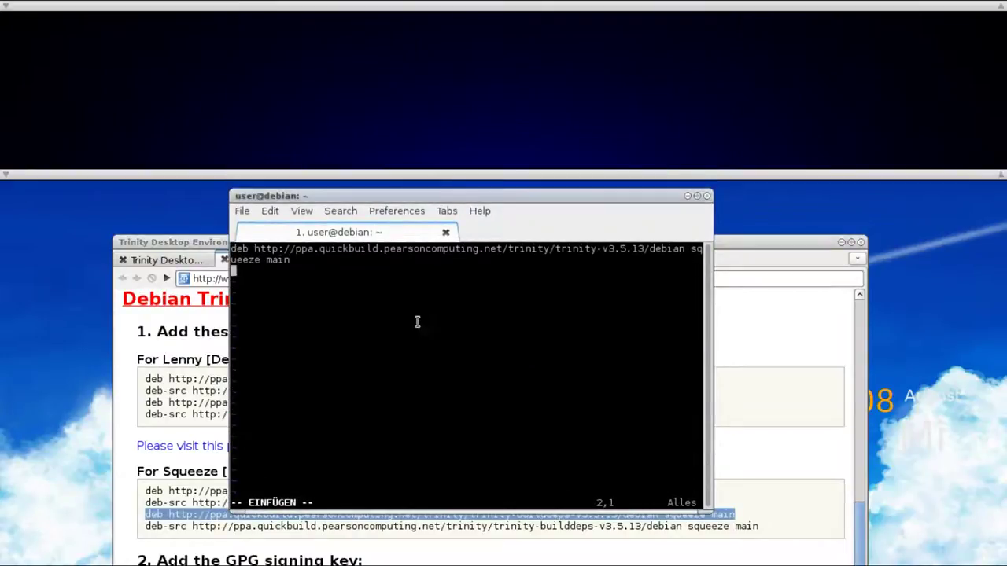
middle_click(418, 321)
key(Escape)
text(:wq)
key(Return)
mouse_move(424, 202)
mouse_down()
mouse_move(445, 60)
mouse_move(421, 129)
mouse_move(417, 193)
mouse_up()
click(241, 241)
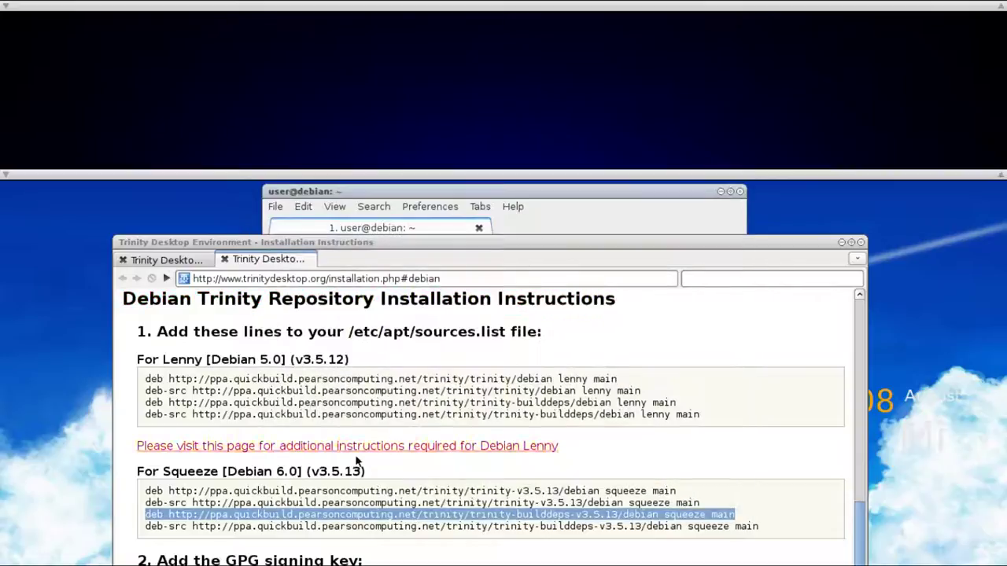
- Copy the page's apt-key adv command and run it in the terminal to import key 2B8638D0
scroll(355, 460, down, 3)
drag(147, 477, 686, 473)
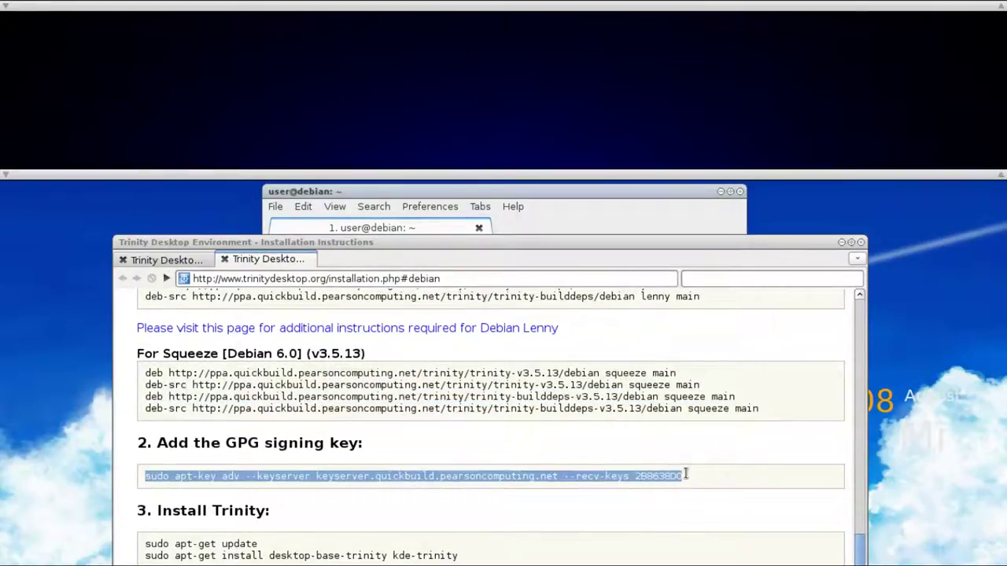
right_click(652, 477)
click(661, 479)
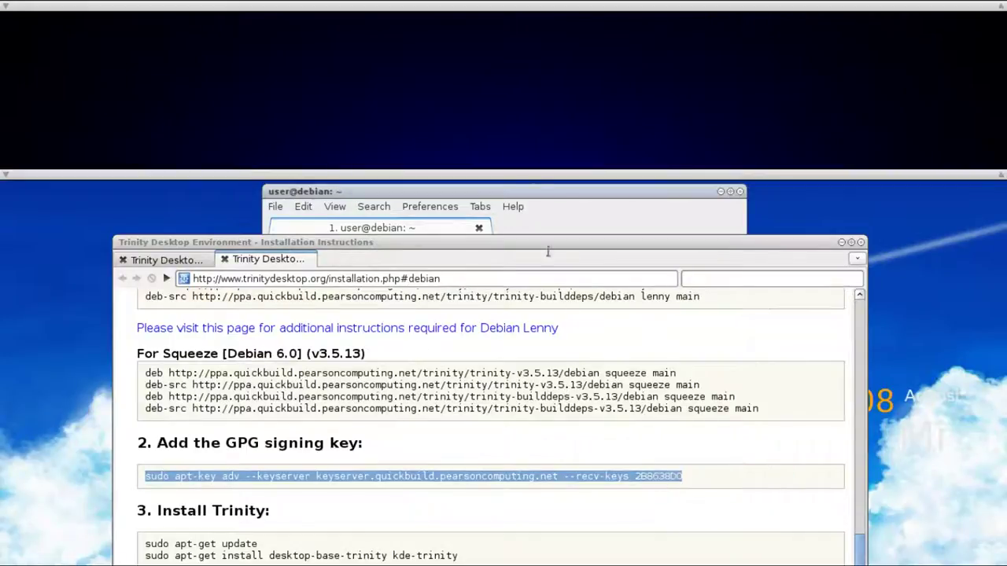
click(529, 189)
right_click(472, 321)
click(494, 347)
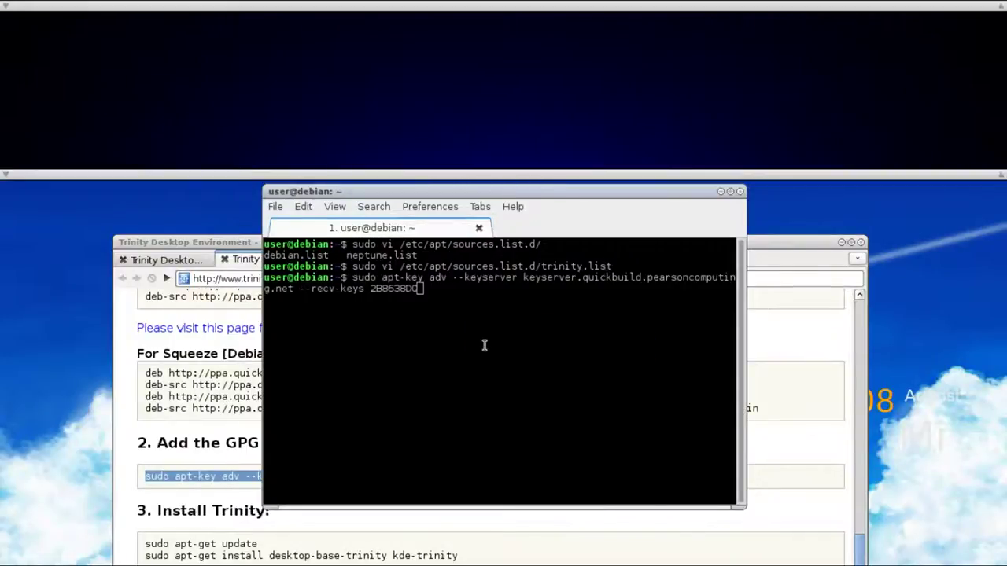
key(Return)
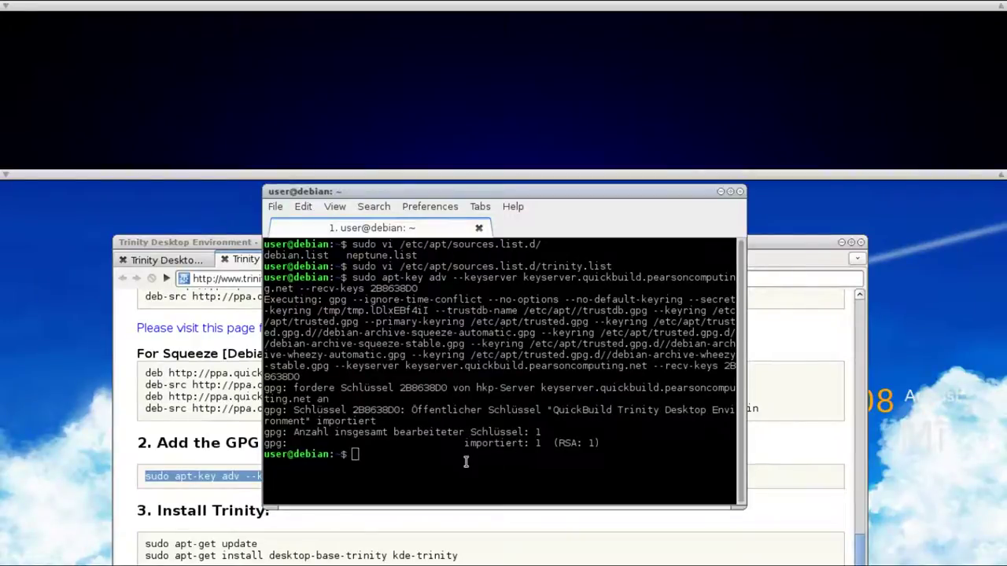
- Clear the terminal and select the 'sudo apt-get update' line on the instructions page
key(ctrl+l)
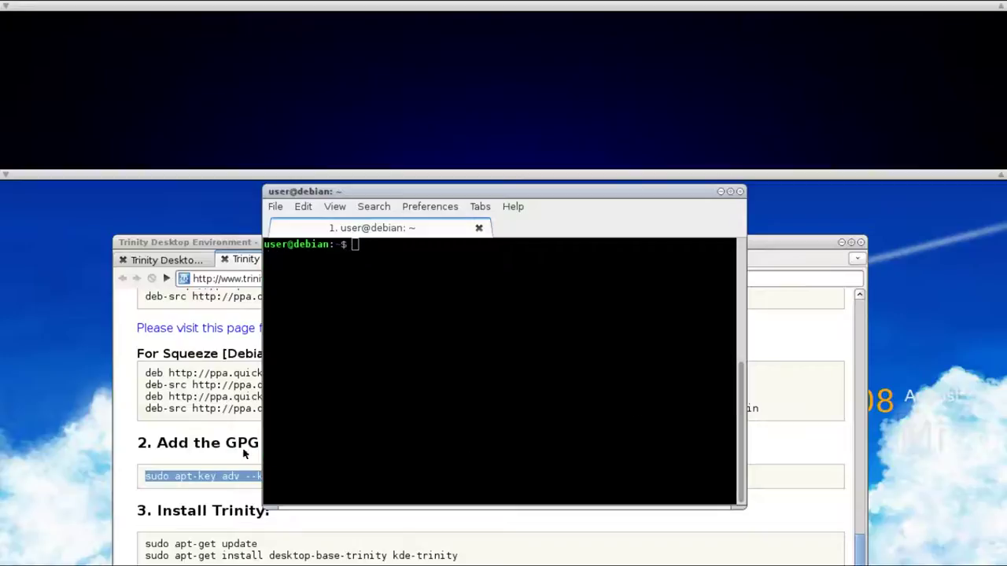
click(191, 467)
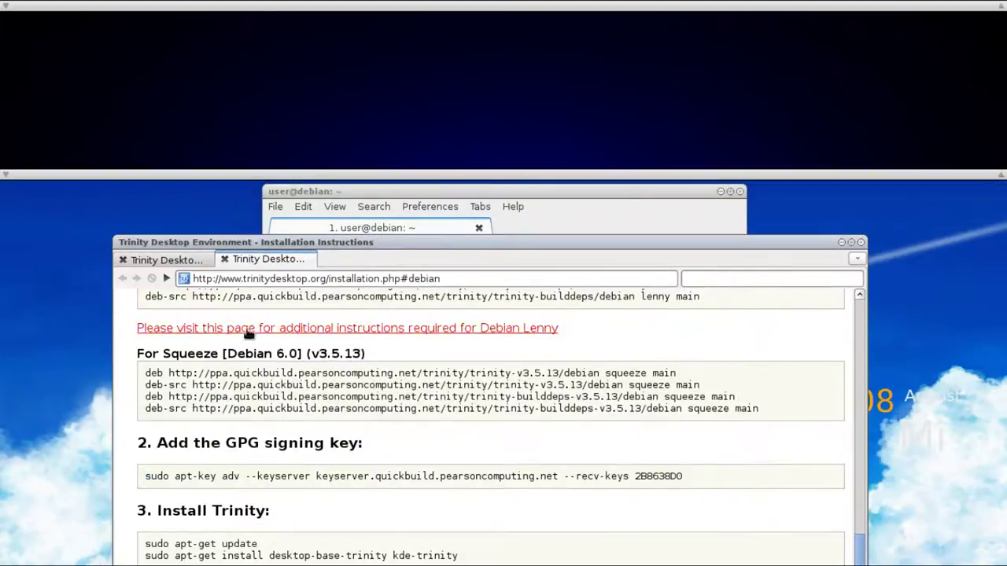
drag(247, 238, 247, 222)
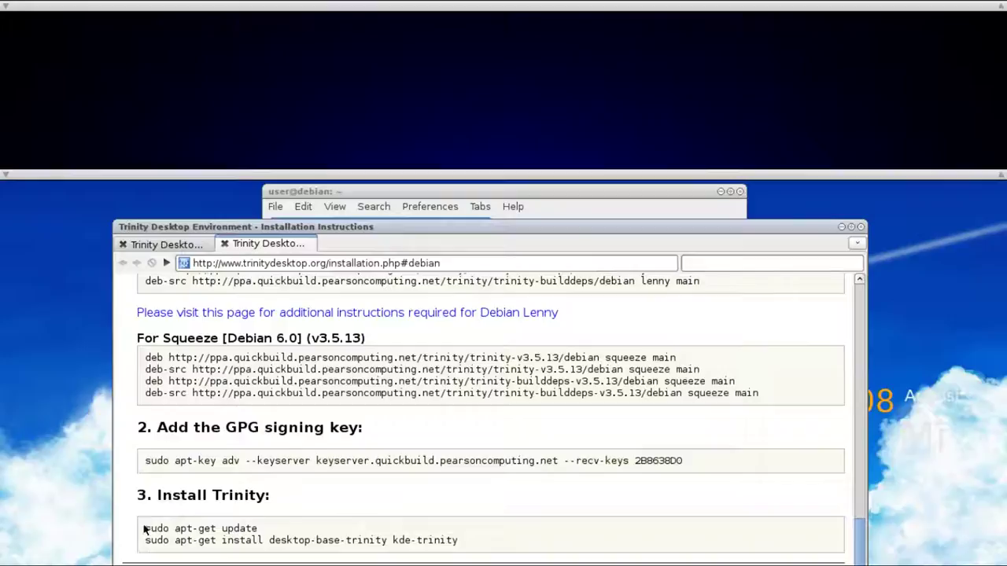
drag(145, 532, 273, 525)
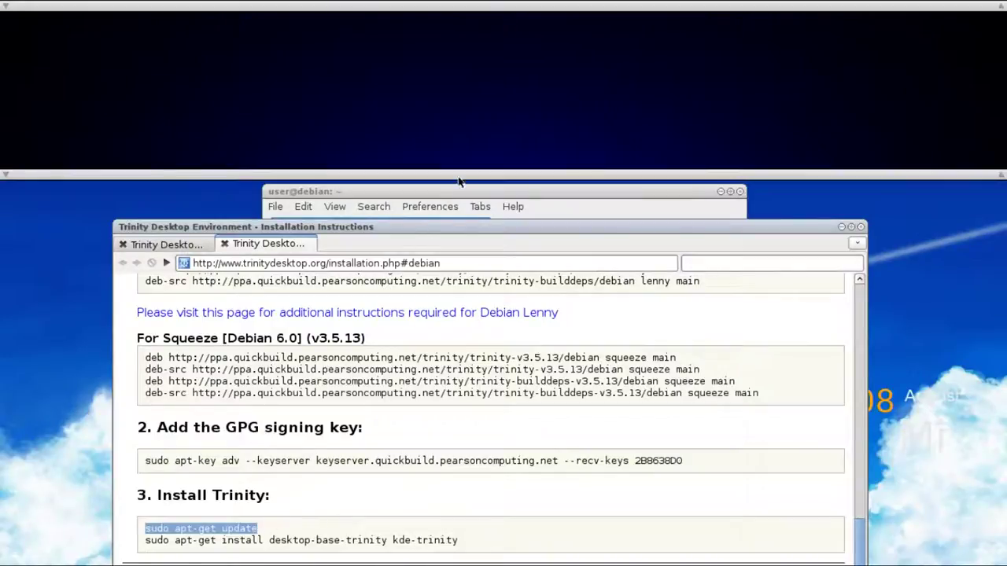
- Delete /etc/apt/sources.list.d/neptune.list with sudo rm, then run the pasted sudo apt-get update
click(458, 204)
click(303, 329)
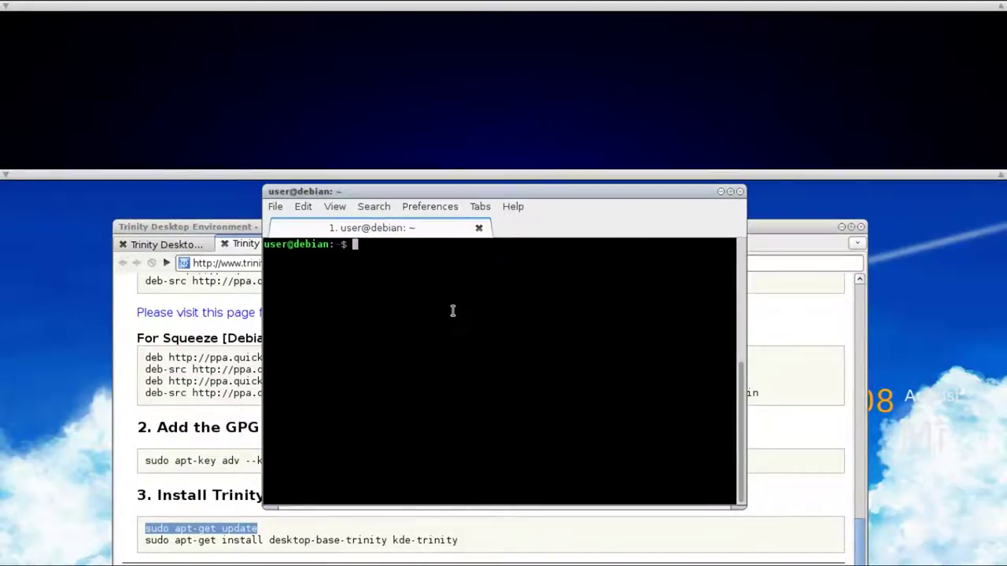
text(sudo )
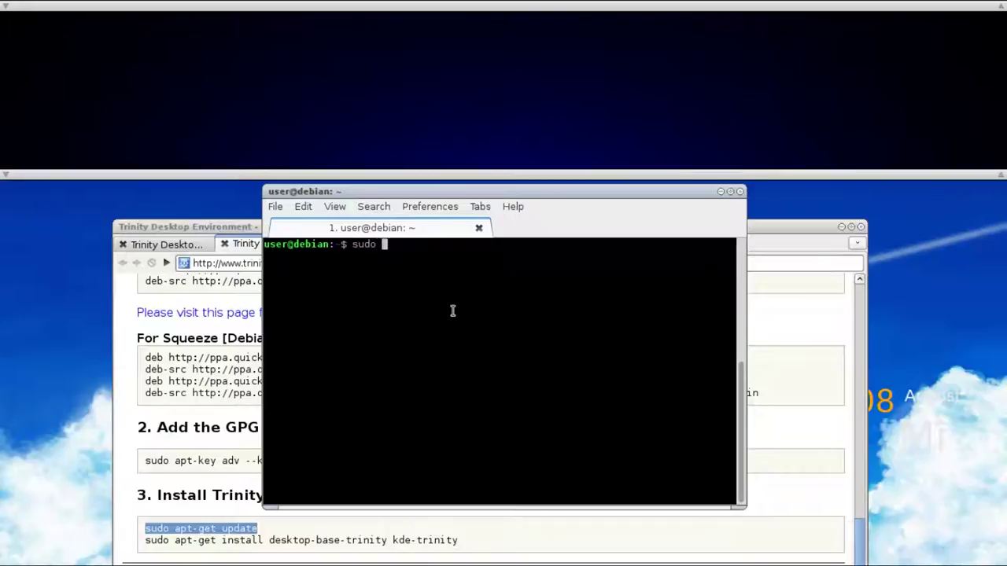
text(vi /etc/)
key(BackSpace)
key(BackSpace)
key(BackSpace)
key(BackSpace)
key(BackSpace)
key(BackSpace)
key(BackSpace)
text(rm /etc/apt/sources.list)
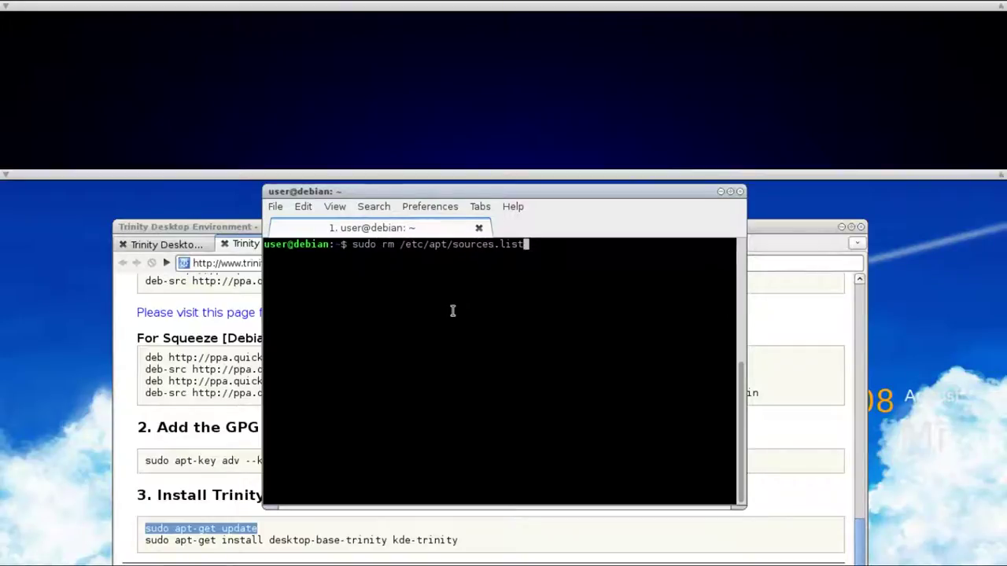
text(.d/neptune.list)
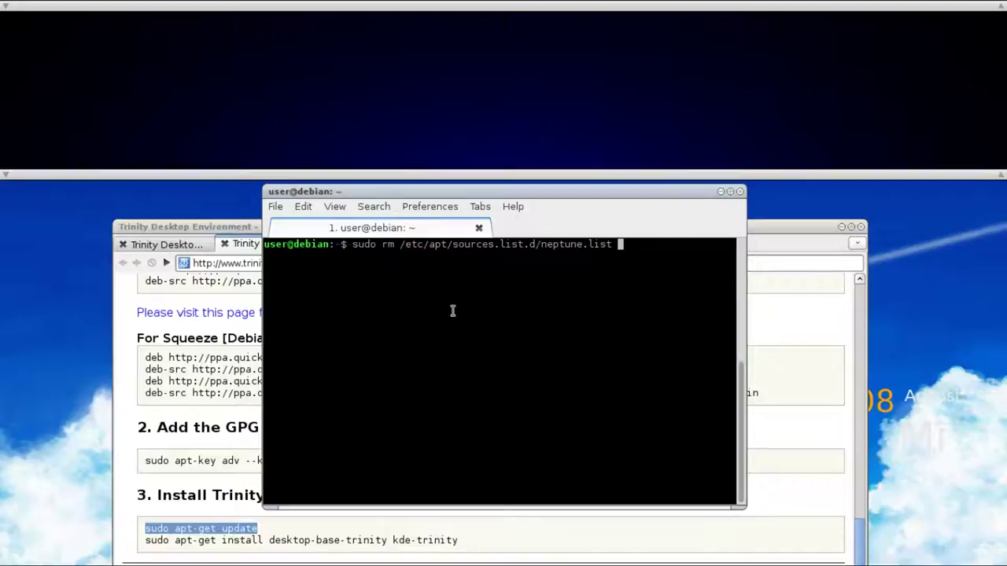
key(Return)
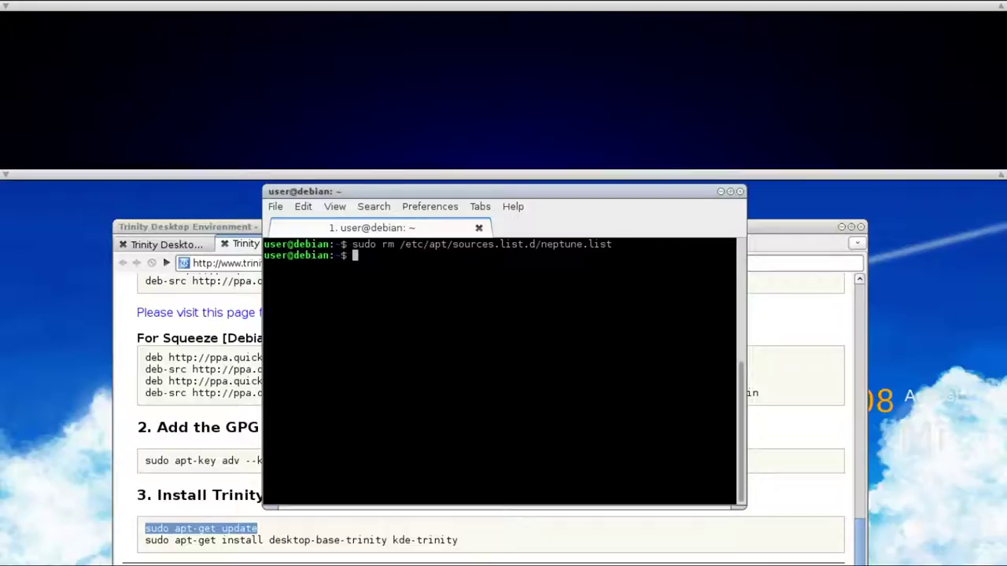
key(ctrl+l)
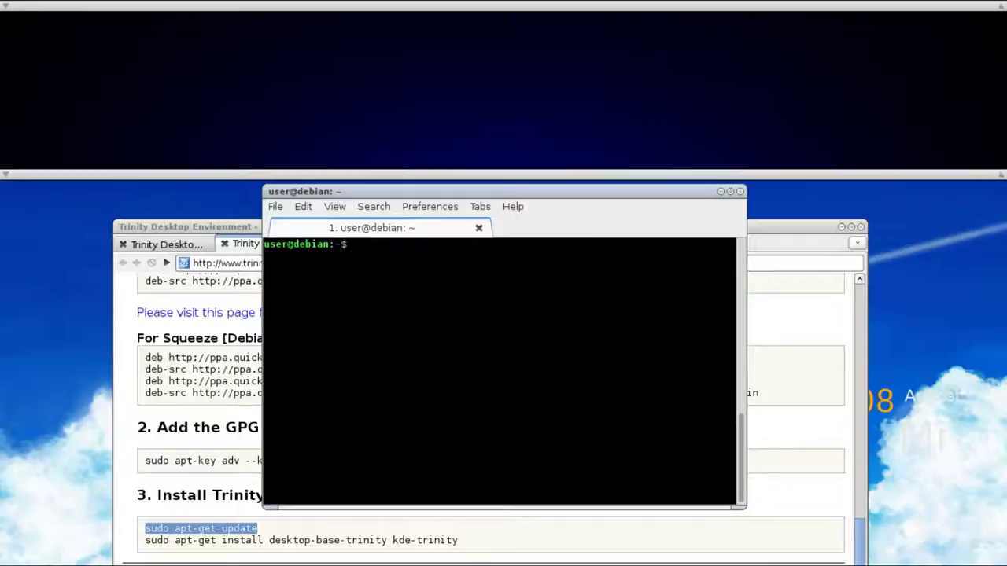
key(ctrl+shift+v)
key(Return)
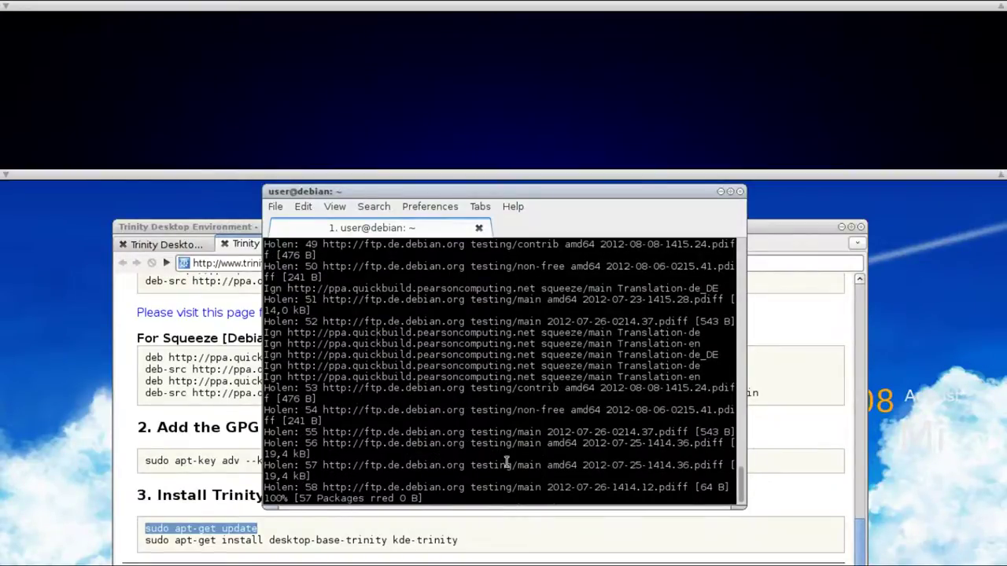
- Copy the Trinity install command from the page and reposition the browser and terminal windows
drag(460, 540, 144, 537)
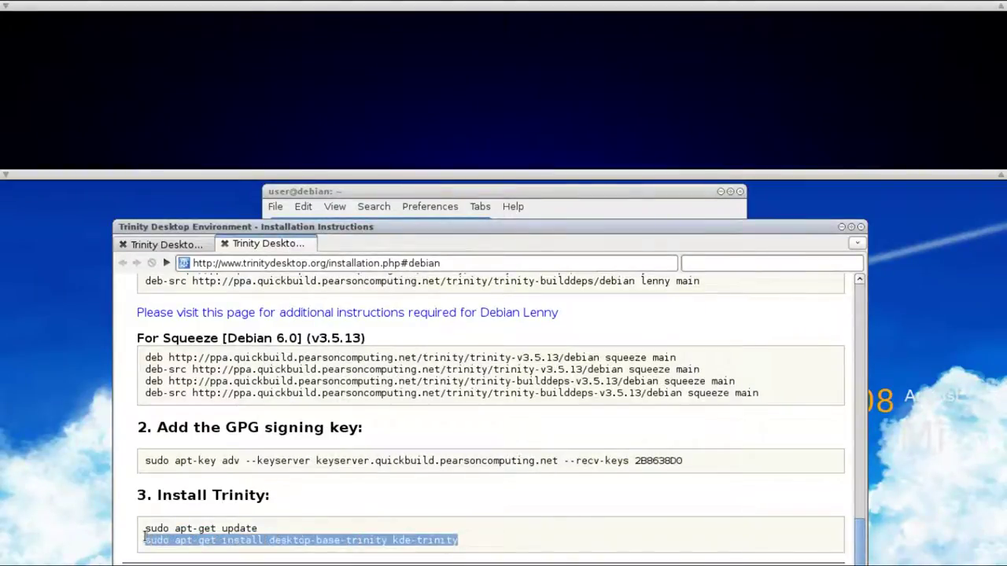
right_click(224, 539)
click(252, 507)
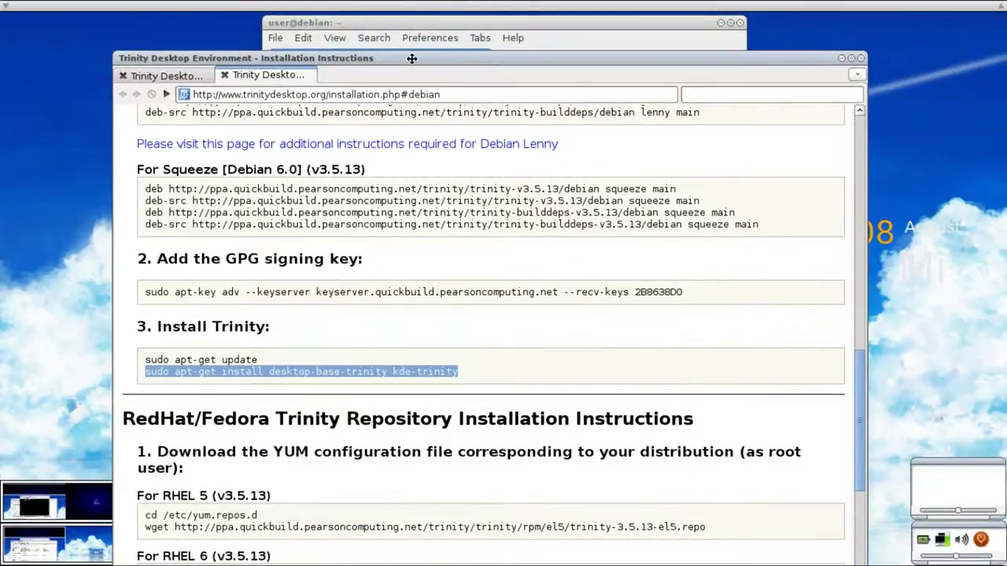
drag(412, 58, 413, 164)
click(505, 25)
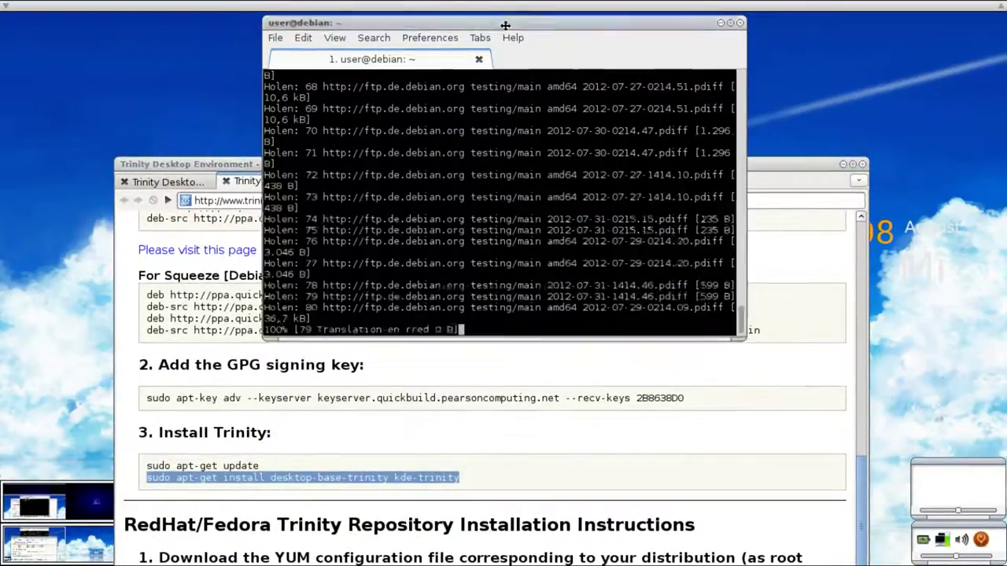
drag(505, 25, 510, 31)
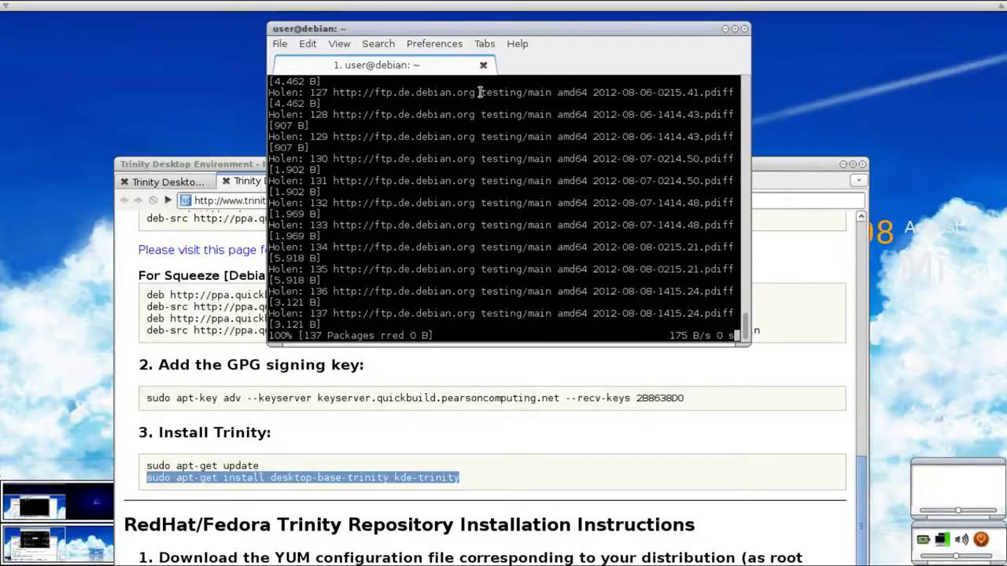
drag(446, 26, 368, 26)
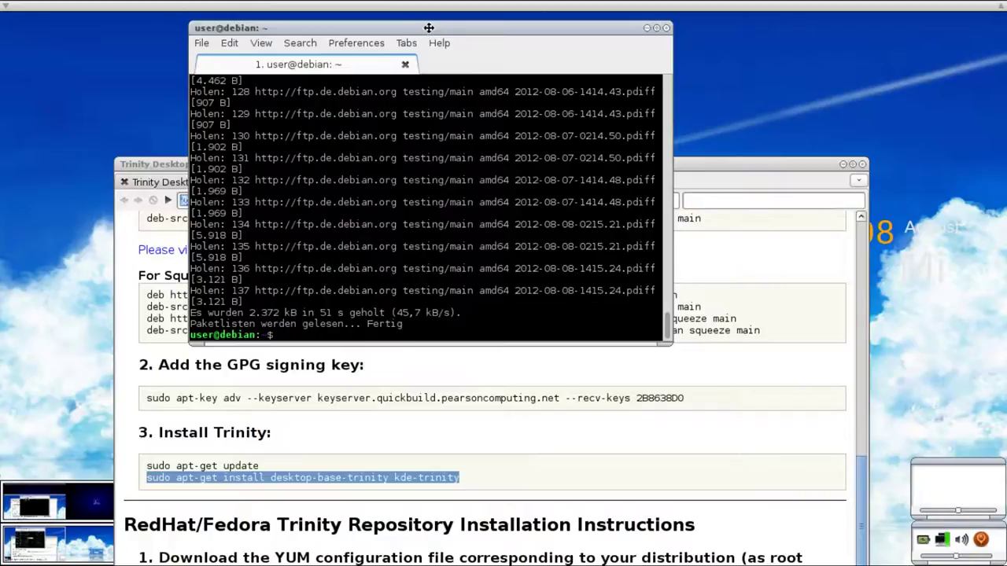
drag(429, 29, 487, 38)
- Paste and run the Trinity apt-get install command in the terminal
right_click(516, 291)
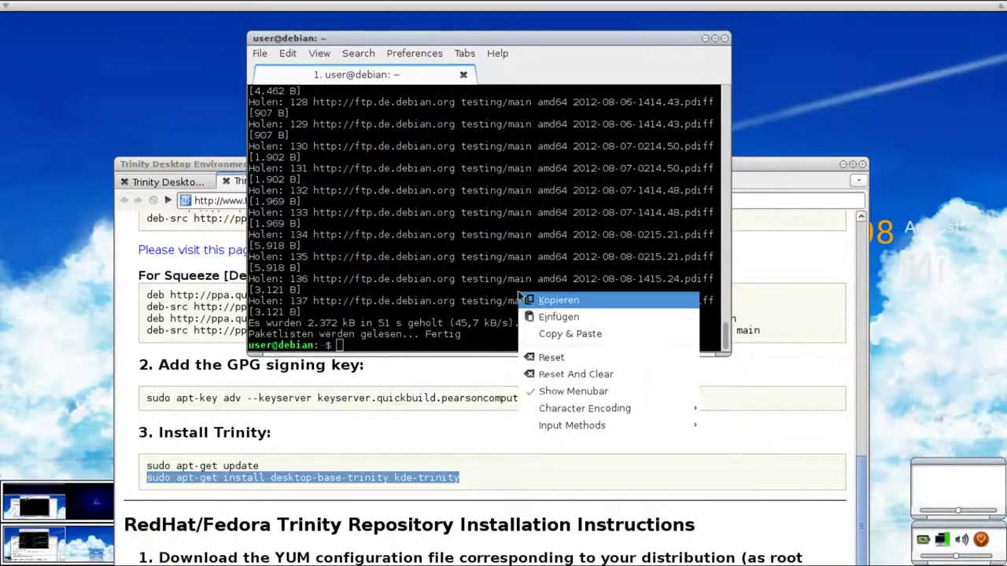
click(555, 313)
key(ctrl+l)
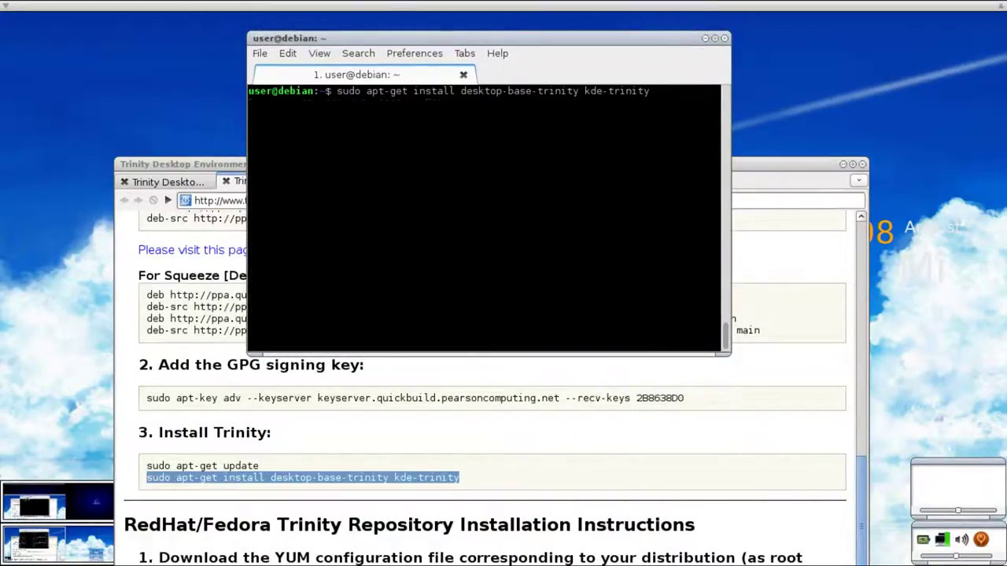
key(Return)
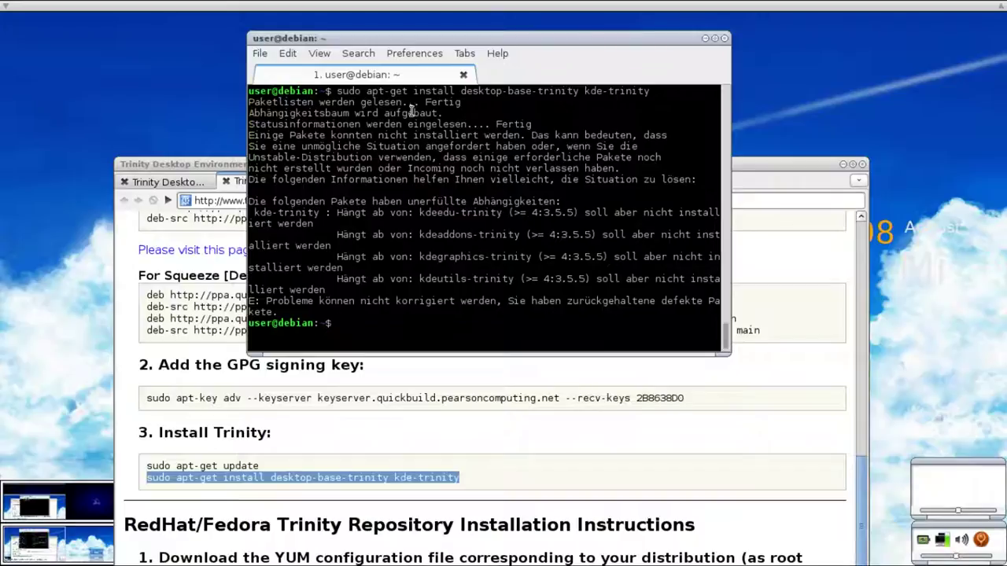
drag(415, 38, 410, 38)
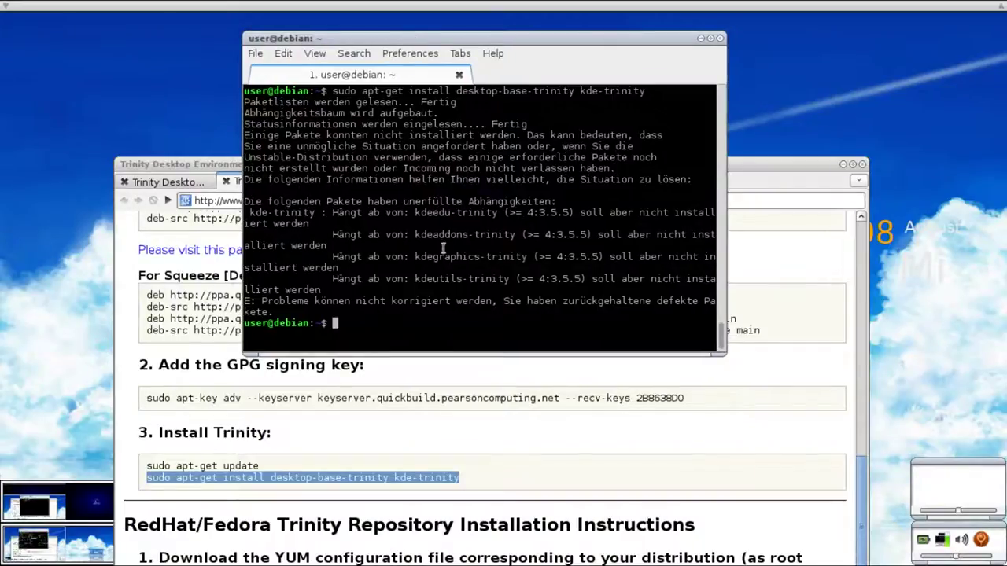
- Rerun the install command with apt-get changed to aptitude
key(Up)
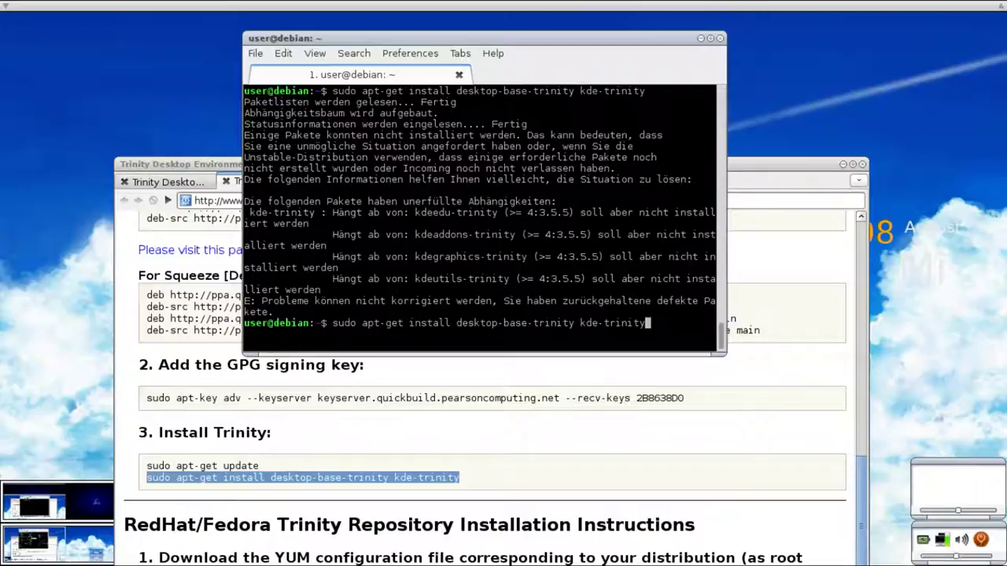
key(Home)
key(Right)
key(Right)
key(Right)
key(Right)
key(Right)
key(Right)
key(Right)
key(Right)
key(Right)
key(Right)
key(Right)
key(Right)
key(BackSpace)
key(BackSpace)
key(BackSpace)
key(BackSpace)
key(BackSpace)
text(titude)
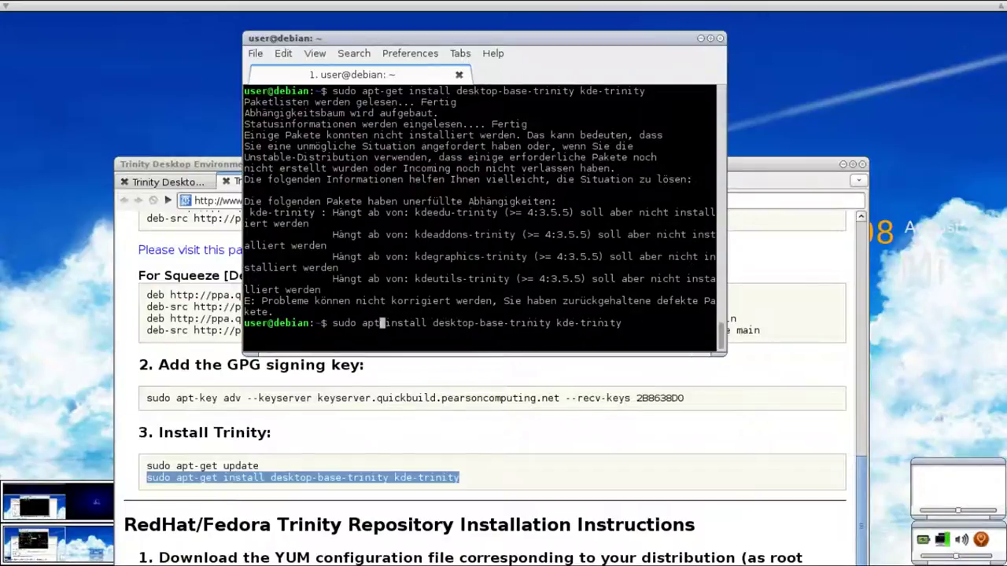
key(Return)
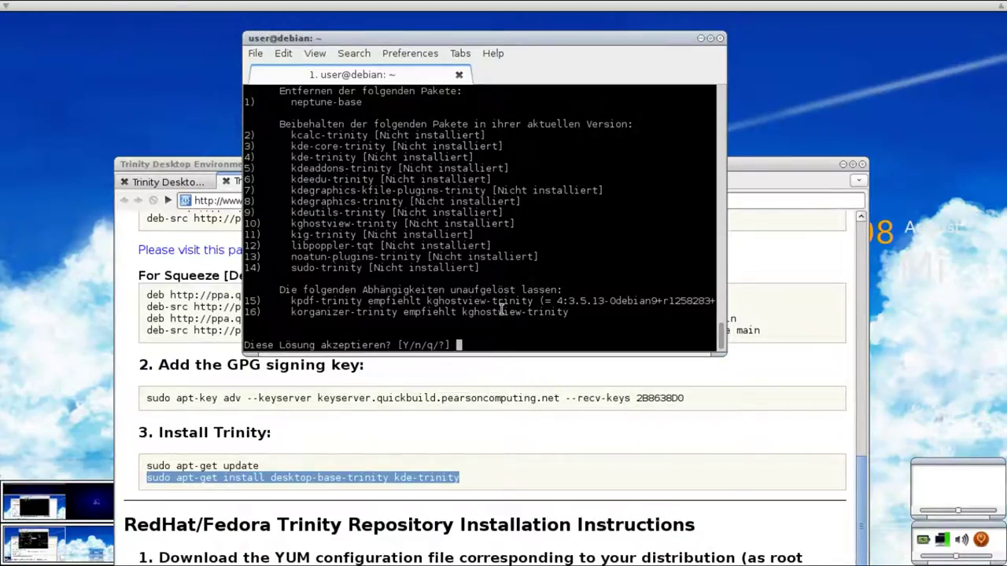
- Accept aptitude's solution removing neptune-base and confirm installing the 133 new packages
scroll(515, 291, up, 6)
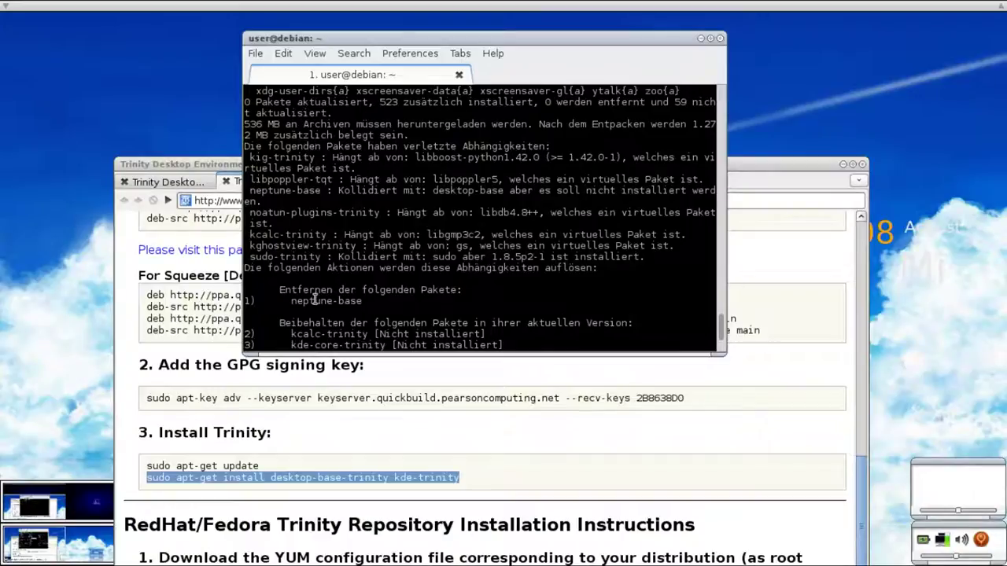
double_click(316, 299)
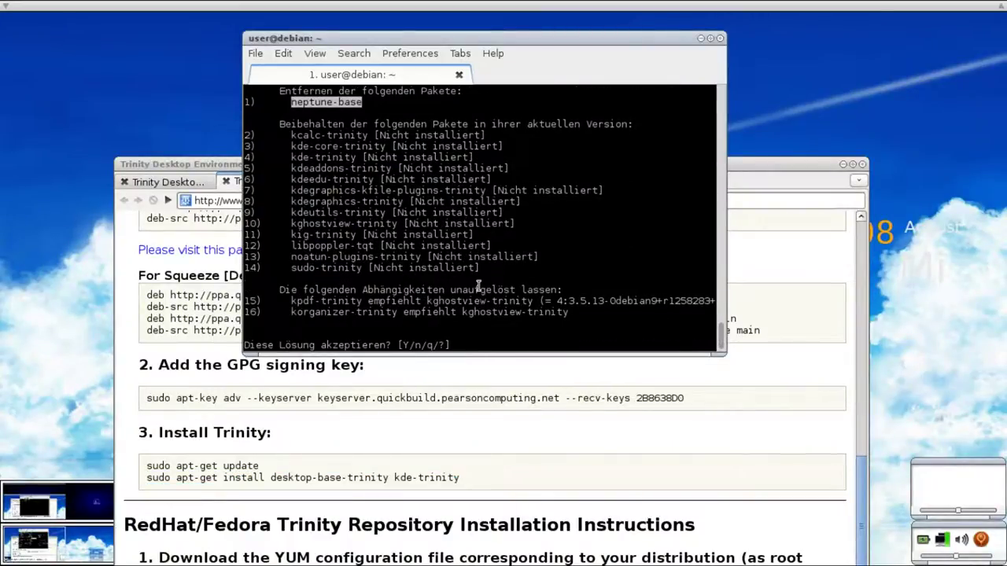
key(Return)
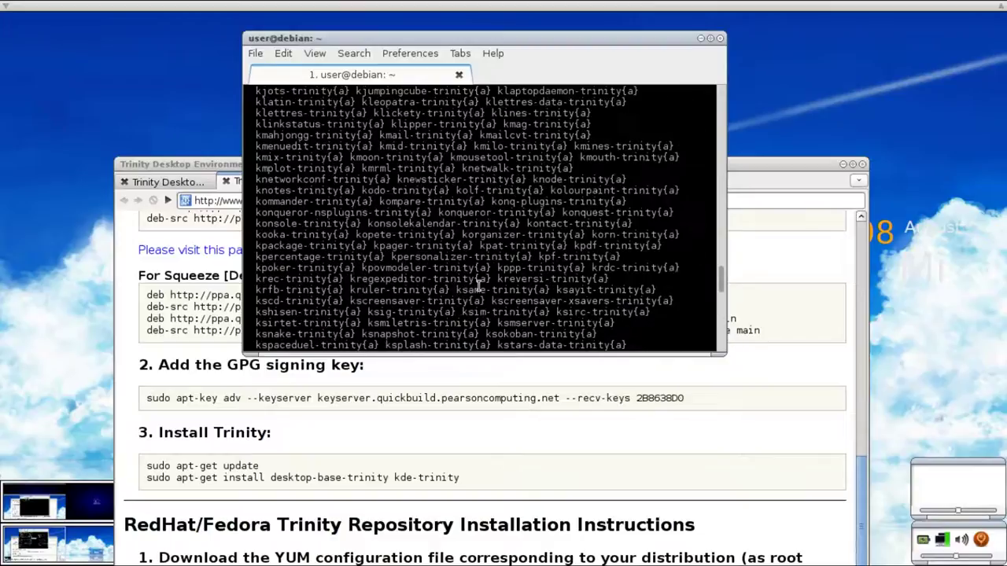
scroll(479, 285, up, 10)
scroll(479, 285, down, 15)
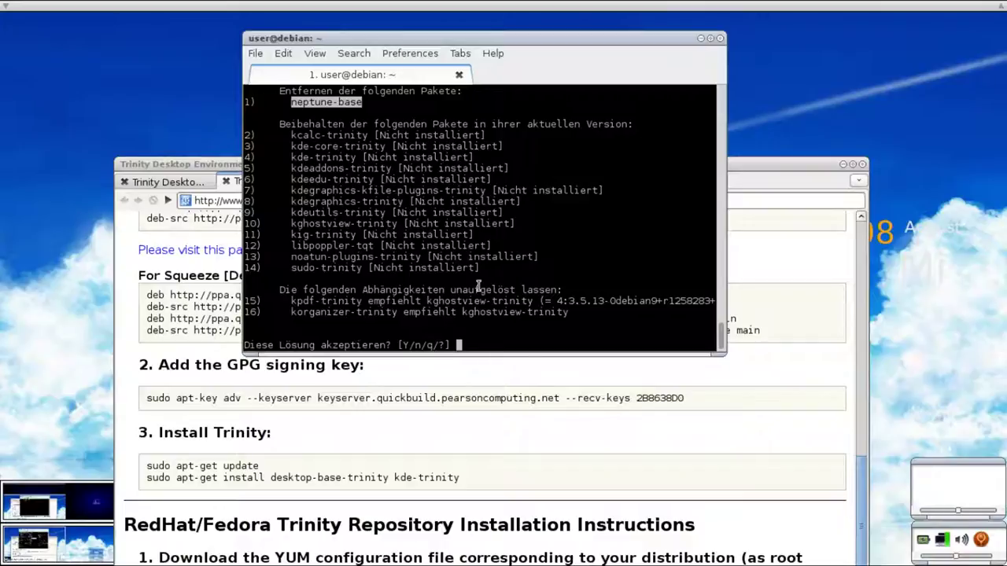
text(y)
key(Return)
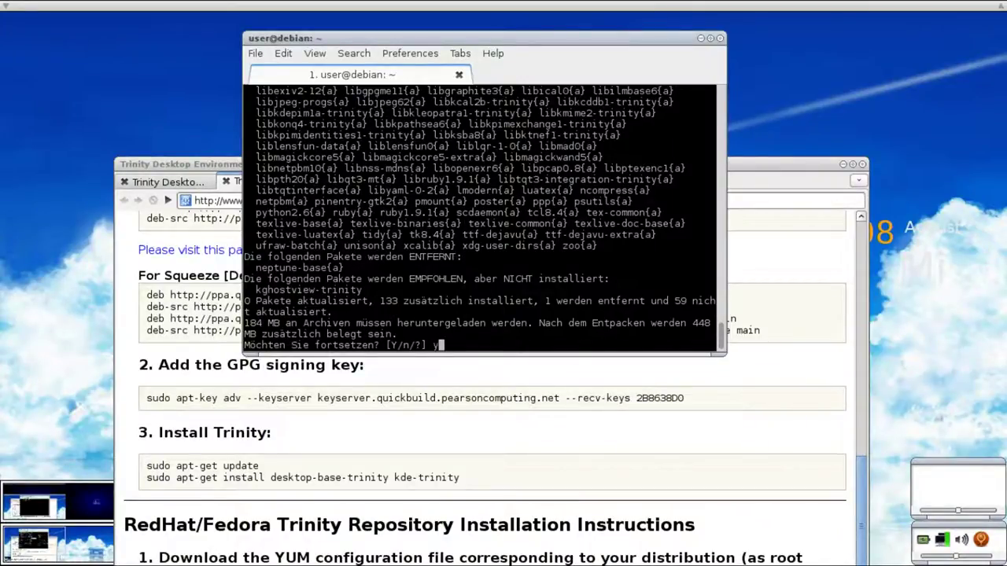
key(Return)
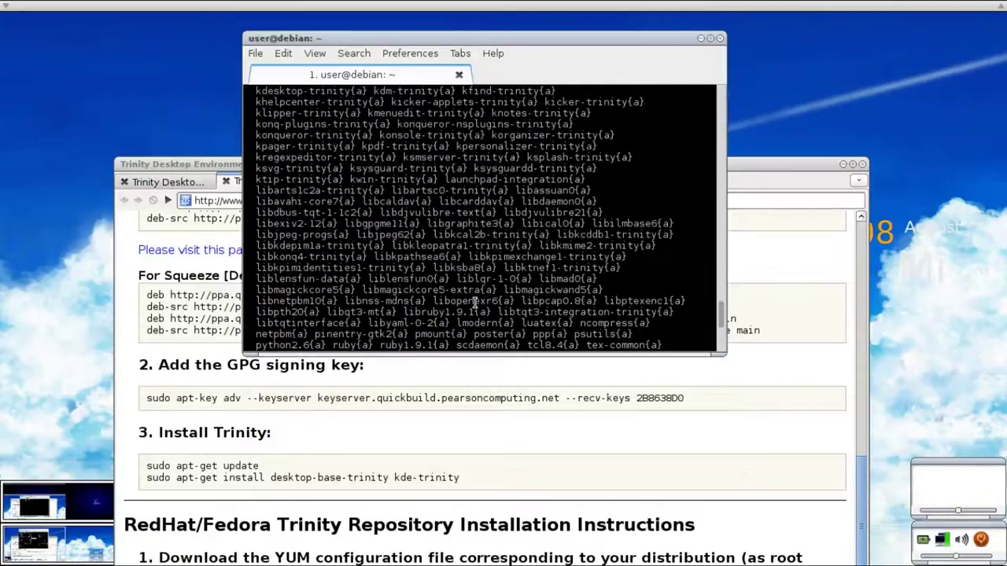
- Scroll through the install output while the Trinity packages download and configure
scroll(475, 301, up, 6)
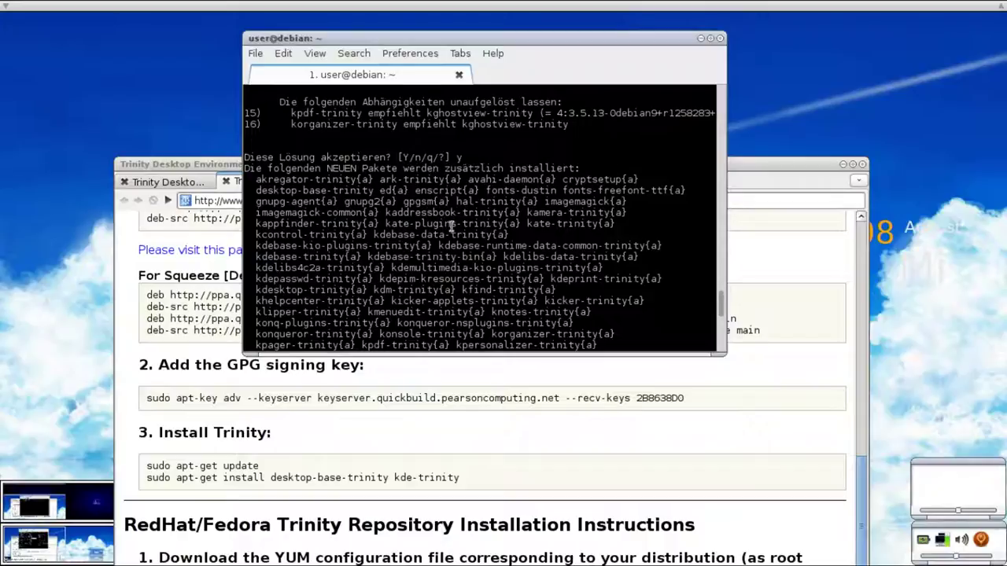
scroll(411, 225, down, 1)
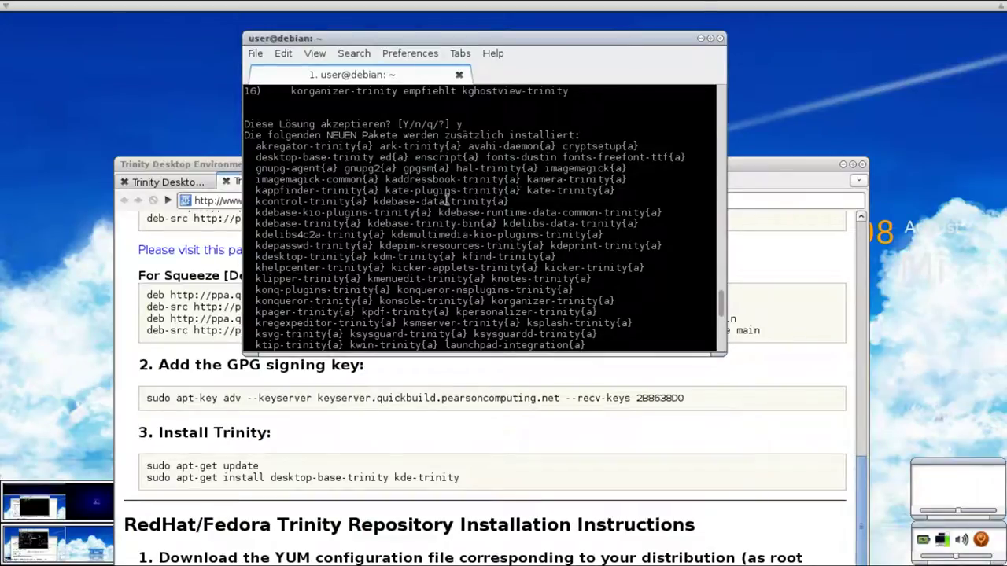
scroll(403, 201, down, 1)
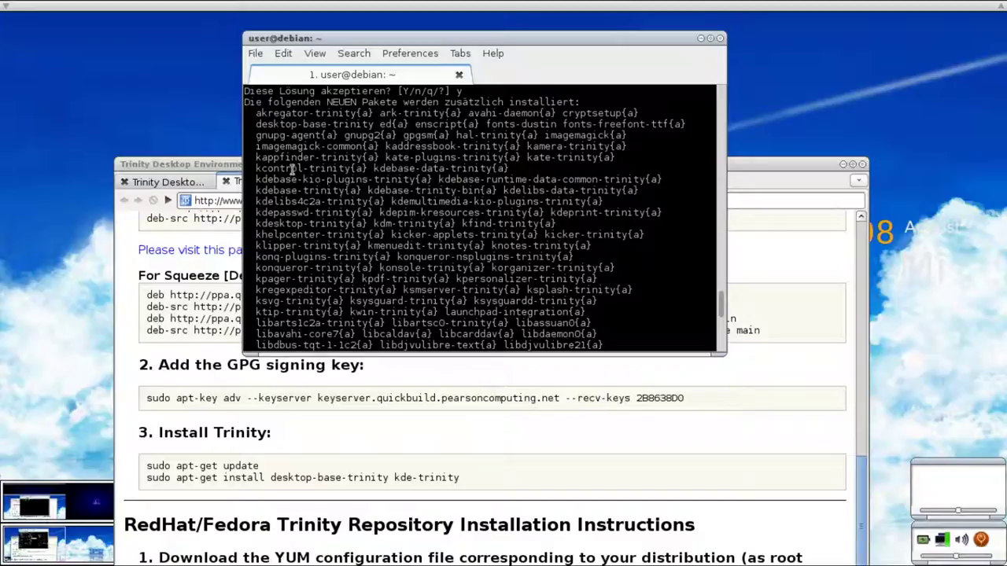
scroll(387, 226, down, 1)
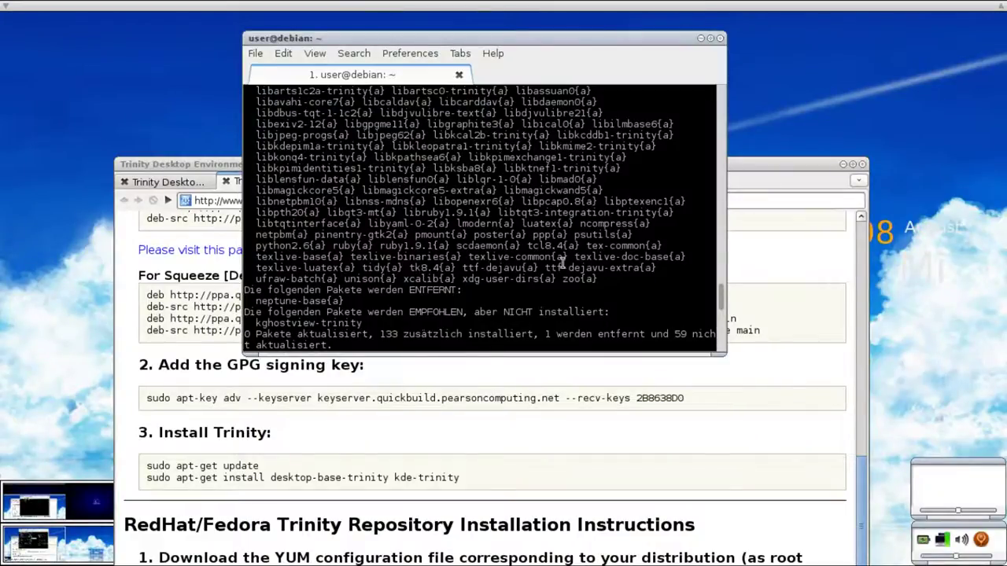
scroll(562, 263, up, 10)
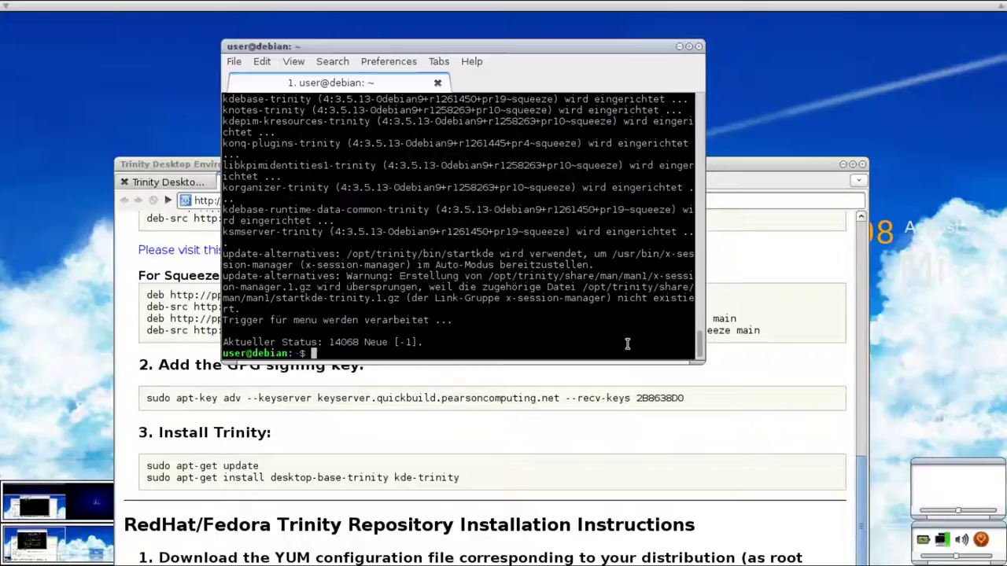
- List /usr/share/xsessions/ with ls -l and select the trinity.desktop entry
text(ls -)
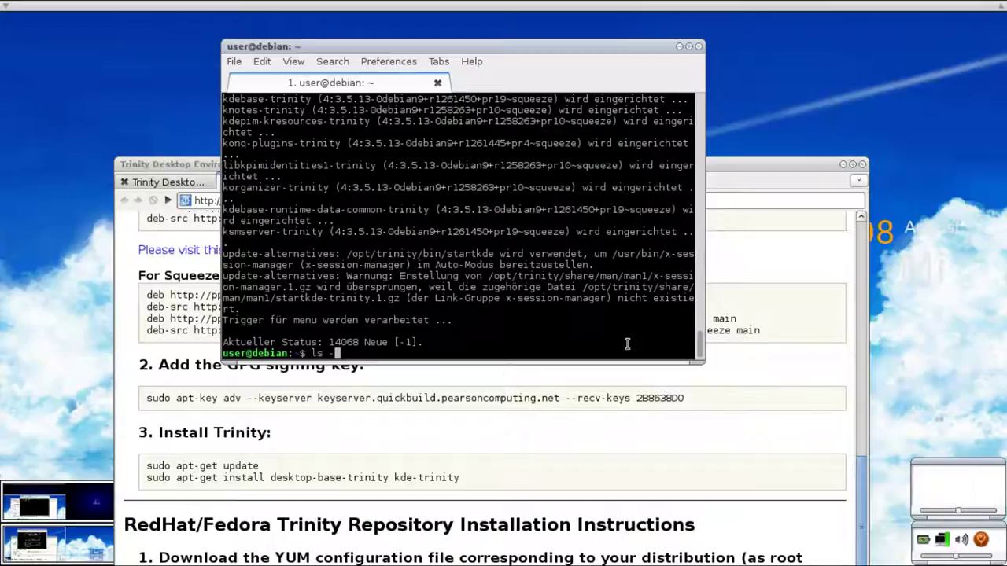
text(l /usr/share/xsessions/)
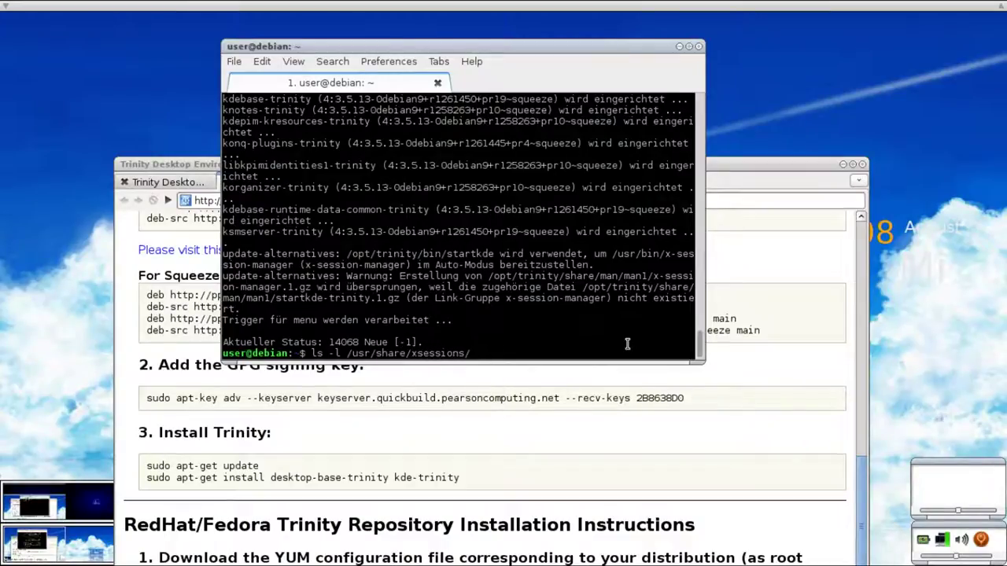
key(Return)
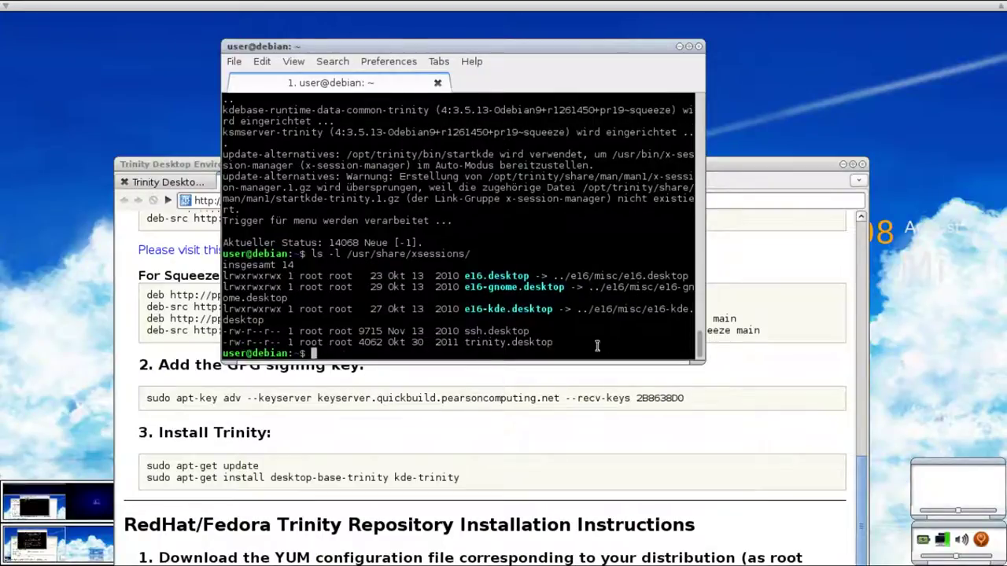
double_click(535, 344)
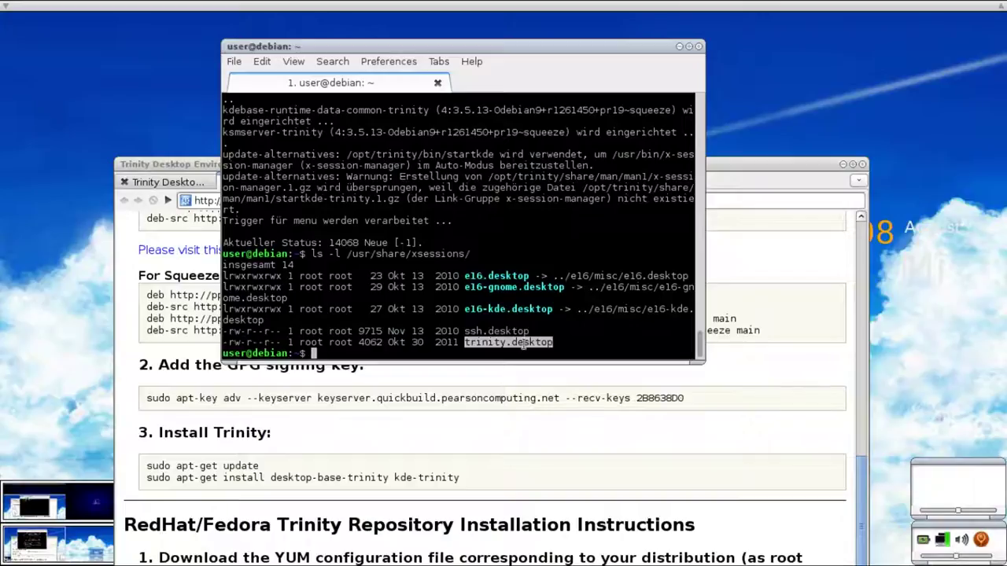
- Install kmix-trinity with sudo apt-get and clear the terminal screen
text(sudo apt-ge)
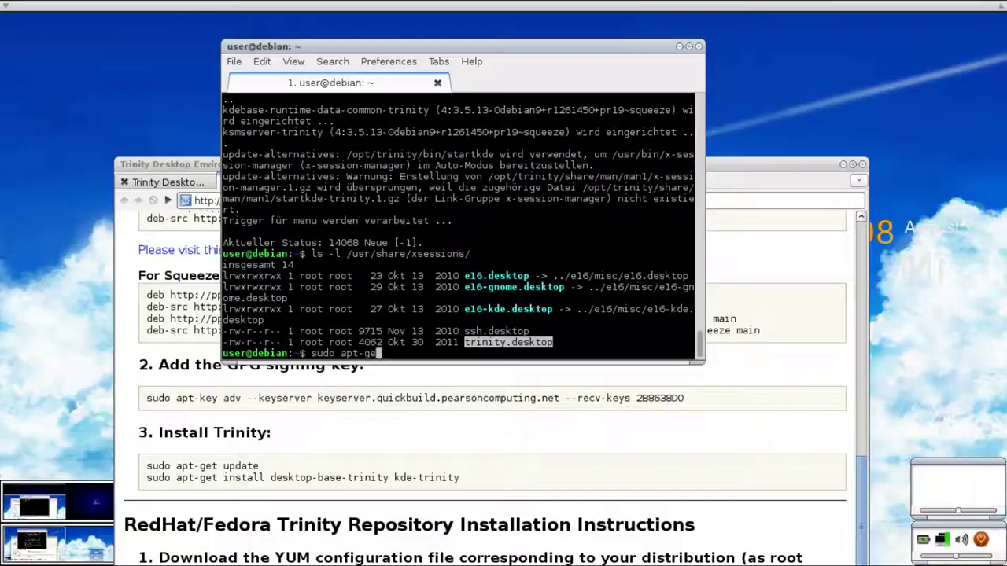
text(t install kmix-trinity)
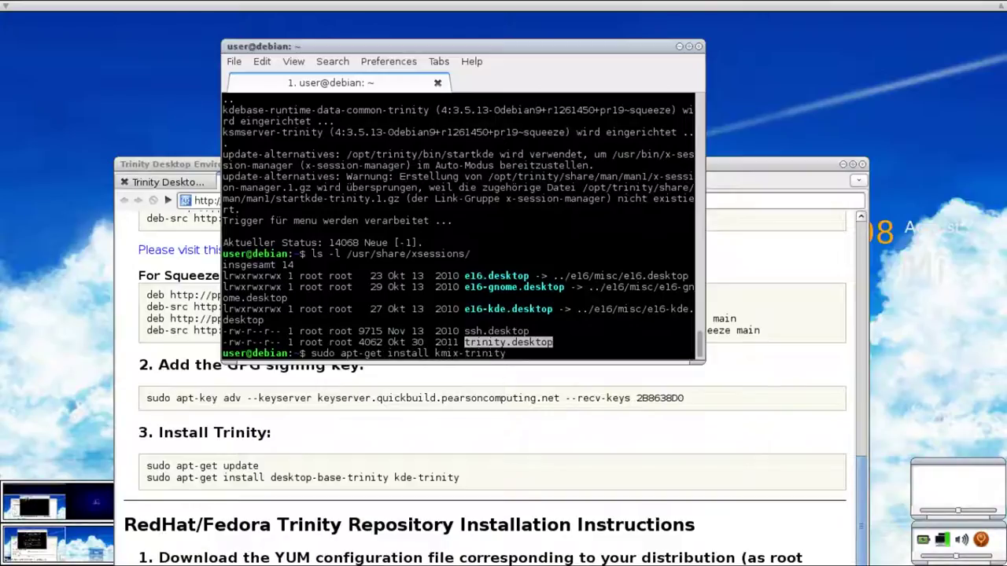
key(Return)
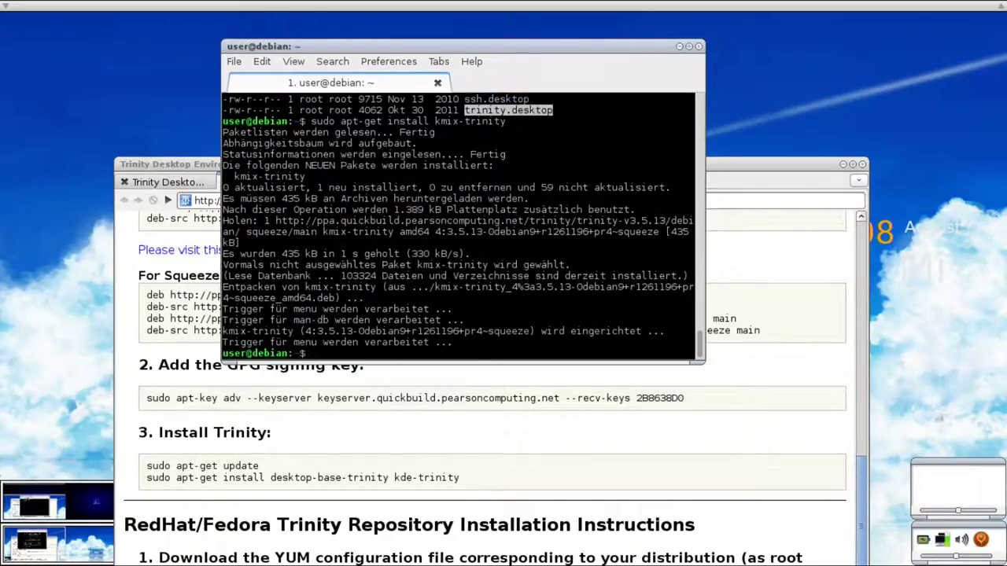
key(ctrl+l)
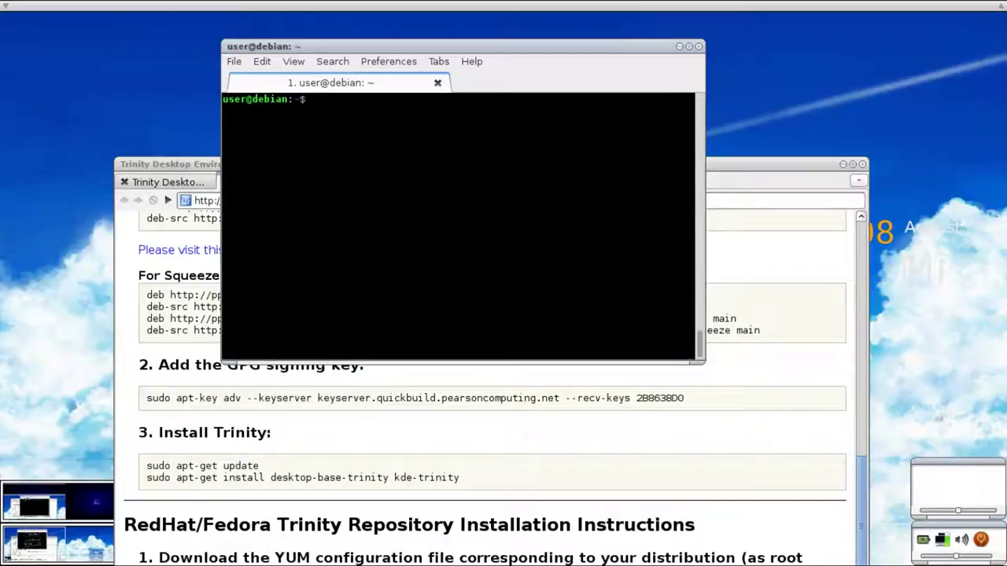
- Search the package lists for kpower with apt-cache search
text(apt-cache kpower)
key(Return)
key(Up)
key(Left)
key(Left)
key(Left)
key(Left)
key(Left)
key(Left)
text(search)
key(Return)
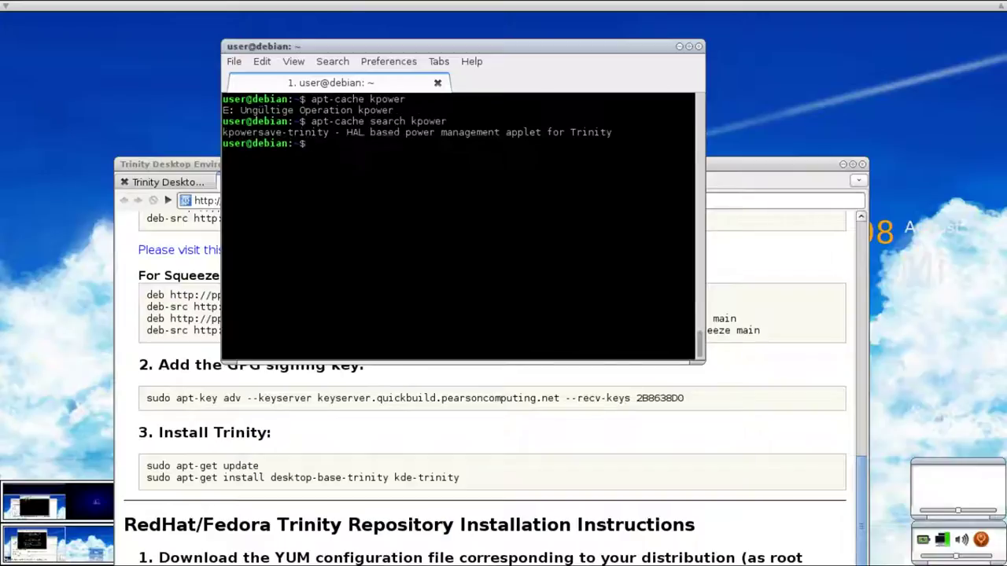
- Install kpowersave-trinity with sudo apt-get install, then clear the terminal screen
double_click(286, 136)
text(sudo )
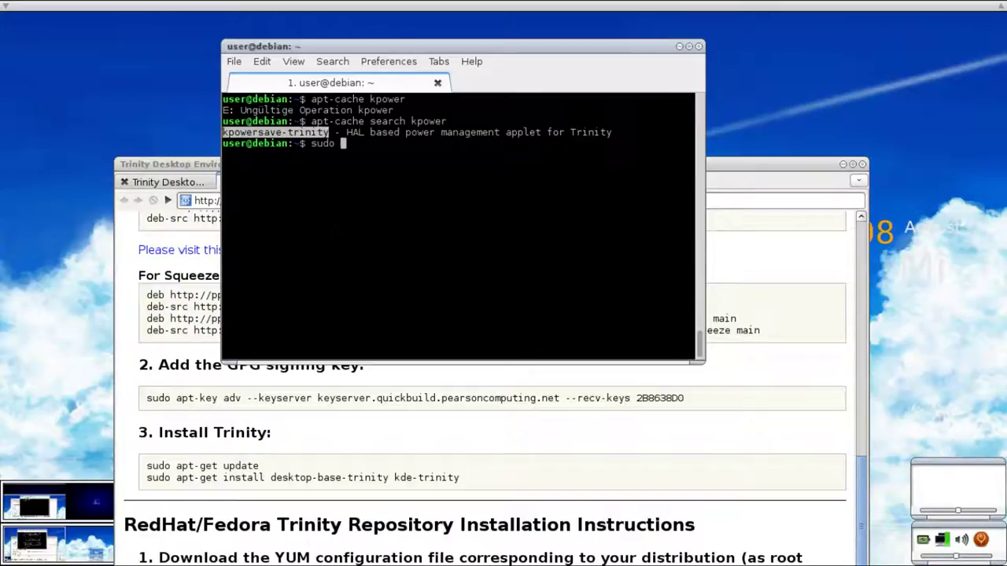
text(apt-get install)
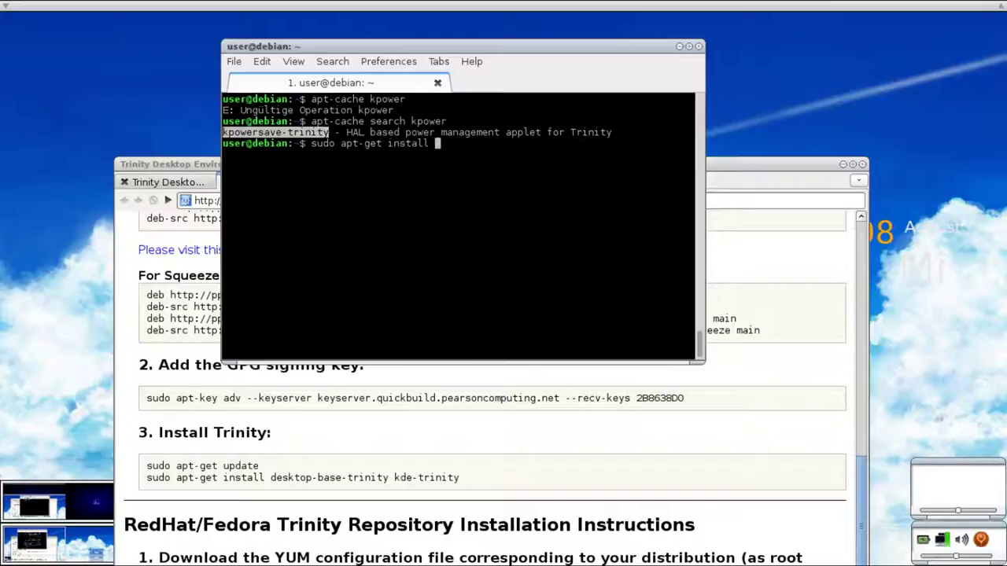
middle_click(391, 221)
key(Return)
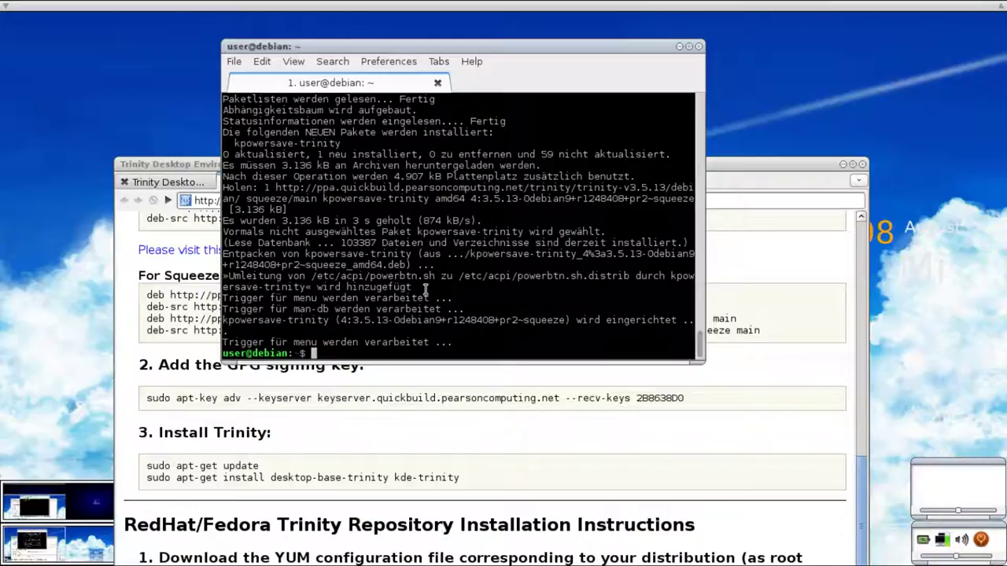
key(ctrl+l)
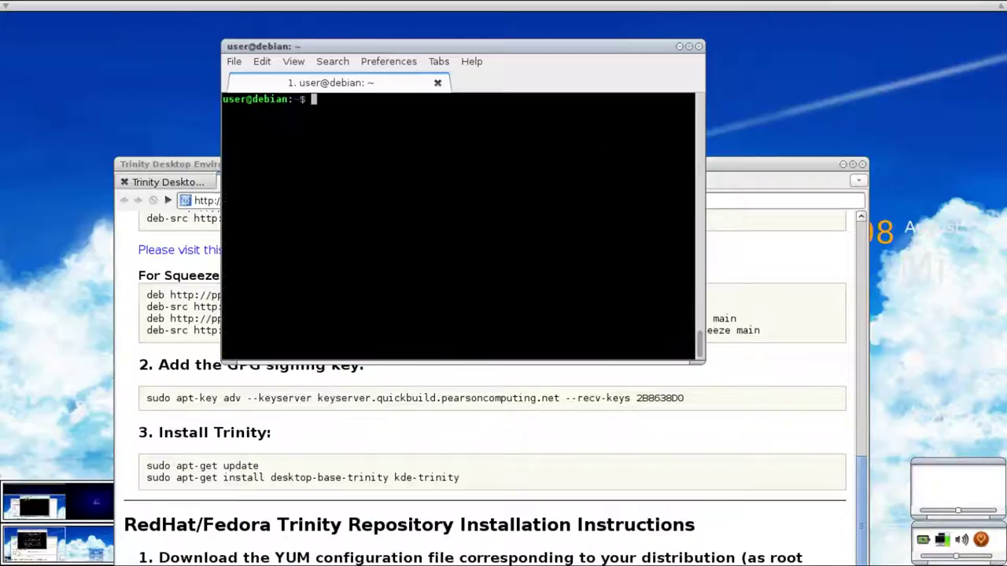
- Try installing amarok-trinity with apt-get, then retry it as sudo aptitude install amarok-trinity
text(sudo apt-get install )
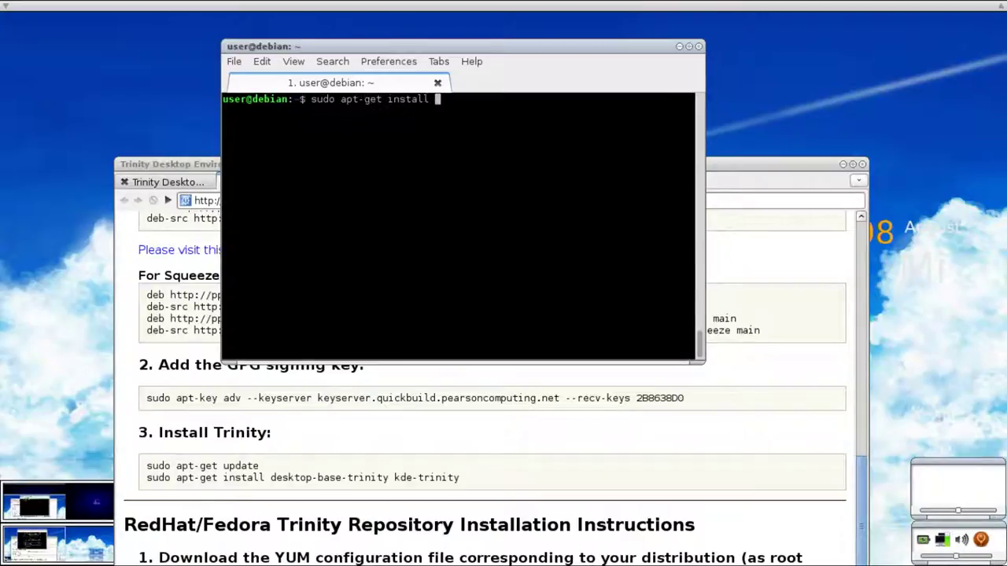
text(amarok-trinity)
key(Return)
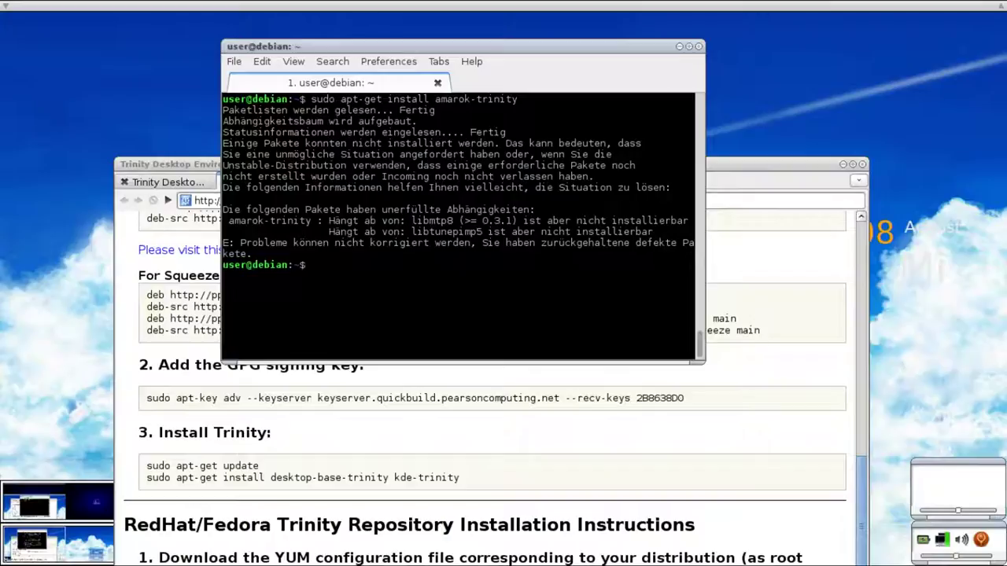
key(Up)
key(Home)
key(Right)
key(Right)
key(Right)
key(Right)
key(Right)
key(Right)
key(Right)
key(Right)
key(Right)
key(Right)
key(Right)
key(Right)
key(Right)
key(Right)
key(Right)
key(Right)
key(Right)
key(Right)
key(Right)
key(Right)
key(Left)
key(Left)
key(Left)
key(Left)
key(Left)
key(Left)
key(Left)
key(Left)
key(BackSpace)
key(BackSpace)
key(BackSpace)
key(BackSpace)
text(itude)
key(Return)
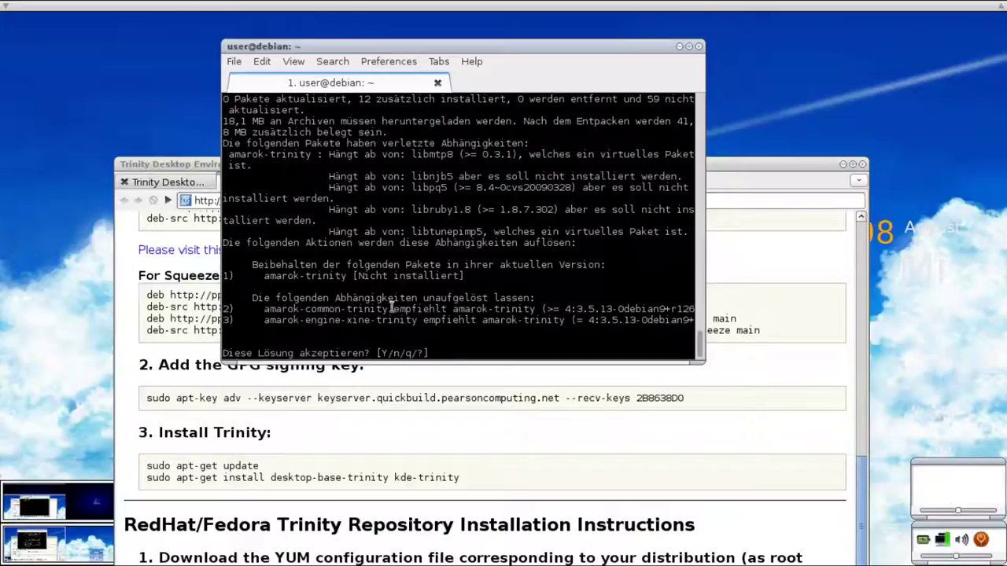
- Reject aptitude's first dependency solution, accept the next one, and clear the screen
text(n)
key(Return)
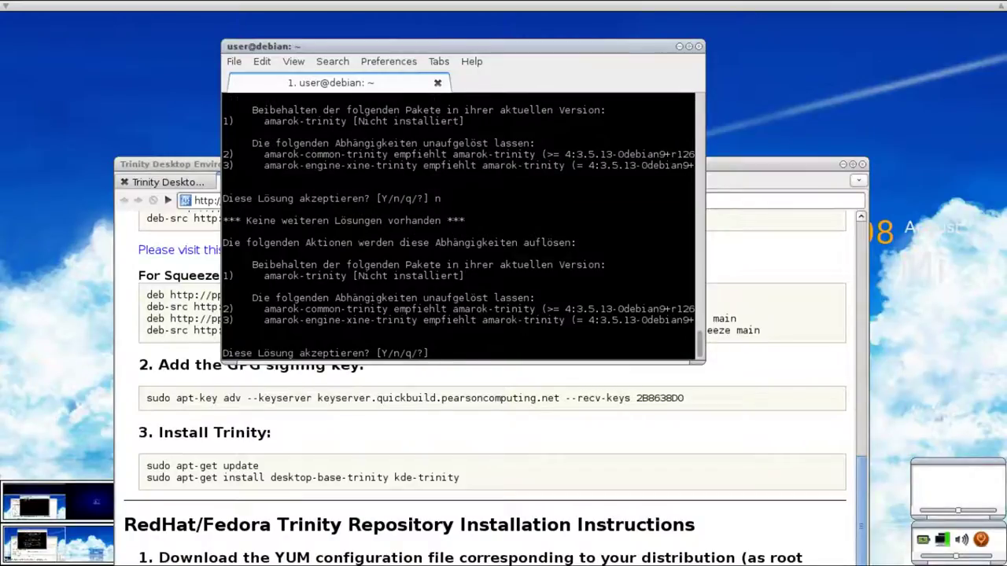
text(y)
key(Return)
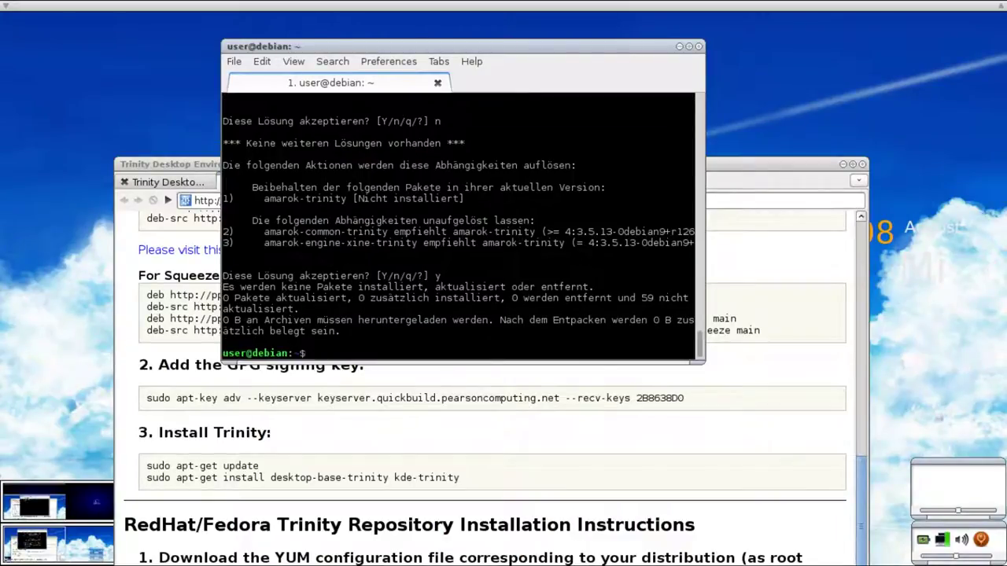
key(ctrl+l)
key(Up)
key(Up)
key(Down)
key(Down)
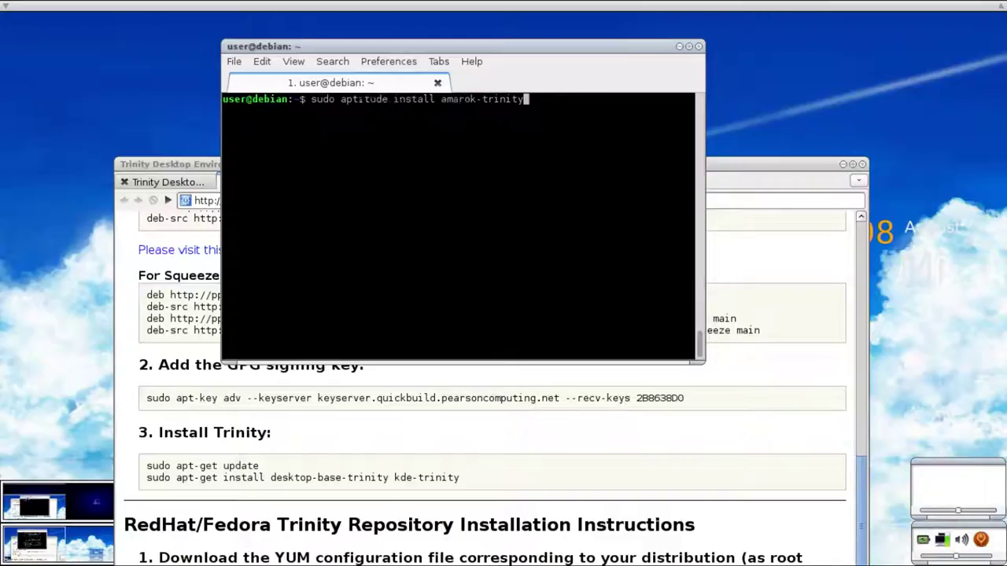
- Open /etc/apt/sources.list.d/debian.list in vi as root
text(sudo vi )
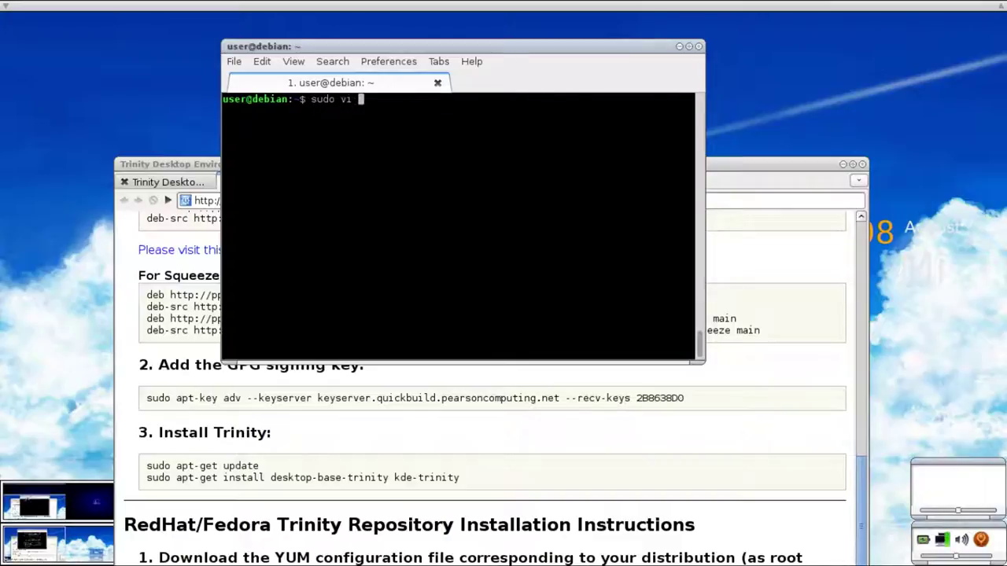
text(/etc/apt/)
text(sor)
key(BackSpace)
text(urces.list.d/)
text(d)
key(Tab)
key(Return)
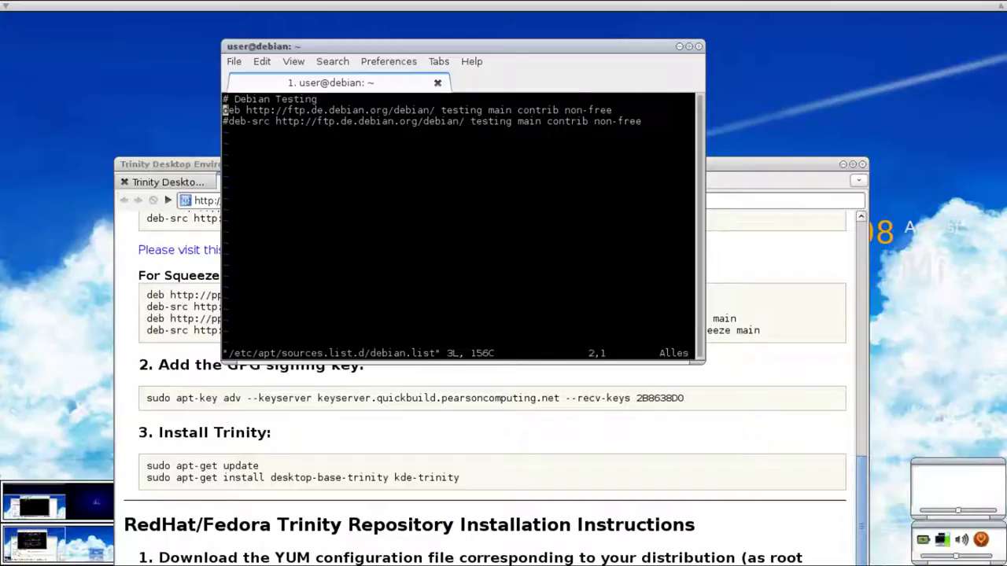
- Duplicate the testing deb line, change the copy to squeeze, and save with :wq
key(y)
key(y)
key(p)
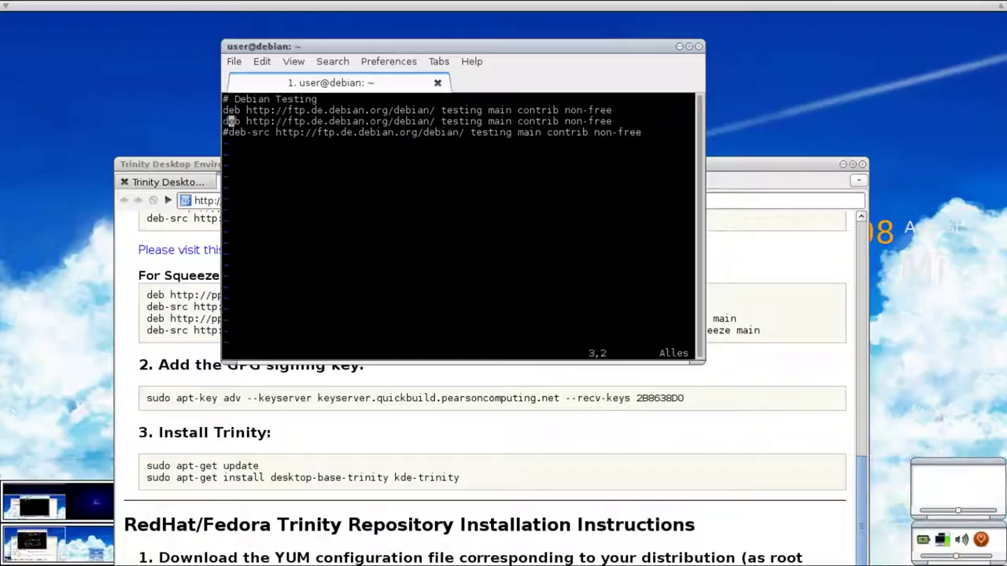
key(Right)
key(Right)
key(Right)
key(Right)
key(Right)
key(Right)
key(Right)
key(Right)
key(Right)
key(Right)
key(Right)
key(Right)
key(Right)
key(Right)
key(Right)
key(Right)
key(Right)
key(Right)
key(Right)
key(Right)
text(cwsqueeze)
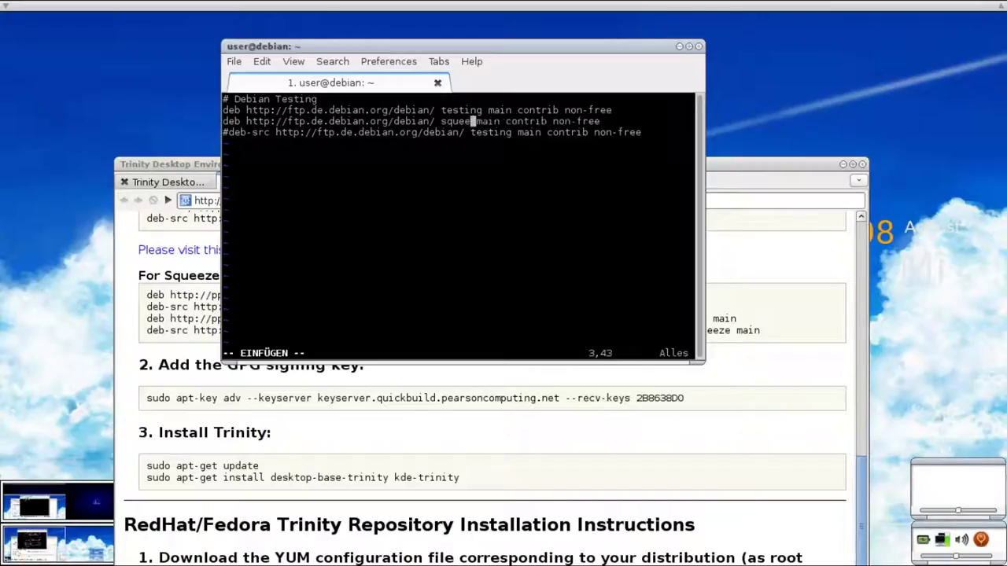
key(Escape)
text(:wq)
key(Return)
text(sudo ap)
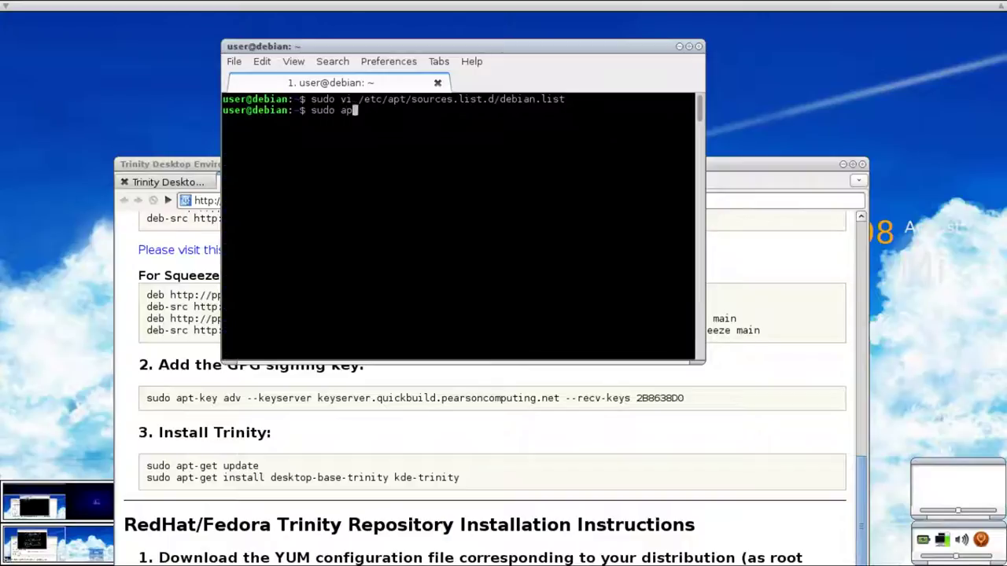
text(t-get update)
- Run sudo apt-get update to fetch package lists including the new squeeze sources
key(Return)
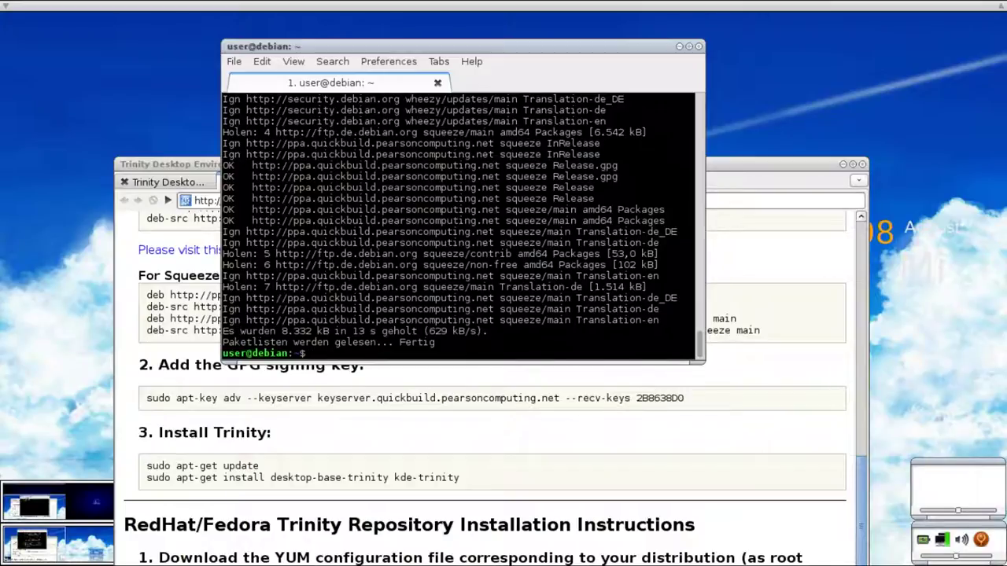
text(sudo apt-get update)
- Rerun sudo aptitude install amarok-trinity and confirm installing it with 18 additional packages
key(Up)
key(Up)
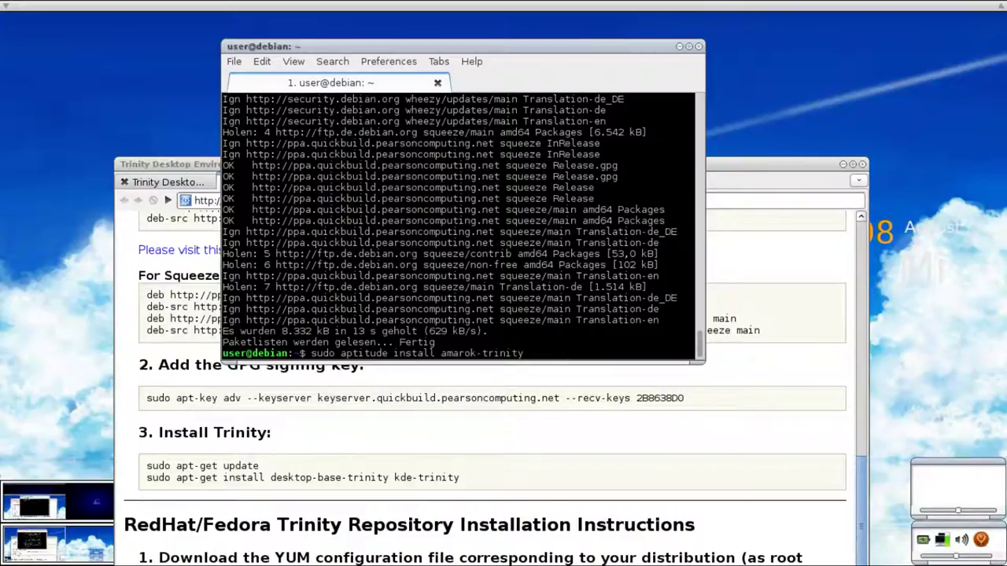
key(Return)
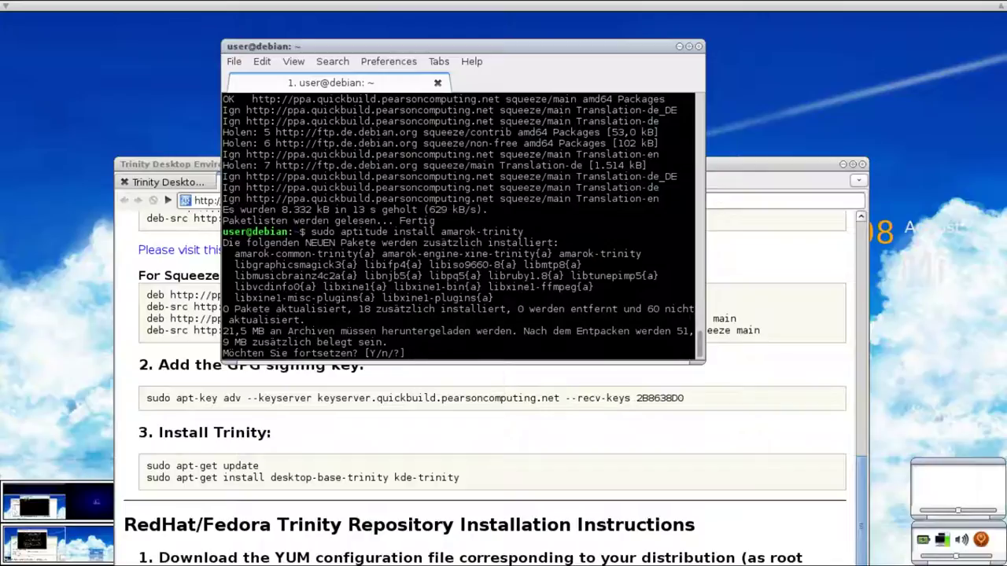
text(y)
key(Return)
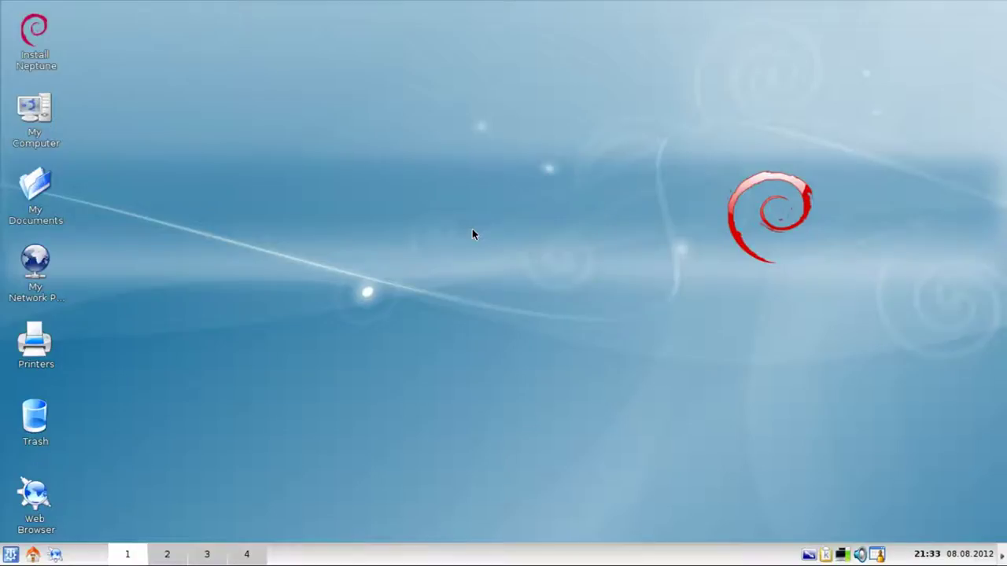
- Move the Dokumente window, go up to the home folder, then close that Konqueror window
mouse_move(73, 212)
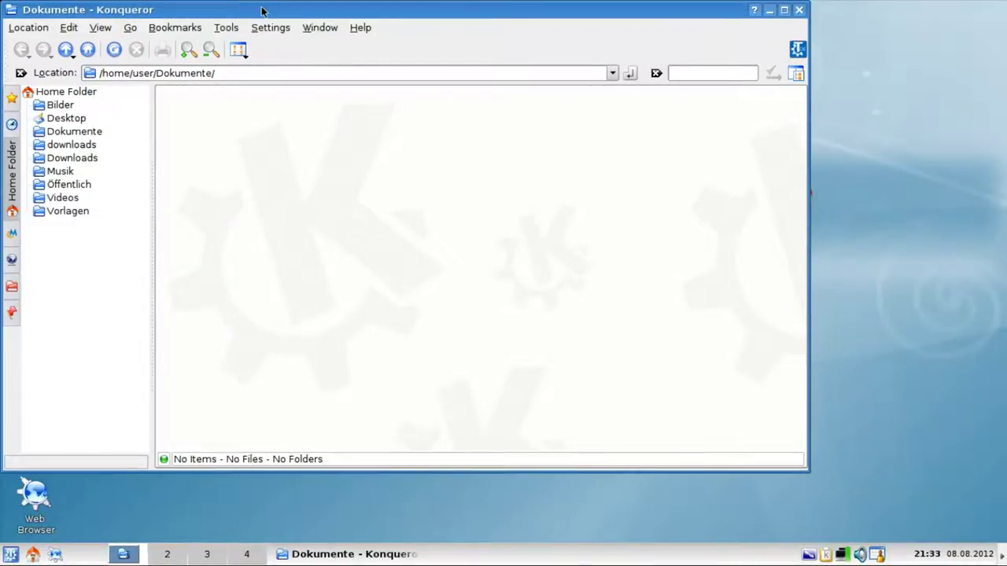
drag(262, 9, 353, 57)
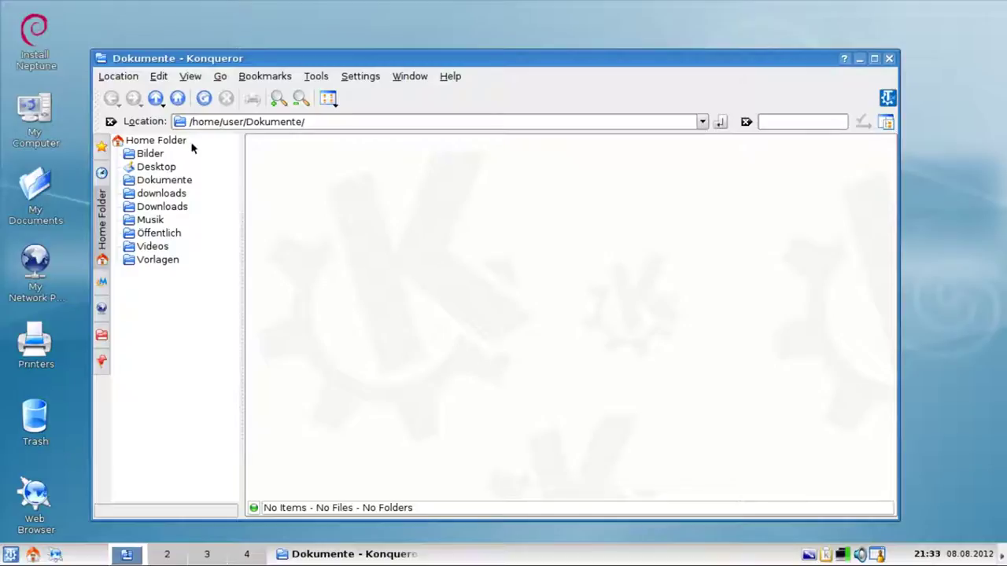
click(160, 102)
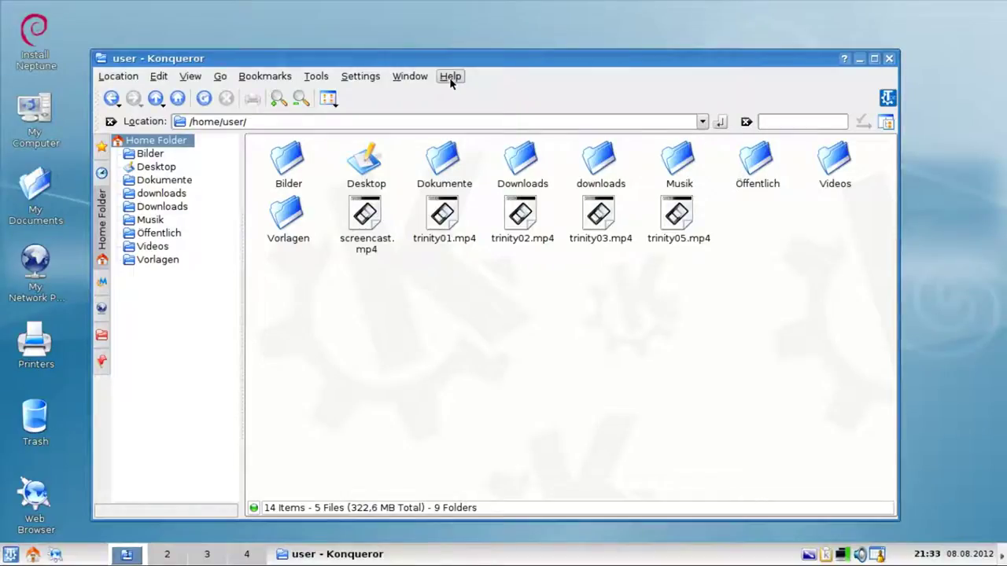
click(888, 59)
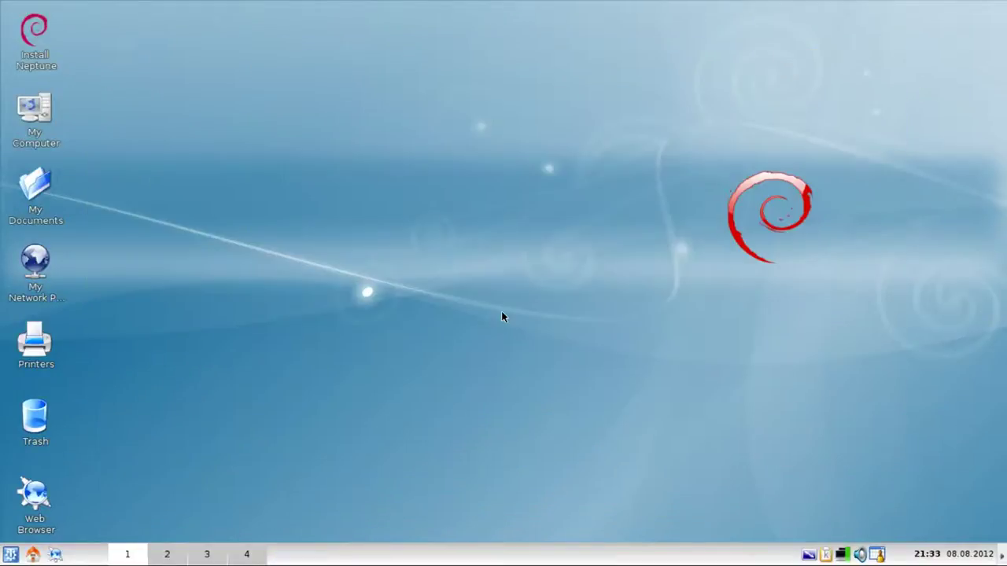
click(10, 554)
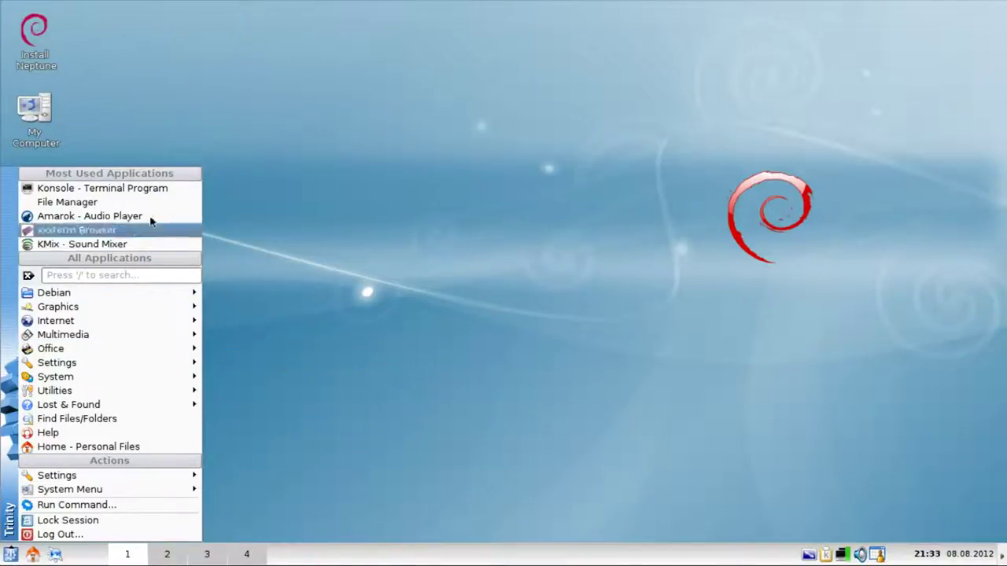
- Launch Konsole from the System menu, try the Konsole Default schema, and run ls
mouse_move(142, 376)
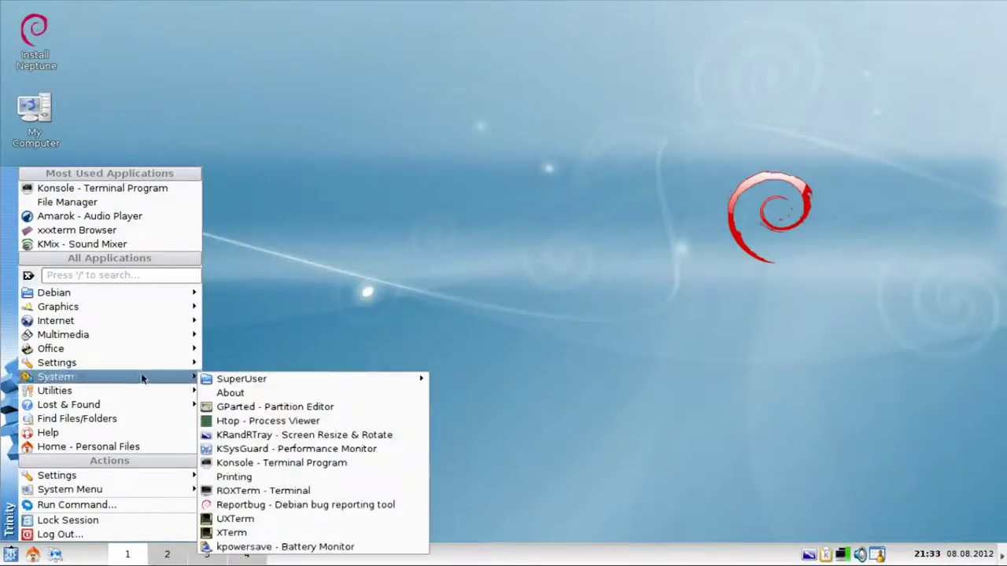
click(277, 470)
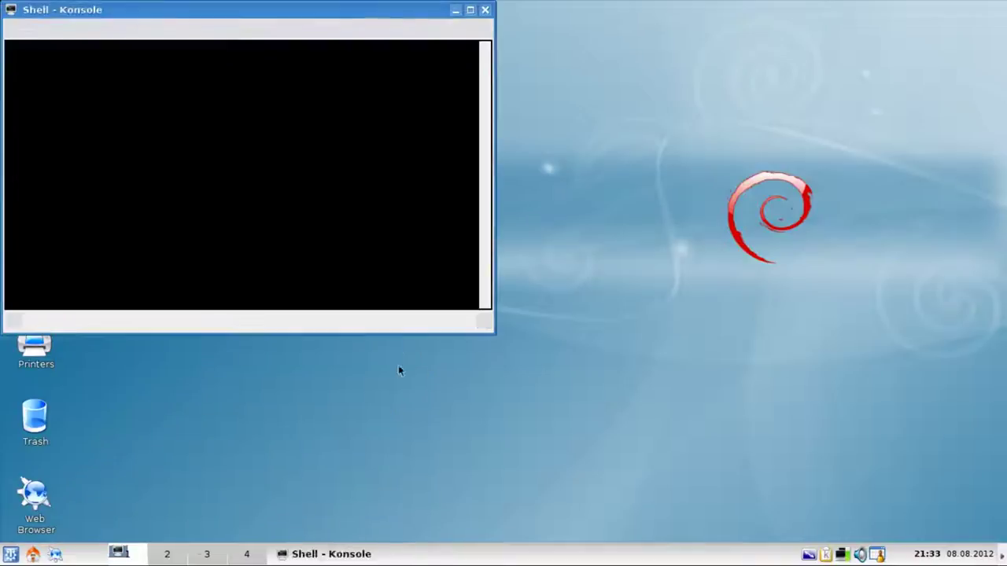
drag(283, 16, 371, 71)
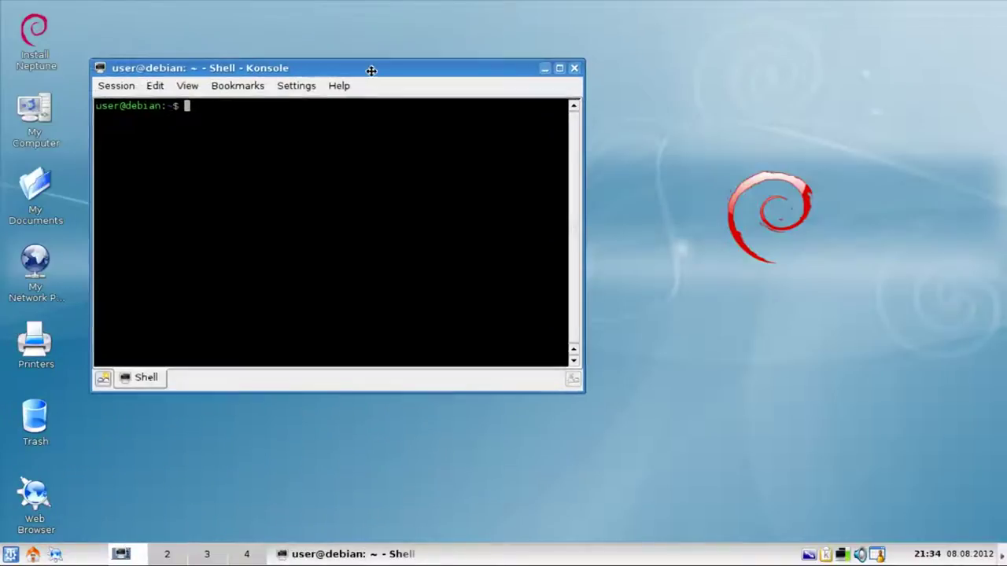
click(307, 88)
mouse_move(389, 216)
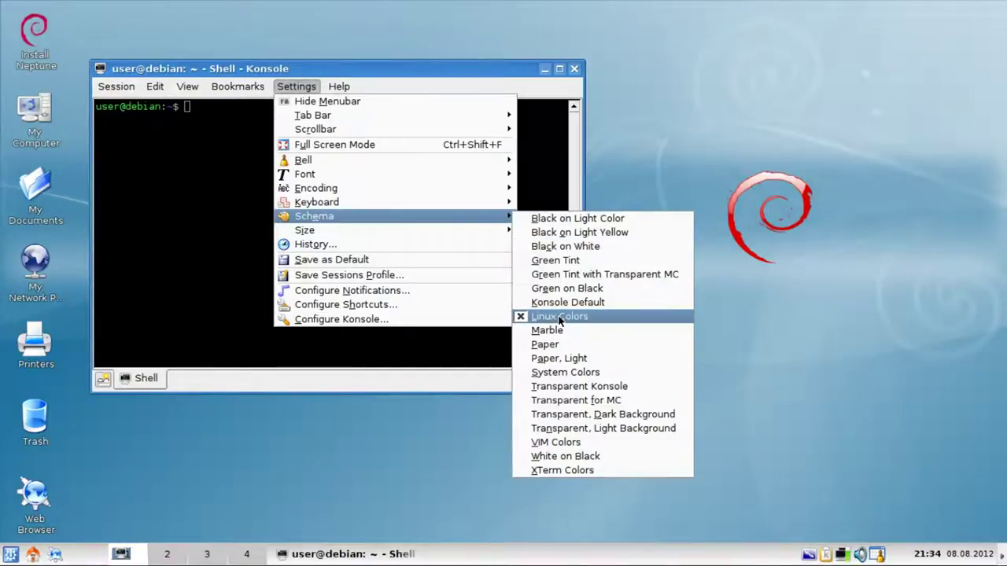
click(565, 302)
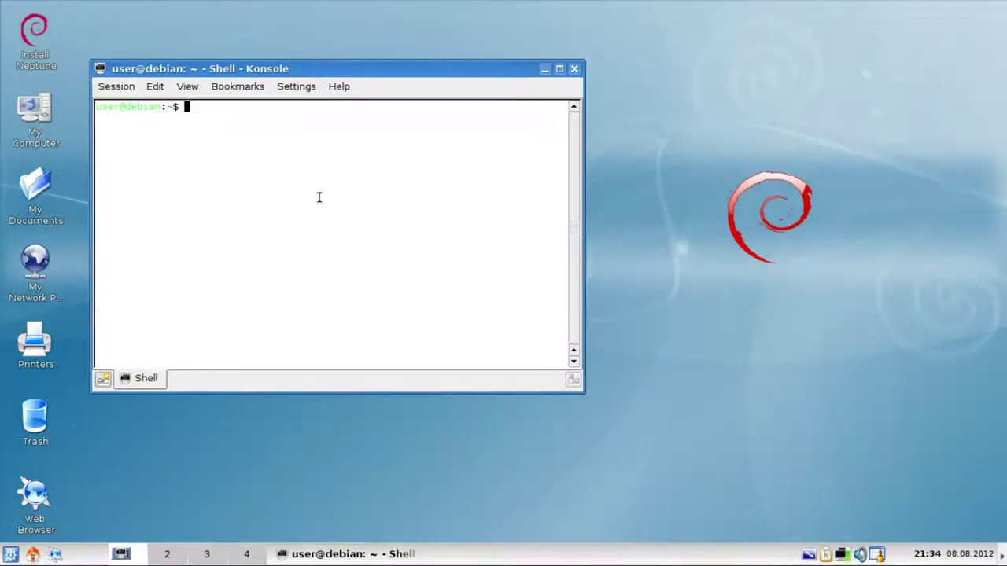
text(ls)
key(Return)
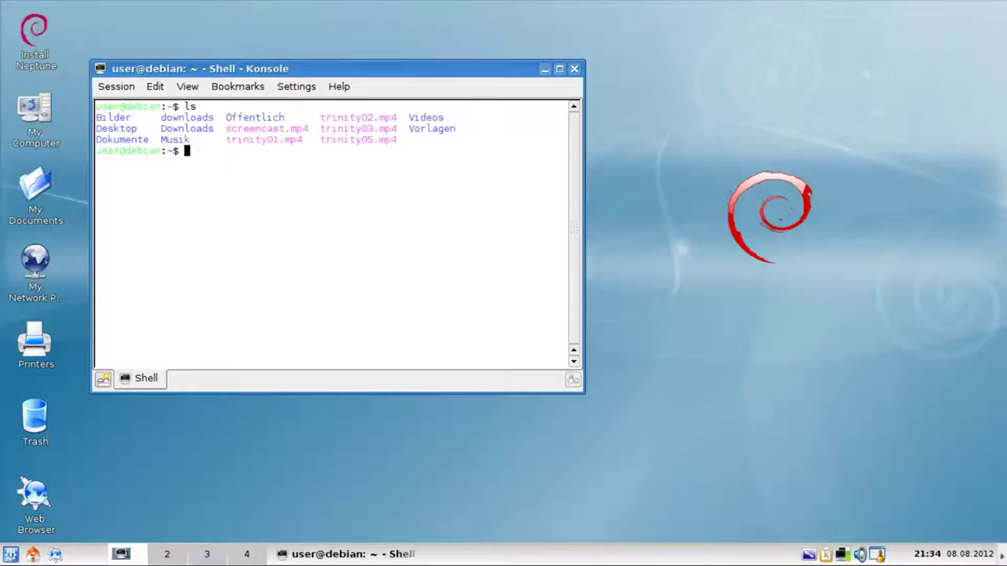
- Switch back to the Linux Colors schema, save it as default, and clear the screen
click(296, 86)
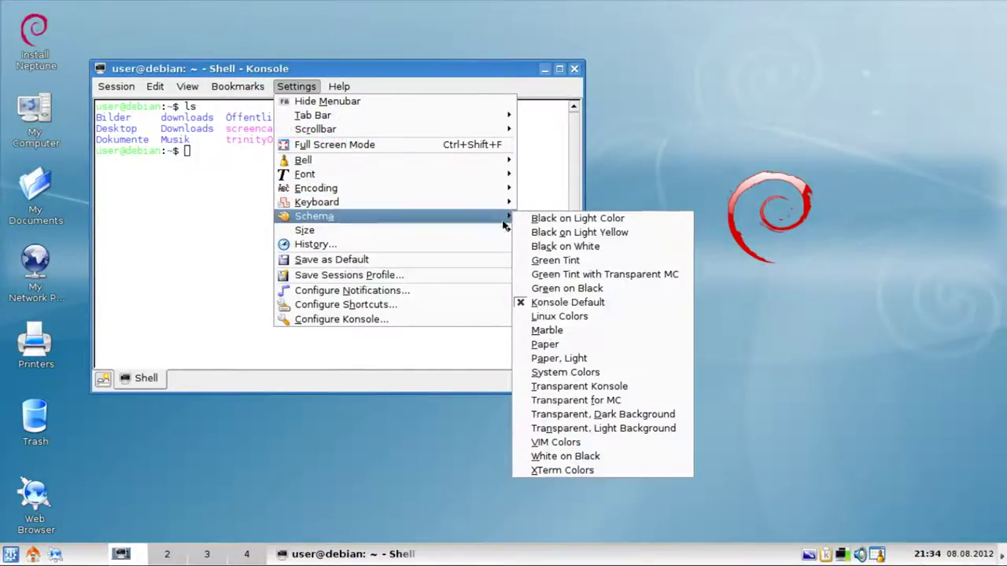
click(525, 317)
click(296, 87)
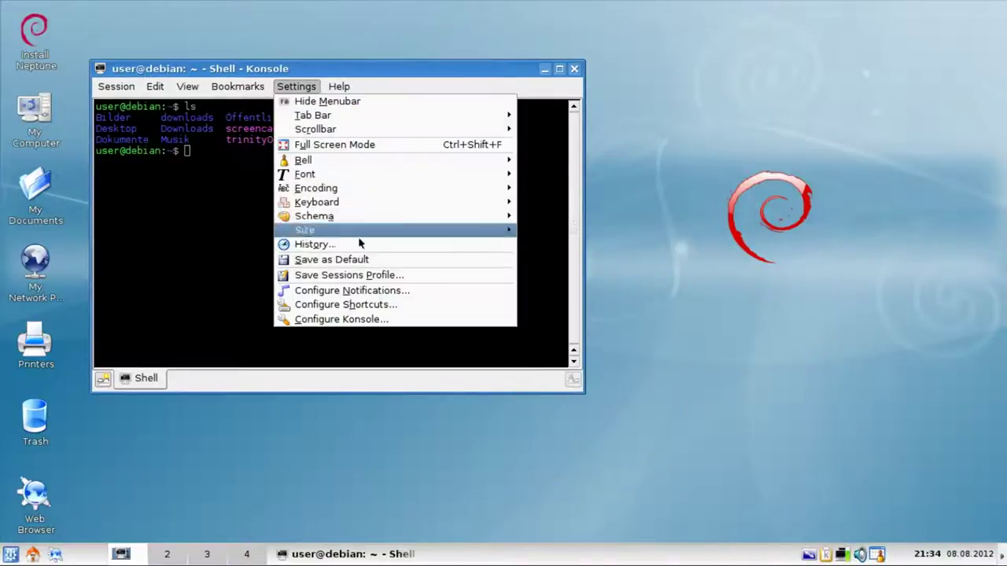
click(346, 266)
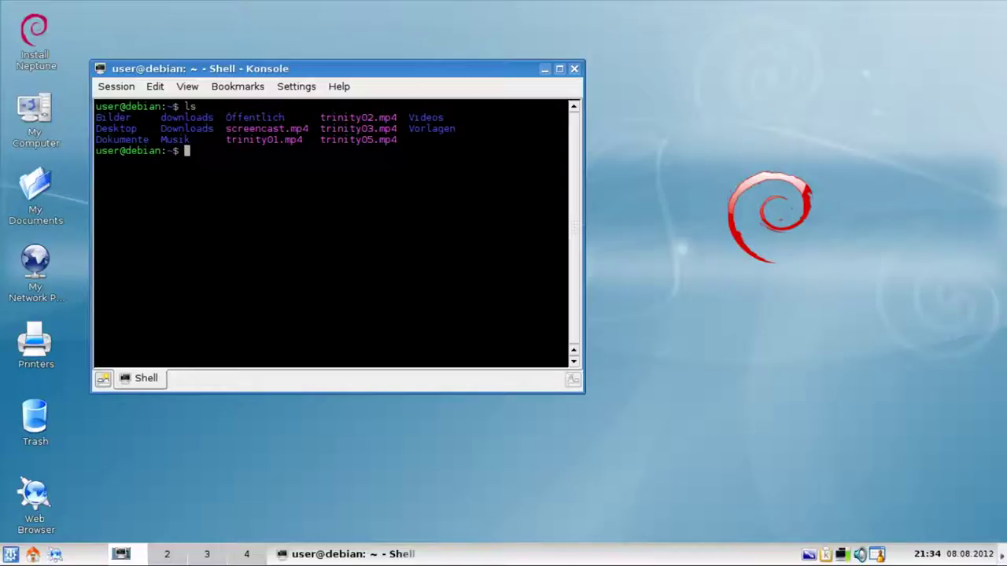
key(ctrl+l)
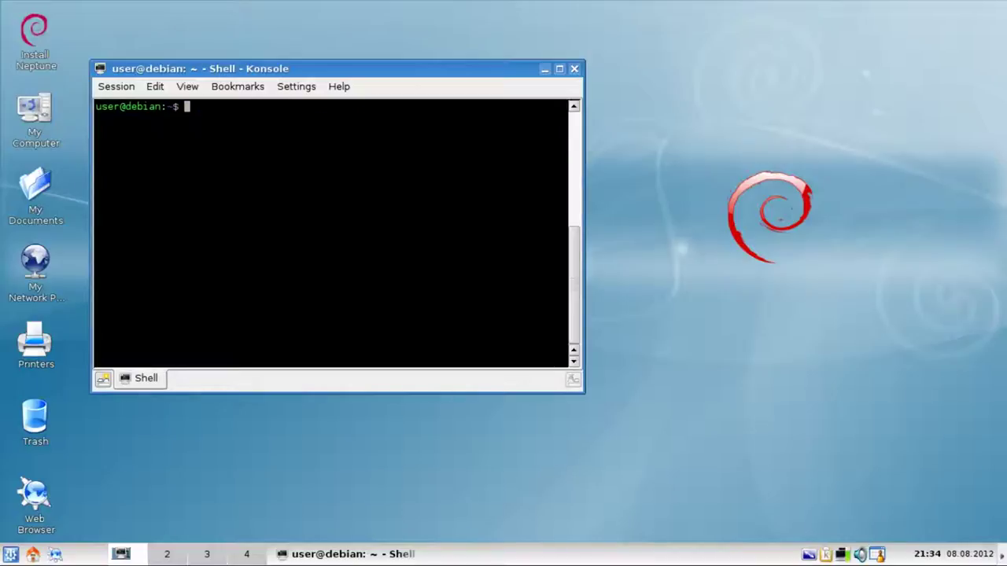
- Run sudo apt-get install kde-i18n-de-trinity, already newest, then exit Konsole
text(sudo apt-get kde-l18n-de-trinity)
key(Left)
key(Left)
key(Left)
key(Left)
key(Left)
key(Left)
key(Left)
key(Left)
key(Left)
key(Left)
key(Left)
key(Left)
key(Left)
key(Left)
key(Left)
key(Left)
key(Left)
key(Left)
key(Left)
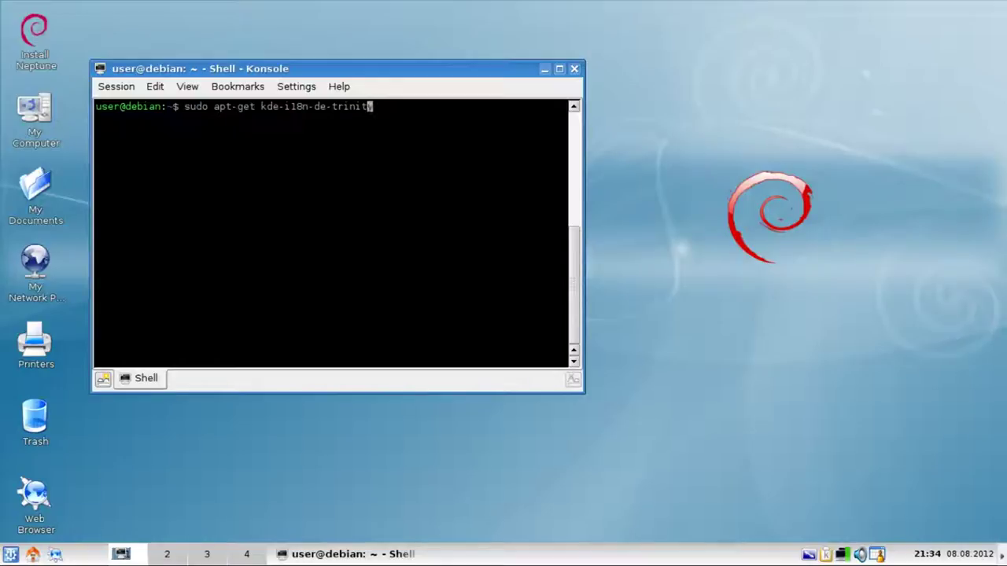
text(install)
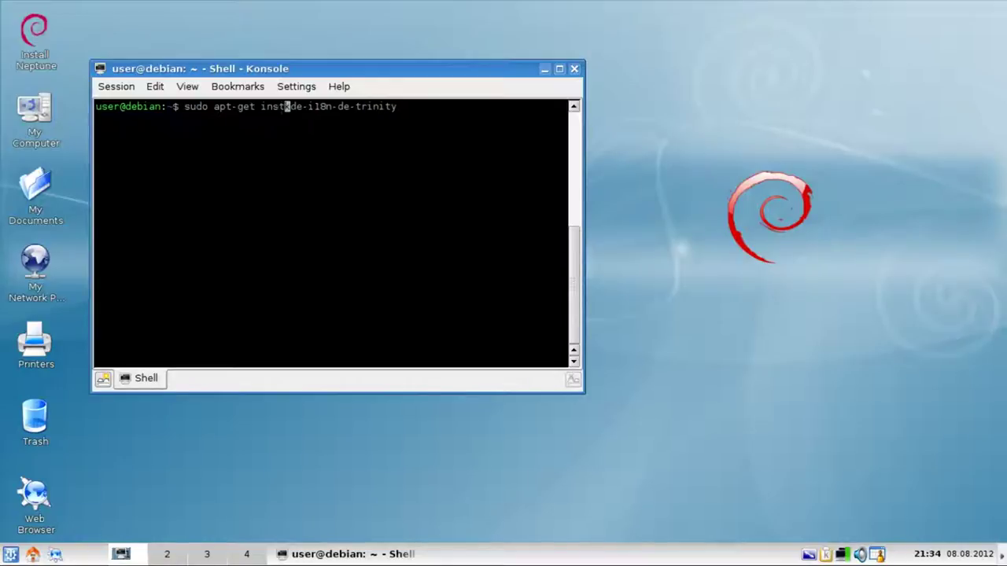
key(Return)
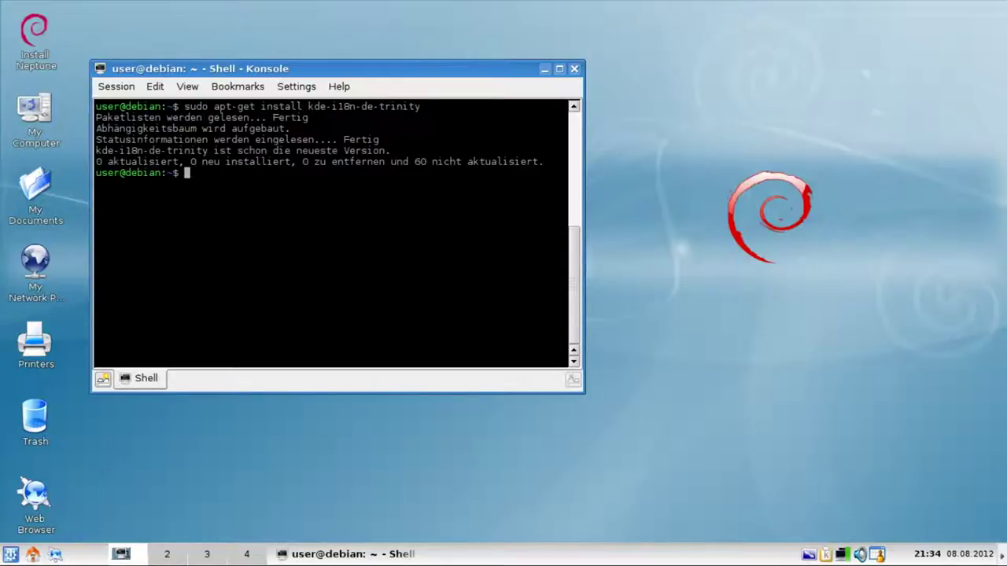
key(ctrl+d)
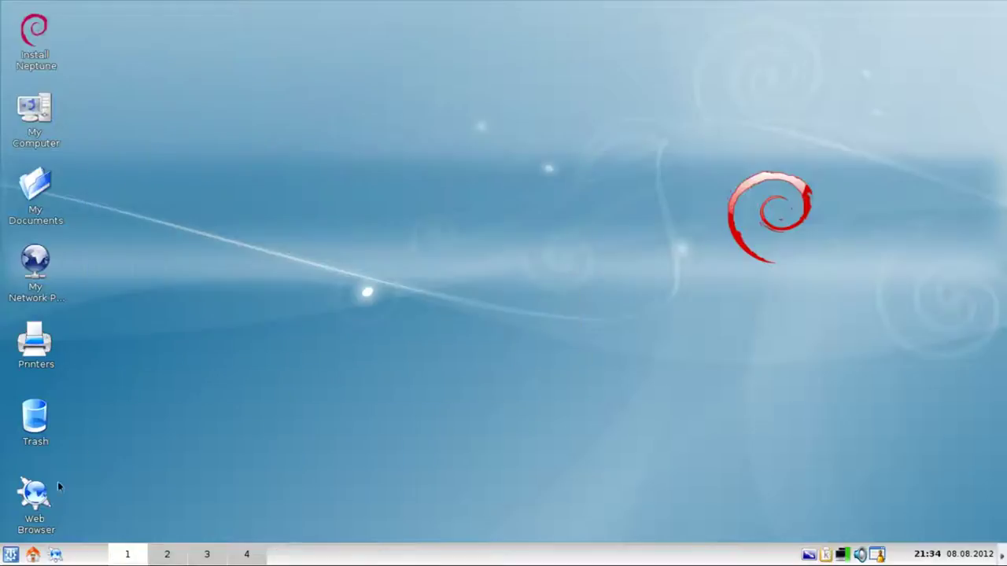
- Launch Control Center from the K menu's Settings submenu
click(10, 553)
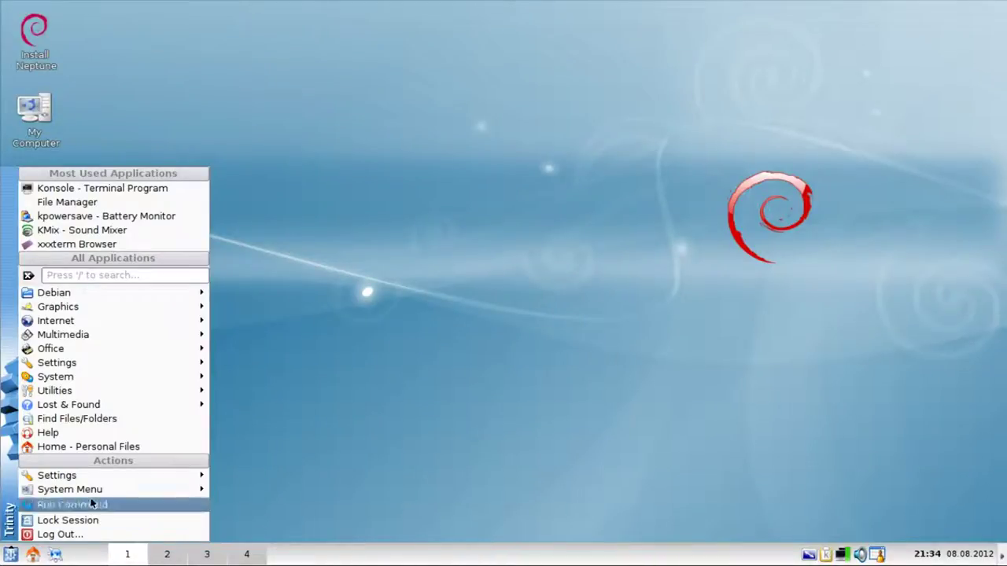
mouse_move(142, 479)
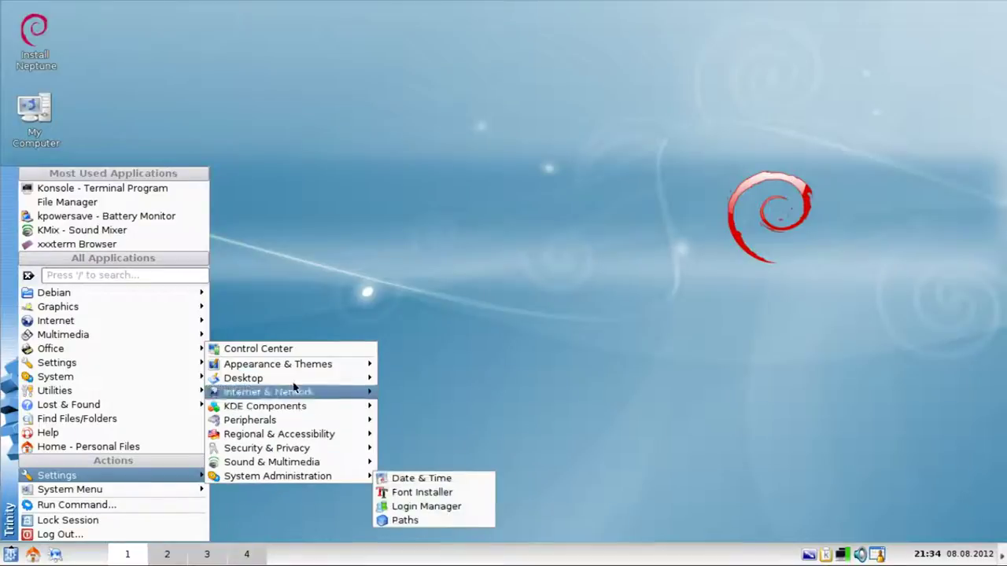
click(292, 349)
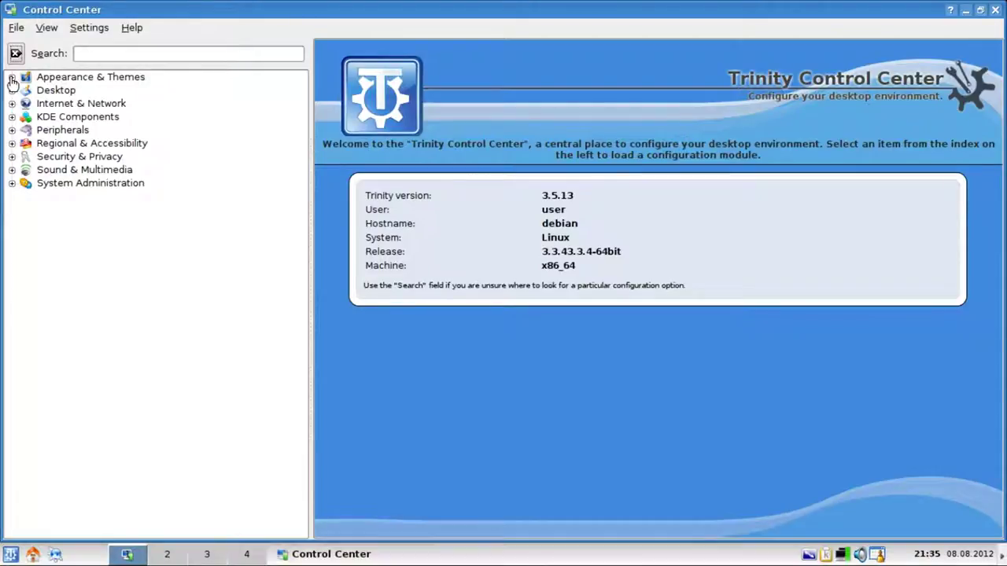
- Add German above US English under Country/Region & Language, apply it, and close Control Center
click(13, 145)
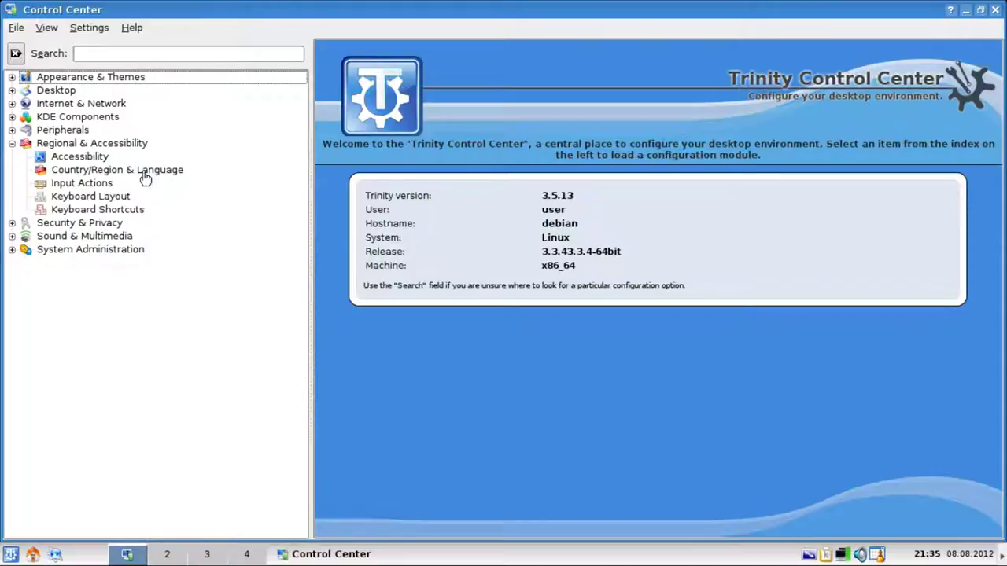
click(144, 178)
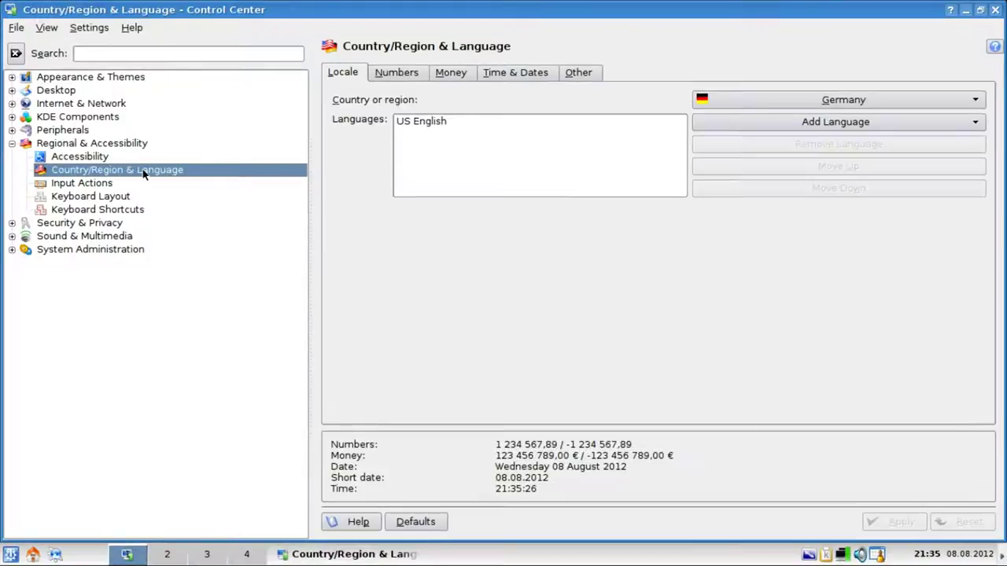
click(804, 127)
click(751, 138)
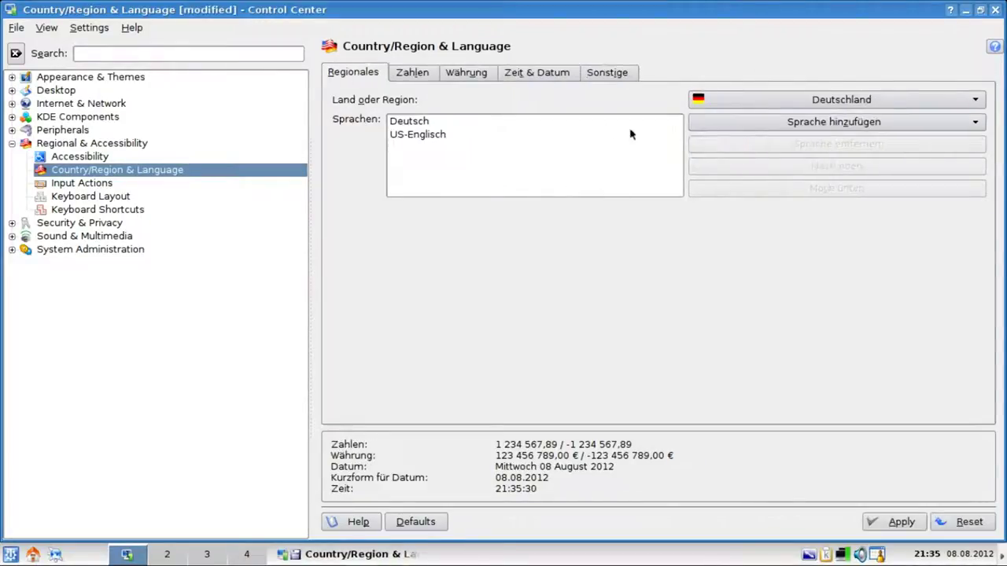
click(899, 521)
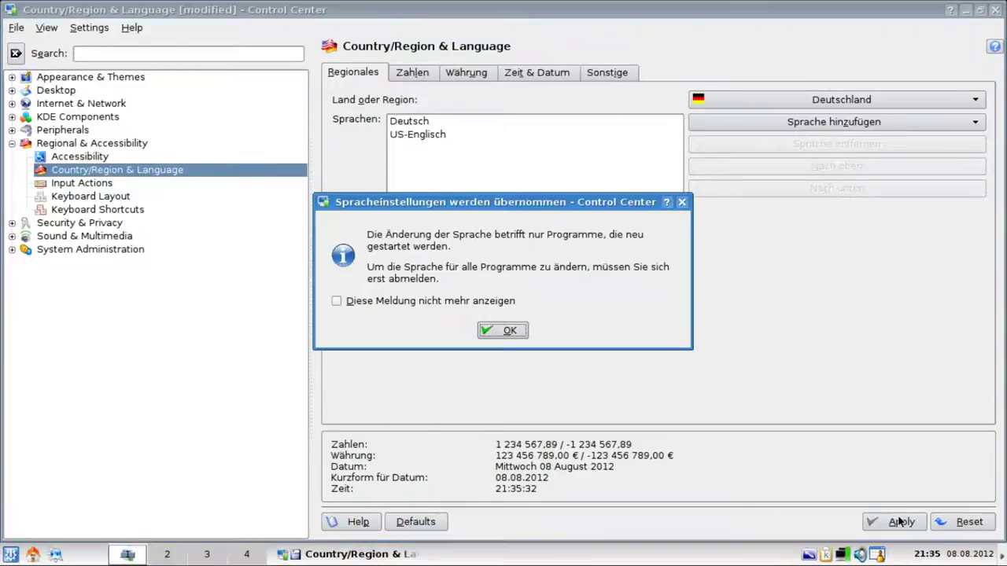
click(507, 331)
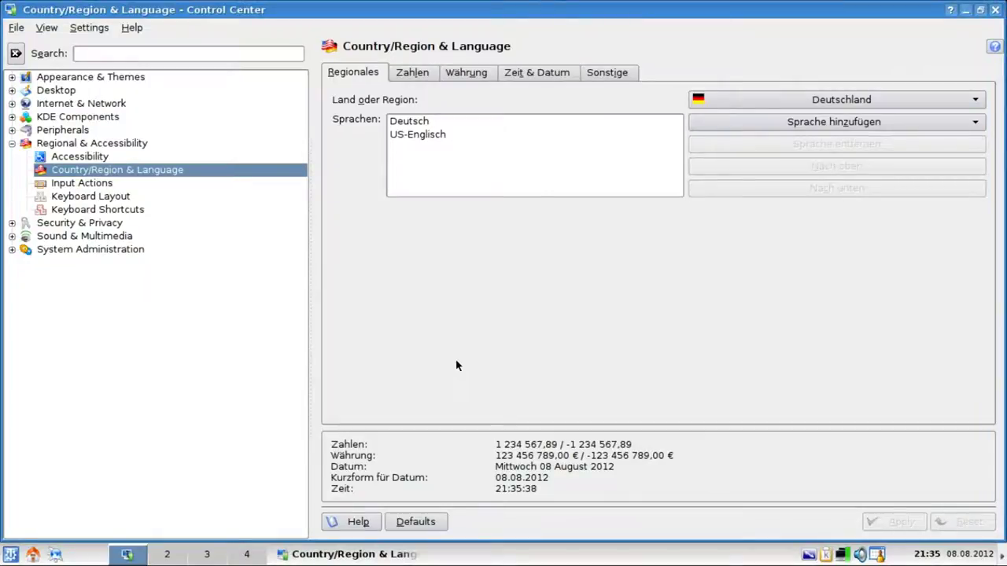
click(994, 11)
key(alt+F2)
text(konsole)
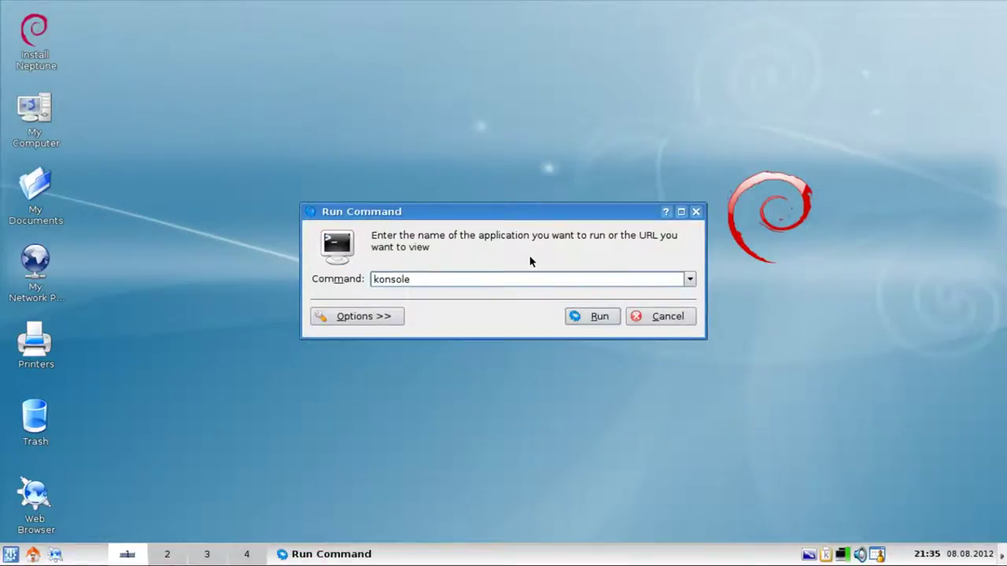
key(Return)
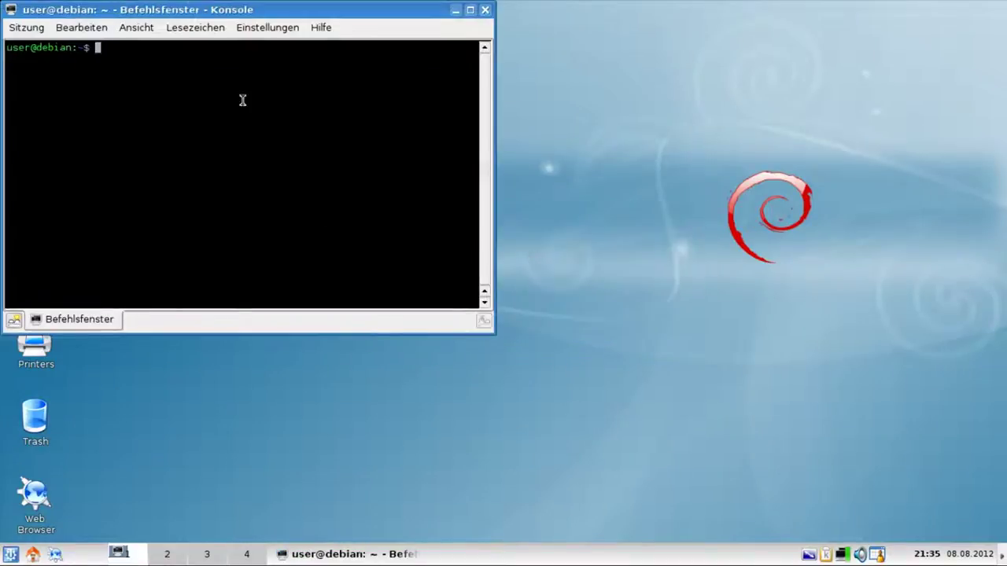
drag(193, 10, 333, 141)
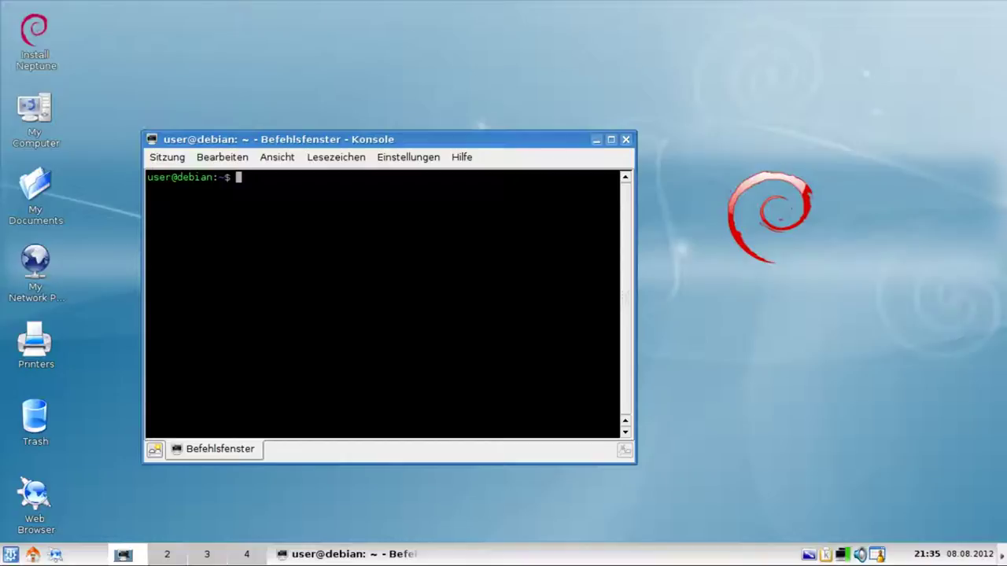
text(sudo apt-get install gwen)
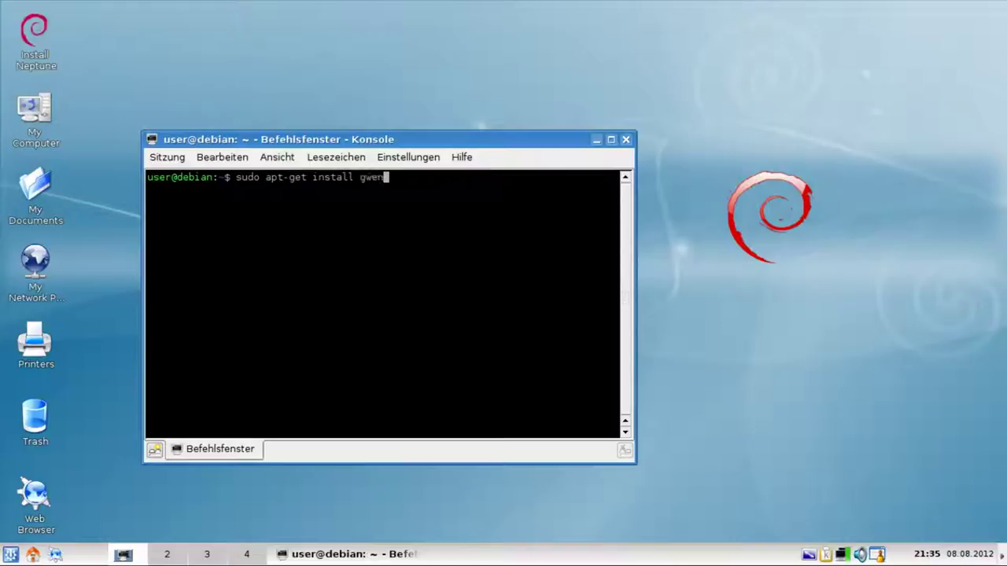
text(view-trinity )
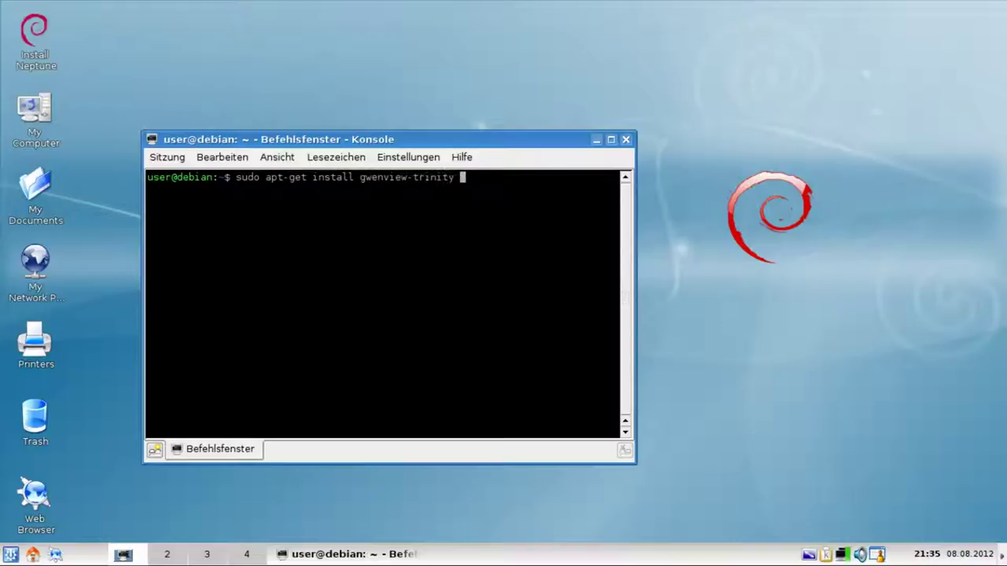
text(kpdf-trinity)
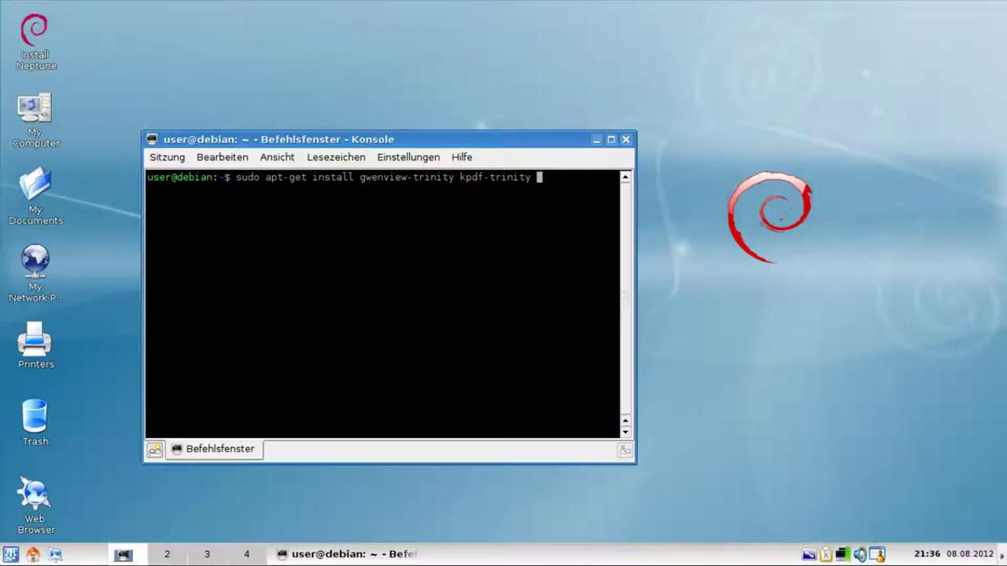
click(625, 140)
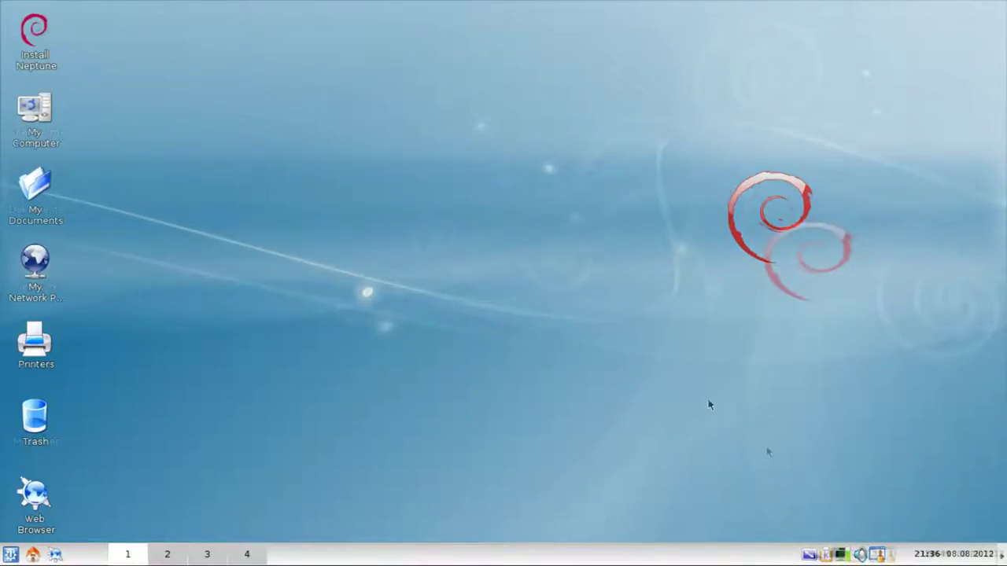
- Close the last Konsole window from the taskbar so only the desktop icons remain
right_click(905, 557)
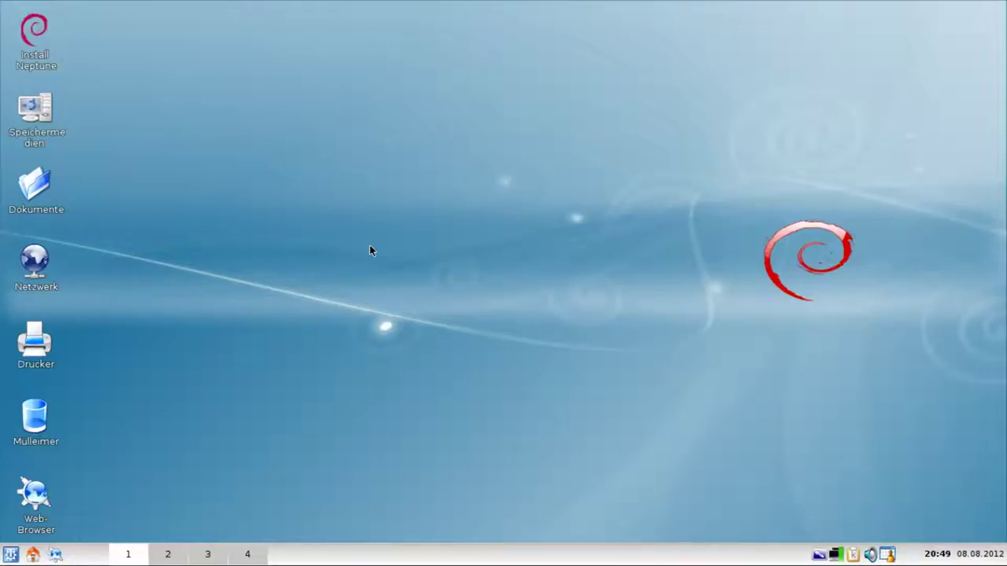
- Open Dokumente from the desktop, then center and enlarge the Konqueror window
click(36, 187)
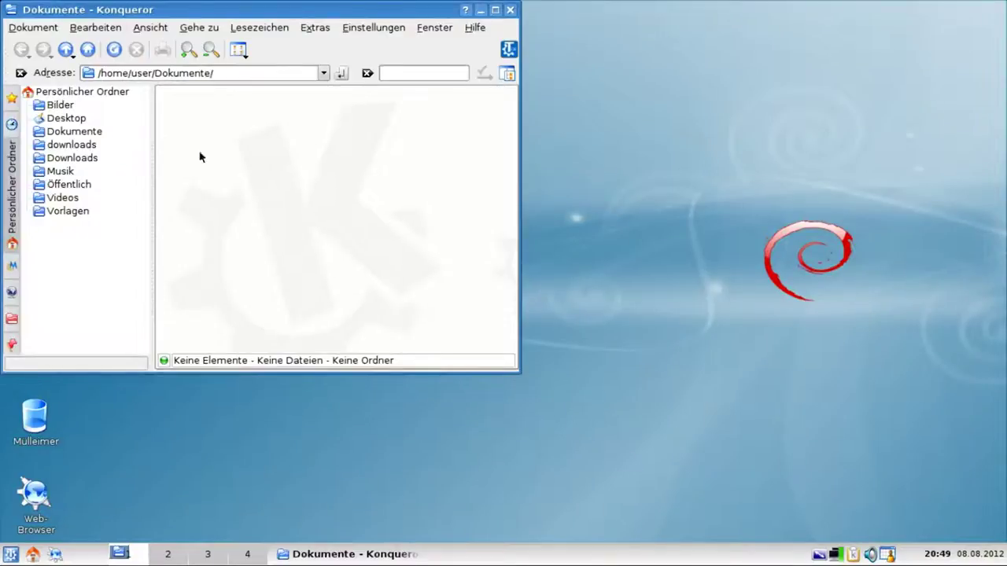
drag(195, 4, 395, 91)
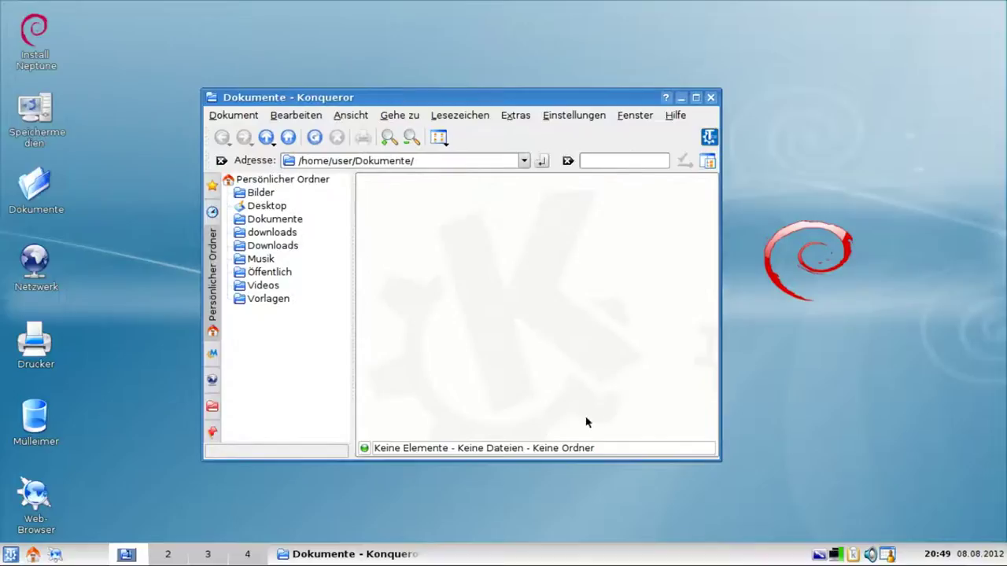
drag(722, 465, 870, 470)
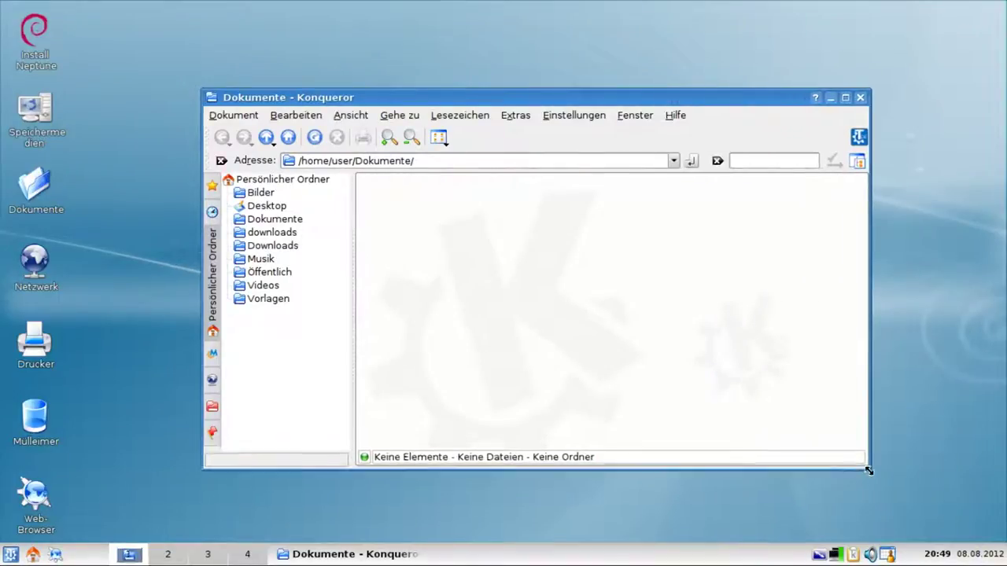
drag(445, 91, 410, 98)
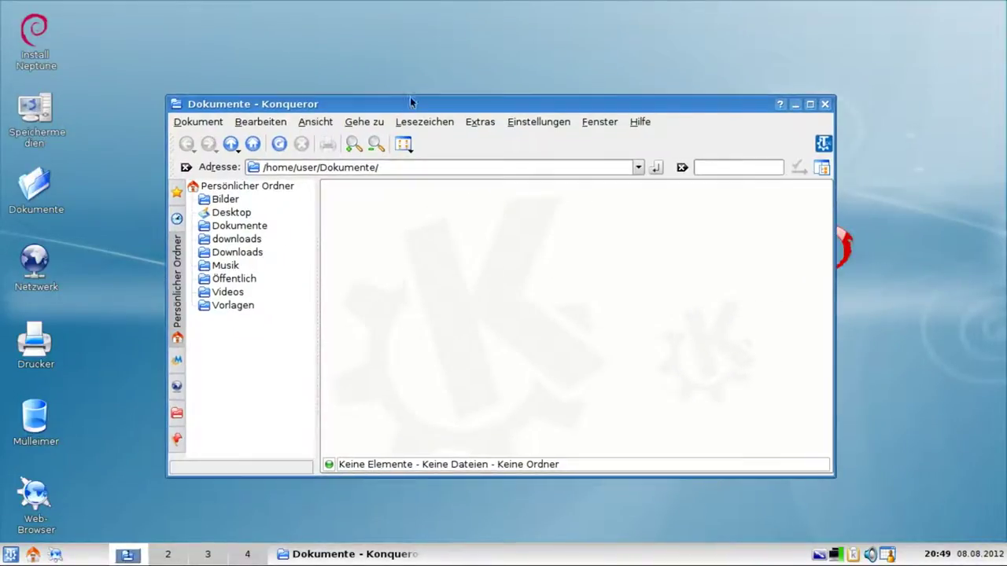
- Browse up to the home folder, into Downloads and Dokumente, and back to home
click(230, 147)
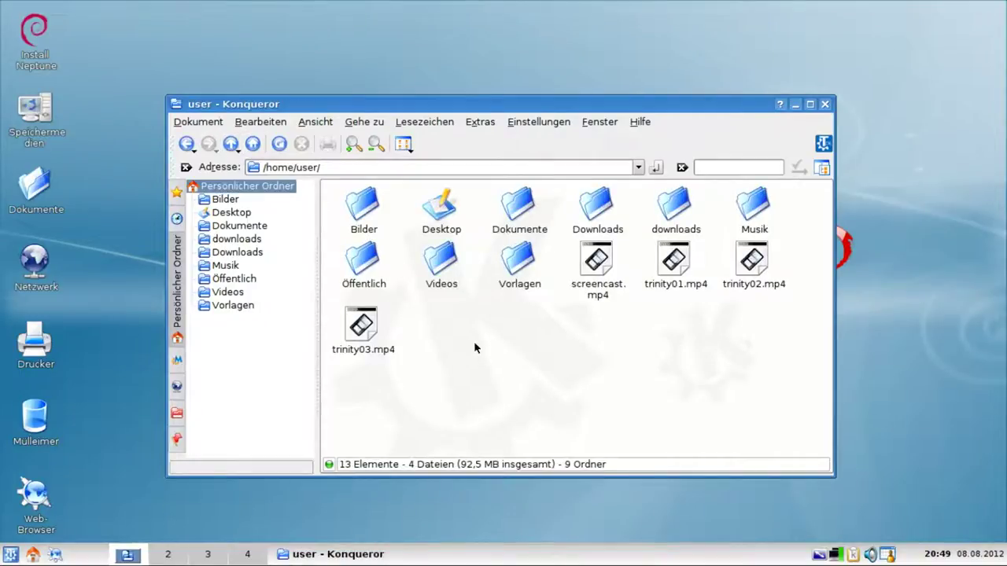
click(600, 224)
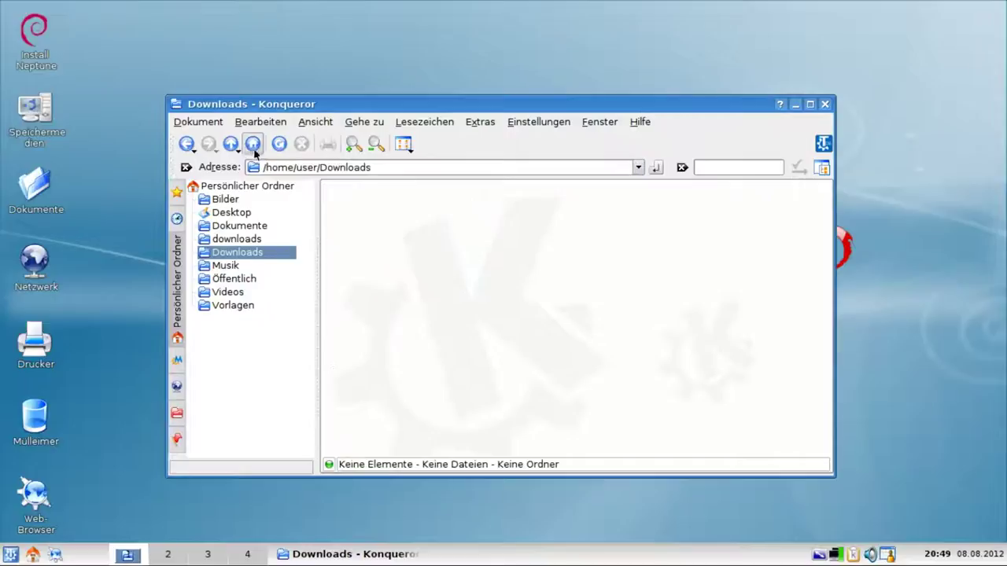
click(229, 144)
click(510, 202)
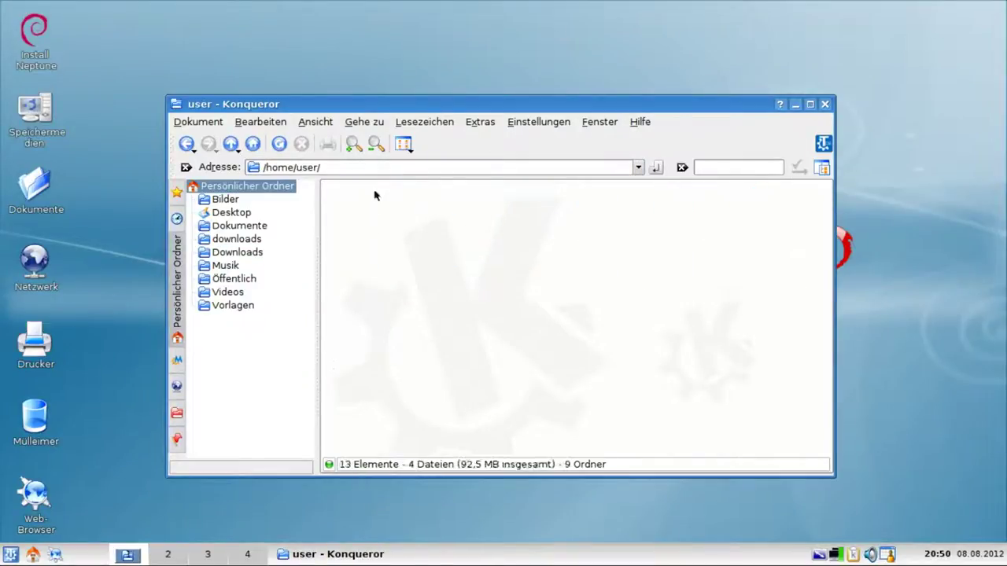
key(BackSpace)
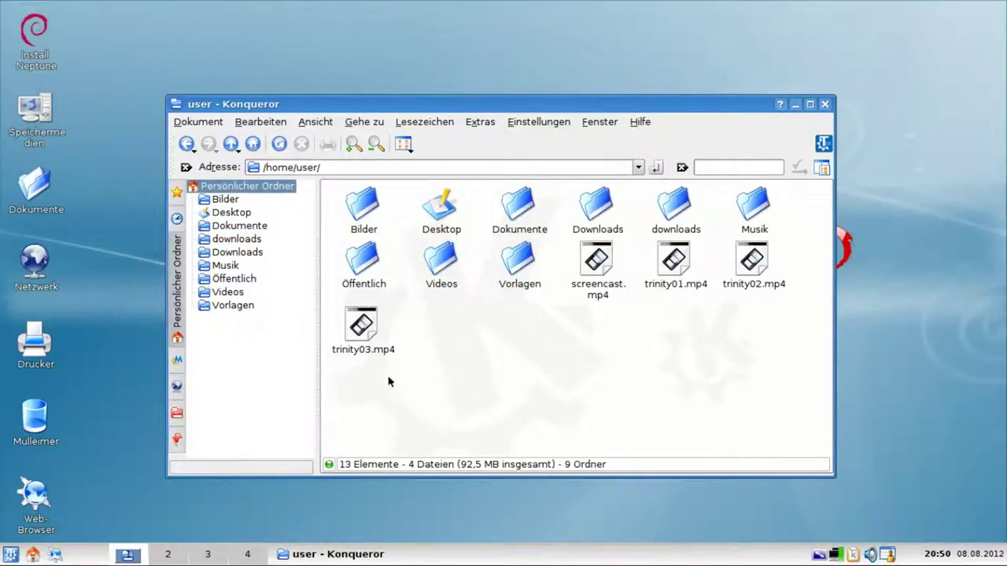
- Try the Metabar sidebar panel, dismiss its error, and show the home folder tree
click(177, 362)
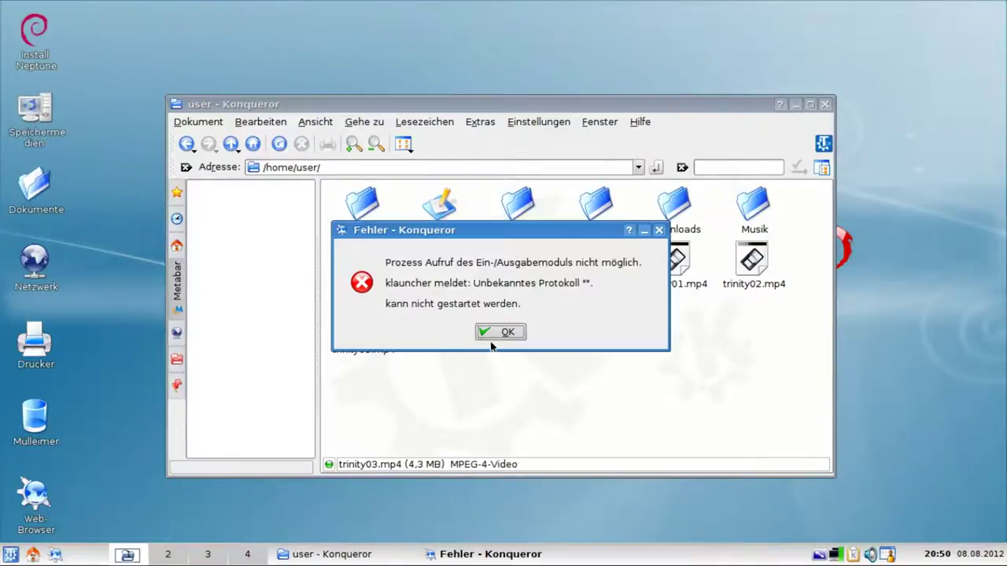
click(505, 334)
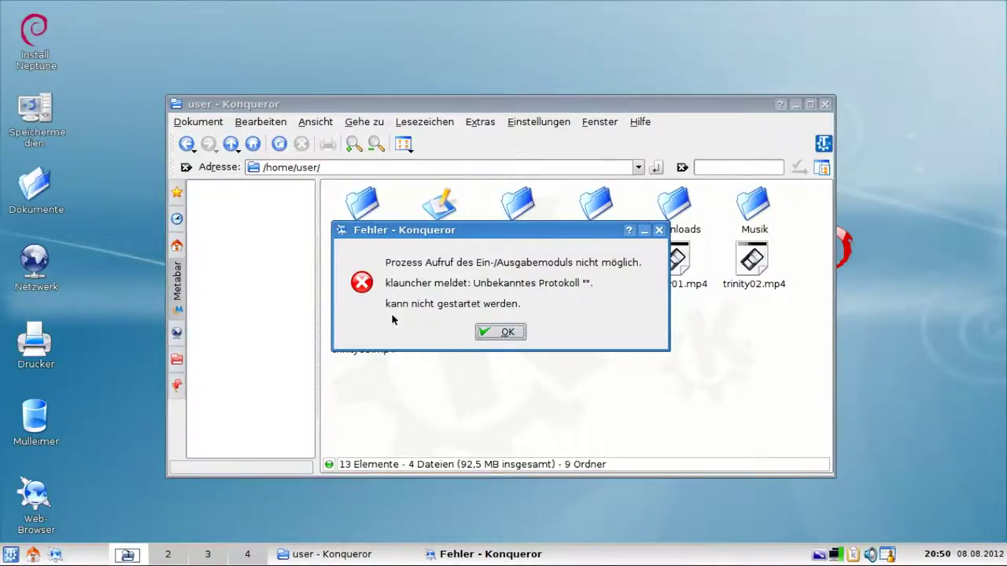
click(507, 334)
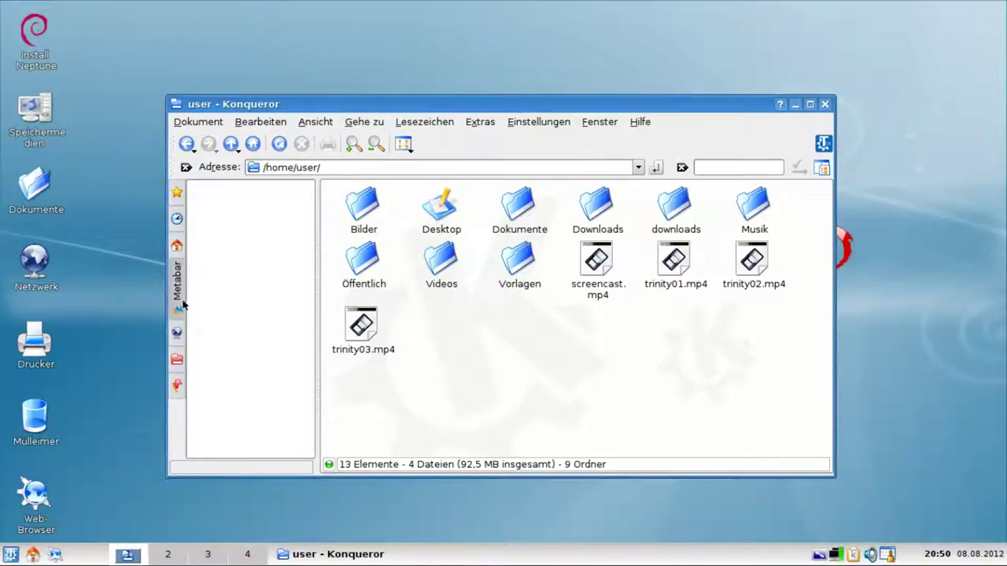
click(177, 250)
- Cycle the sidebar through history, bookmarks, network, root, services and Metabar, ending on Persönlicher Ordner
click(177, 219)
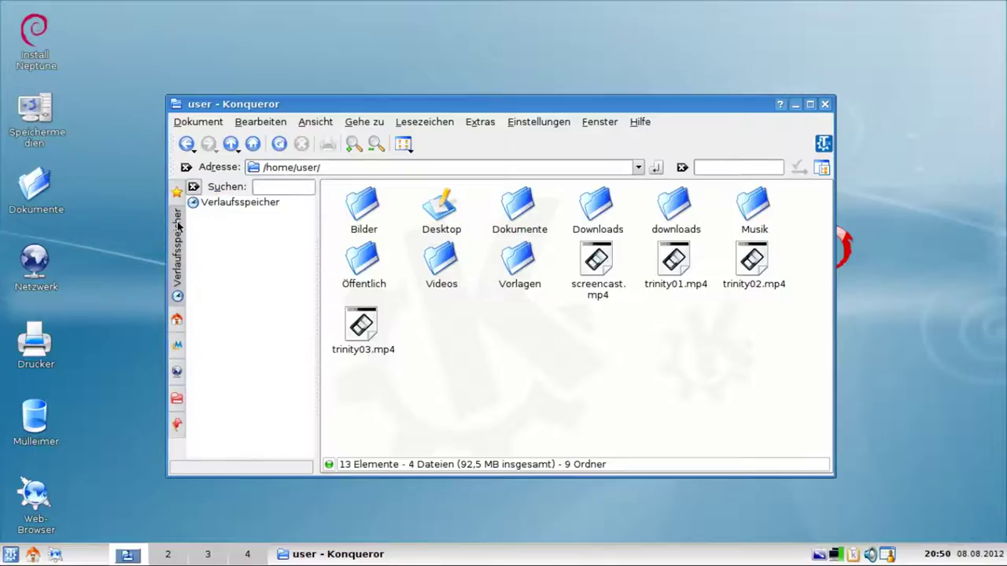
click(177, 193)
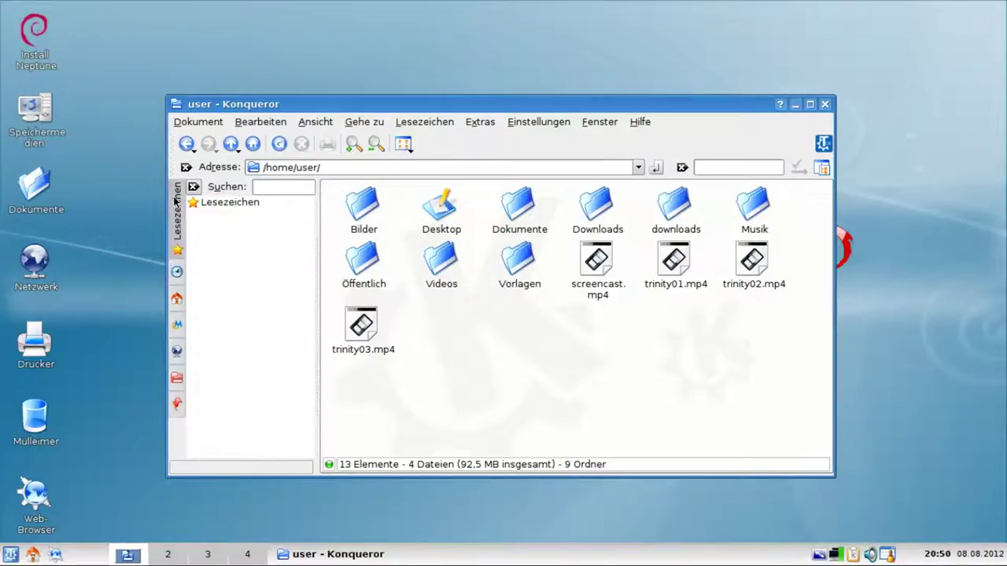
click(177, 358)
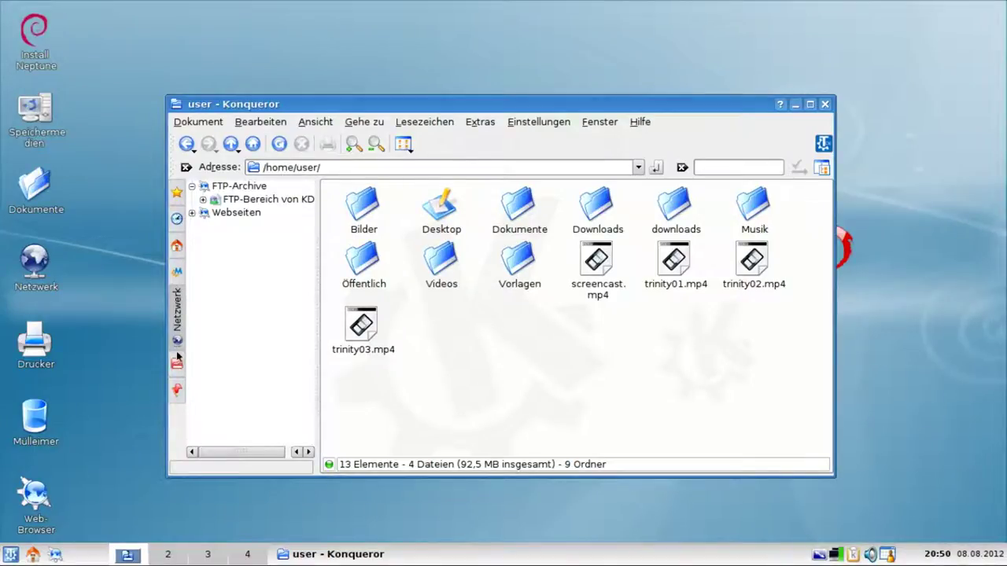
click(176, 363)
scroll(226, 291, down, 1)
scroll(220, 299, up, 1)
click(178, 401)
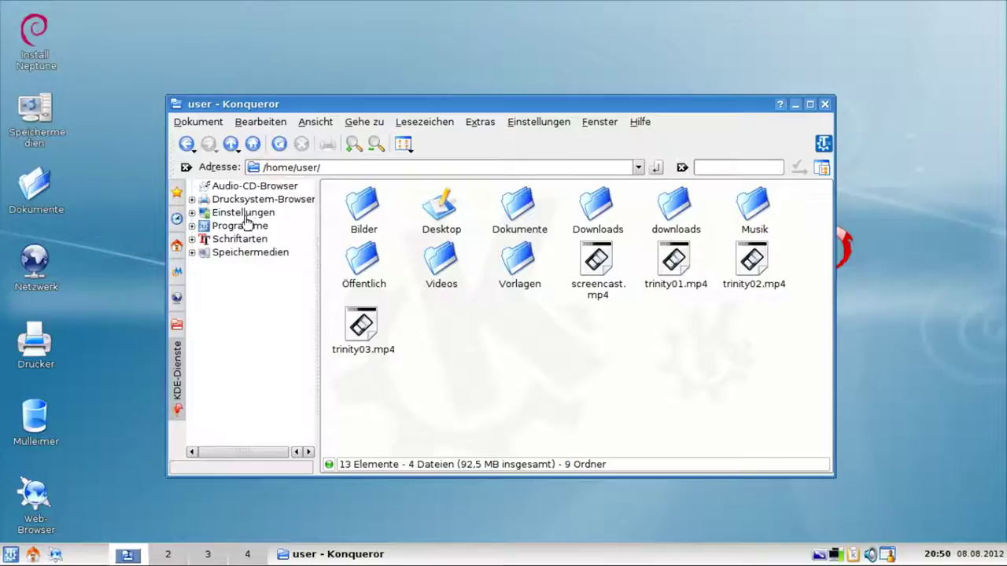
click(175, 274)
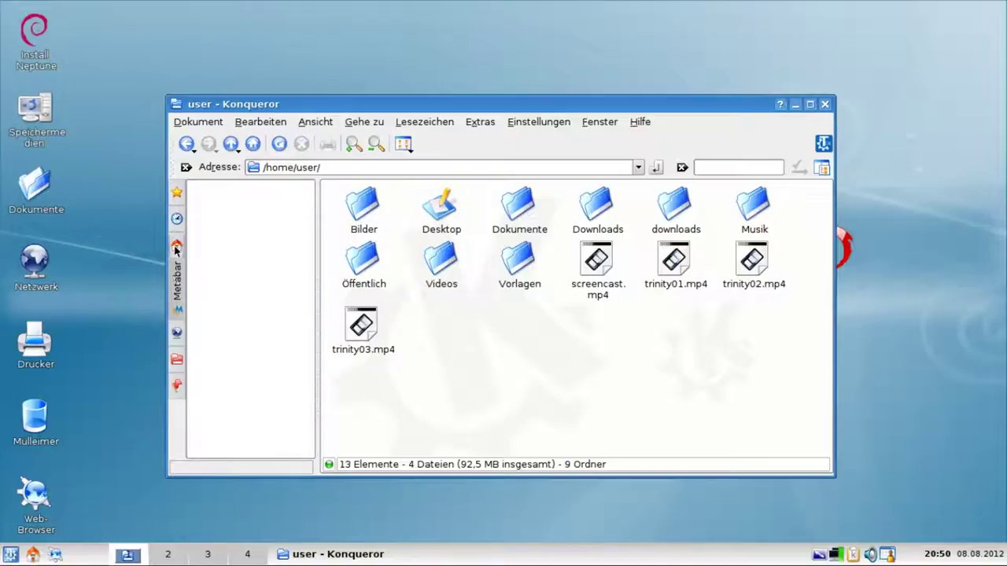
click(176, 249)
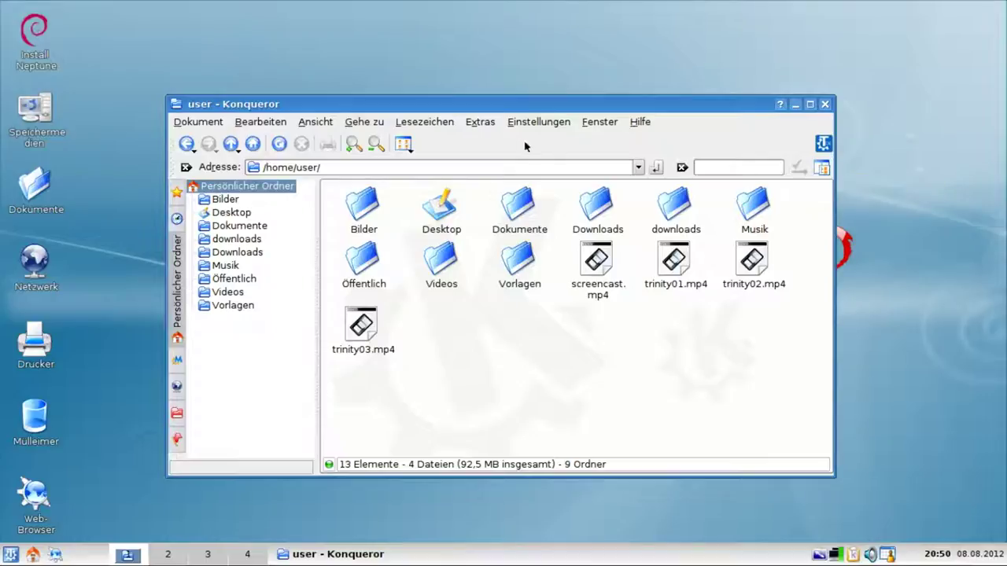
click(404, 143)
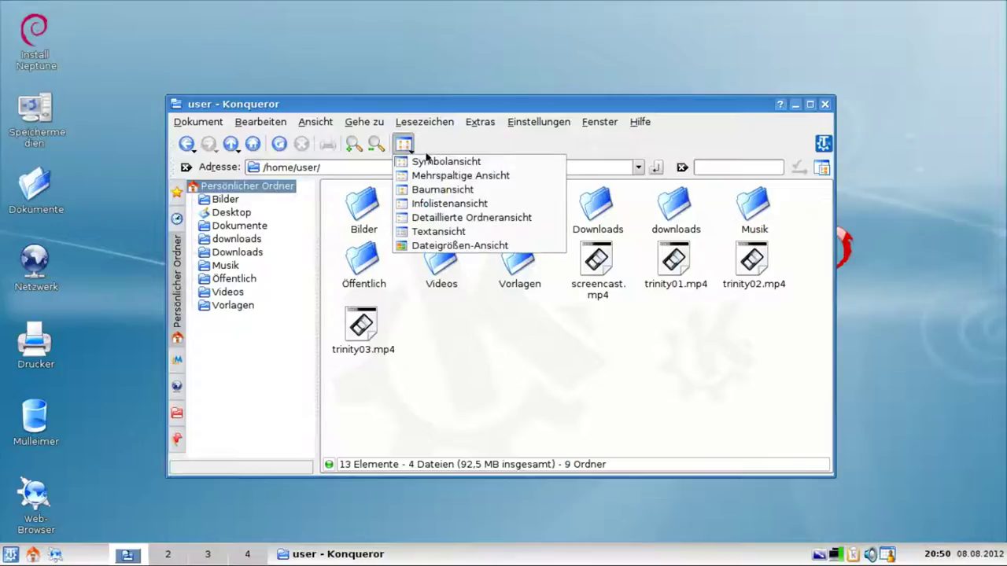
click(476, 181)
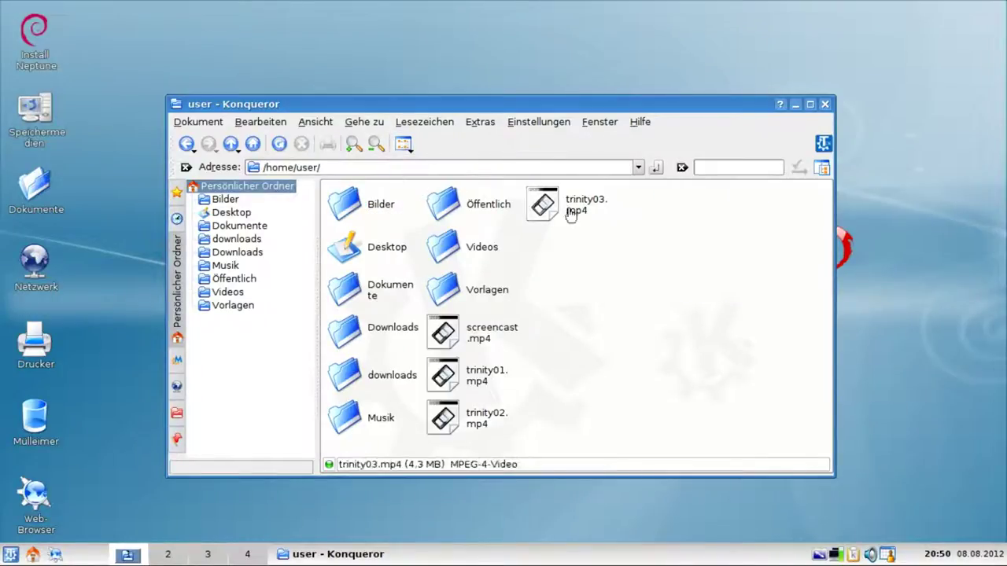
click(315, 122)
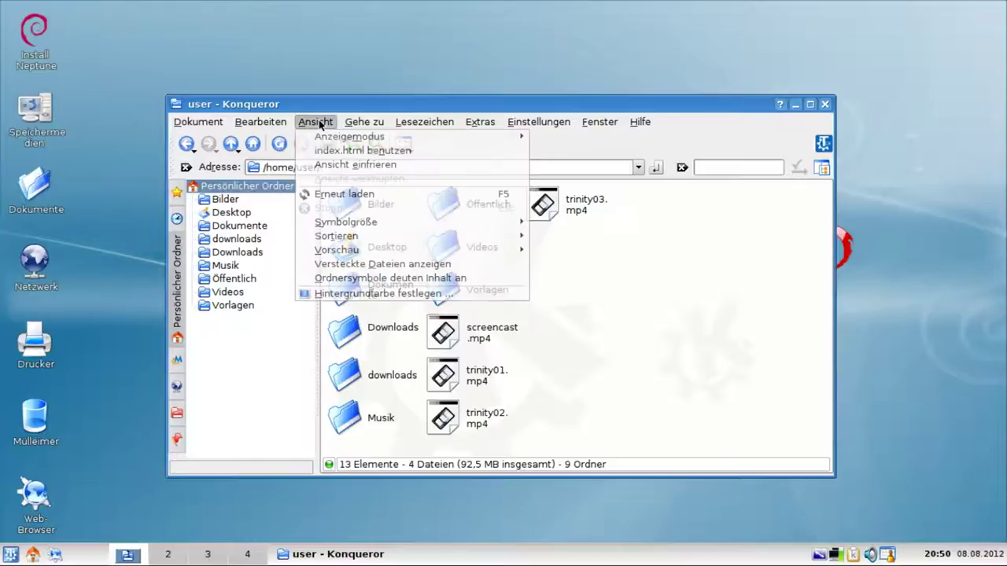
mouse_move(425, 123)
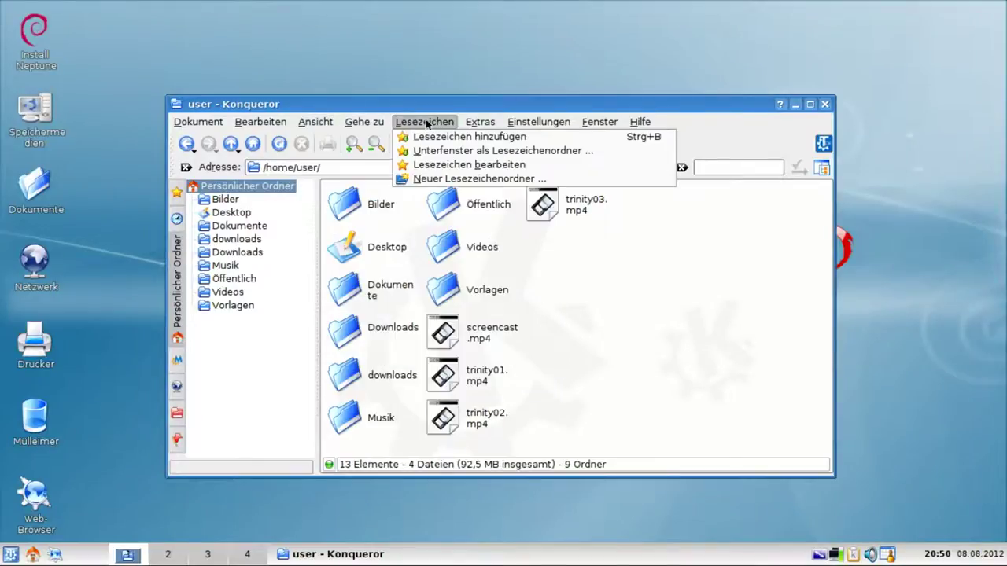
click(315, 122)
click(479, 124)
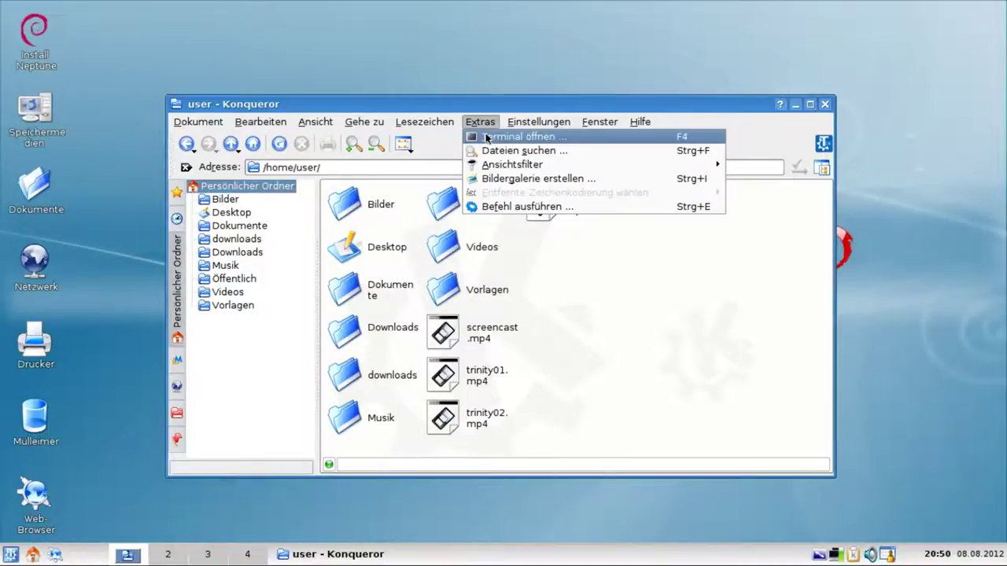
click(485, 135)
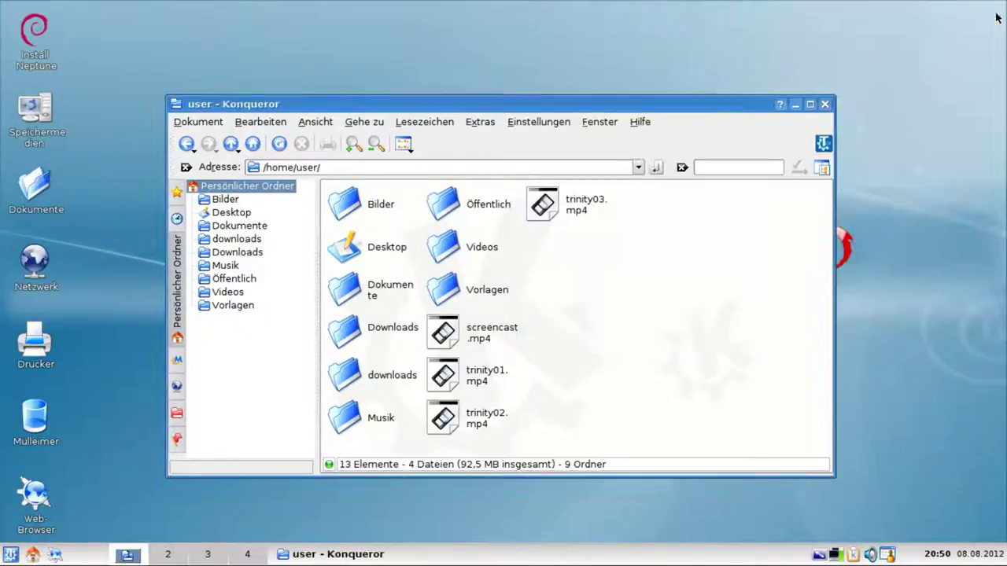
click(995, 9)
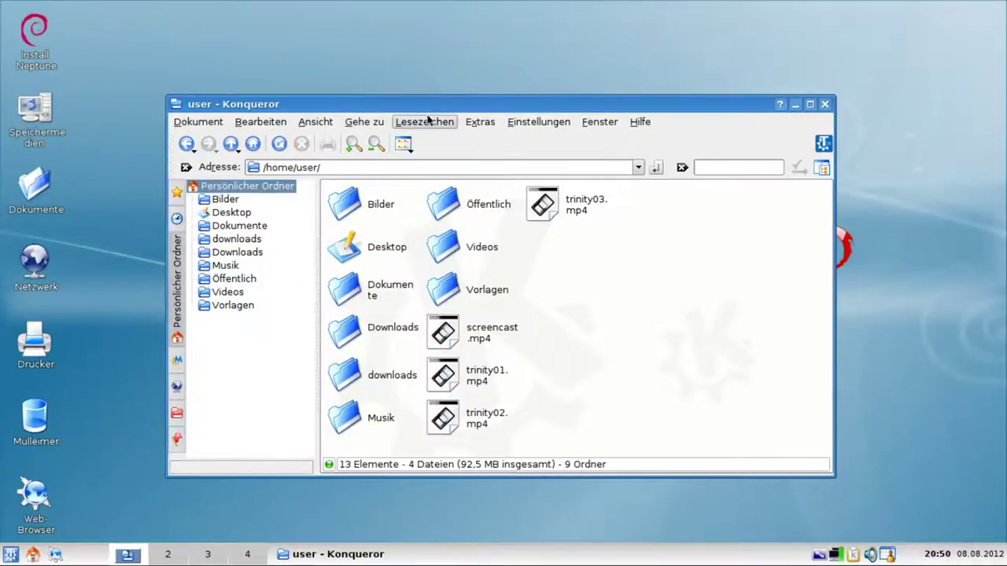
click(315, 122)
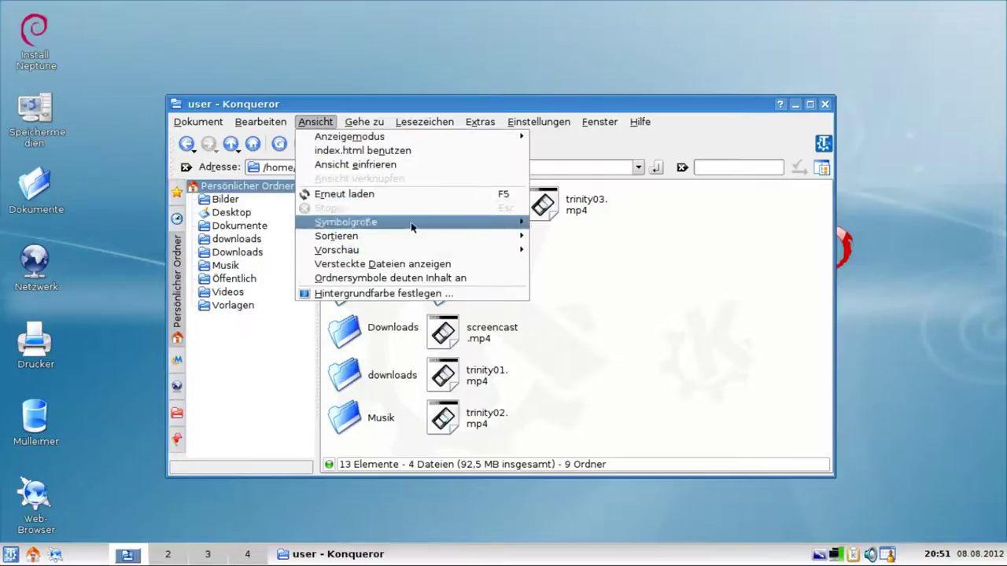
mouse_move(446, 235)
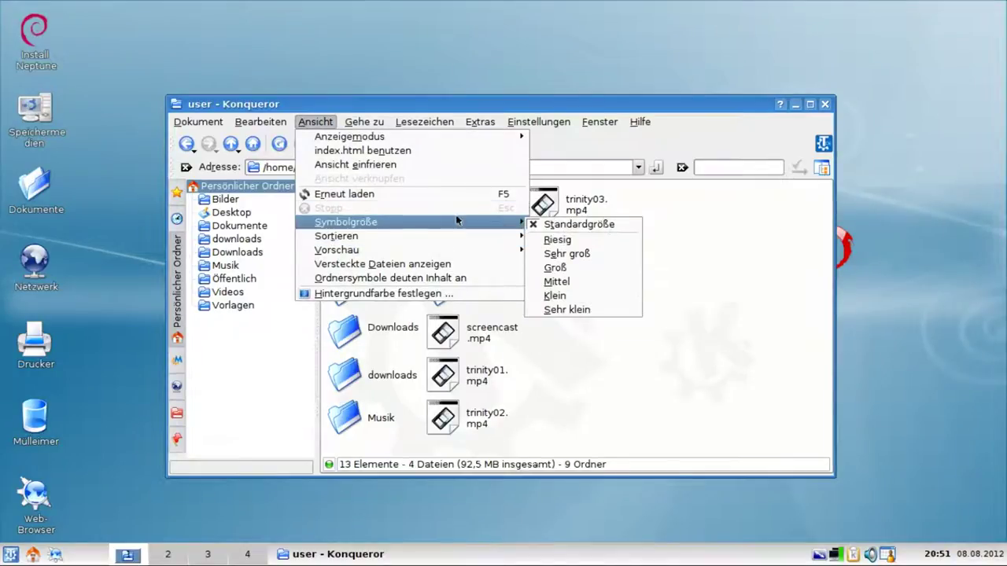
mouse_move(464, 249)
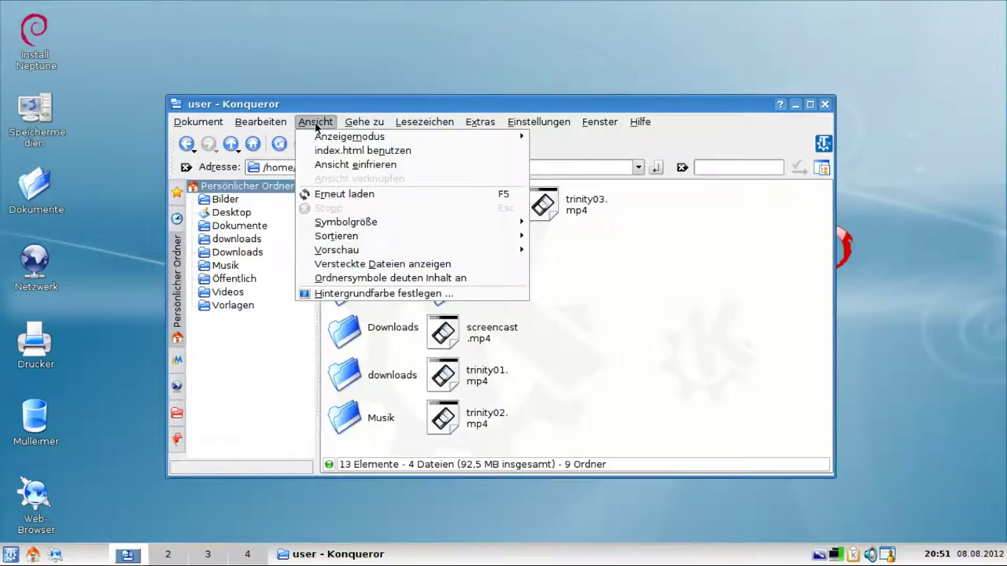
click(314, 122)
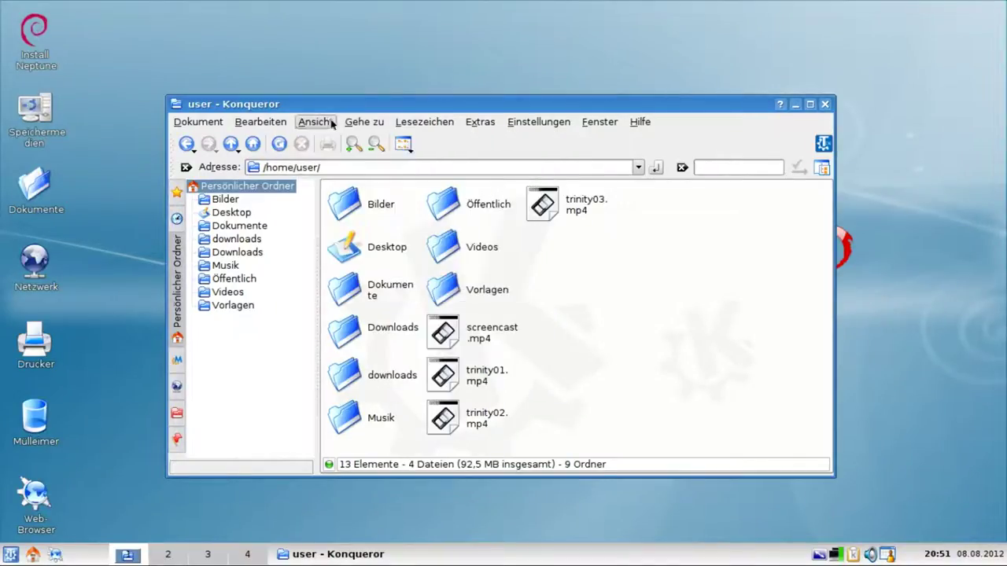
click(403, 143)
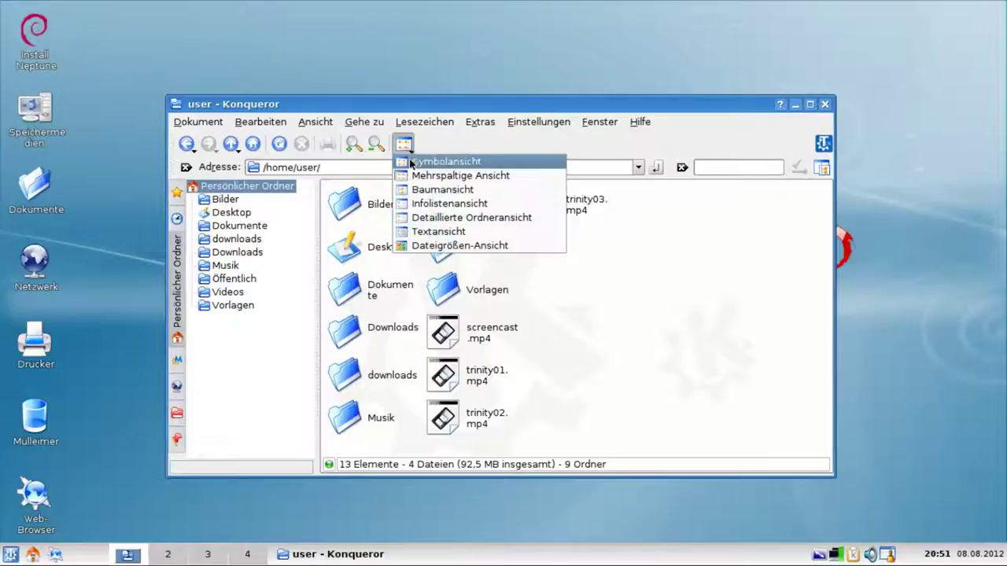
click(412, 162)
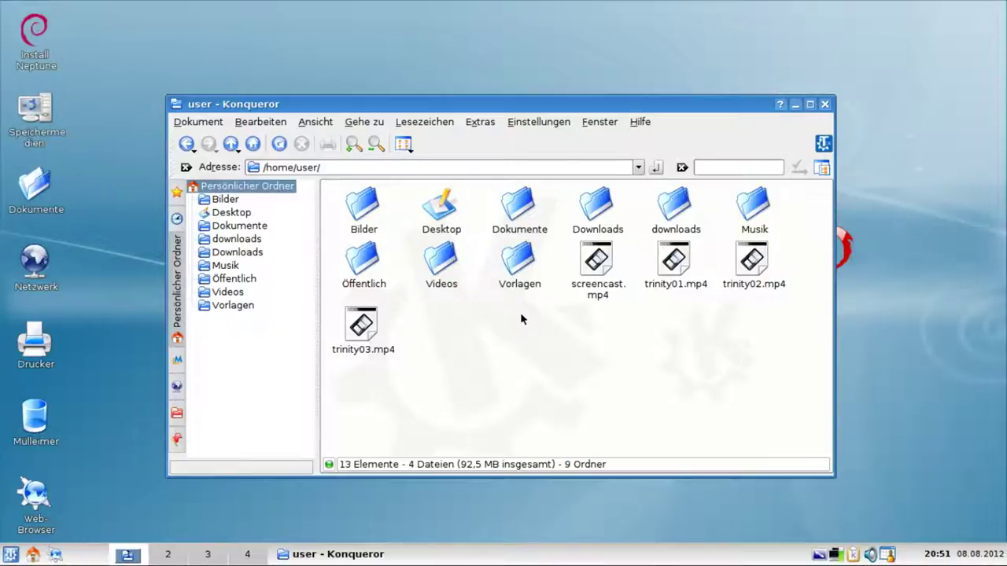
click(824, 104)
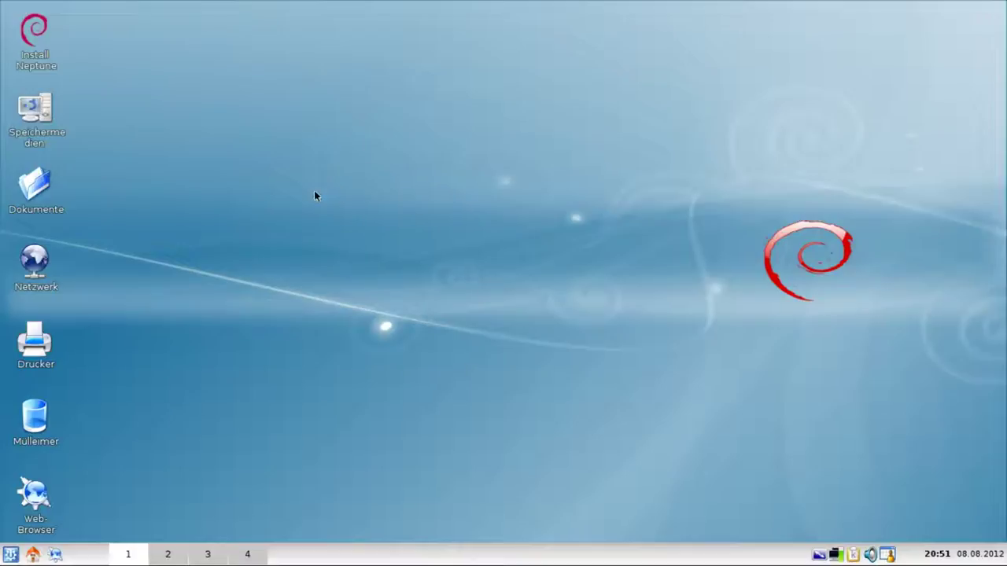
- Open Speichermedien, try SSD_HOME, dismiss the 'Cannot open /etc/fstab' error, and go back up
click(43, 138)
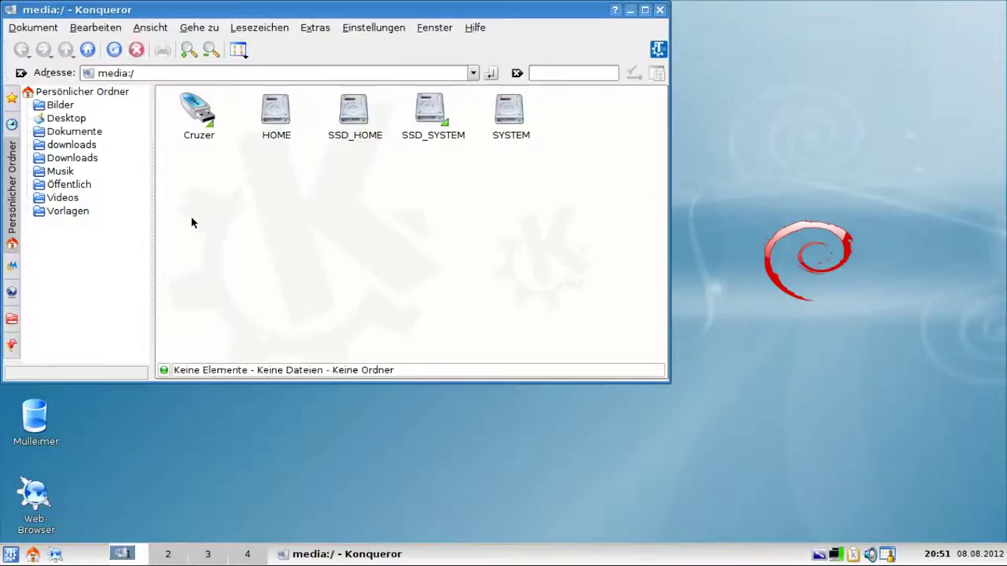
drag(226, 9, 318, 68)
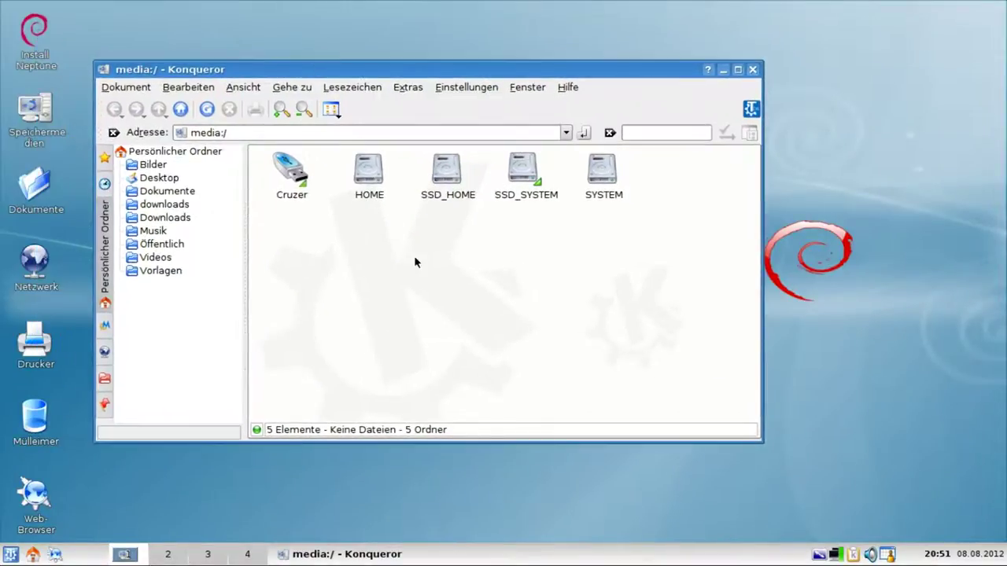
mouse_move(438, 204)
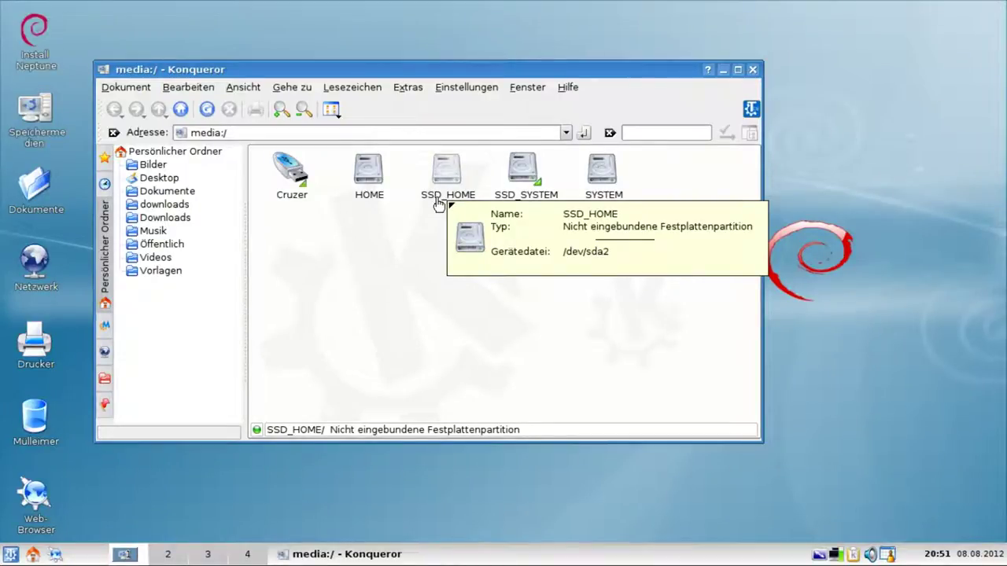
click(439, 201)
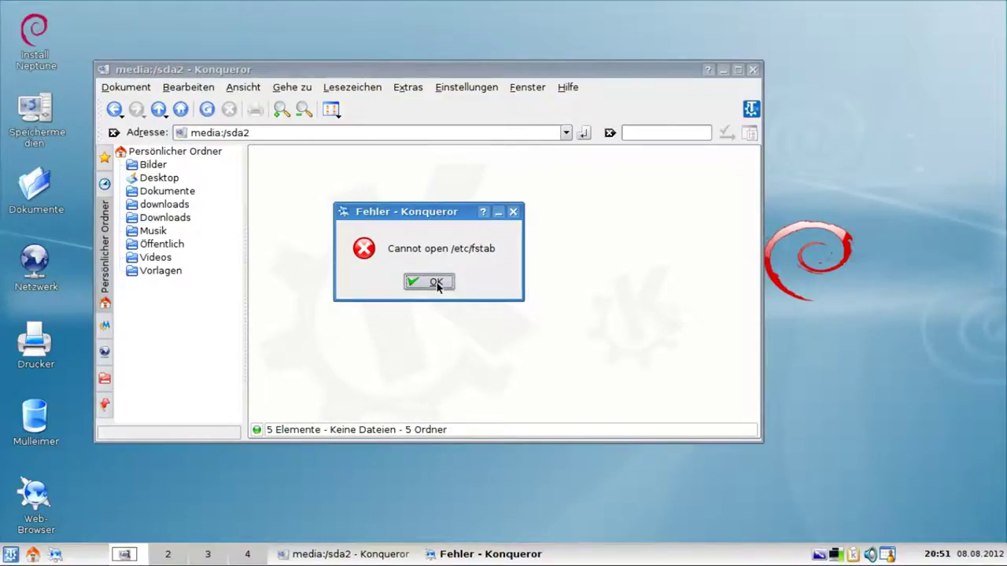
click(431, 283)
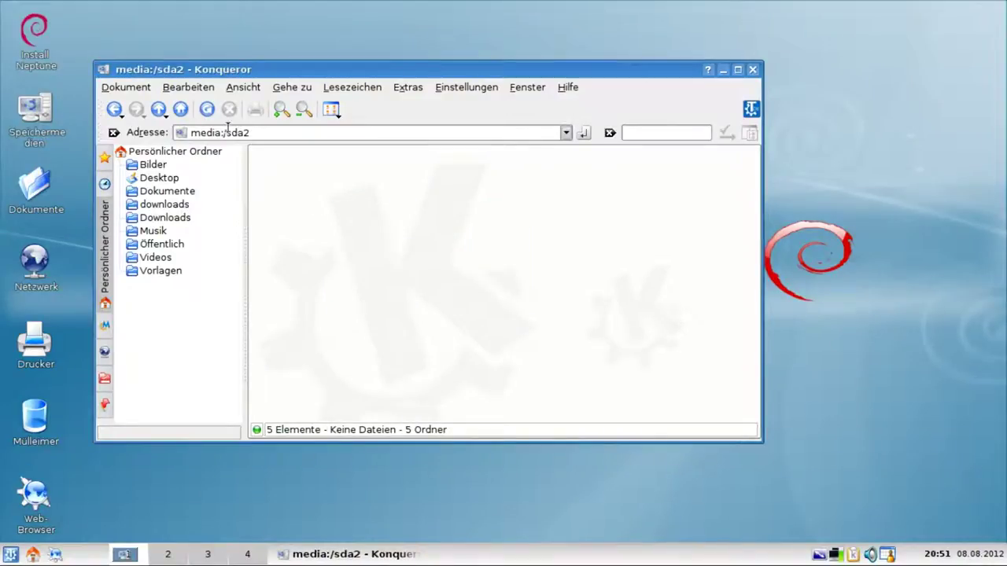
click(157, 110)
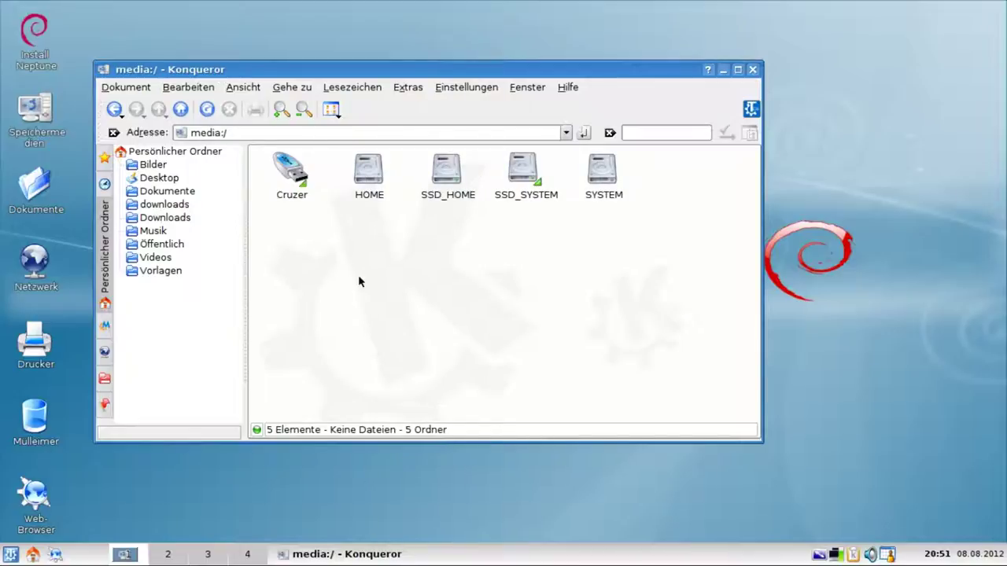
- Try the HOME partition, dismiss the same fstab error, and return to the drive list
click(367, 184)
click(421, 281)
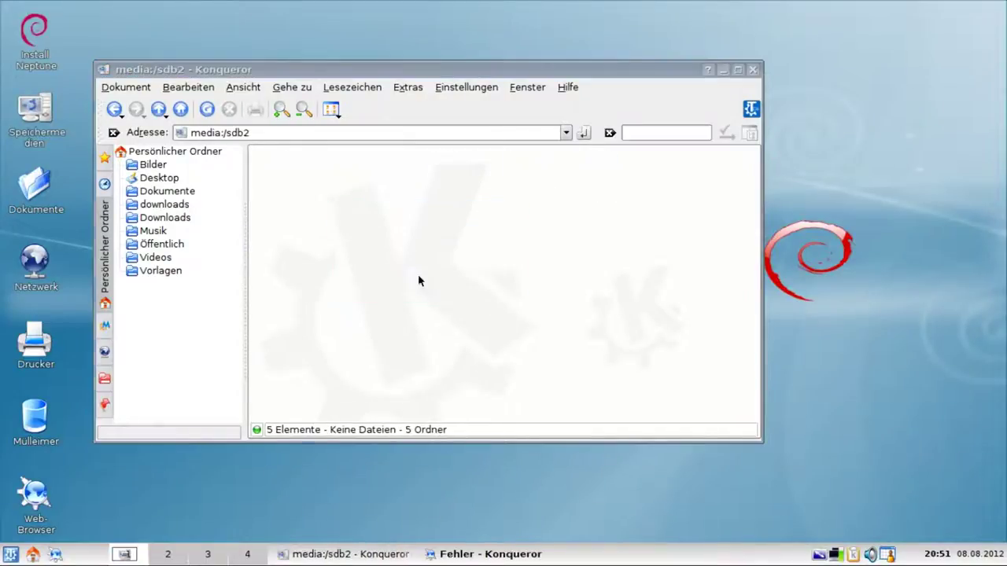
click(158, 110)
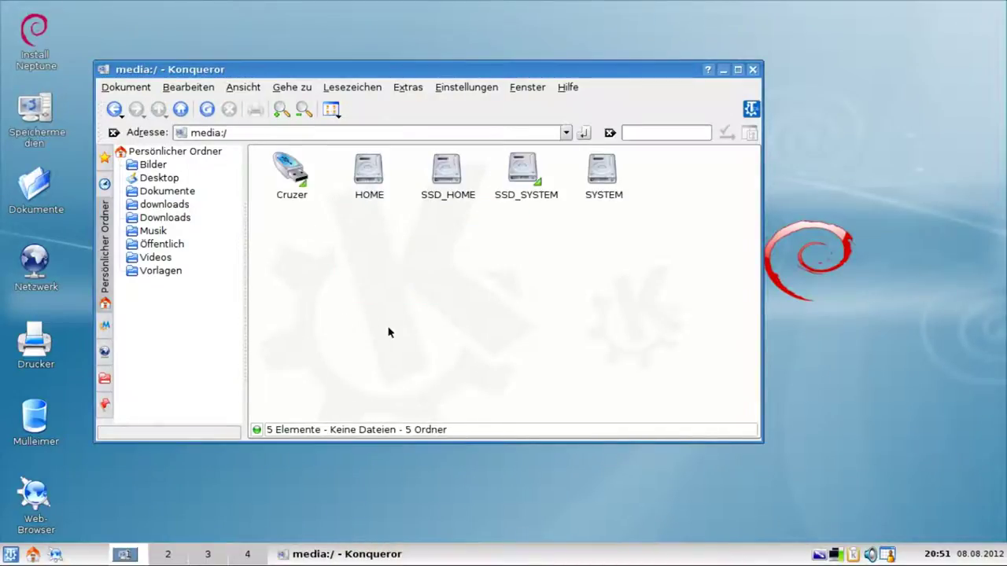
- Launch konsole and run ls /etc/fstab to check whether the file exists
key(alt+F2)
text(konsole)
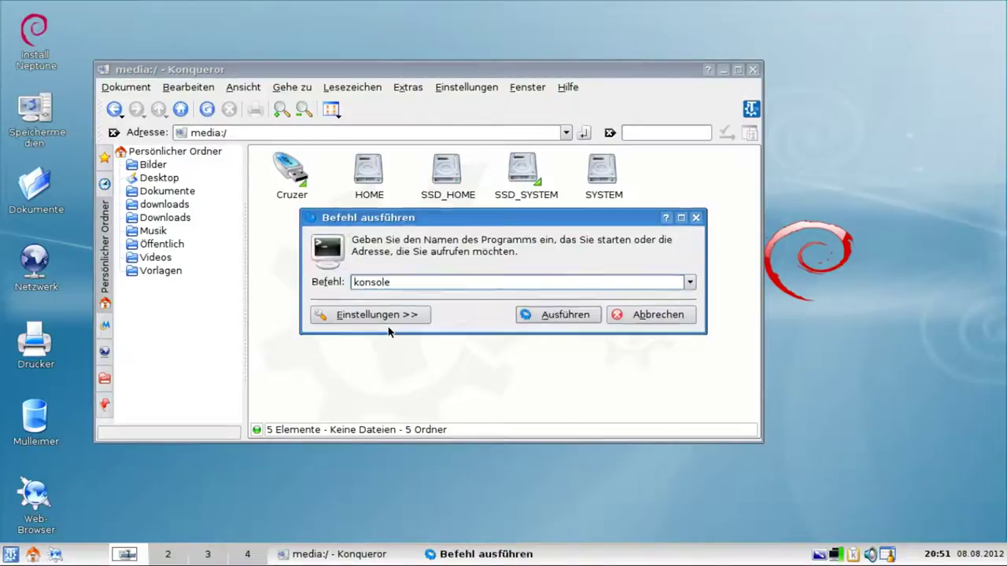
key(Return)
text(ls )
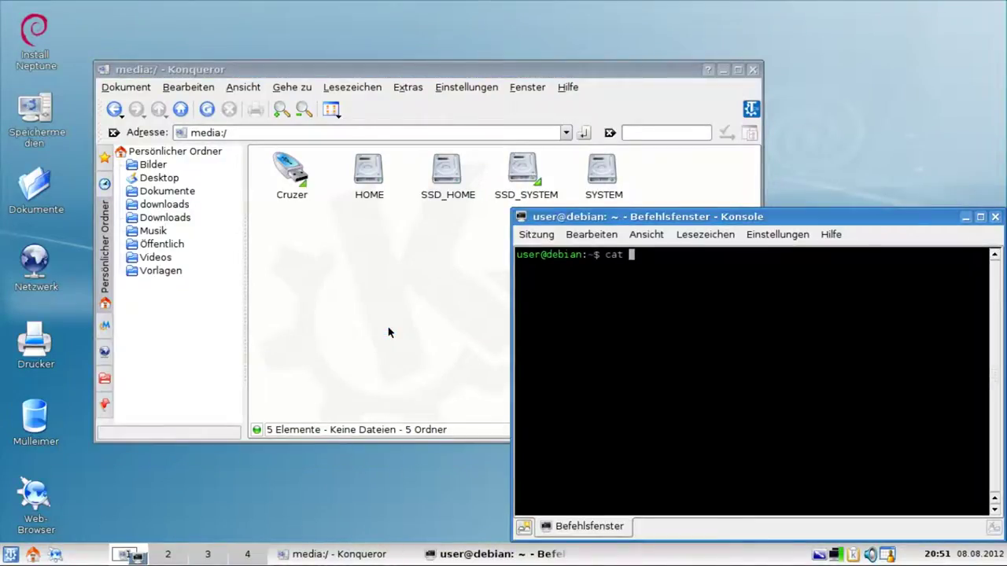
text(/ect)
text(tc/)
text(fstab)
key(Return)
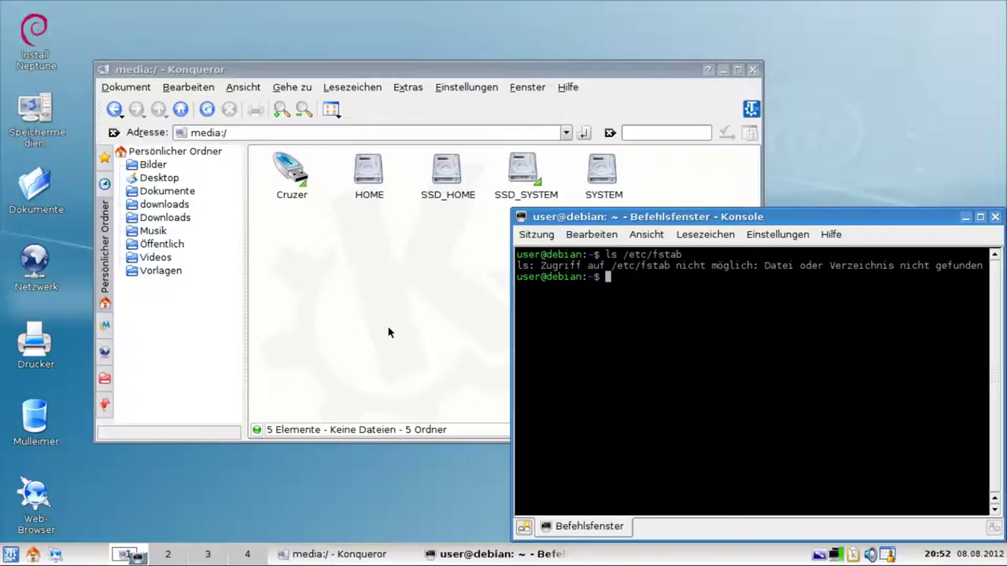
- Create an empty fstab file with sudo touch /etc/fstab
text(touch)
key(Left)
key(Left)
key(Left)
key(Left)
key(Left)
key(Left)
text(sudo)
key(Right)
key(Right)
key(Right)
key(Right)
key(Right)
text(/etc/f)
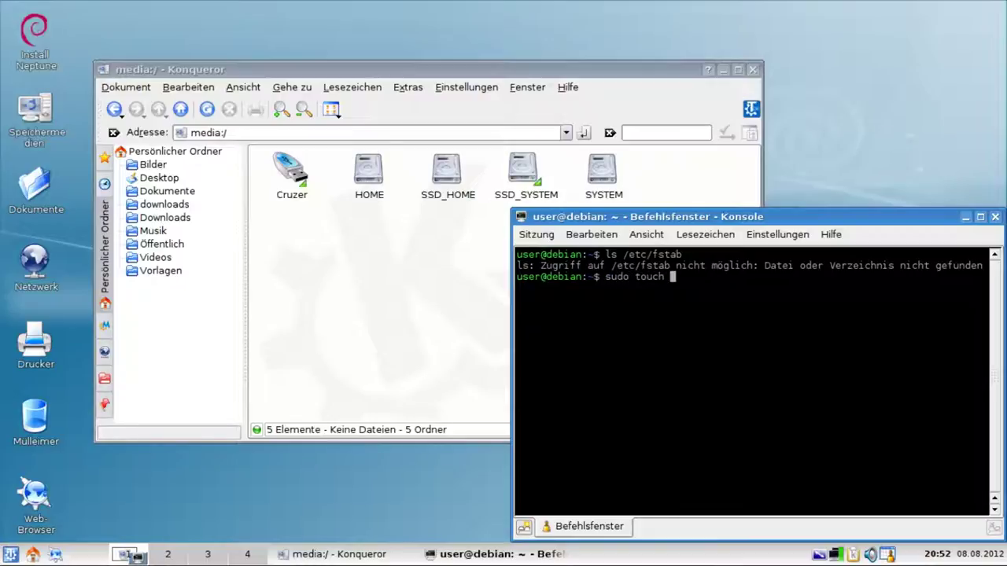
text(stab)
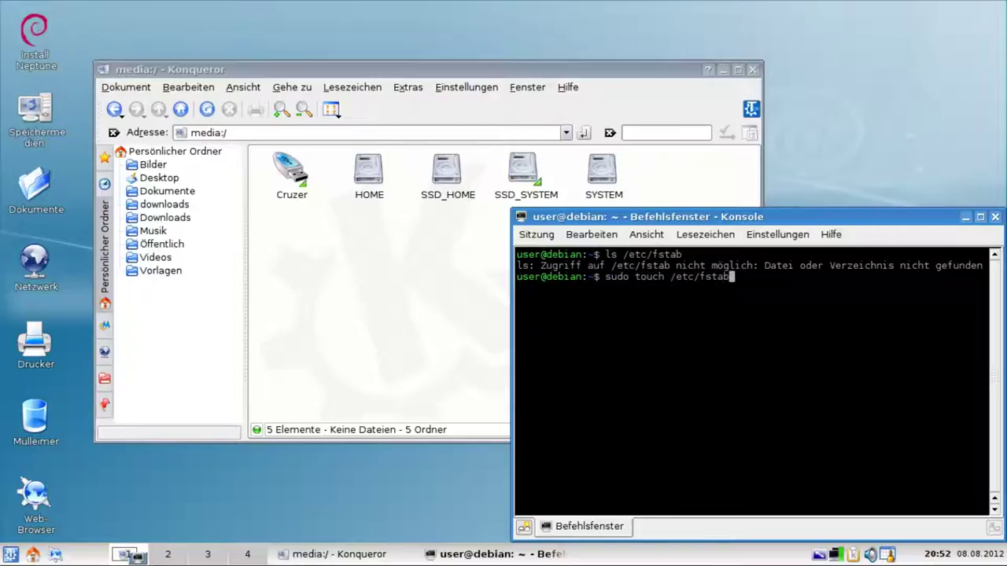
key(Return)
- Abandon a half-typed sudo chmod command and bring the Konqueror drives window forward
text(sudo chmod)
key(BackSpace)
key(BackSpace)
key(BackSpace)
key(BackSpace)
key(BackSpace)
key(BackSpace)
key(BackSpace)
key(BackSpace)
key(BackSpace)
key(BackSpace)
key(BackSpace)
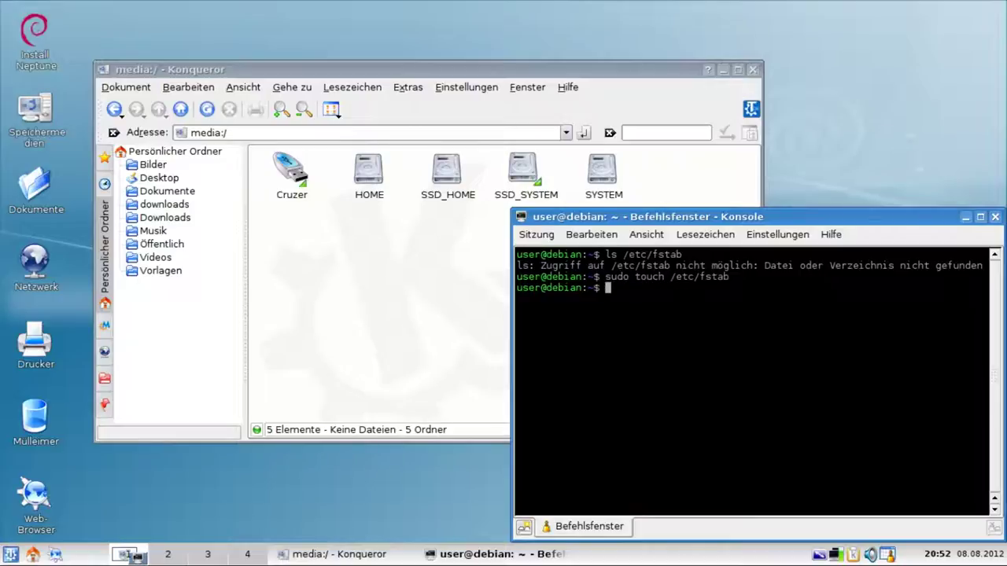
click(466, 329)
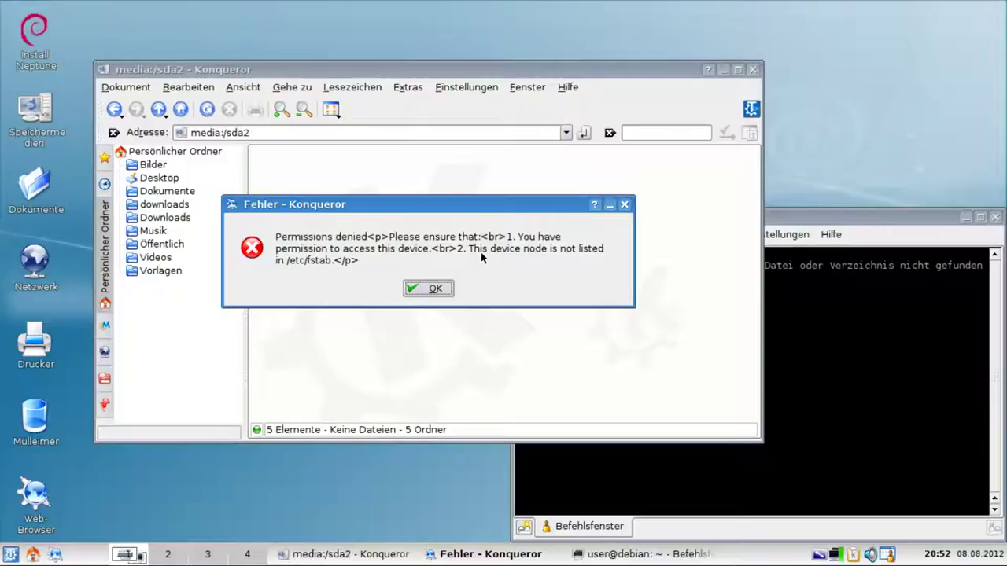
- Dismiss the SSD_HOME permission-denied error and go back up to the drive list
click(435, 289)
click(159, 110)
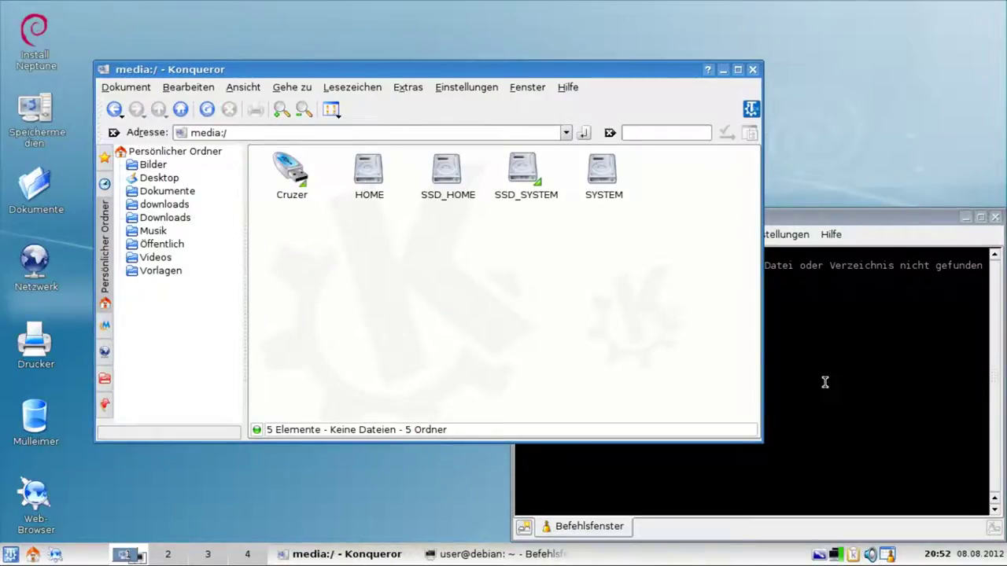
- Run sudo chmod 777 /etc/fstab in the terminal
click(825, 380)
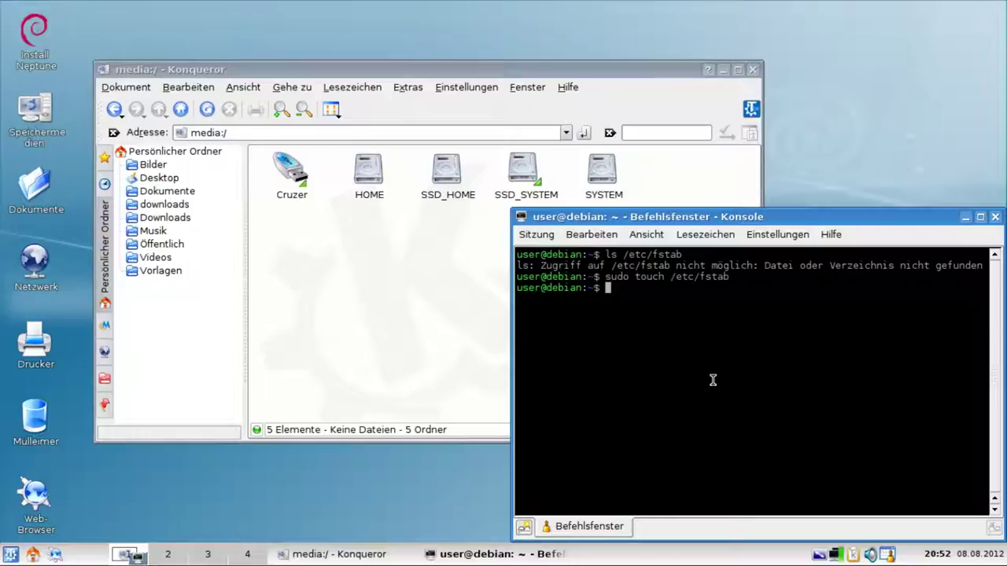
text(sudo chmod 777 /etc/fs)
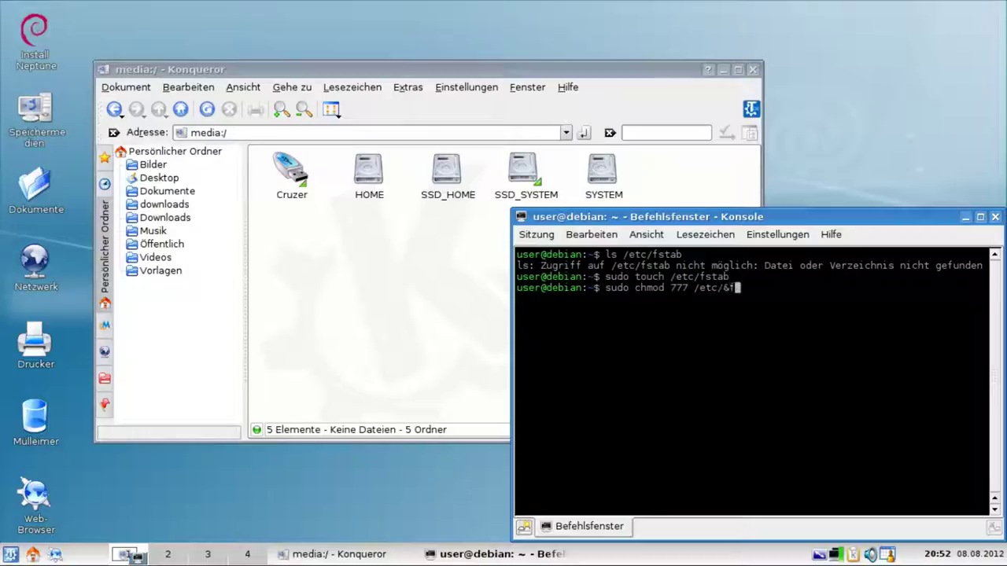
text(tab)
key(Return)
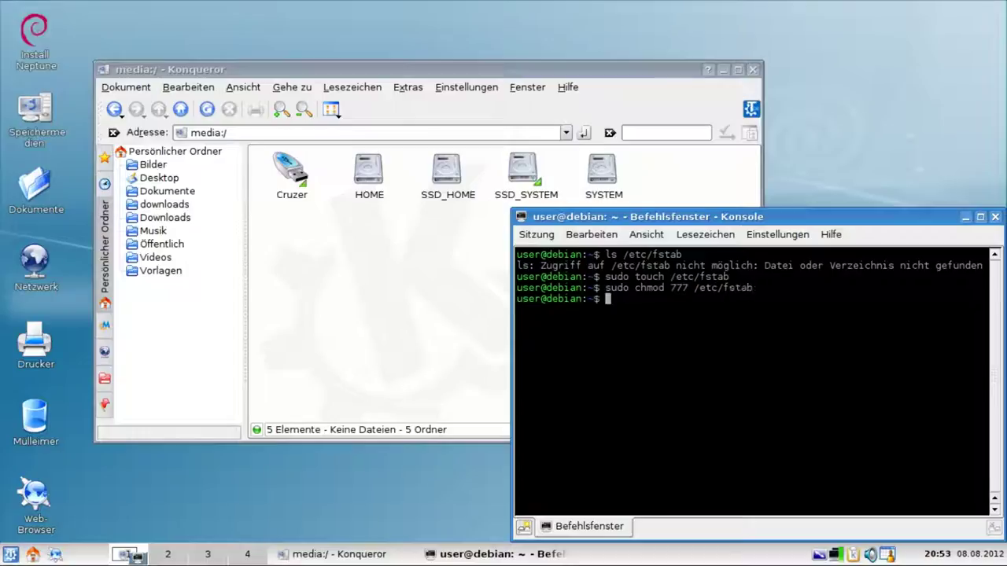
- Retry SSD_HOME and SYSTEM in Konqueror, dismissing each permission error and returning to media:/
click(454, 256)
click(446, 191)
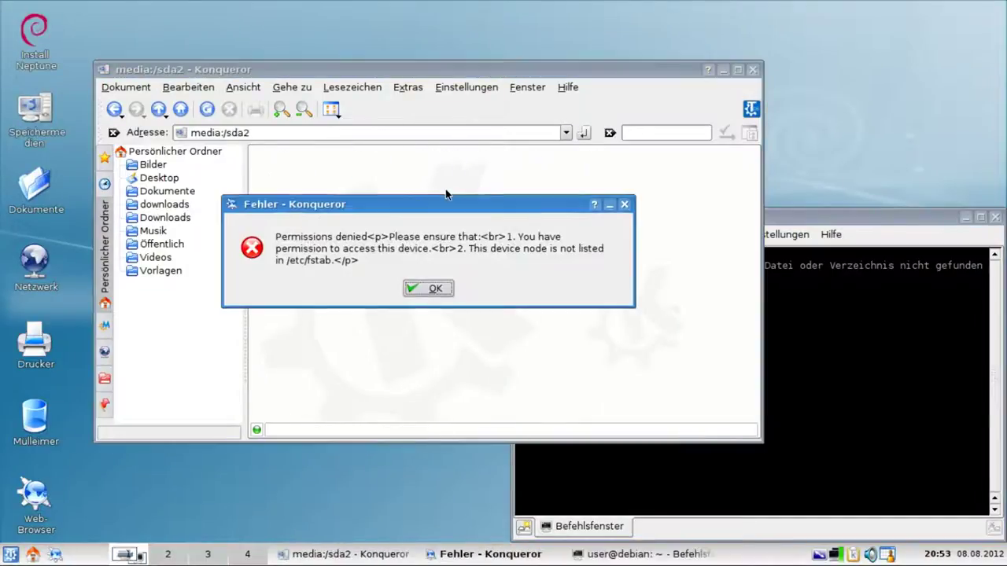
click(432, 289)
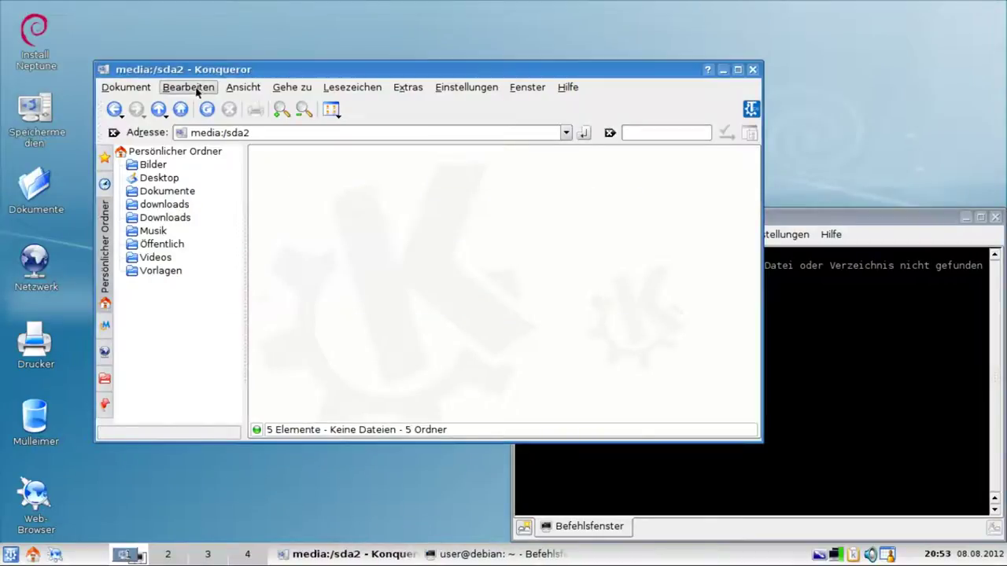
click(159, 109)
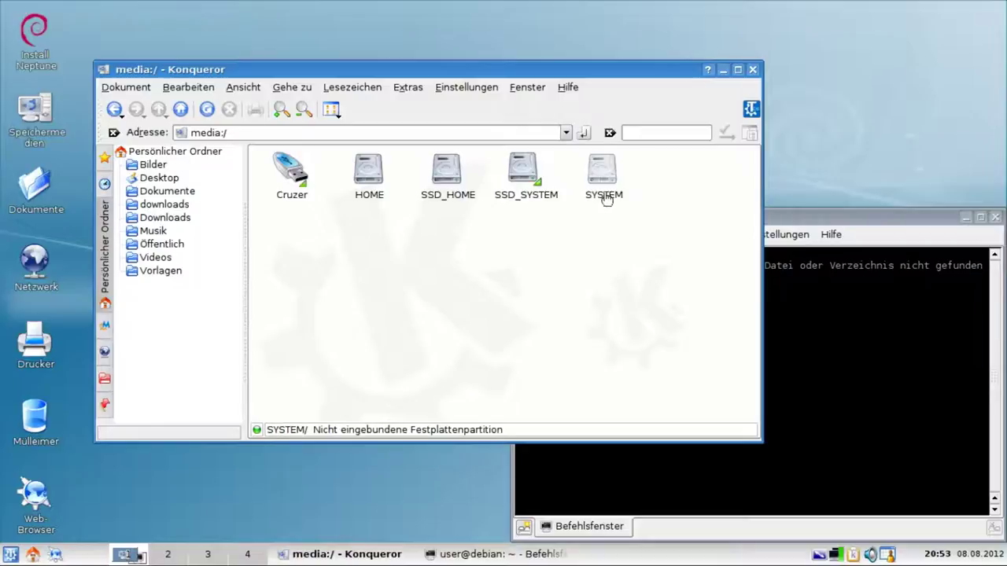
click(602, 192)
click(435, 288)
click(158, 109)
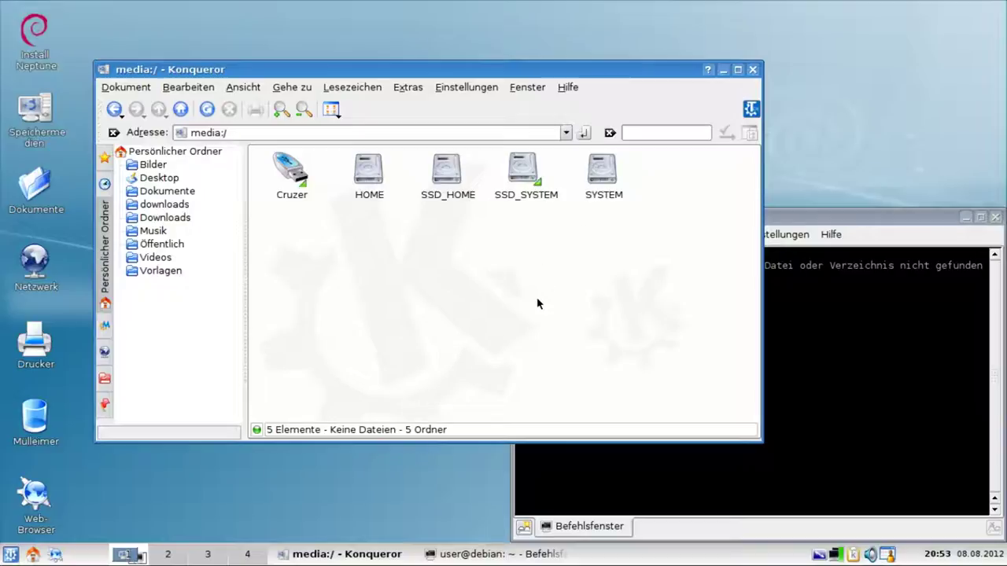
- Launch pcmanfm, mount SSD_HOME from its sidebar, then close PCManFM
key(alt+F2)
text(pcmanfm)
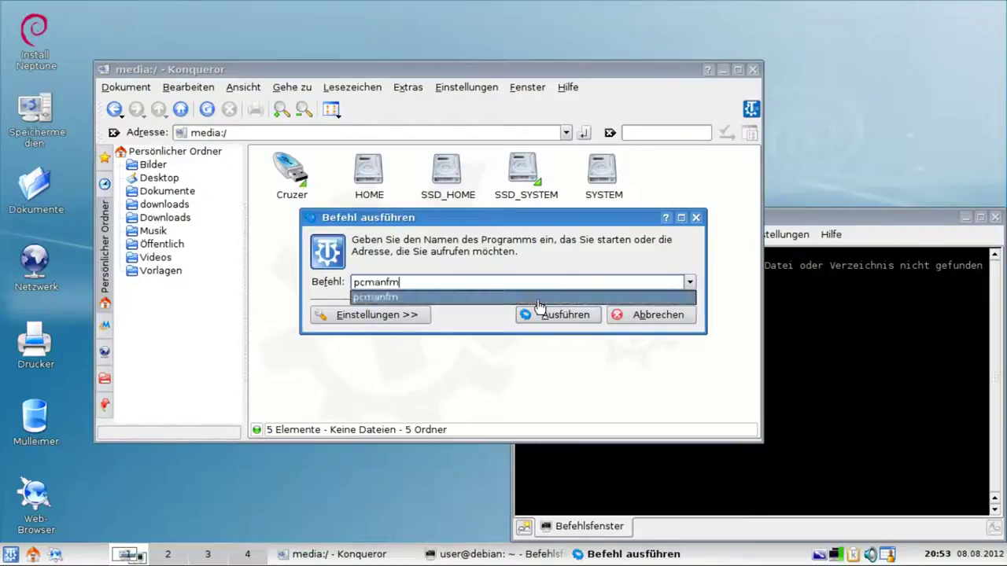
key(Return)
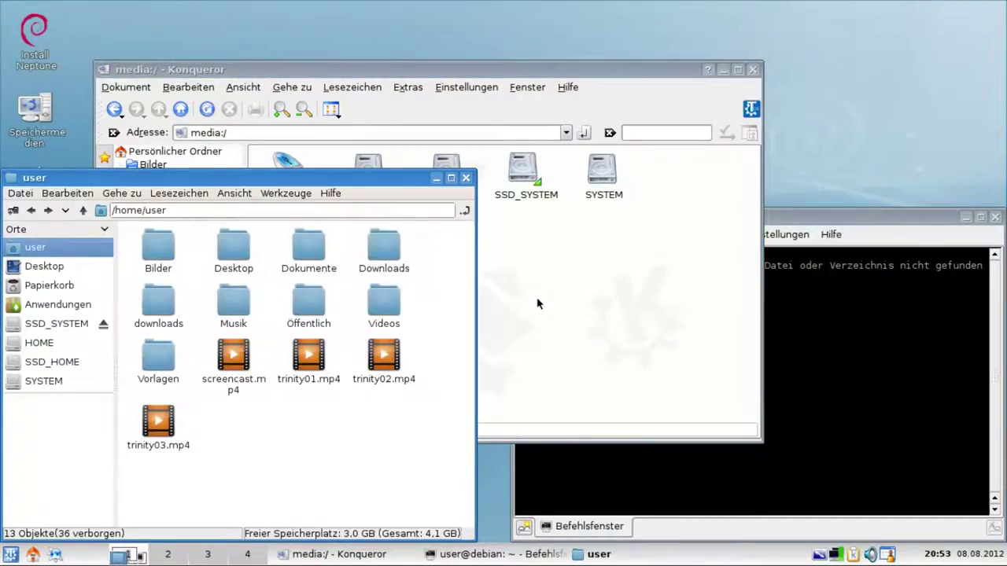
click(51, 363)
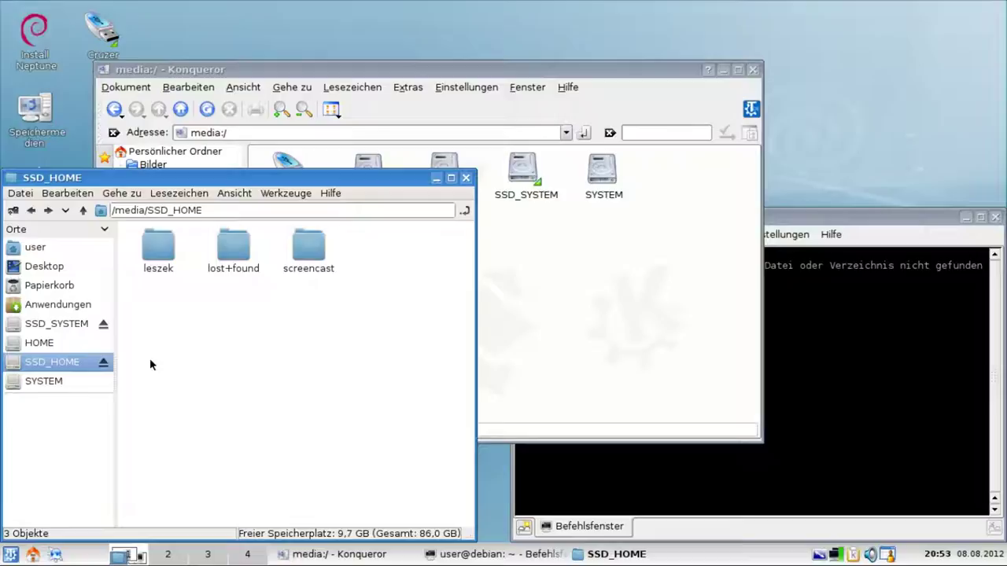
click(466, 177)
- Open SSD_HOME in Konqueror to see its three folders, then close Konqueror
click(450, 179)
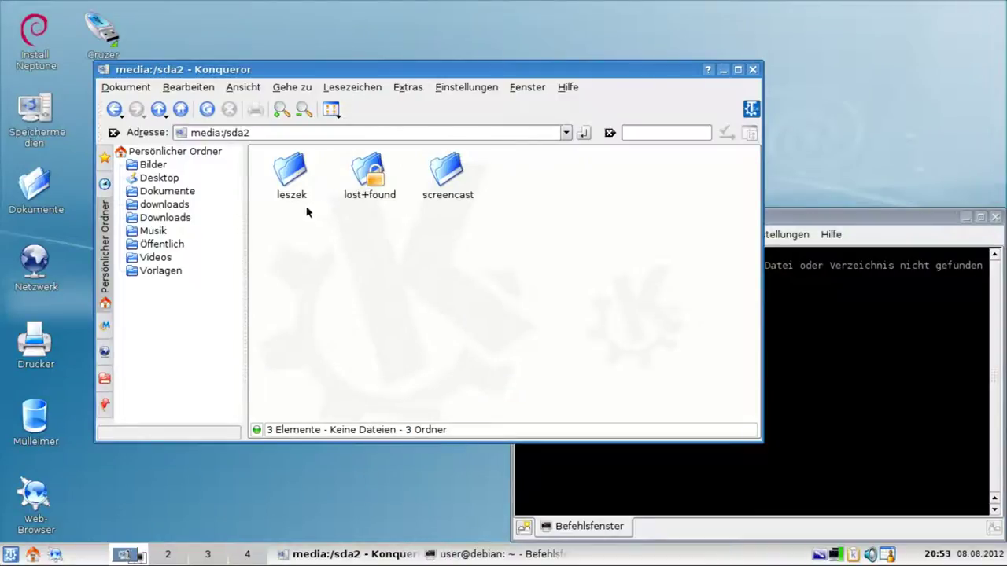
mouse_move(305, 208)
click(752, 71)
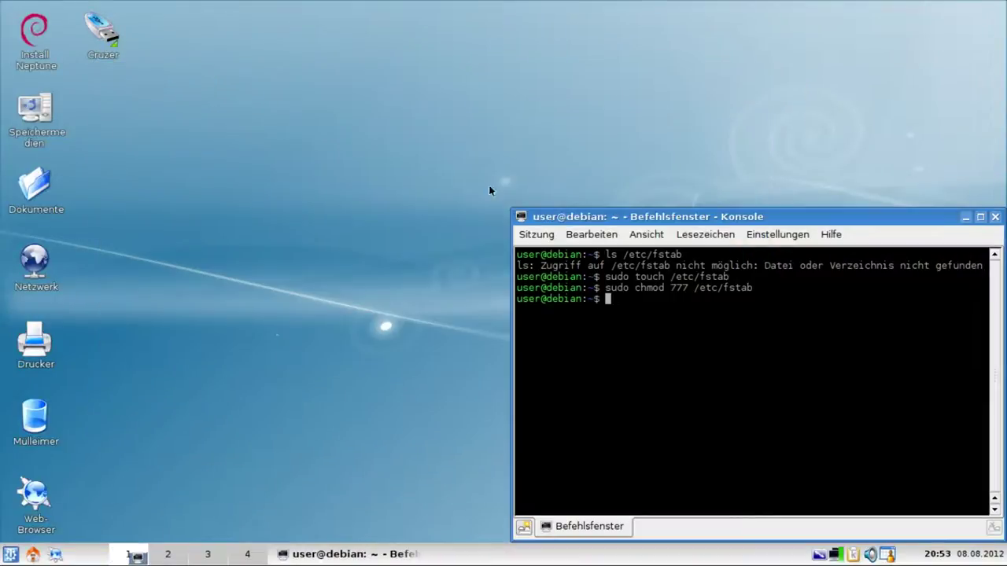
- Apply the Faenza icon theme via Einstellungen > Erscheinungsbild > Symbole
click(6, 555)
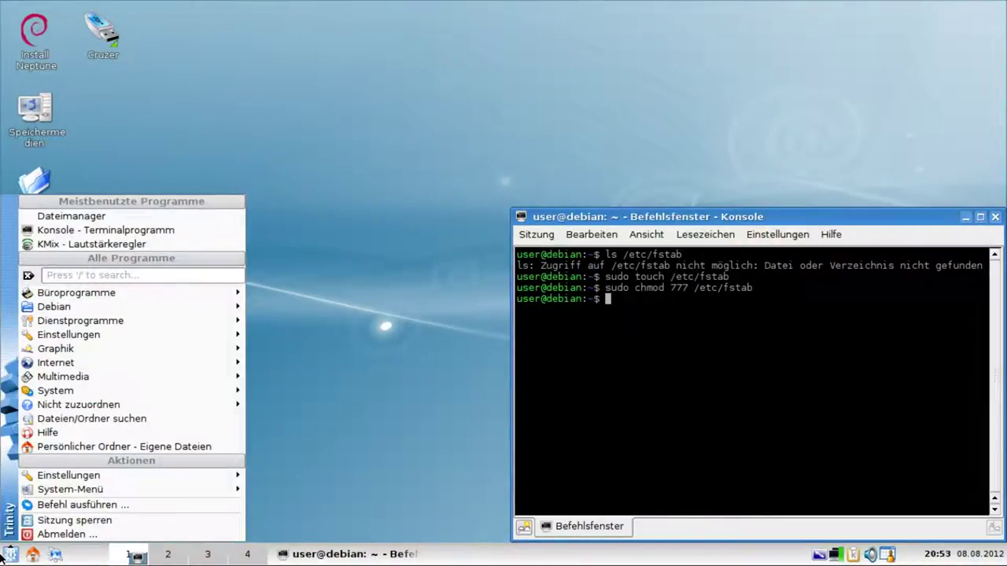
mouse_move(157, 475)
mouse_move(313, 364)
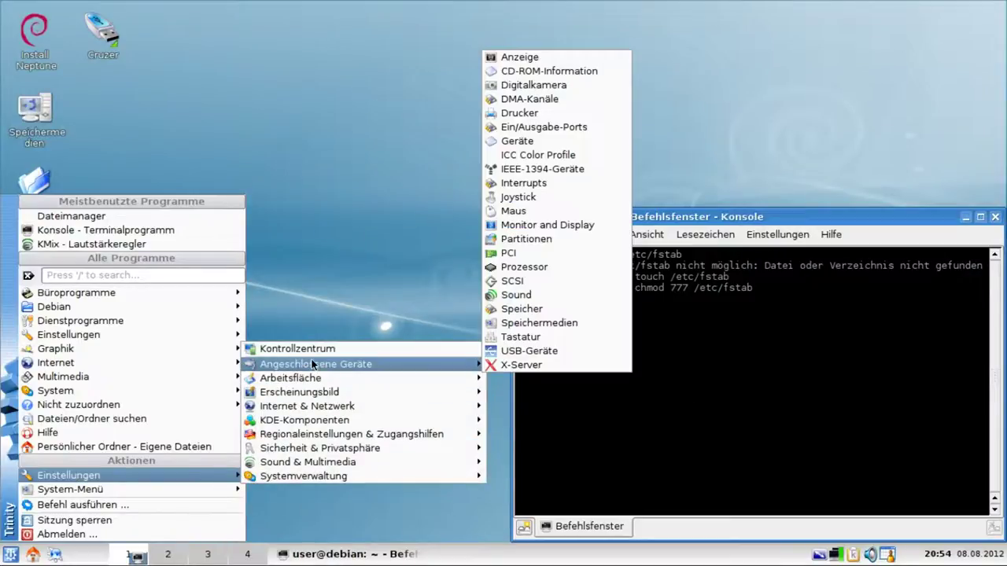
mouse_move(366, 382)
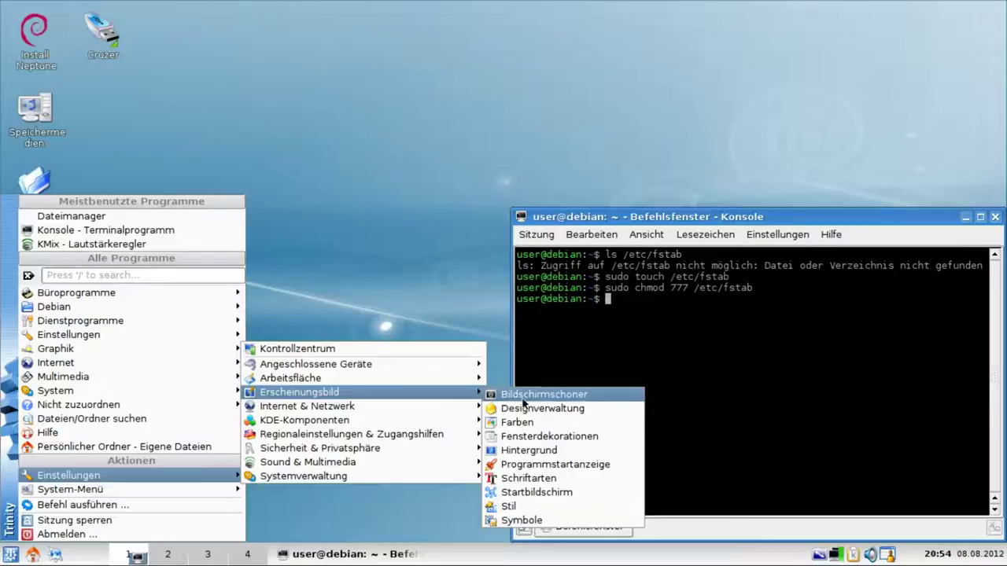
click(523, 520)
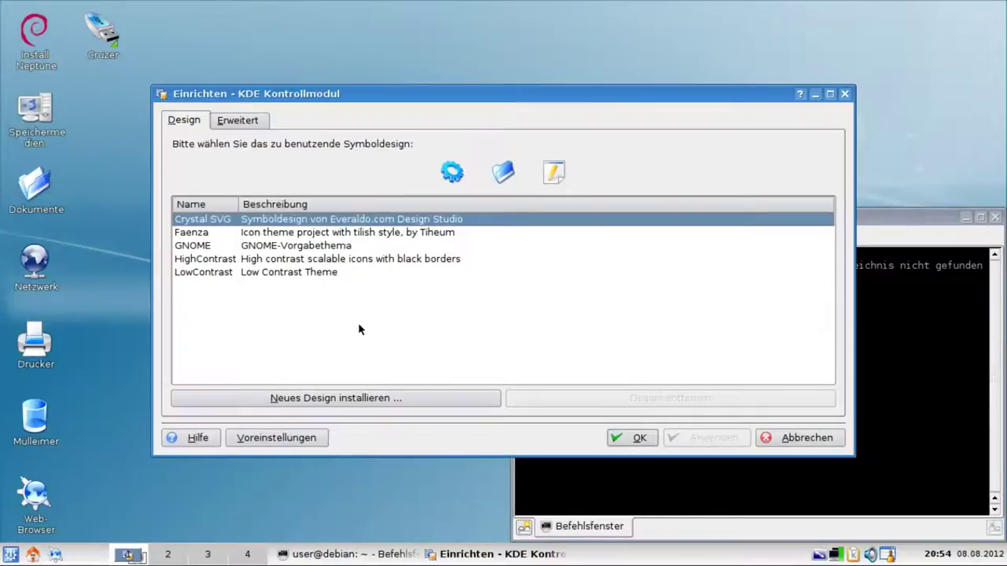
click(227, 234)
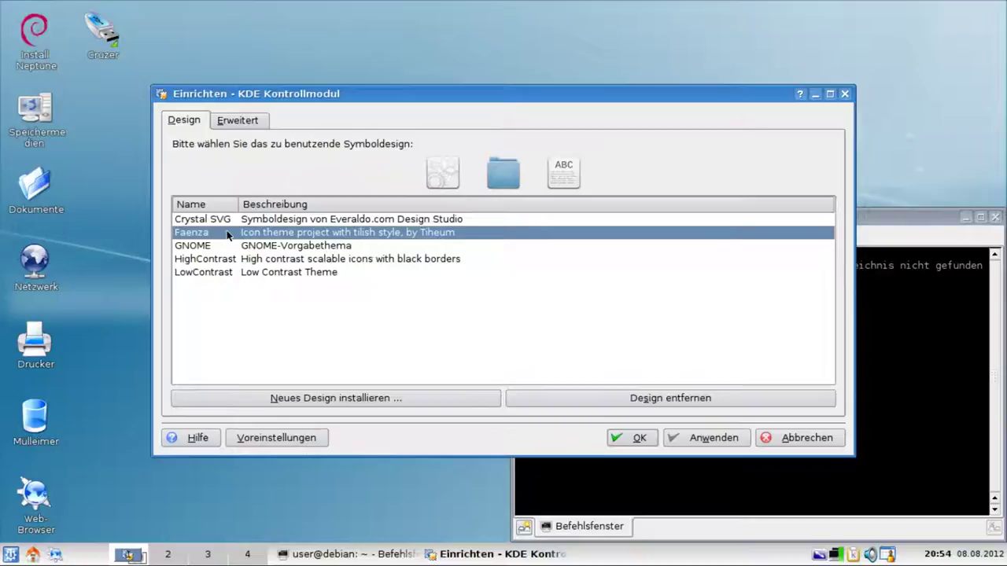
click(696, 445)
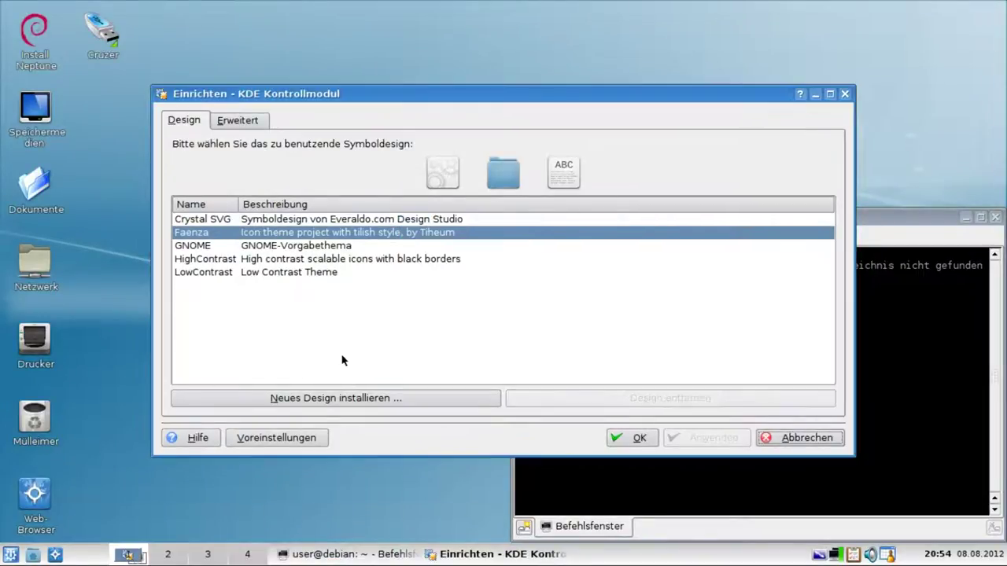
- Bring up the context menu of the Dokumente desktop icon
mouse_move(44, 280)
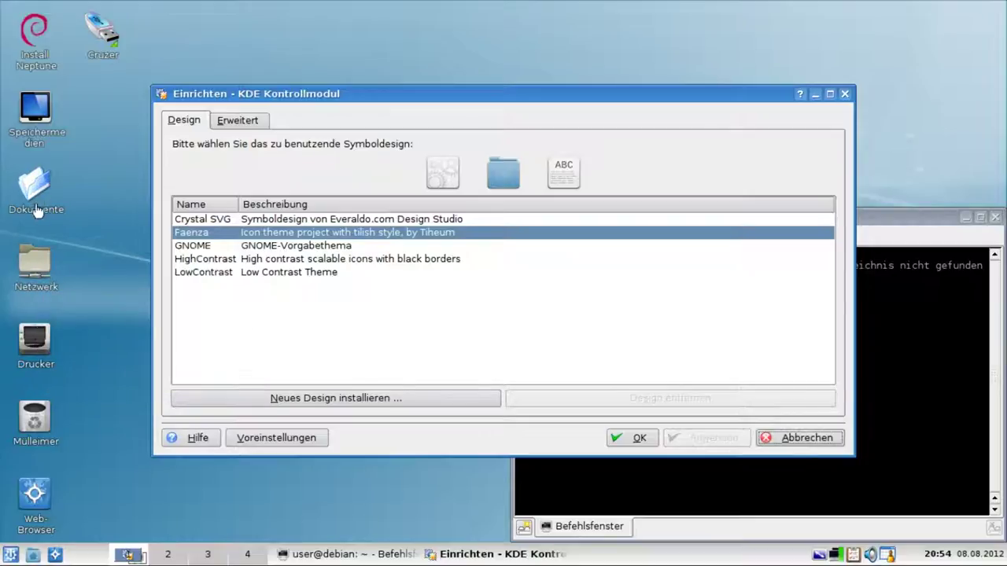
mouse_move(38, 199)
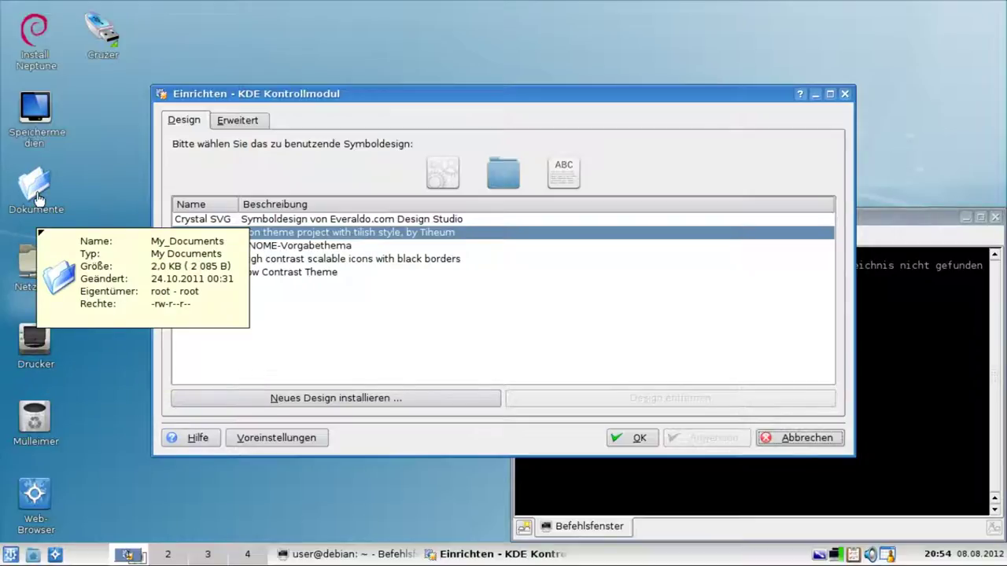
right_click(38, 199)
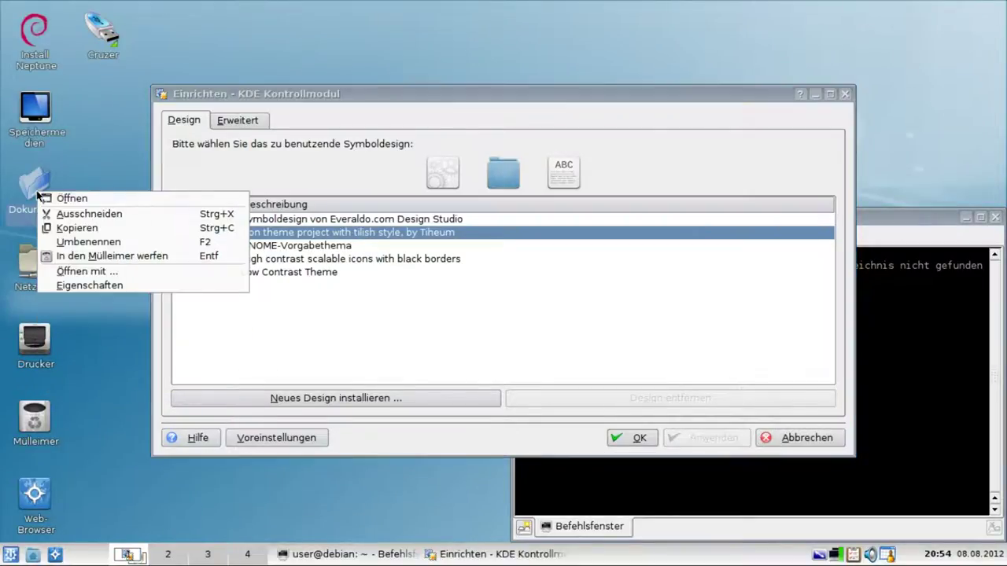
- Inspect the Dokumente properties, including its icon chooser and Adresse tab, then cancel
click(83, 285)
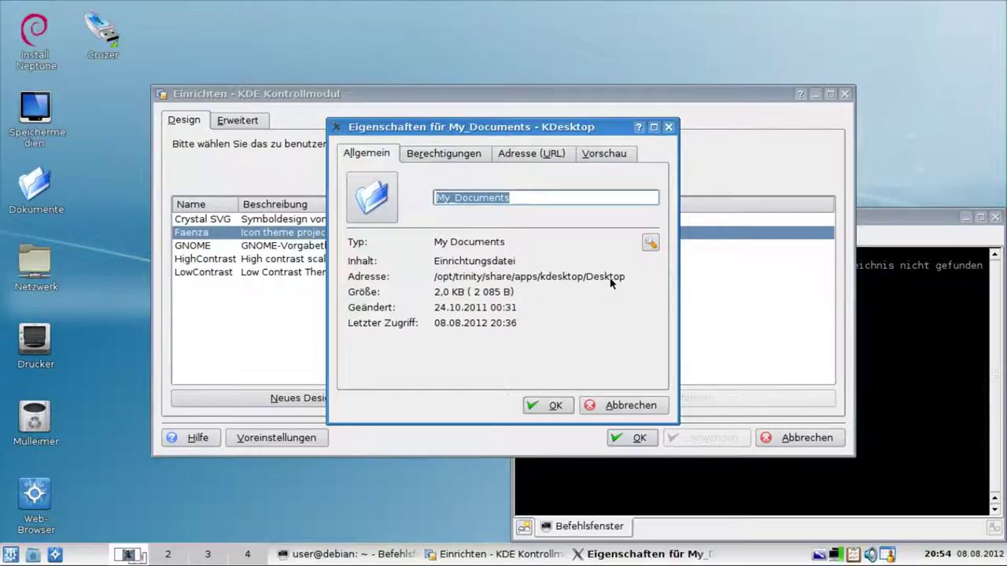
click(386, 212)
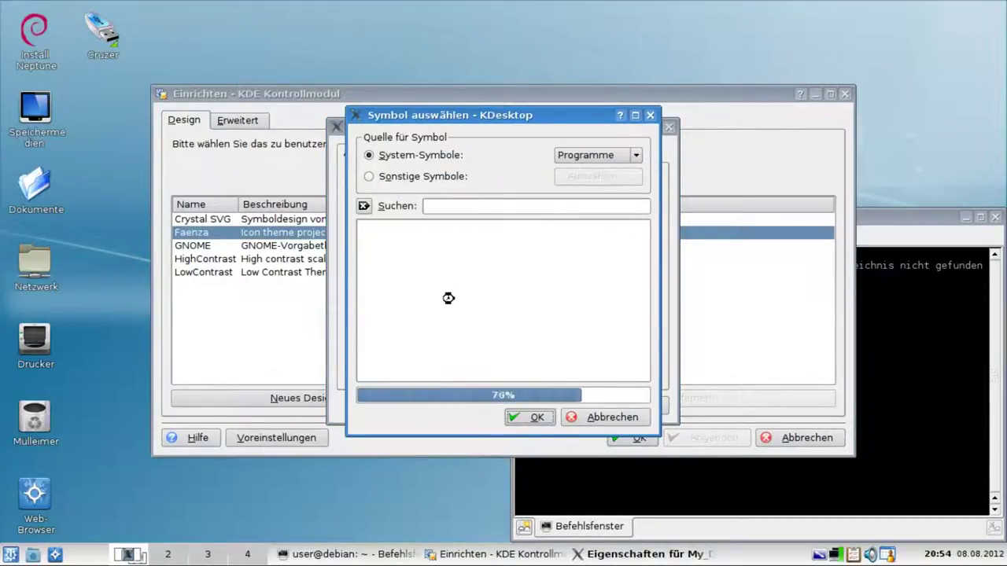
click(602, 419)
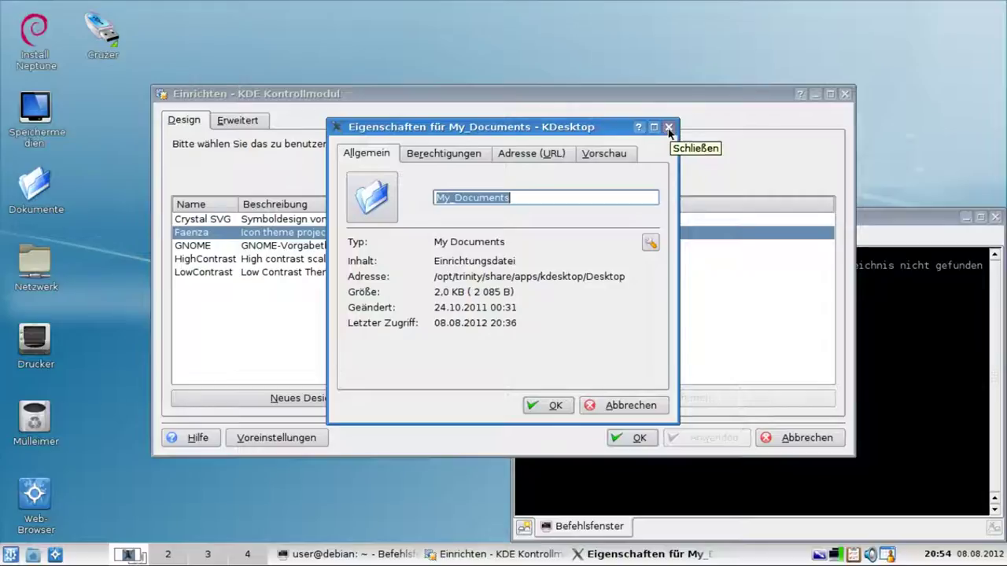
click(545, 155)
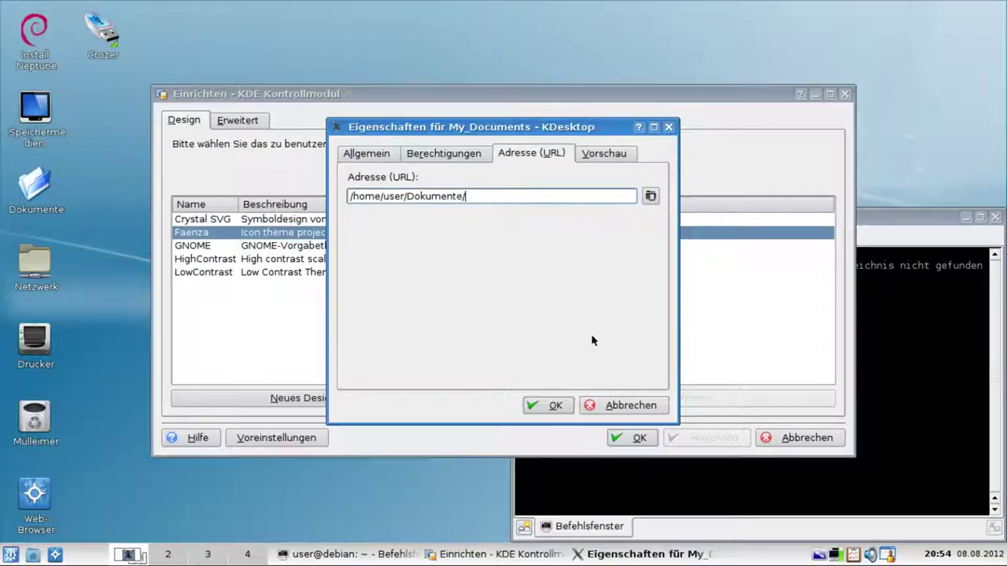
click(627, 404)
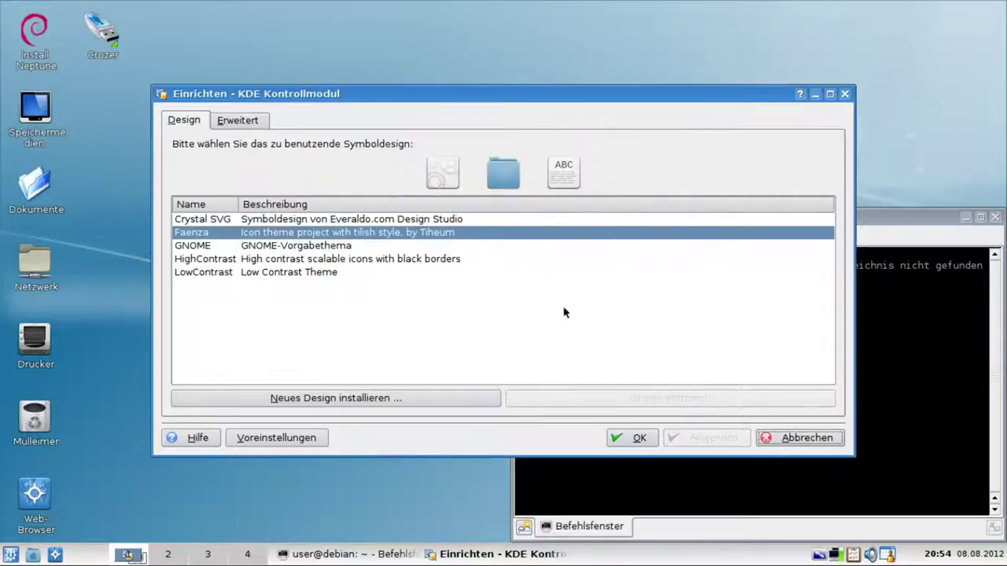
- Check the Erweitert icon settings, confirm the icon module with OK, and close the terminal
click(253, 124)
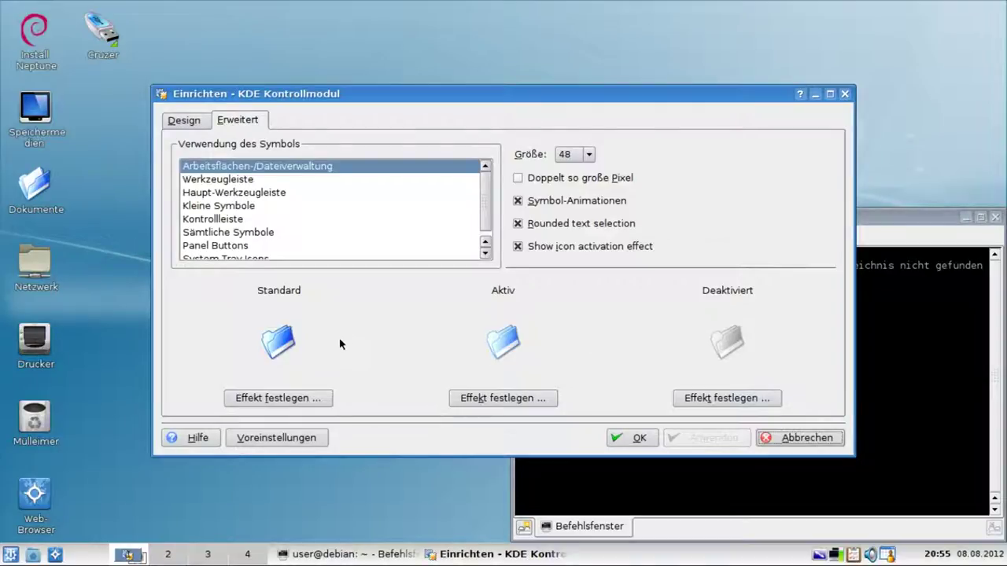
click(192, 122)
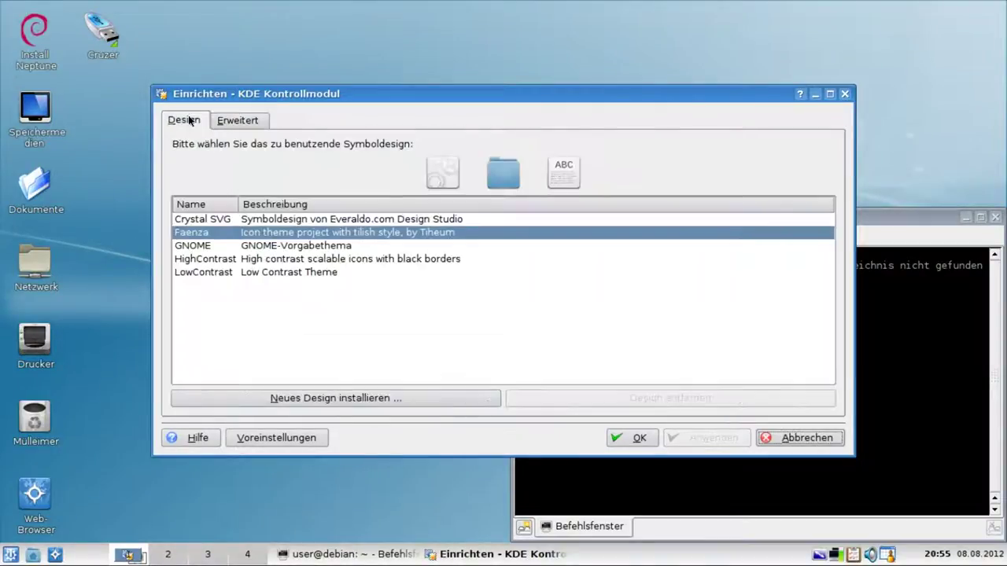
click(632, 438)
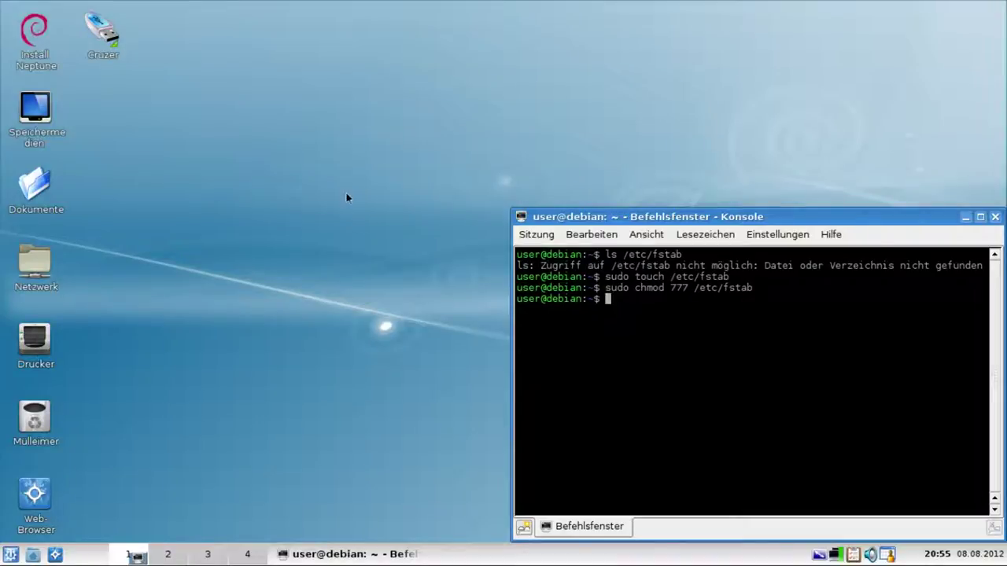
click(995, 219)
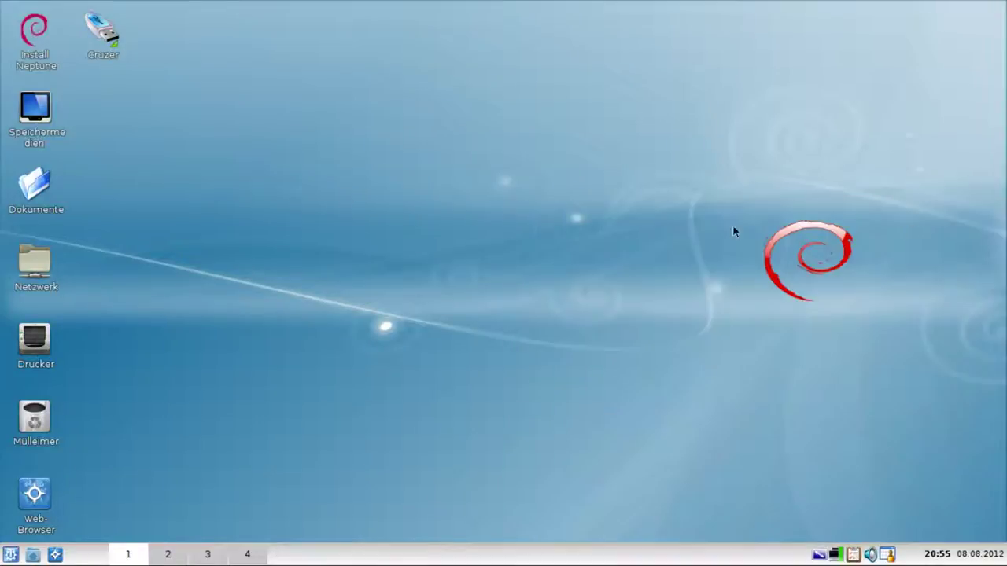
- Open the desktop settings (Arbeitsfläche einrichten) and enlarge the wallpaper file chooser
right_click(441, 191)
click(510, 311)
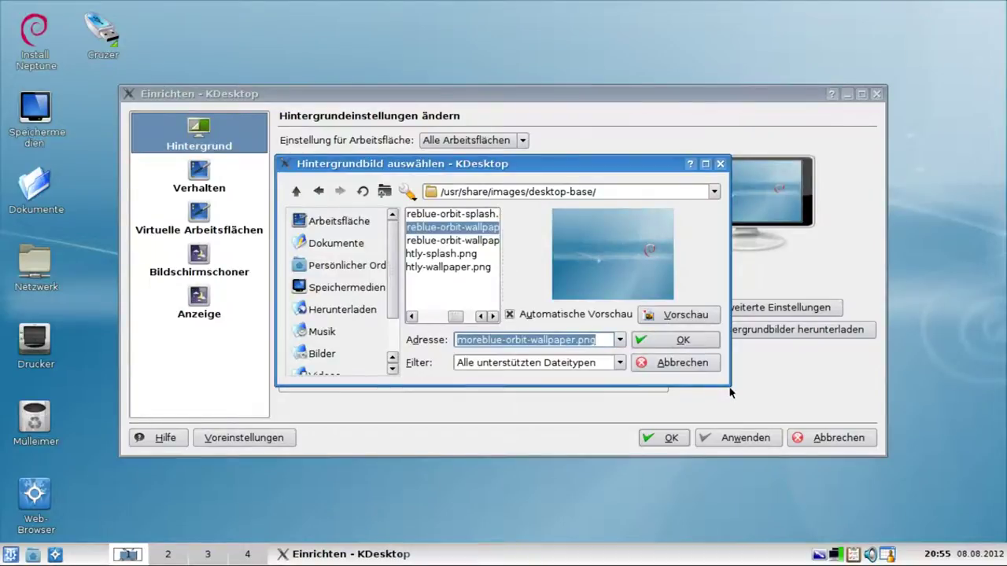
drag(729, 385, 936, 446)
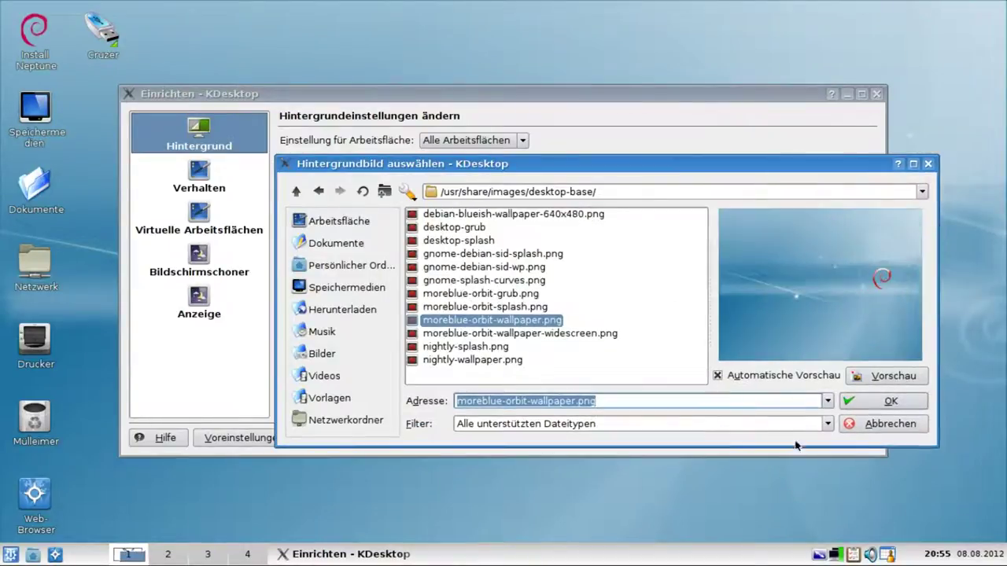
- Browse the storage media to the sda1 system partition's /usr/share folder
click(364, 289)
drag(435, 165, 382, 168)
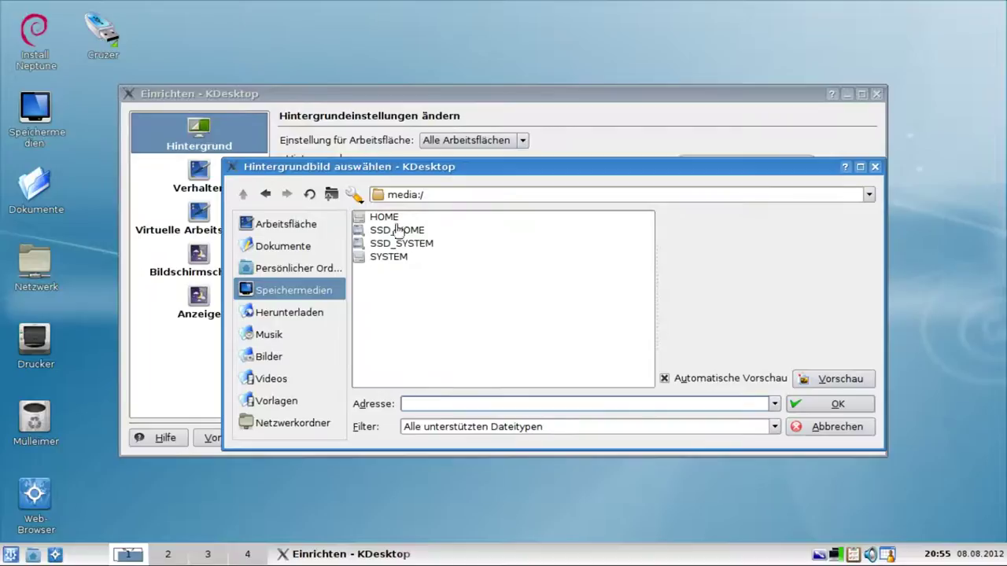
click(412, 255)
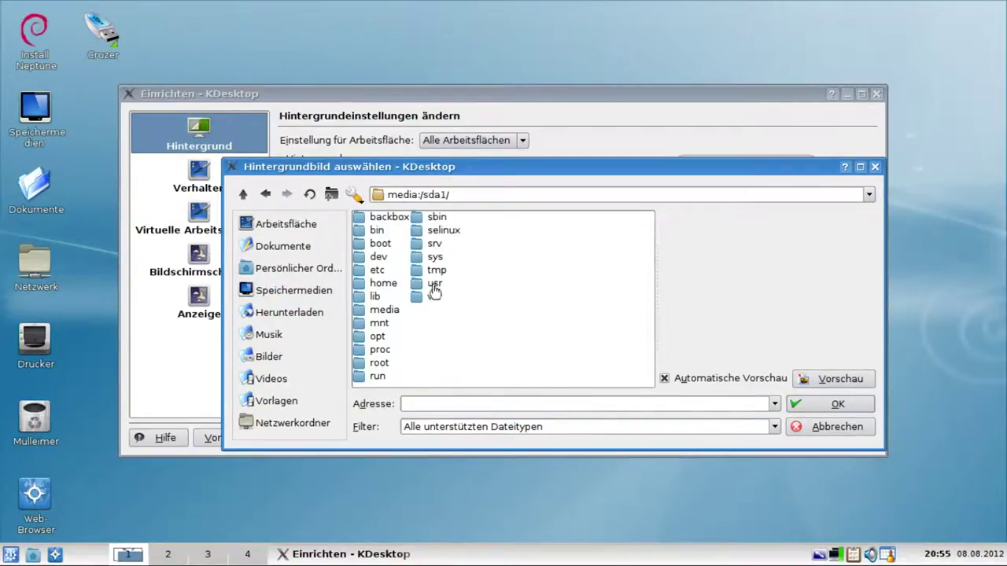
key(u)
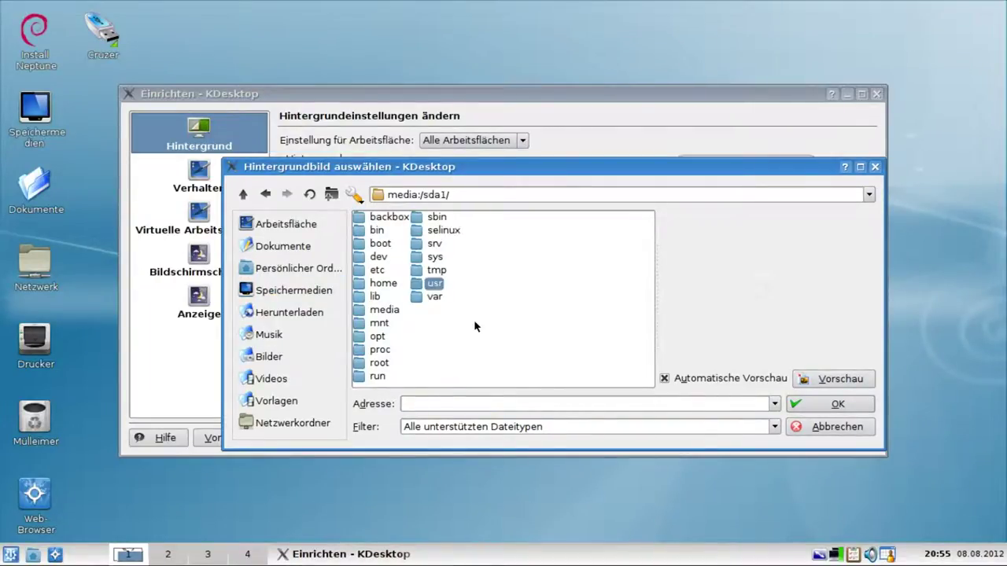
key(Return)
key(s)
key(h)
key(Return)
- Choose neptune-wp.png from images/neptune-base as the background picture
key(n)
key(e)
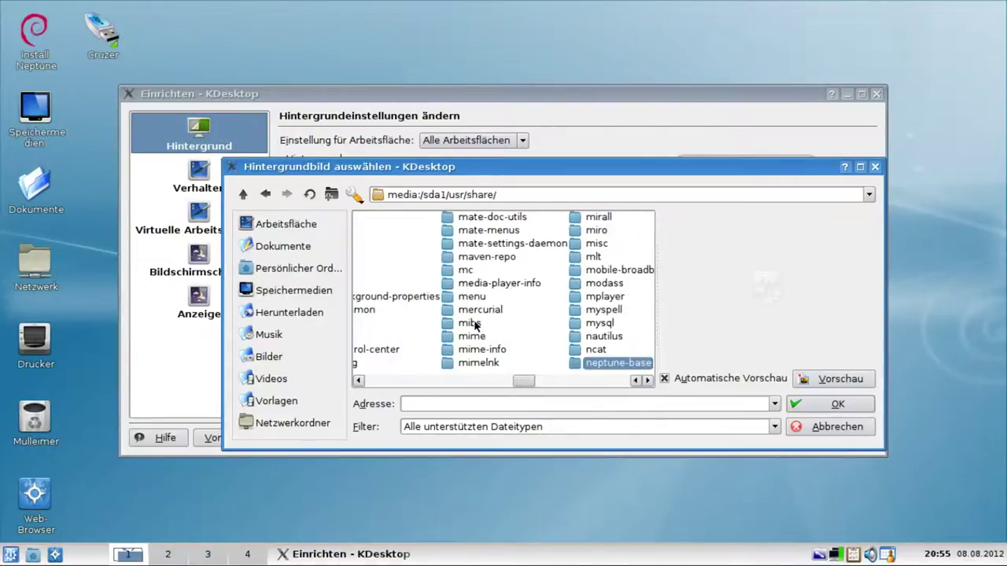
key(i)
key(m)
key(a)
key(g)
key(e)
key(s)
key(Return)
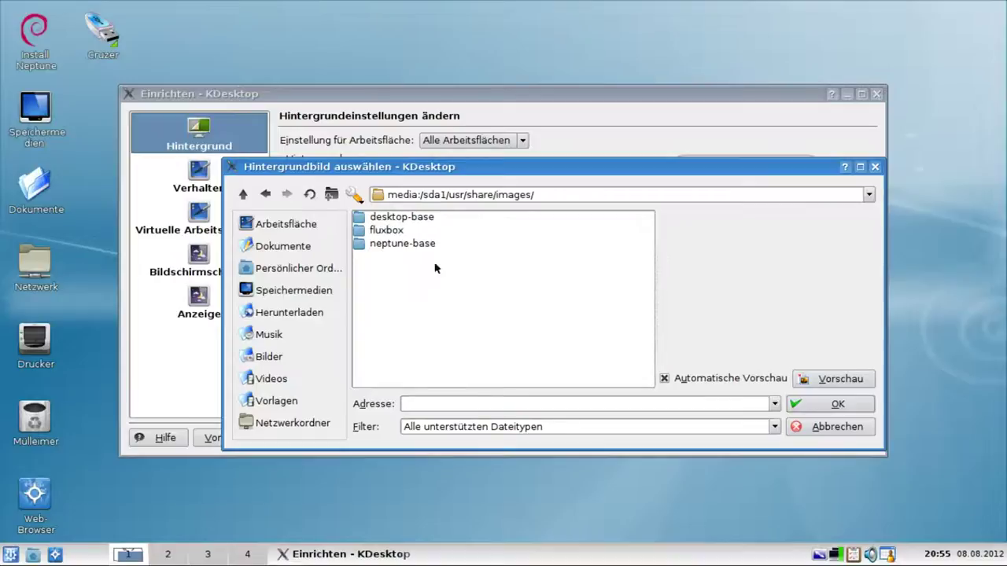
click(407, 245)
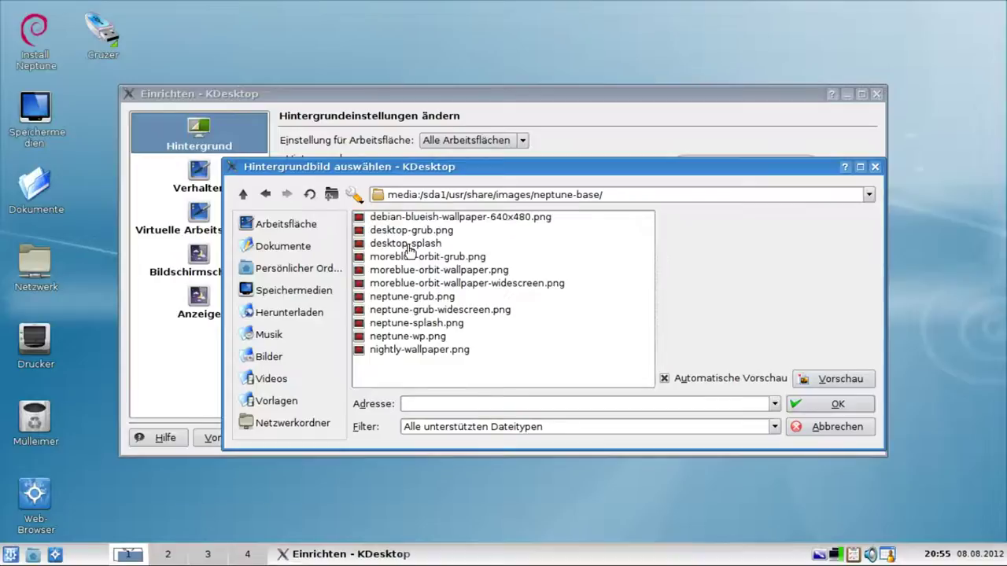
click(398, 338)
click(798, 405)
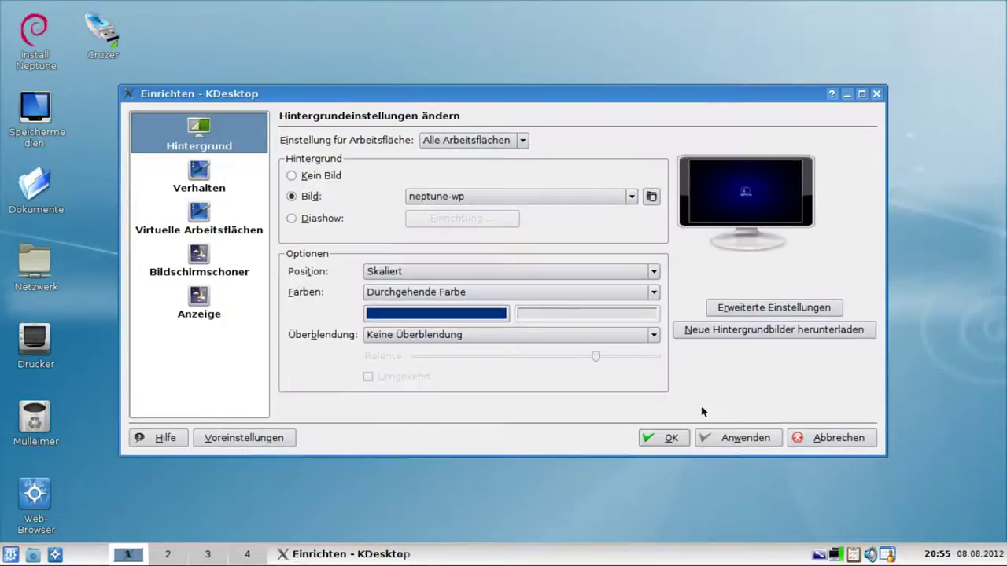
- Apply the neptune-wp wallpaper, check it on the desktop, then close the background settings with OK
click(736, 439)
click(846, 94)
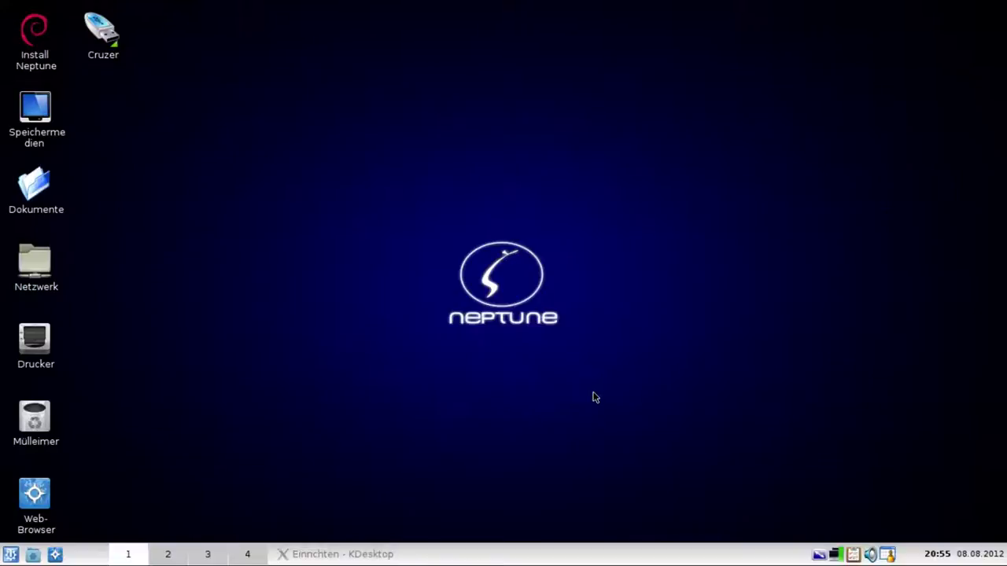
click(393, 553)
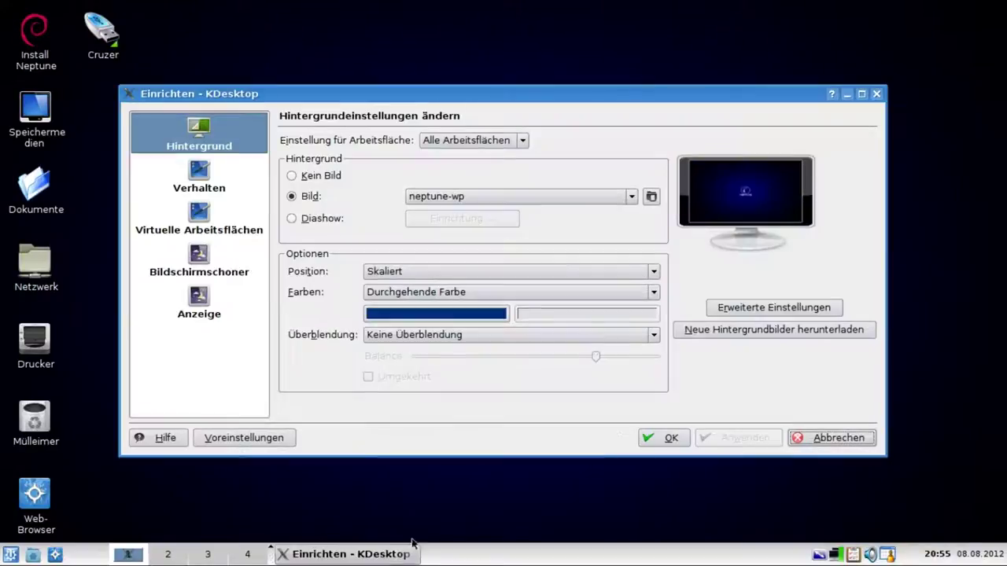
click(663, 438)
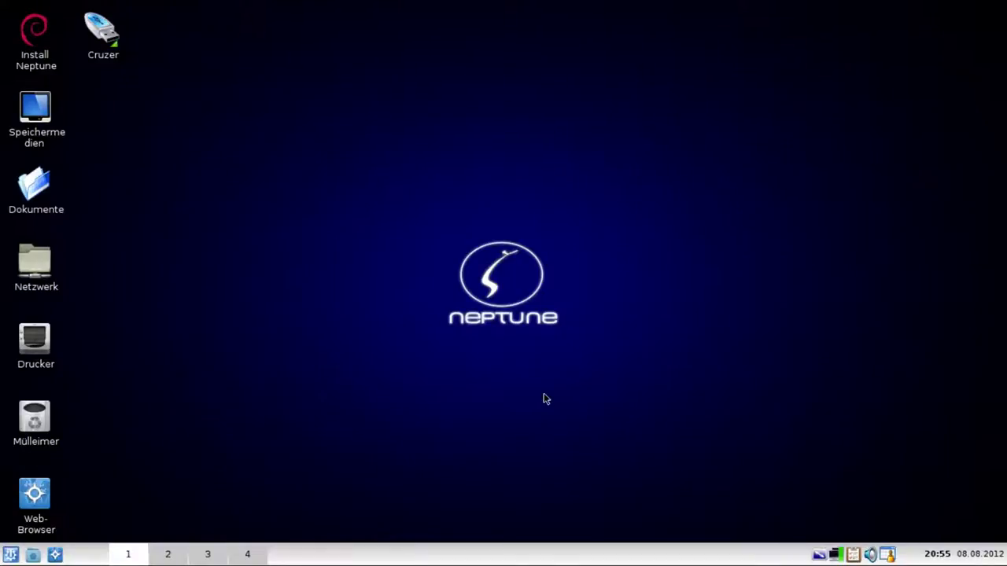
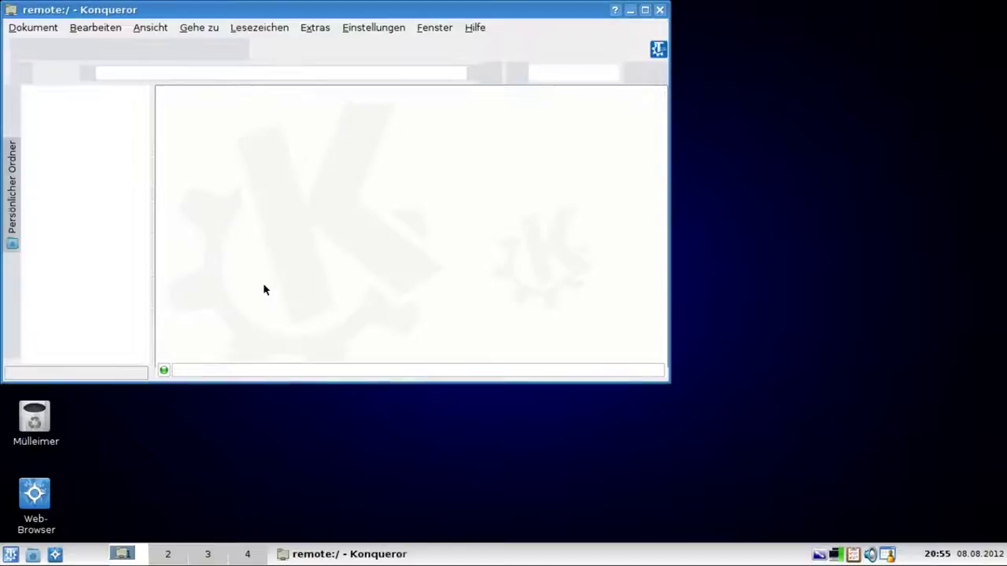
- Center the Konqueror window, try the SFTP address for 192.168.178.27, and dismiss the SSH error
drag(262, 4, 448, 99)
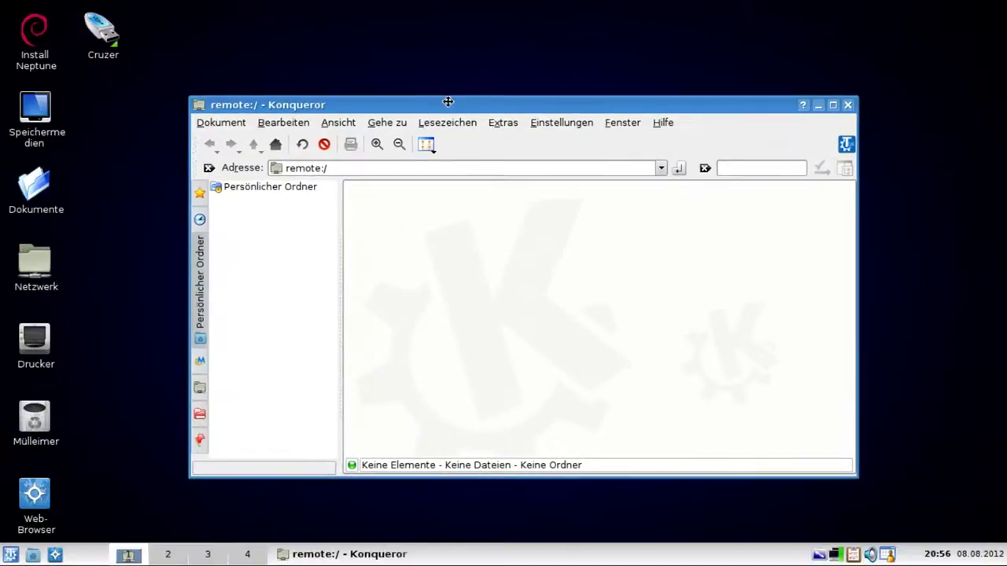
click(373, 167)
text(sftp)
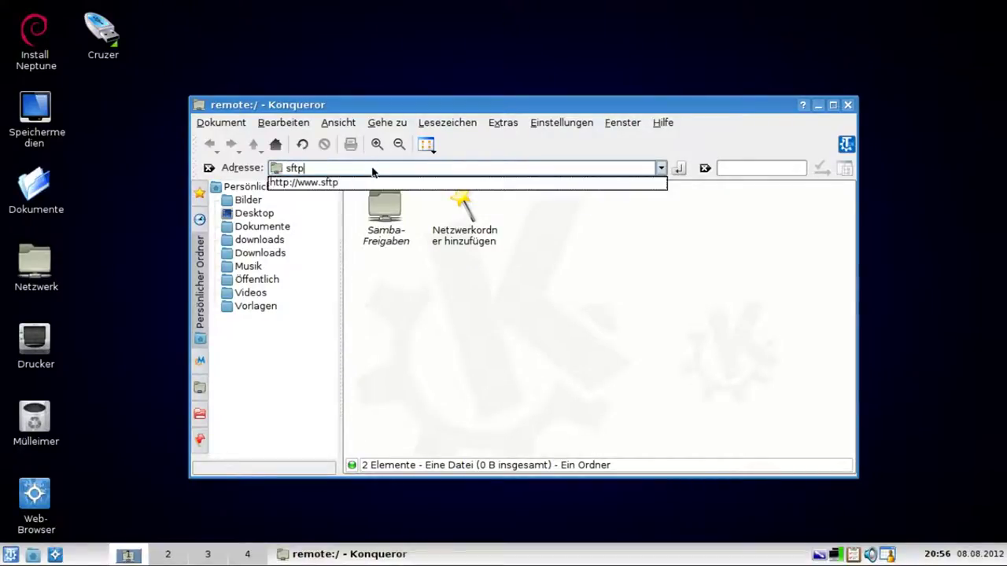
text(://us)
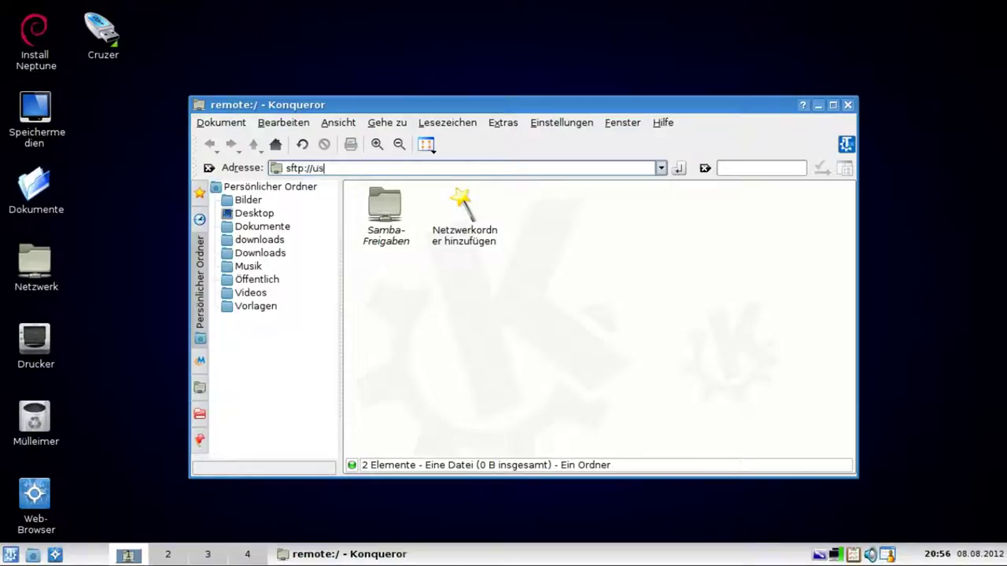
text(er@192.168.)
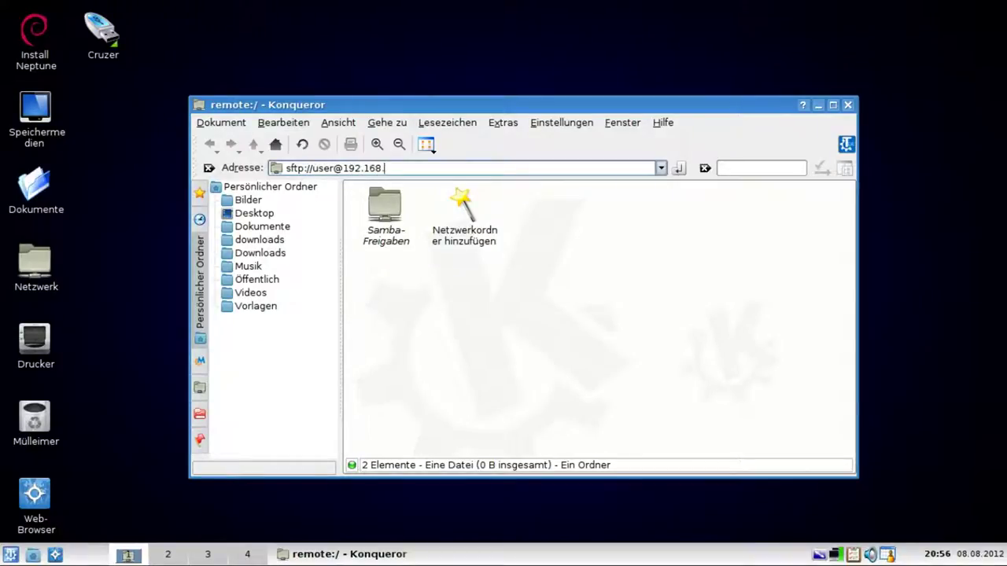
text(178.27)
key(Return)
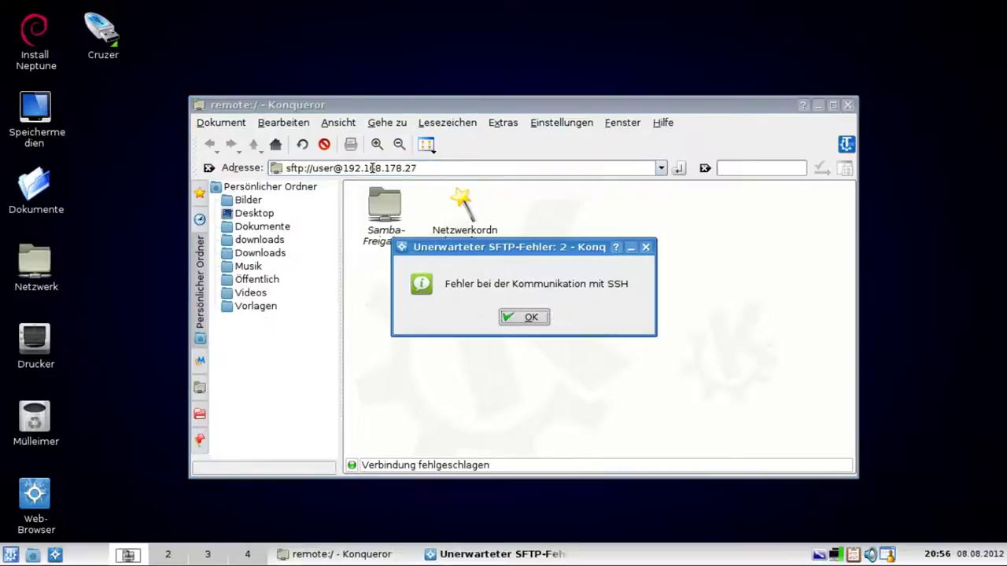
click(523, 317)
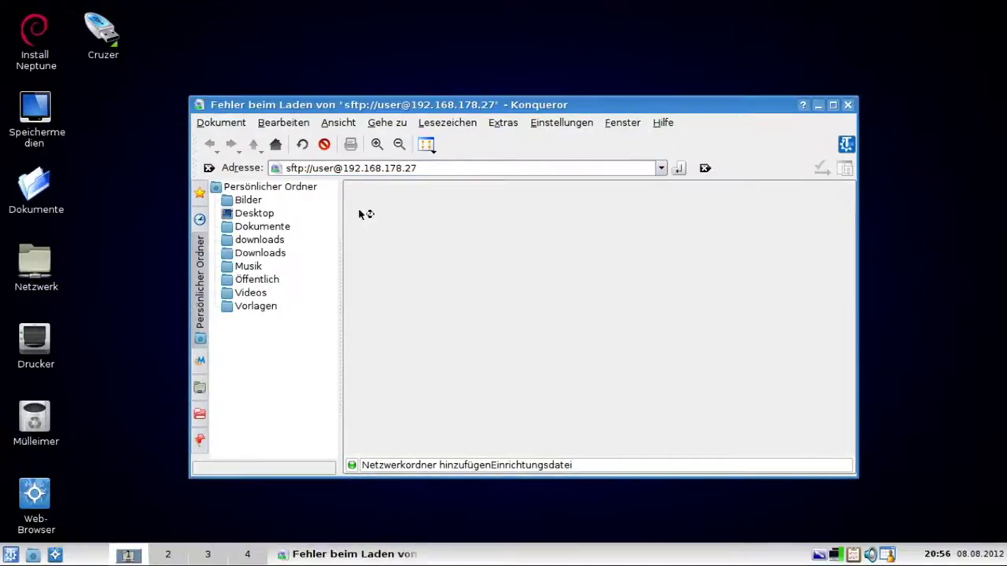
click(305, 169)
key(BackSpace)
key(BackSpace)
key(BackSpace)
key(BackSpace)
key(BackSpace)
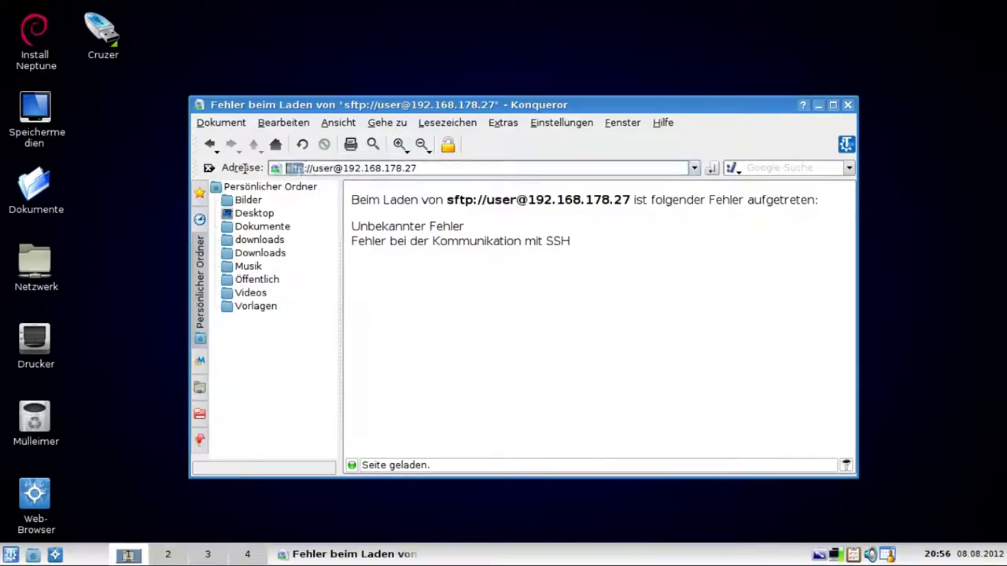
- Connect to 192.168.178.27 over fish://, trust the host key, log in, and open MyDocs
text(ftsh:)
key(Return)
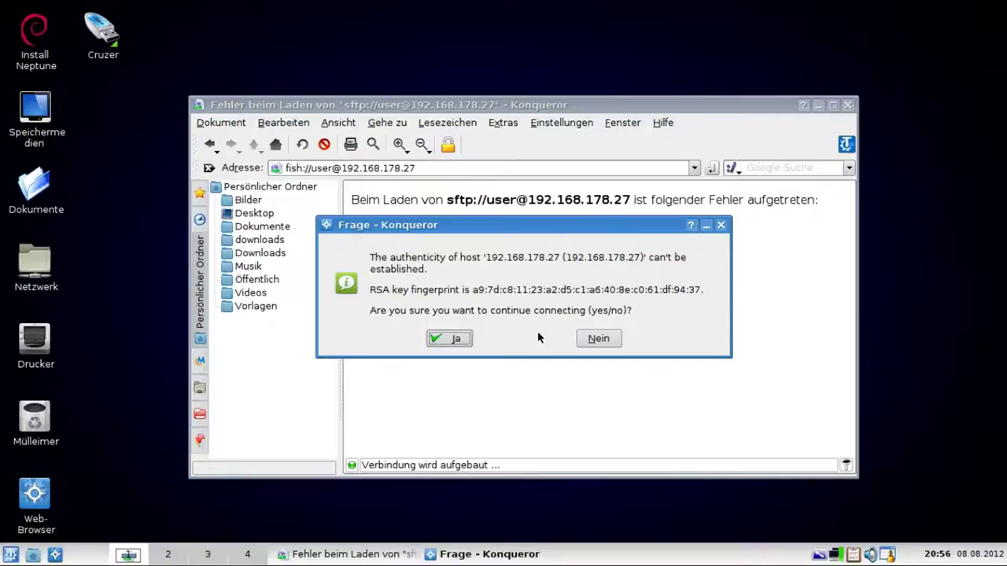
click(449, 338)
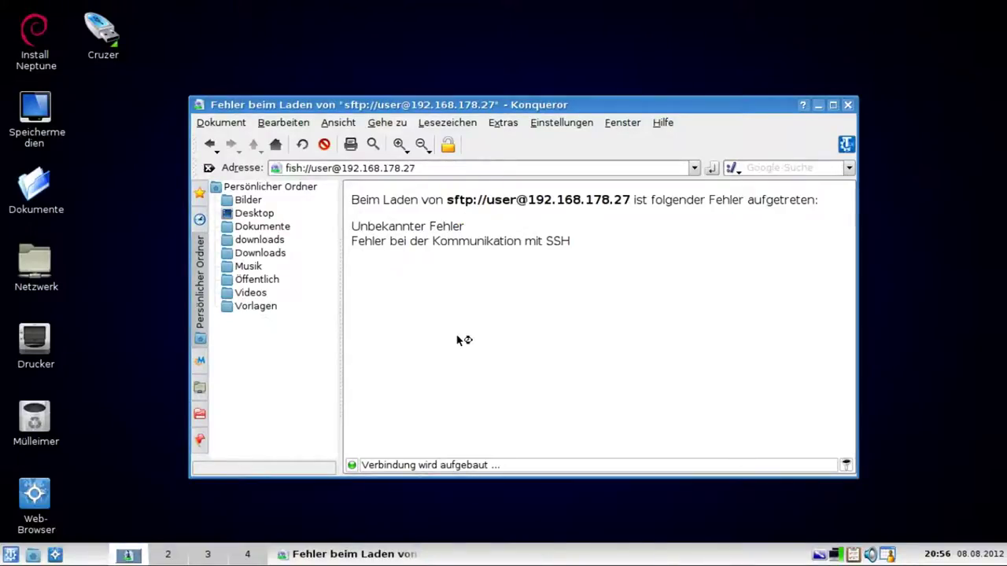
text(user)
click(528, 371)
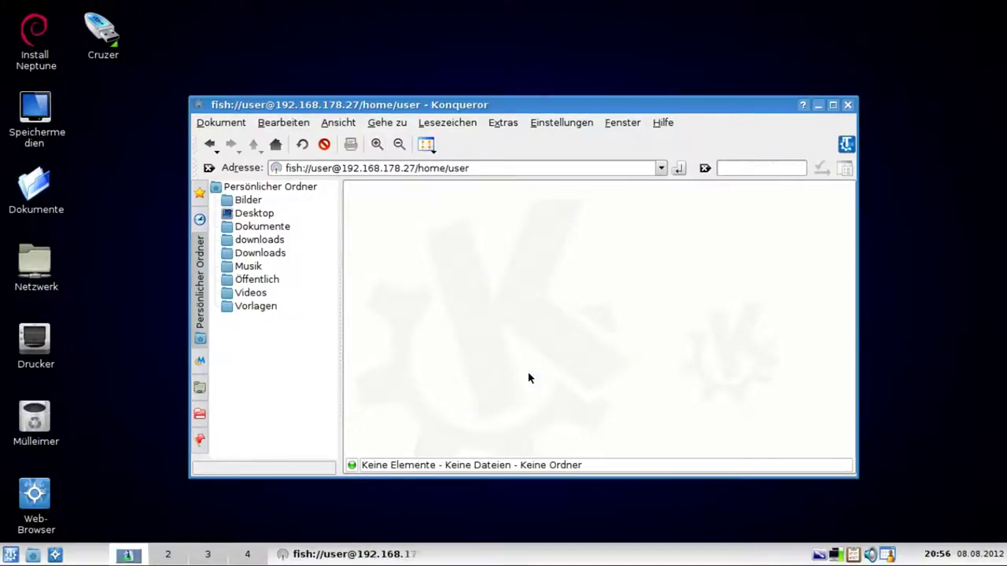
click(394, 236)
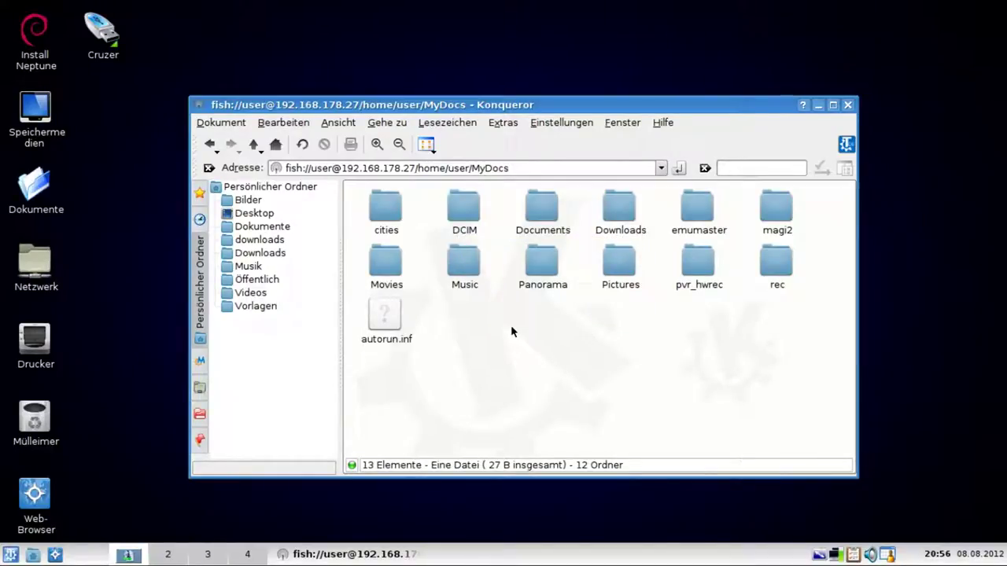
- Close the remote folder window, view Konqueror's About information, and move the new window down-right
click(848, 105)
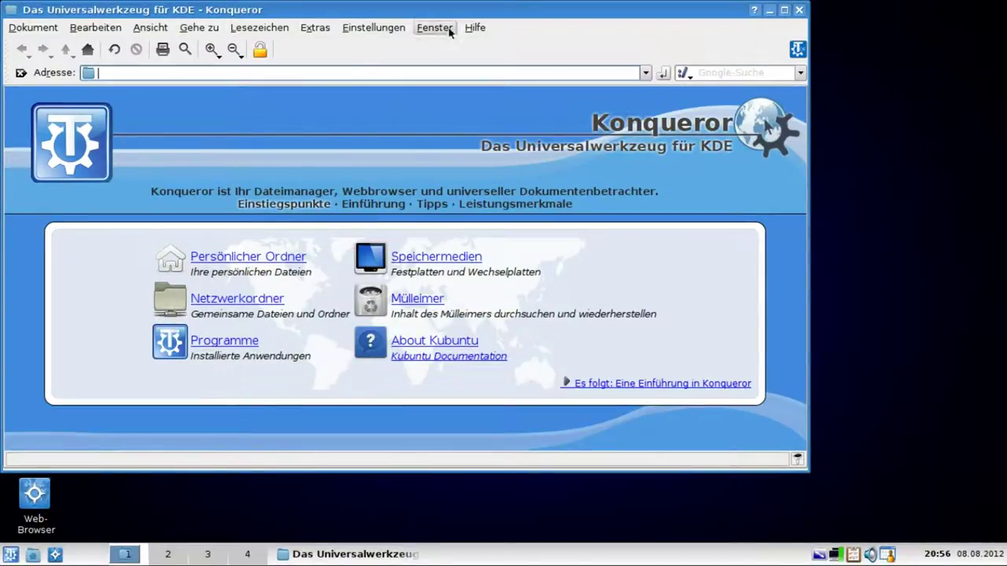
click(475, 27)
click(494, 119)
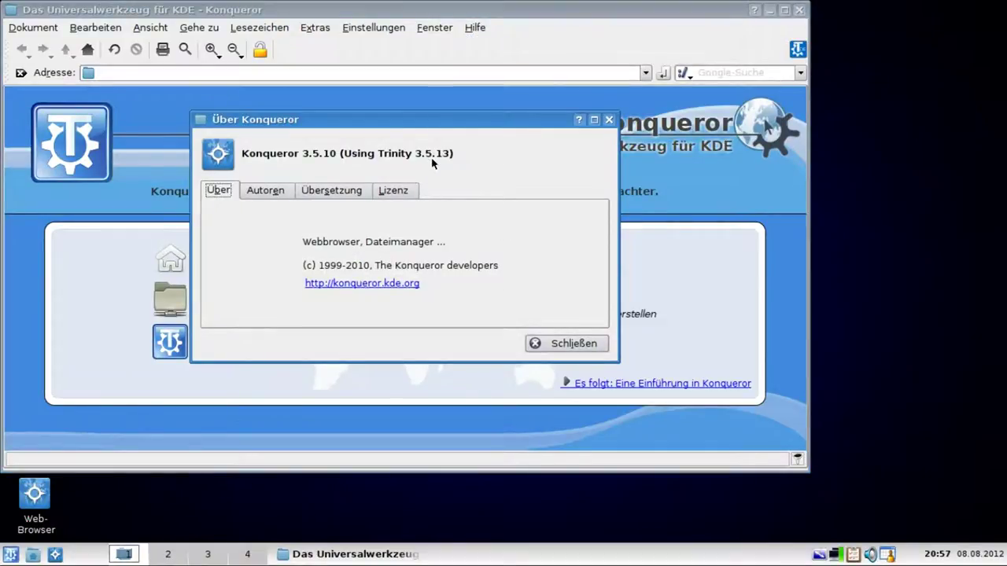
click(578, 346)
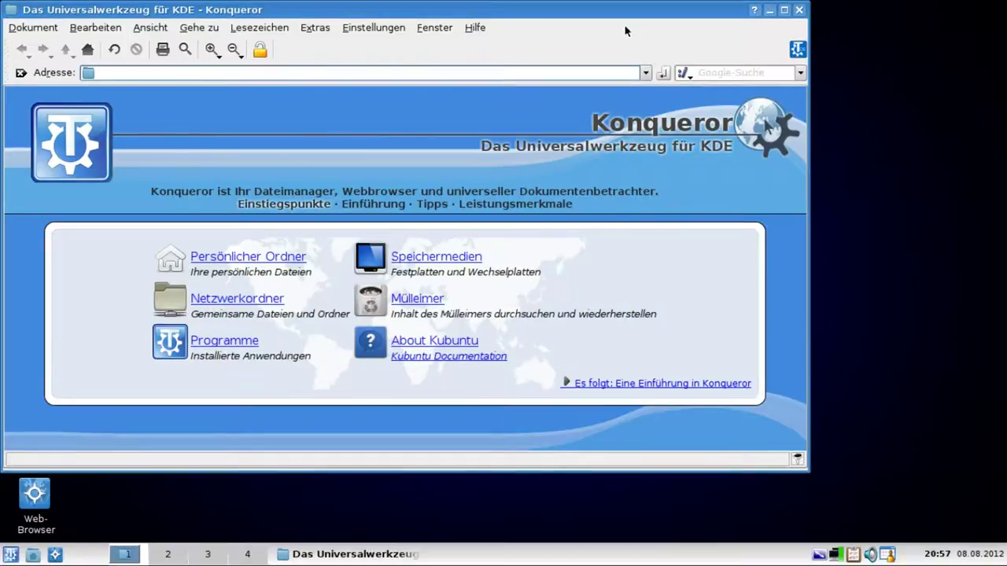
drag(606, 15, 681, 55)
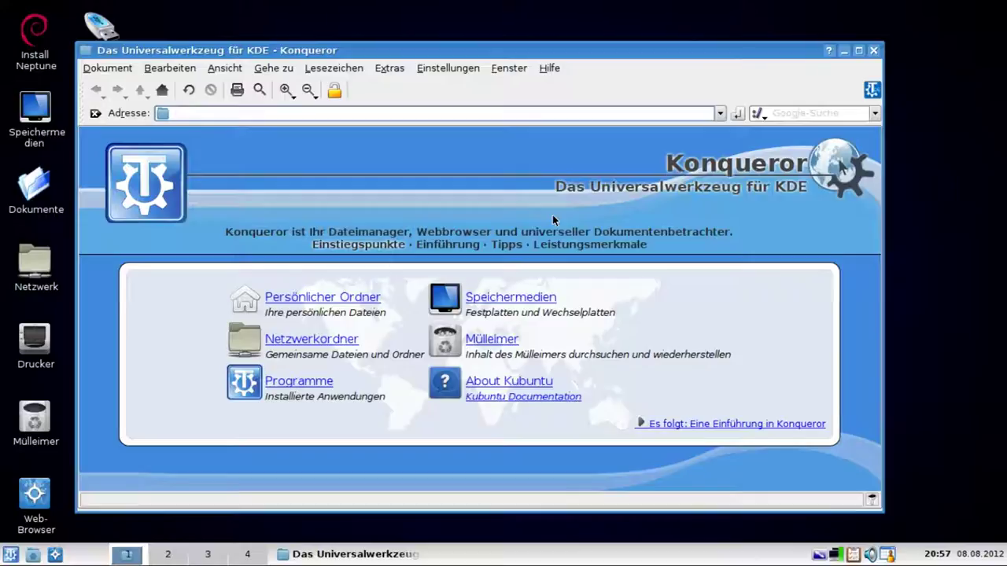
- Load techviewpodcast.wordpress.com in a maximized window and accept all its cookies
text(techvie)
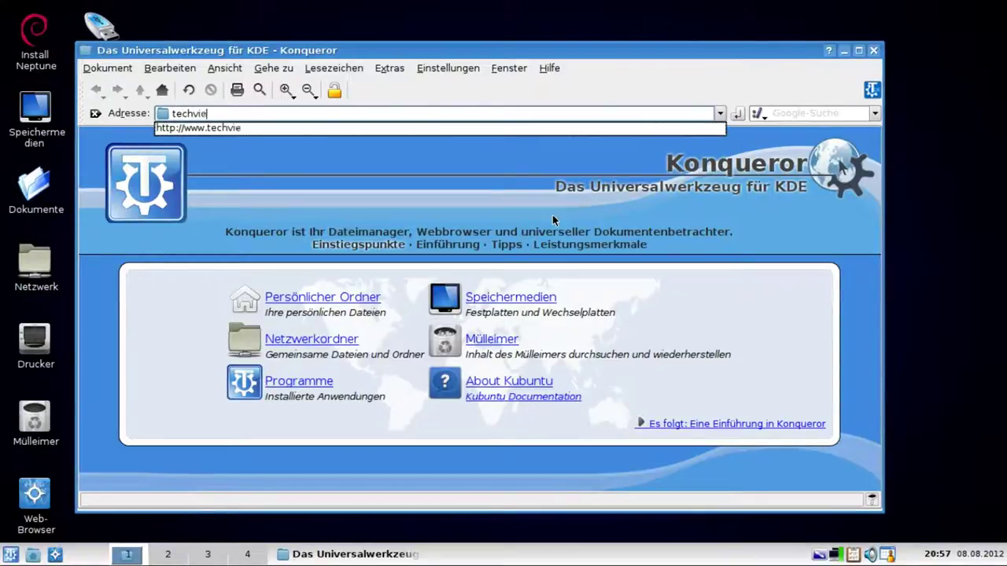
text(w.wor)
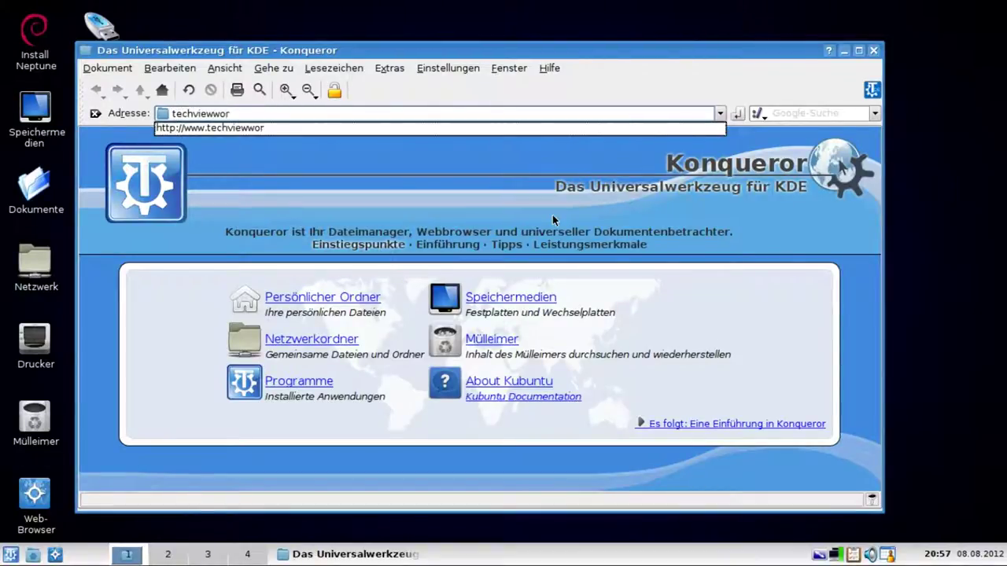
text(podcast.wordpress.com)
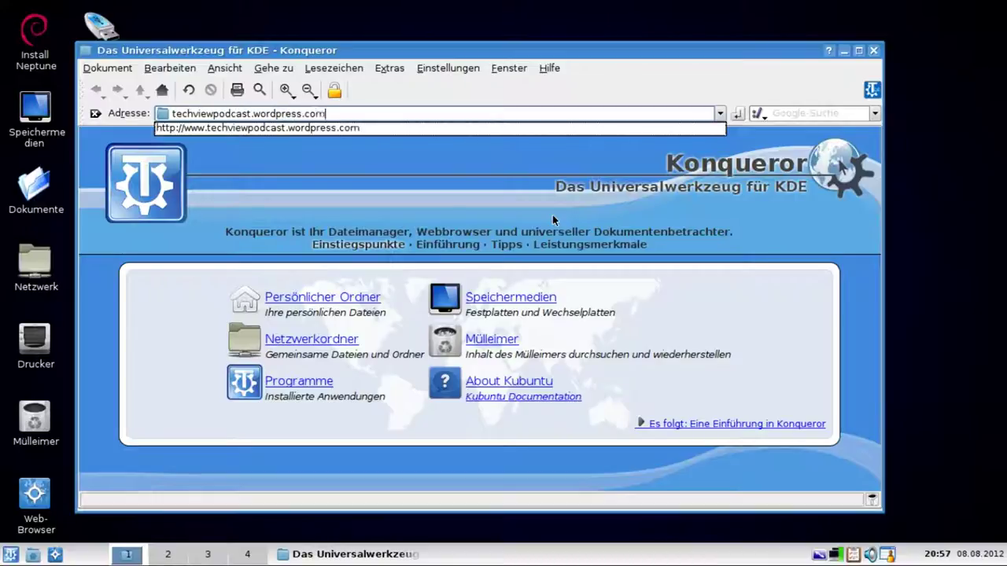
key(Return)
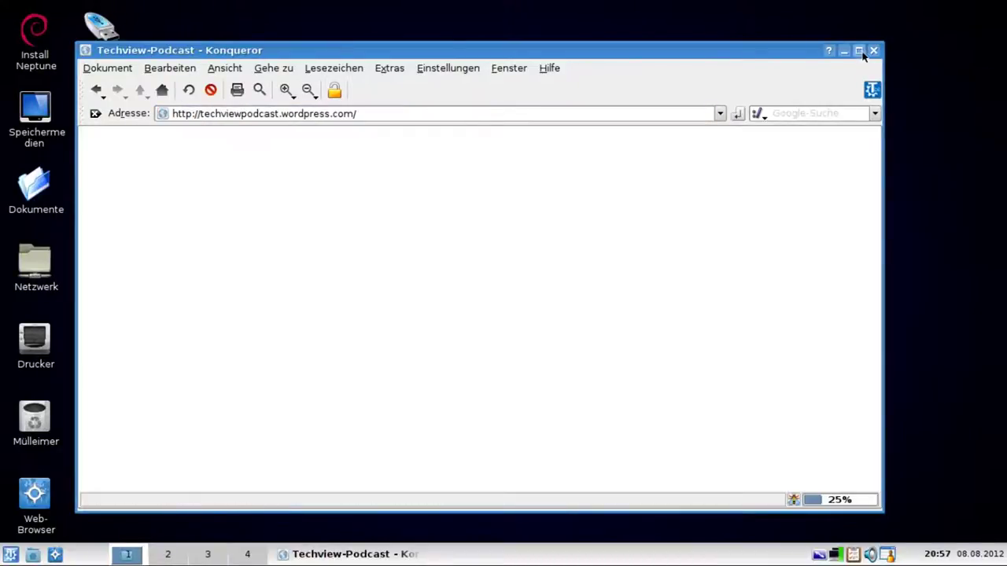
click(858, 51)
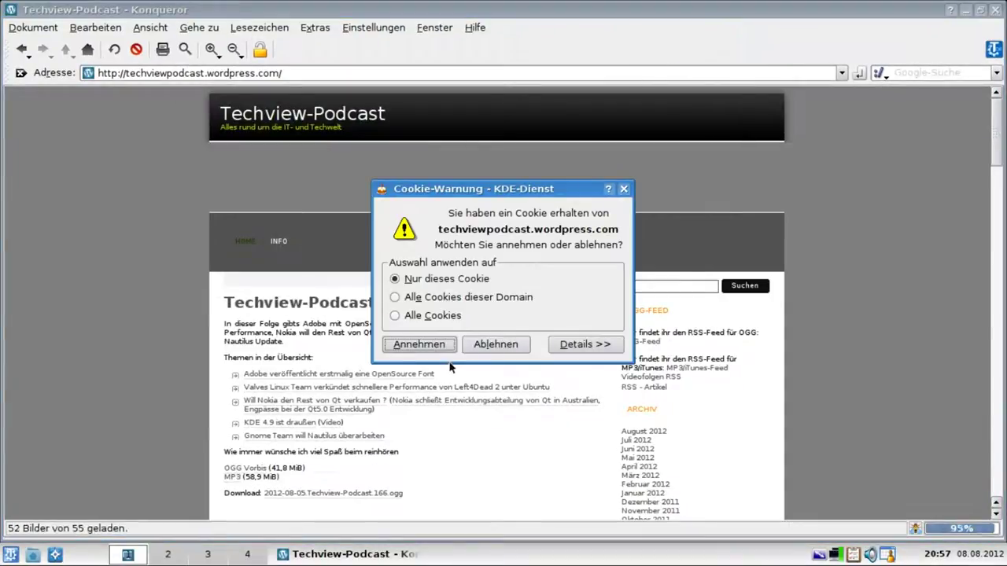
click(437, 317)
click(419, 344)
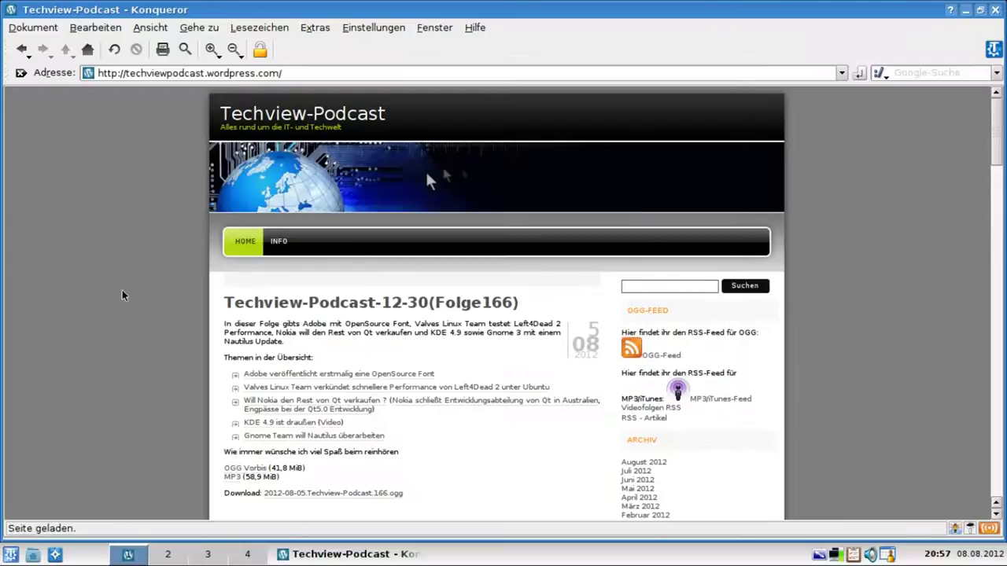
- Scroll through the Techview-Podcast blog posts, then select the current web address
scroll(122, 291, down, 5)
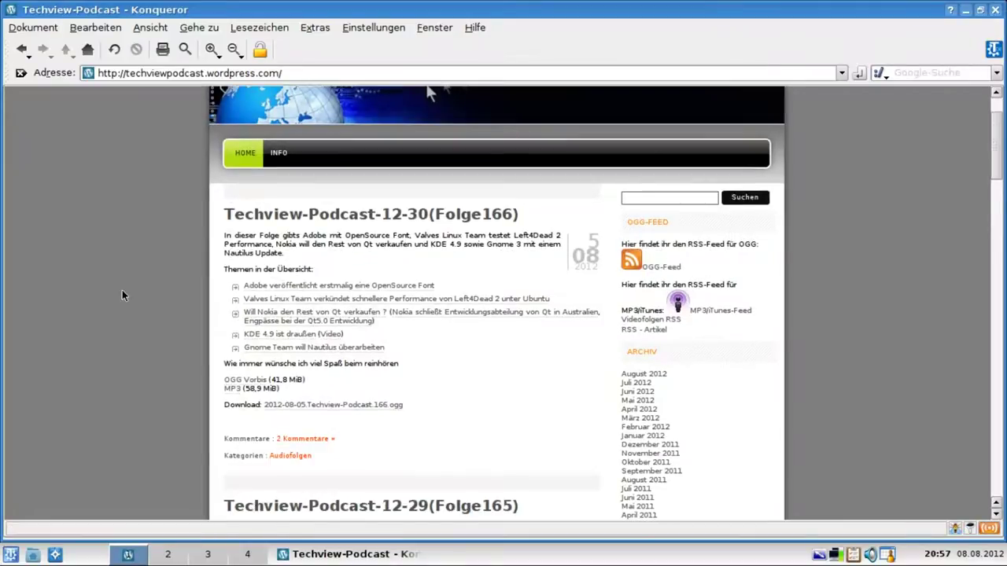
scroll(122, 295, down, 7)
scroll(122, 295, up, 10)
scroll(122, 295, down, 2)
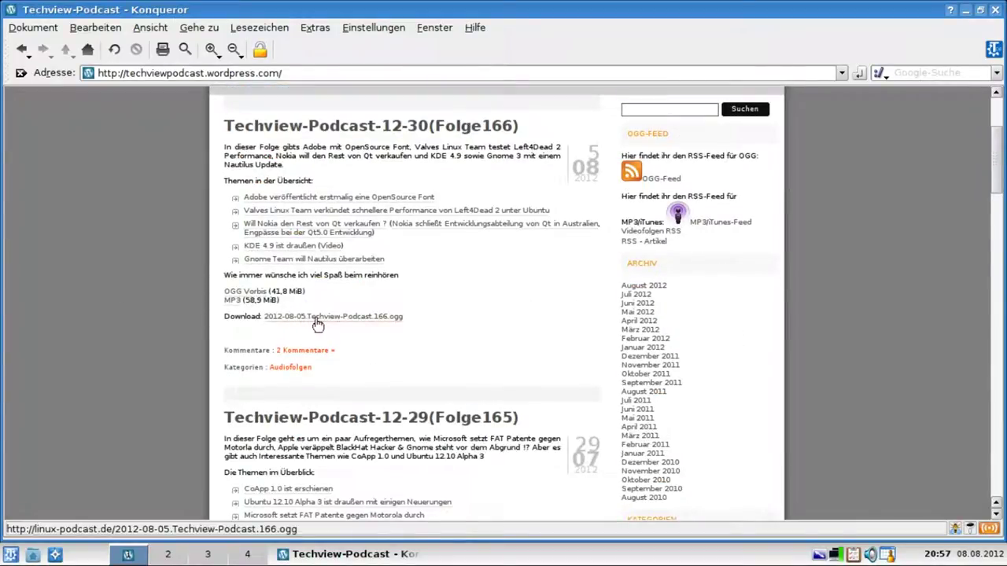
scroll(190, 315, down, 10)
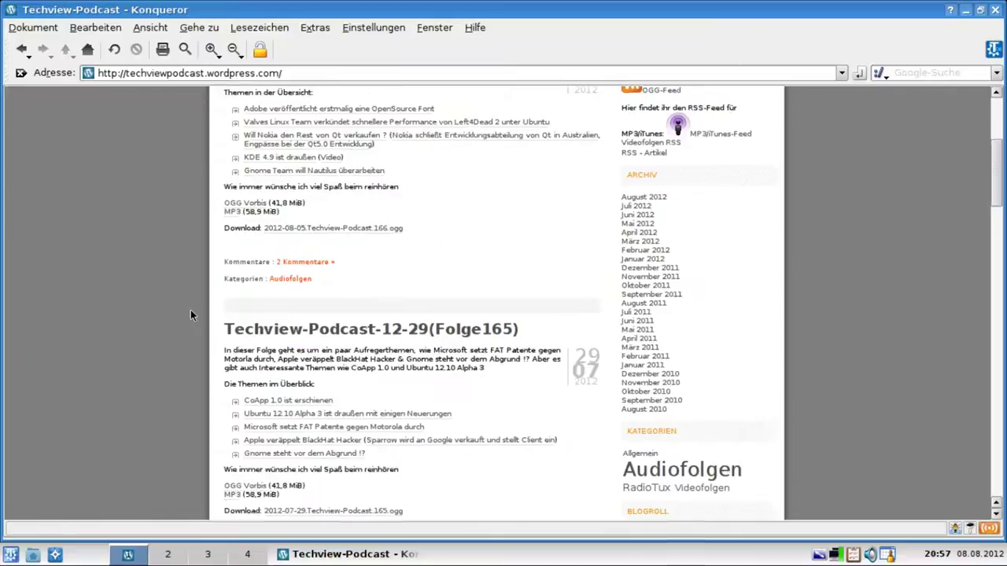
scroll(191, 314, down, 12)
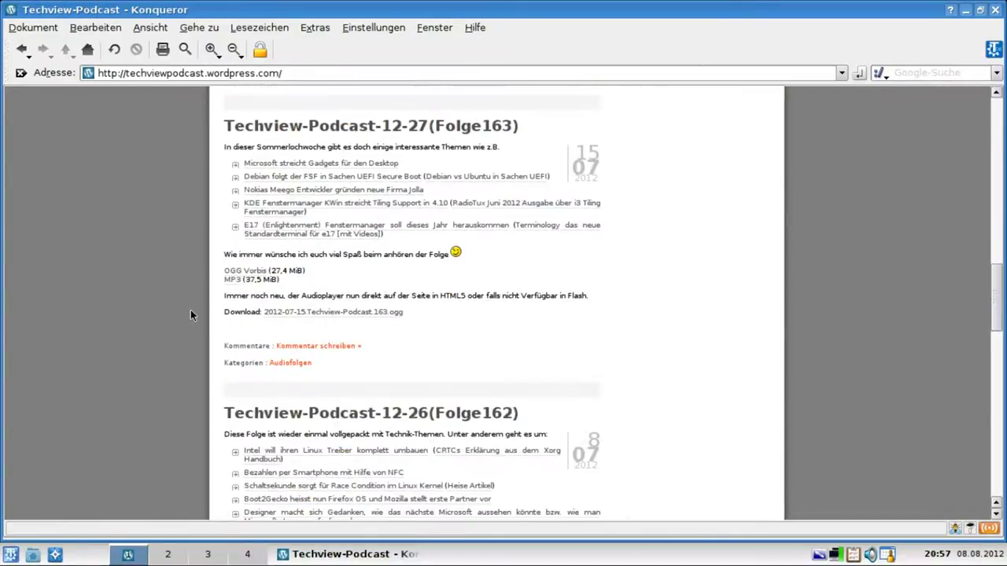
scroll(191, 313, up, 20)
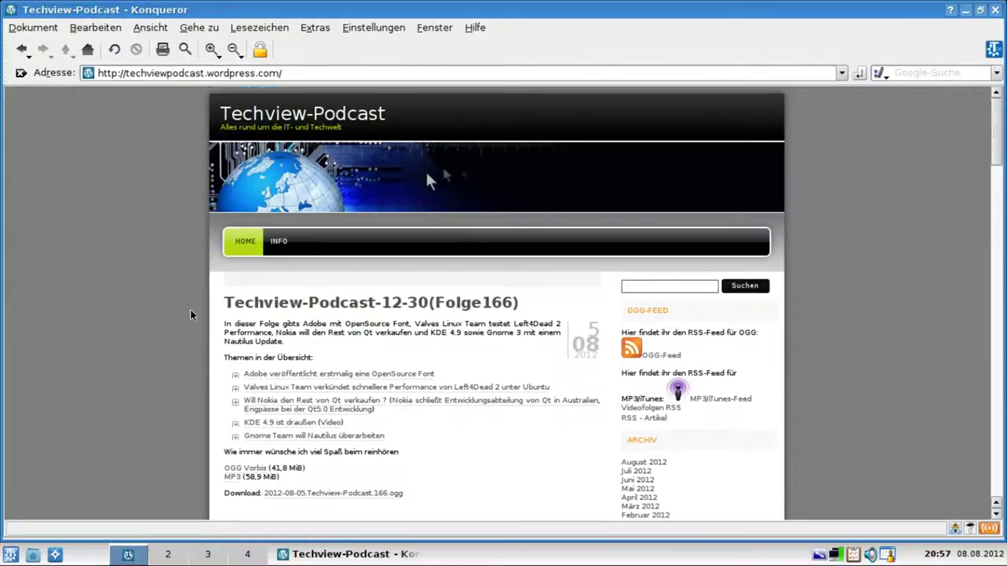
scroll(191, 314, down, 4)
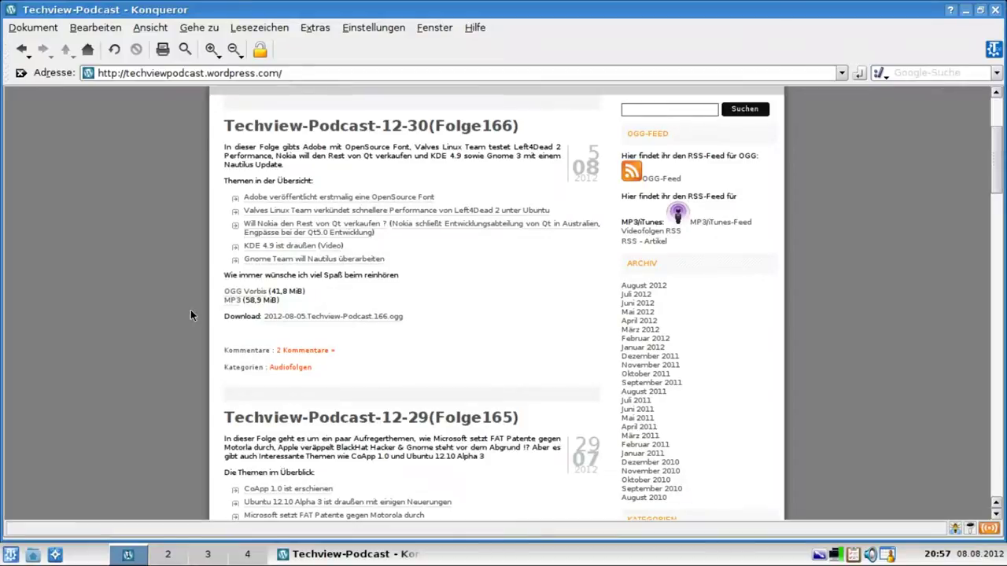
scroll(190, 310, up, 4)
click(344, 73)
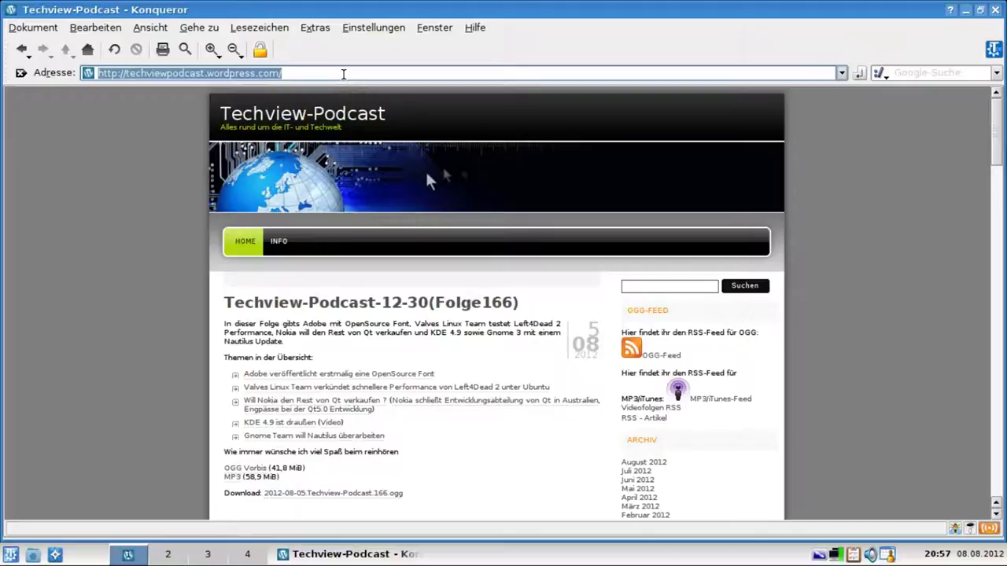
text(heise.de)
key(Return)
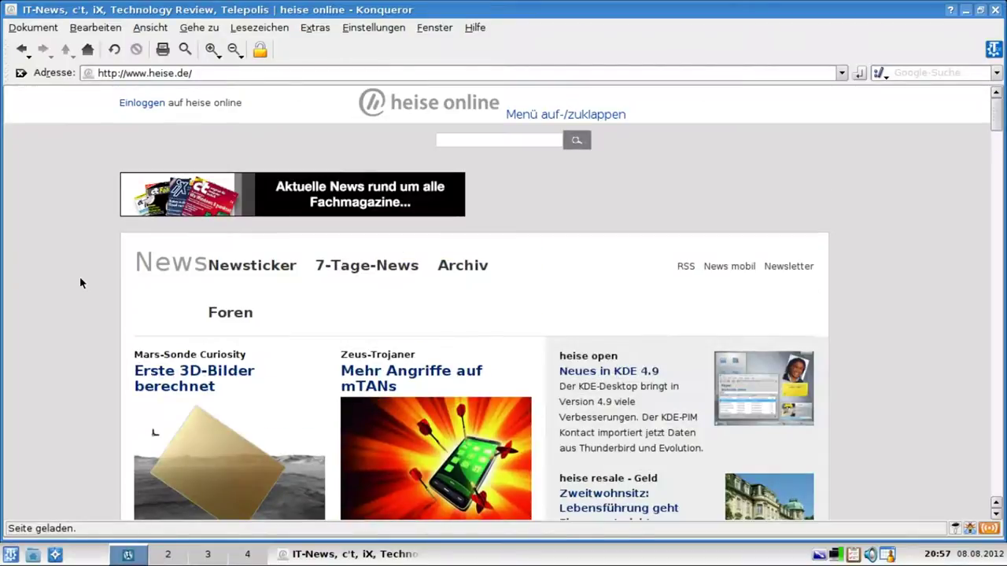
scroll(80, 277, down, 3)
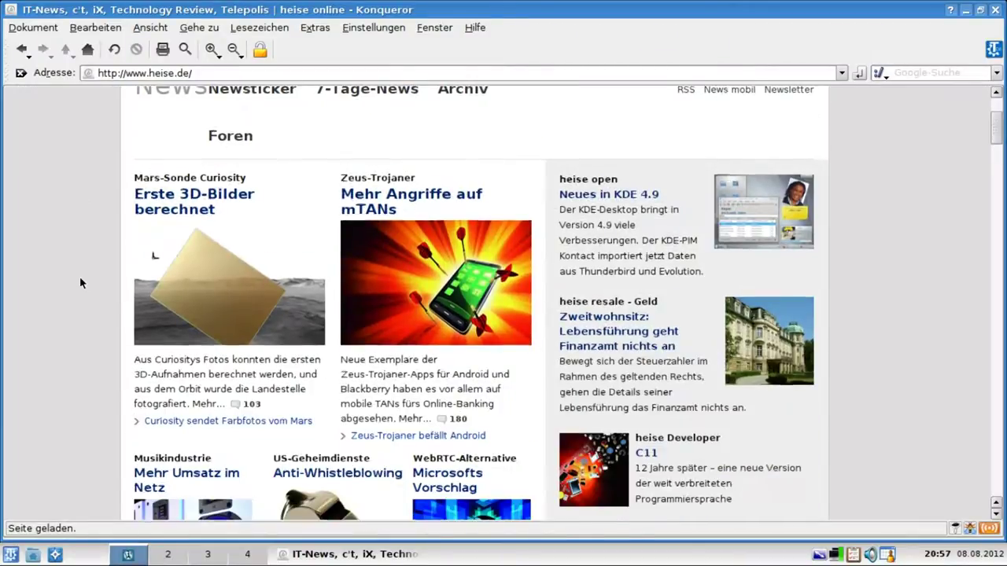
scroll(80, 278, down, 15)
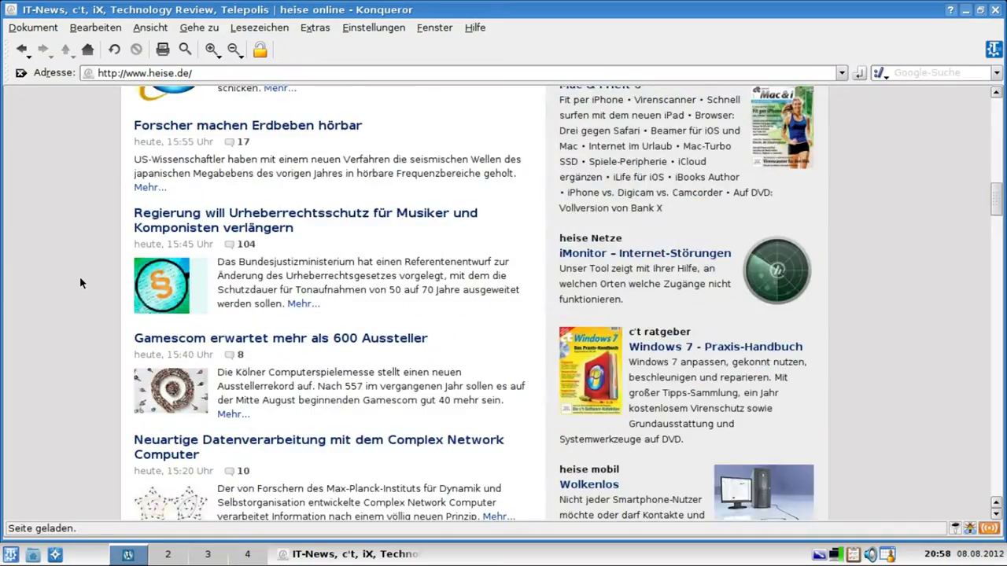
scroll(80, 282, down, 20)
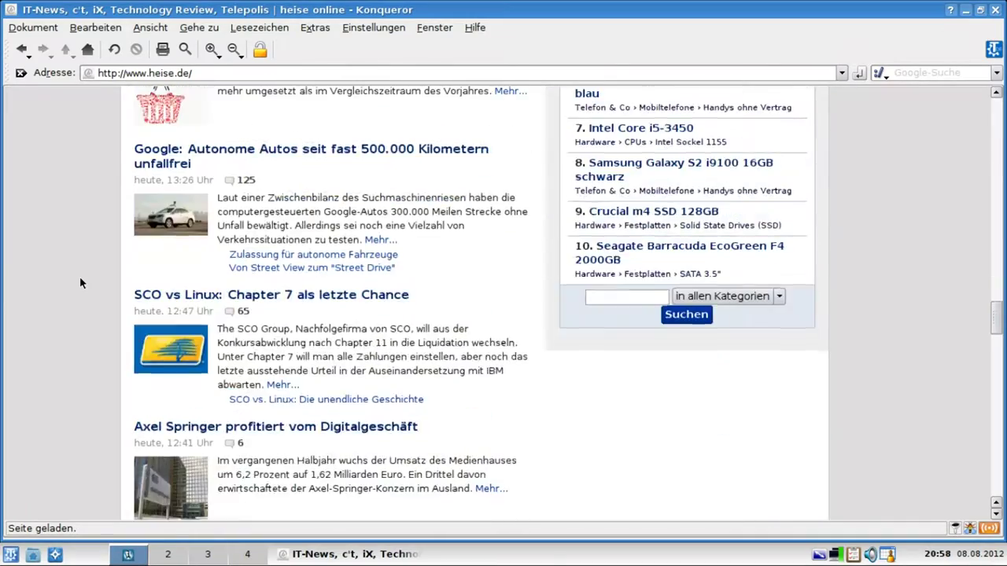
scroll(80, 276, up, 20)
click(559, 118)
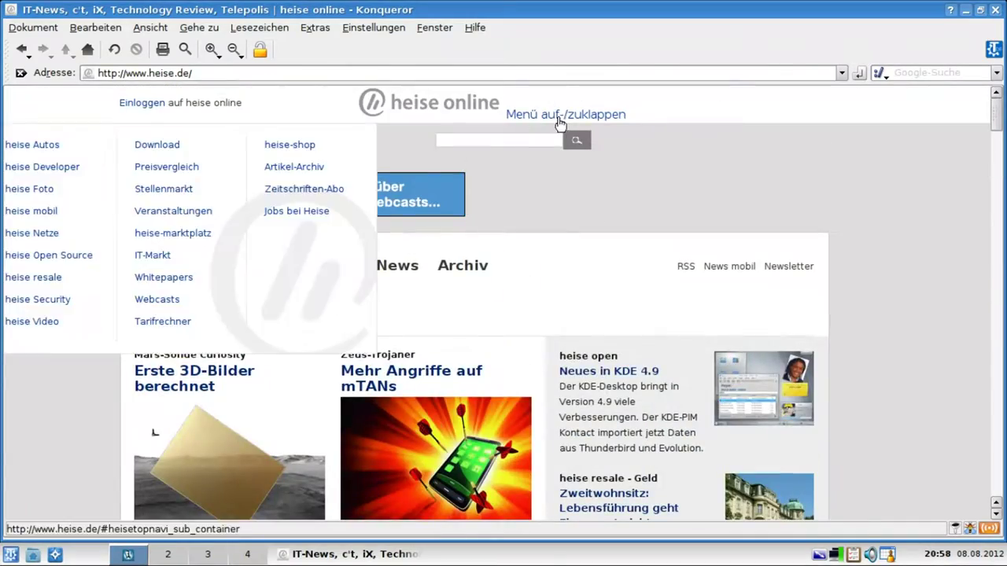
click(508, 119)
click(559, 118)
click(559, 118)
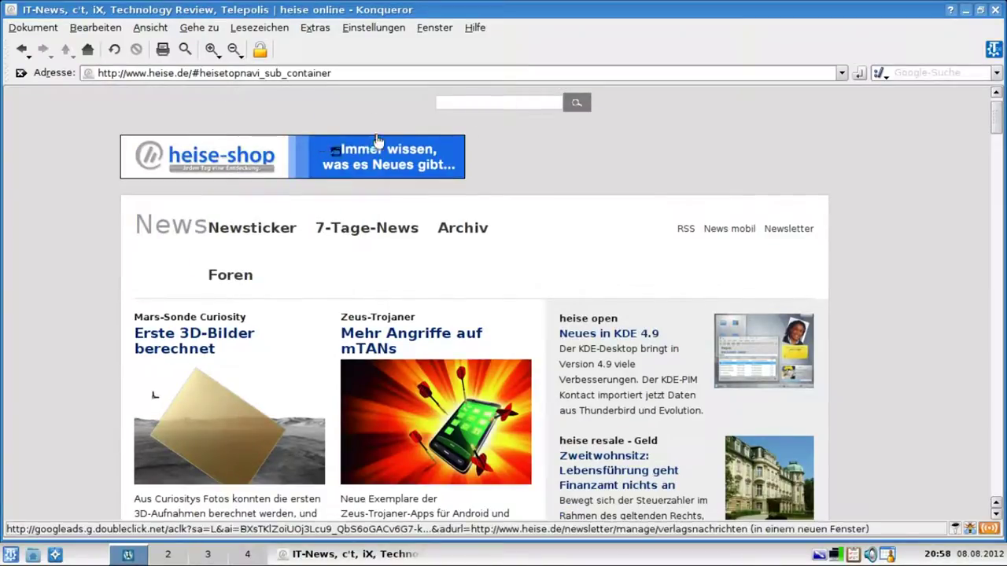
scroll(519, 149, up, 1)
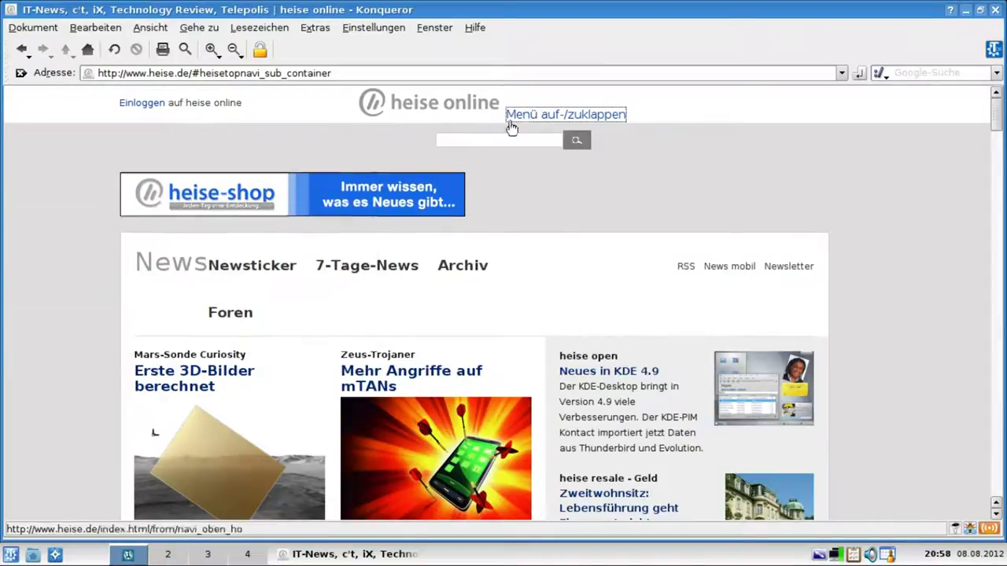
click(512, 124)
click(542, 120)
click(581, 118)
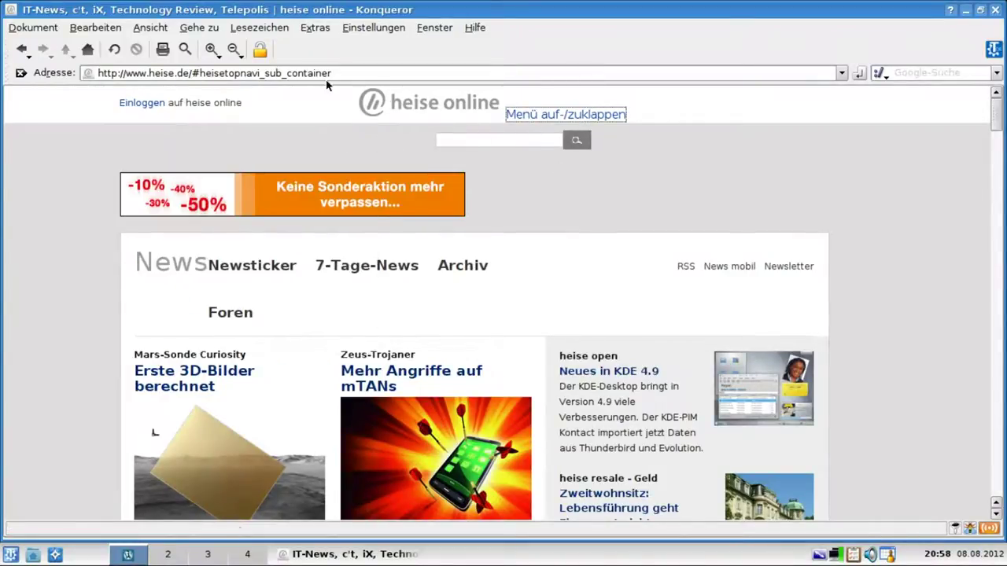
- Replace heise online with golem.de and reload the page
click(320, 73)
text(golem.de)
key(Return)
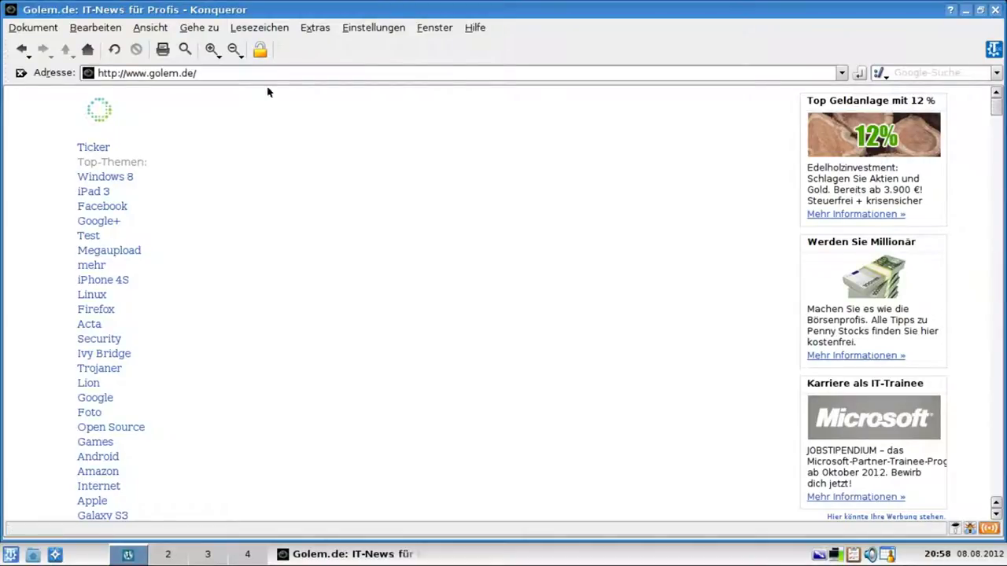
click(114, 50)
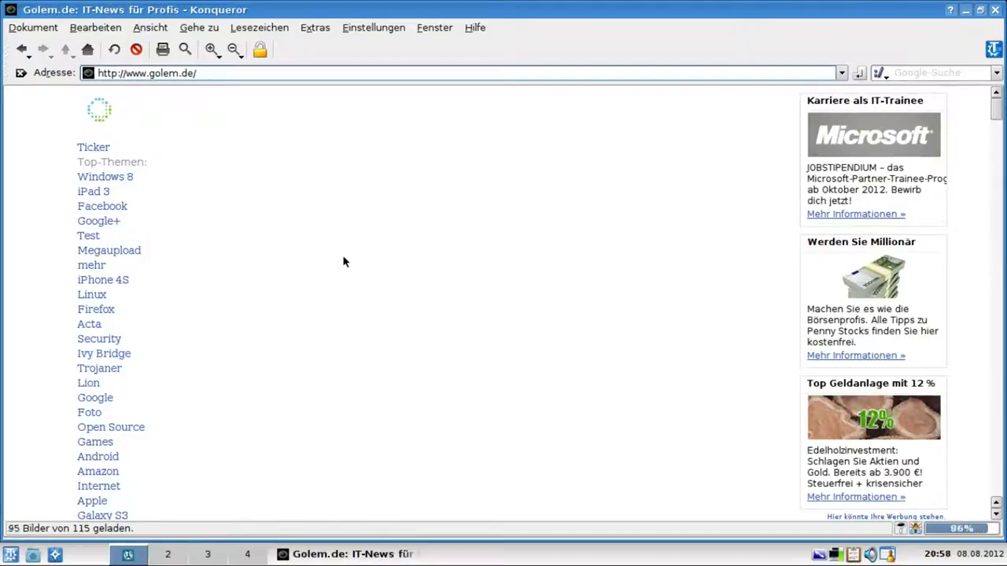
- Scroll down through the Golem.de news articles and back up
scroll(538, 261, down, 5)
scroll(538, 262, down, 3)
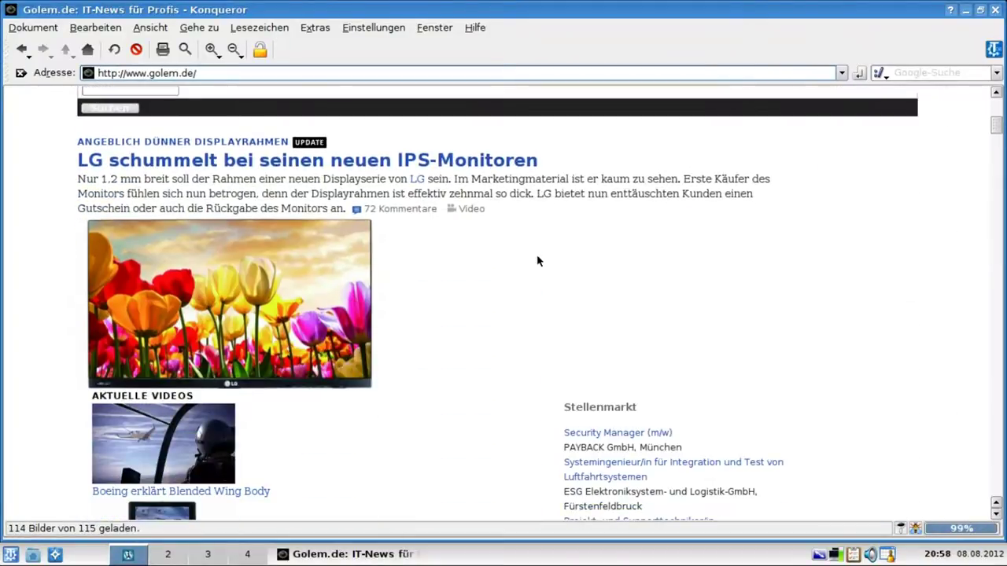
scroll(538, 261, down, 10)
scroll(538, 261, down, 20)
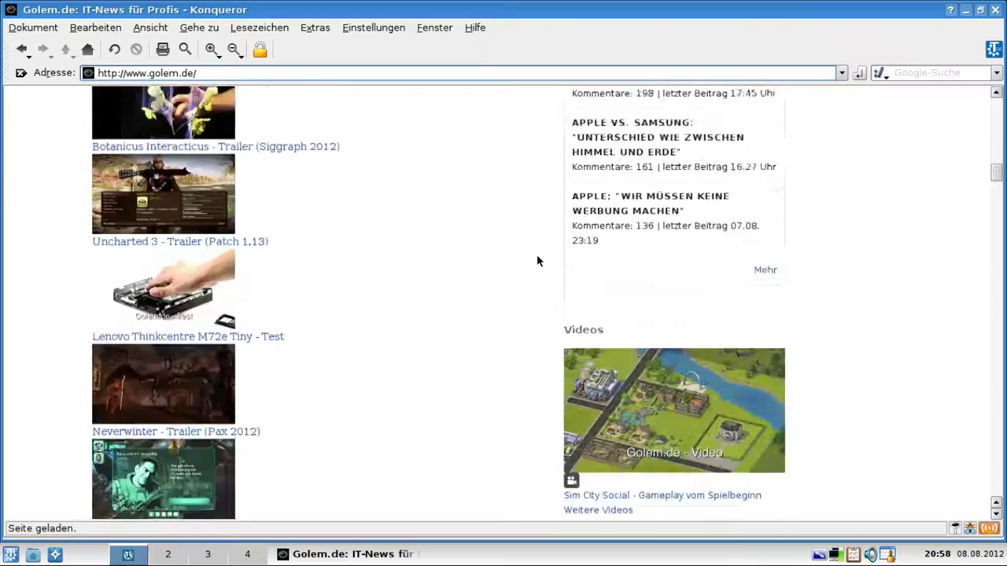
scroll(538, 261, down, 20)
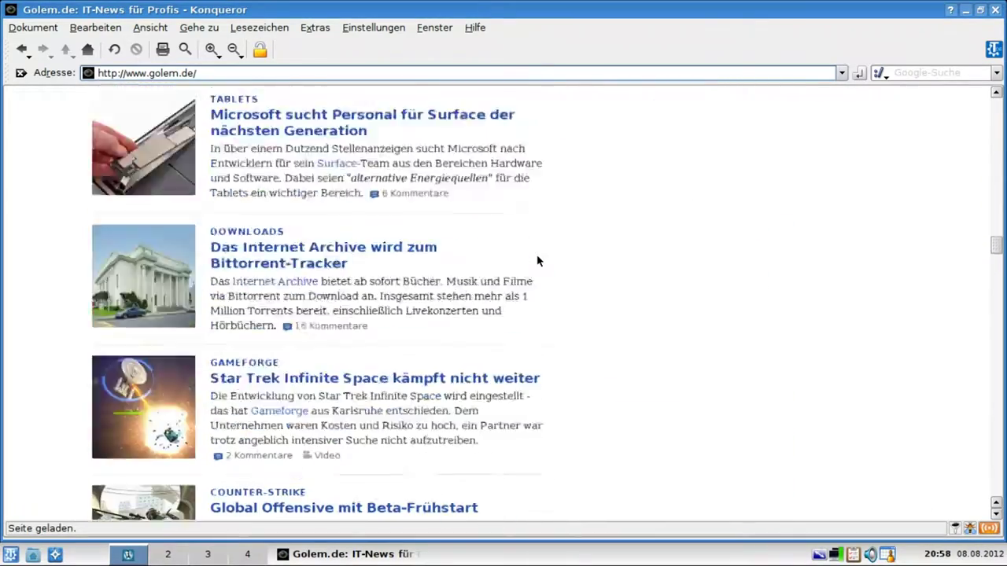
scroll(539, 259, down, 20)
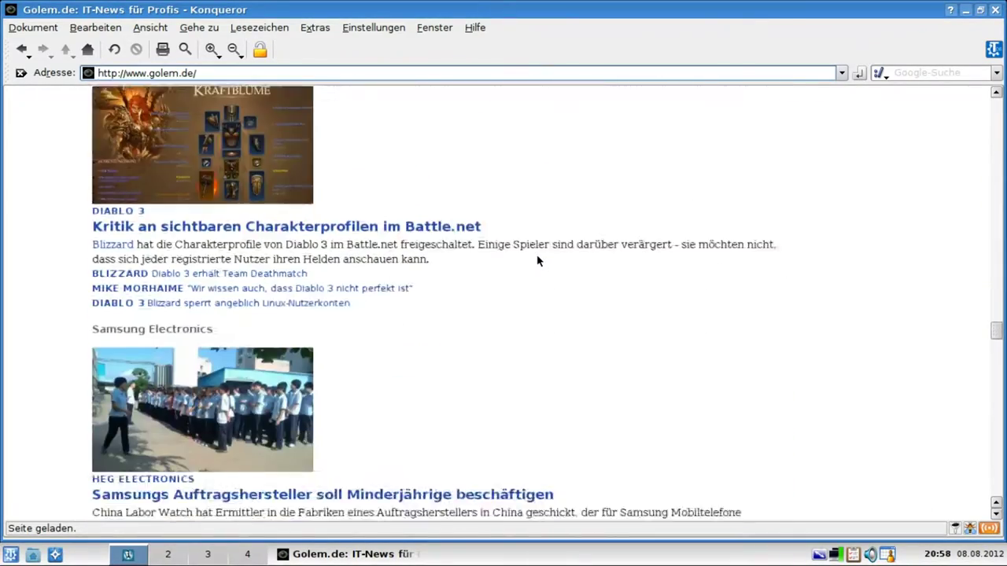
scroll(538, 260, up, 10)
scroll(538, 261, up, 20)
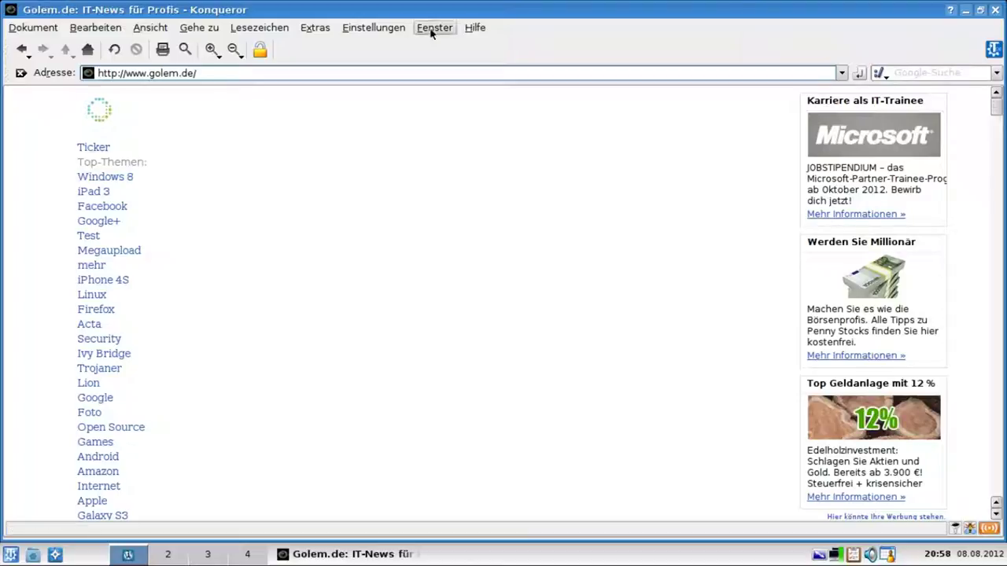
- Close Konqueror, dismiss its crash report, and launch xxxterm from the Alt+F2 run prompt
click(994, 9)
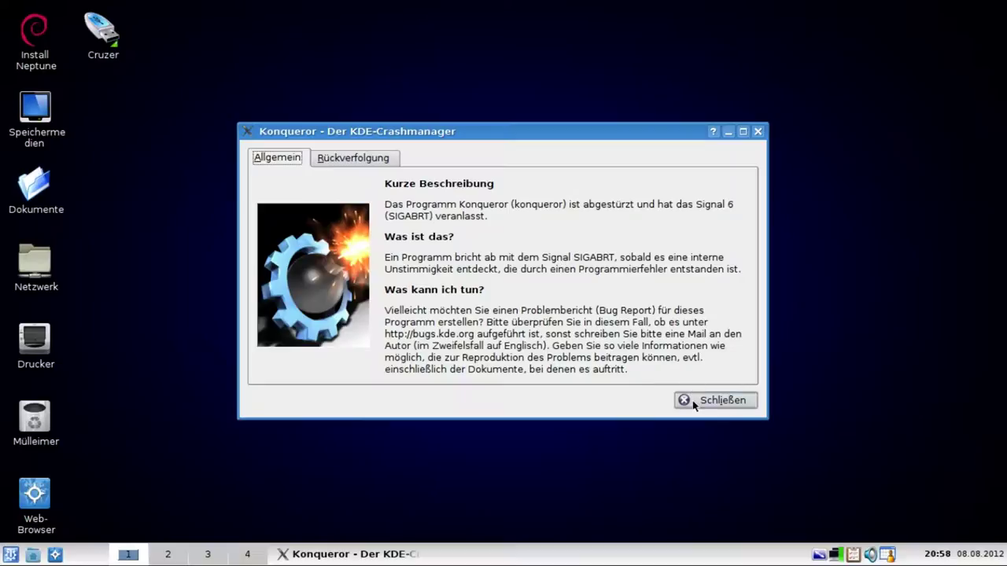
click(692, 403)
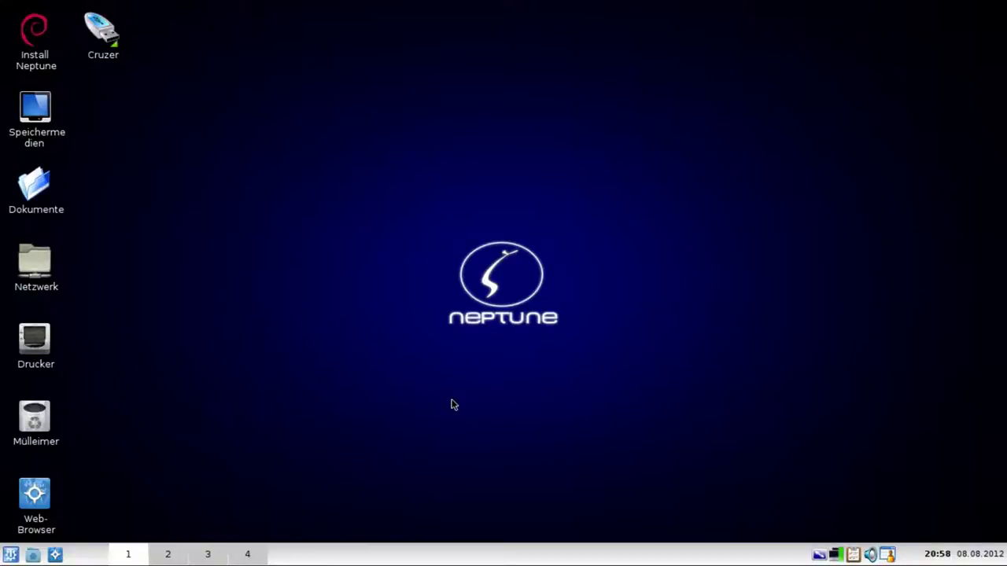
key(alt+F2)
text(xxxterm)
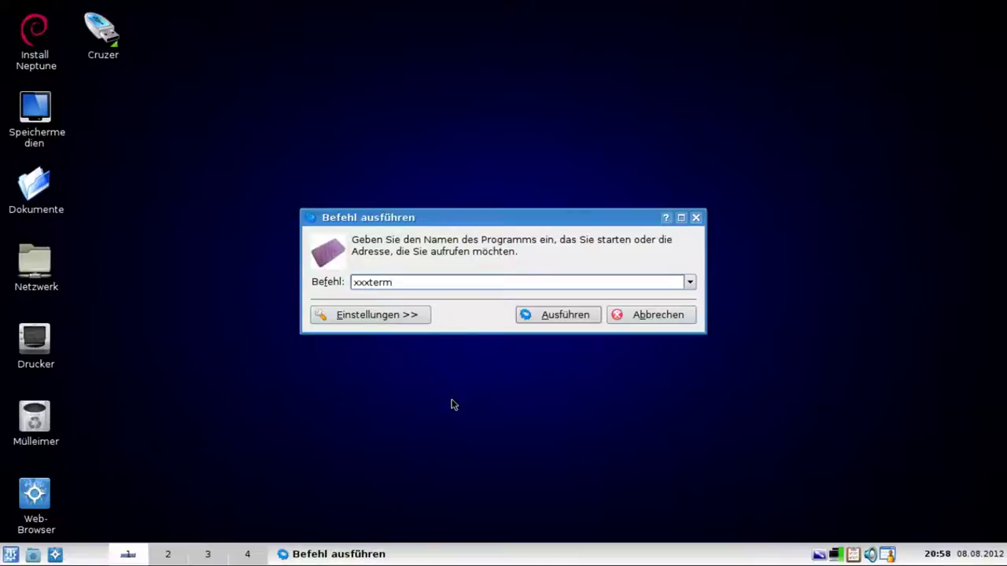
click(539, 319)
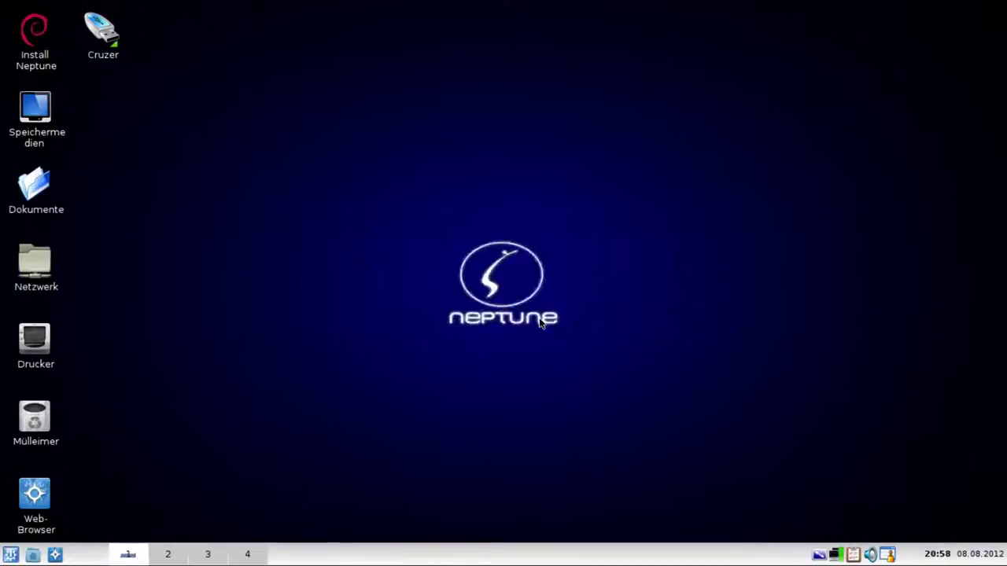
- Maximize xxxterm and load golem.de in it
click(734, 9)
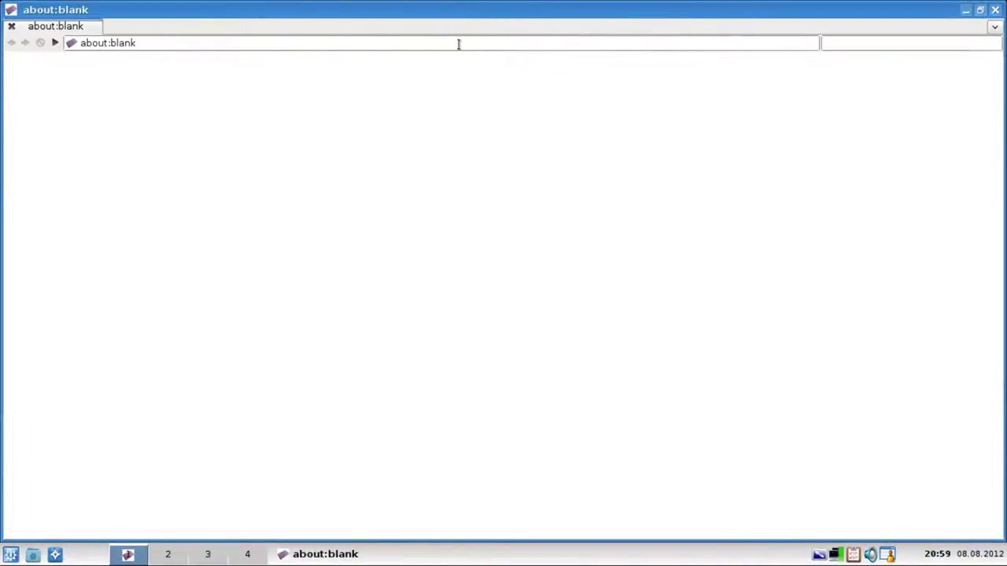
click(304, 44)
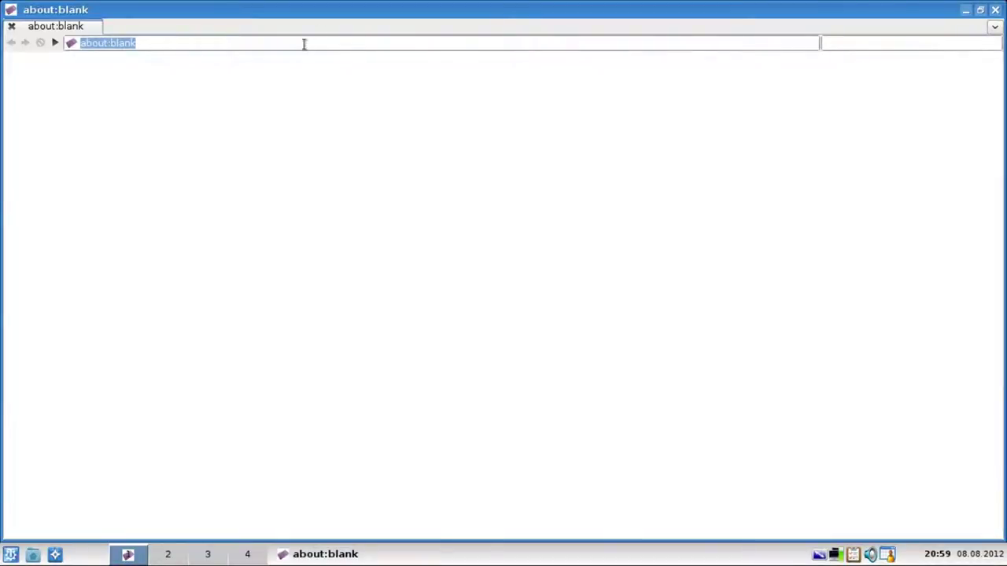
click(994, 26)
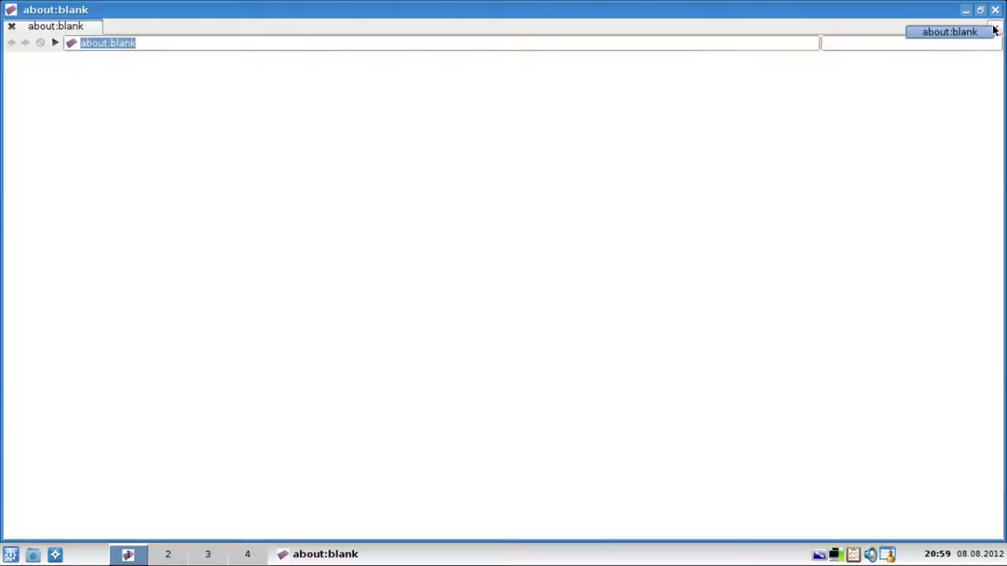
click(994, 30)
text(googl)
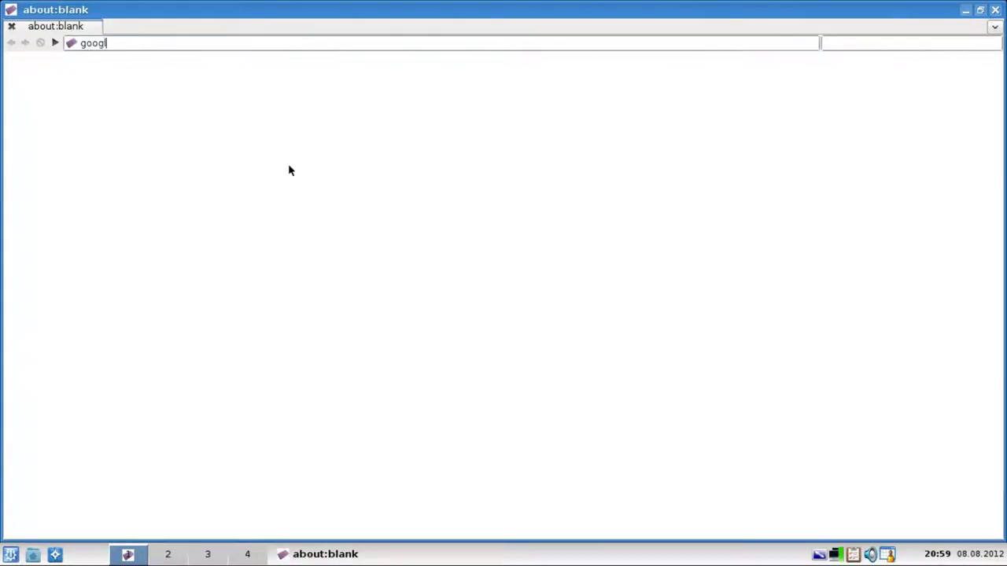
key(BackSpace)
key(BackSpace)
key(BackSpace)
key(BackSpace)
text(golem.de)
key(Return)
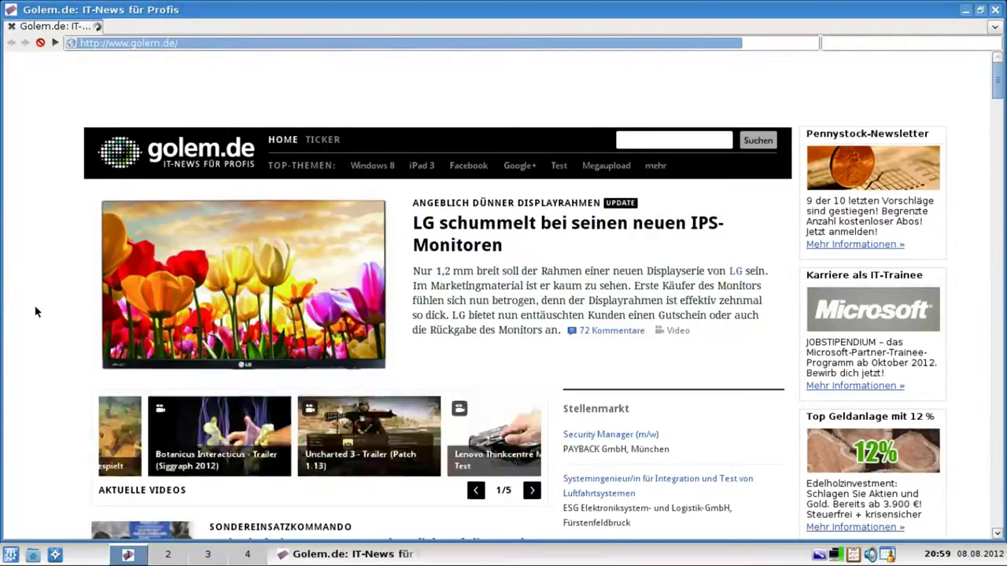
- Scroll through the Golem.de homepage, then close the xxxterm window
scroll(35, 312, down, 5)
scroll(35, 312, down, 15)
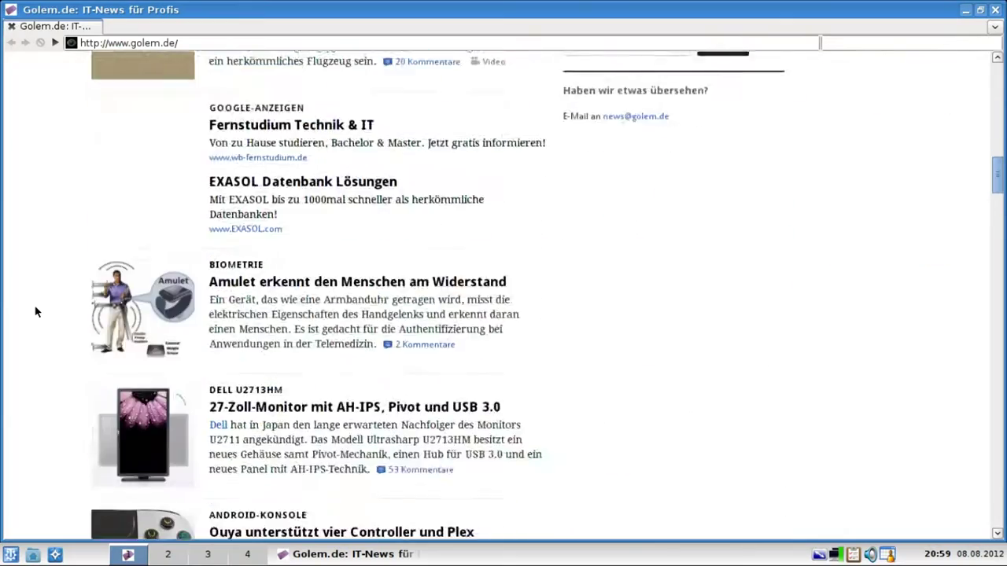
scroll(34, 312, down, 15)
scroll(35, 312, up, 12)
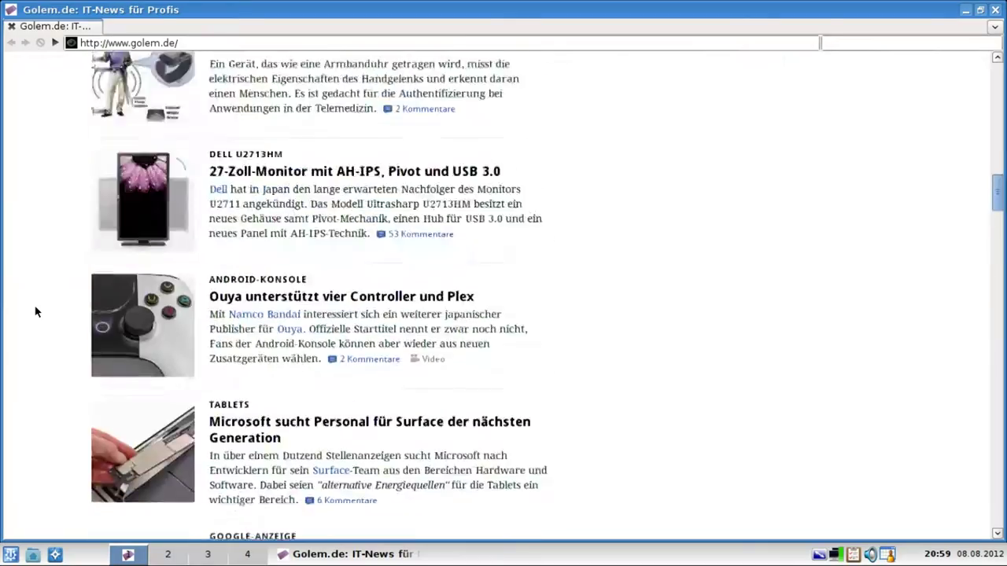
scroll(34, 313, up, 10)
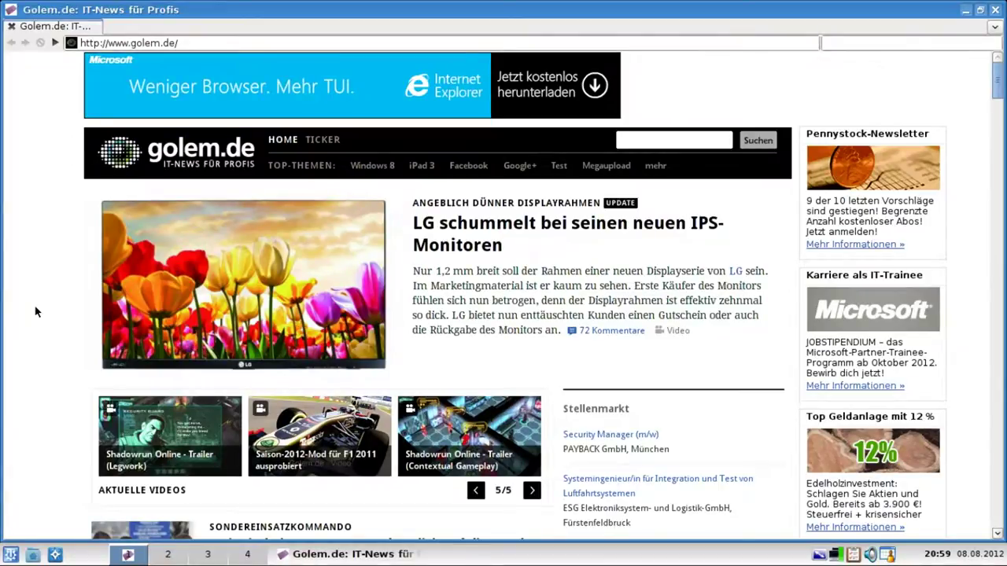
click(996, 10)
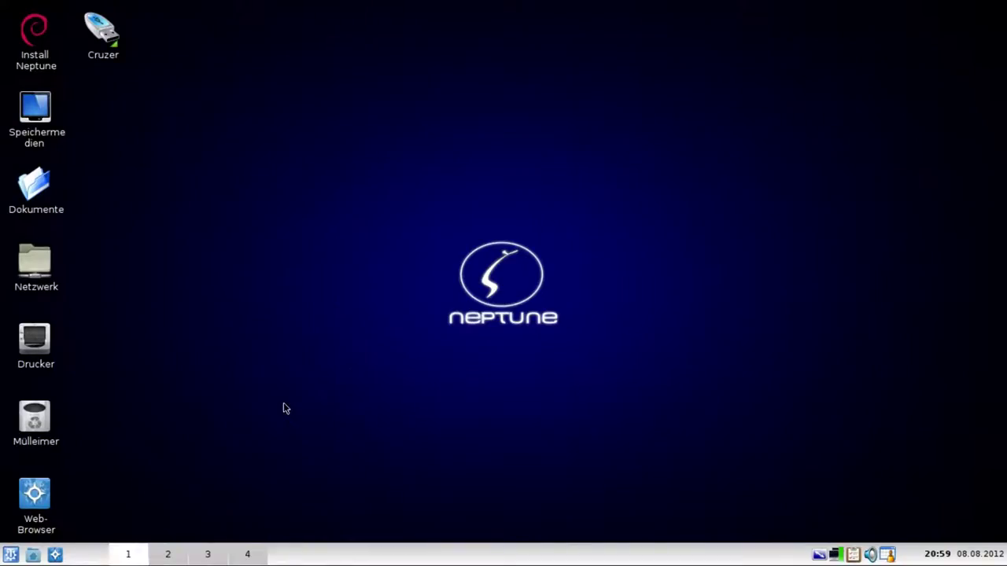
- Open Kontrollzentrum maximized on Angeschlossene Geräte > Anzeige, showing its Energiekontrolle settings
click(11, 558)
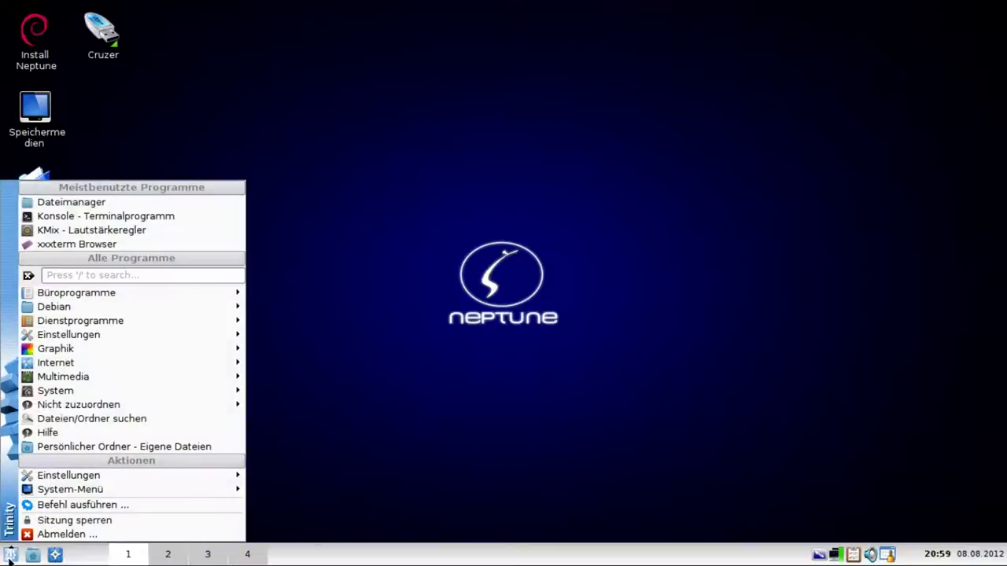
mouse_move(185, 481)
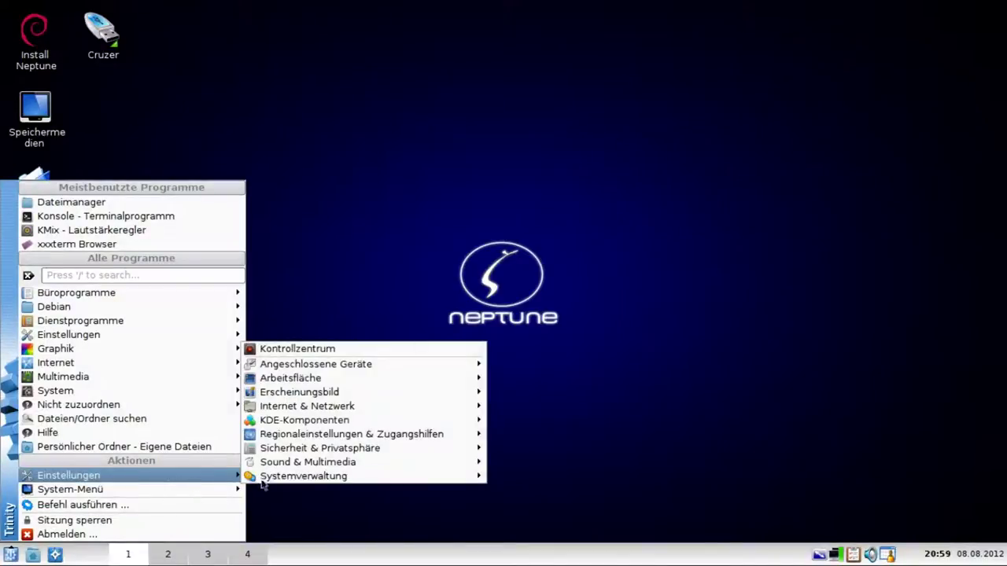
click(306, 350)
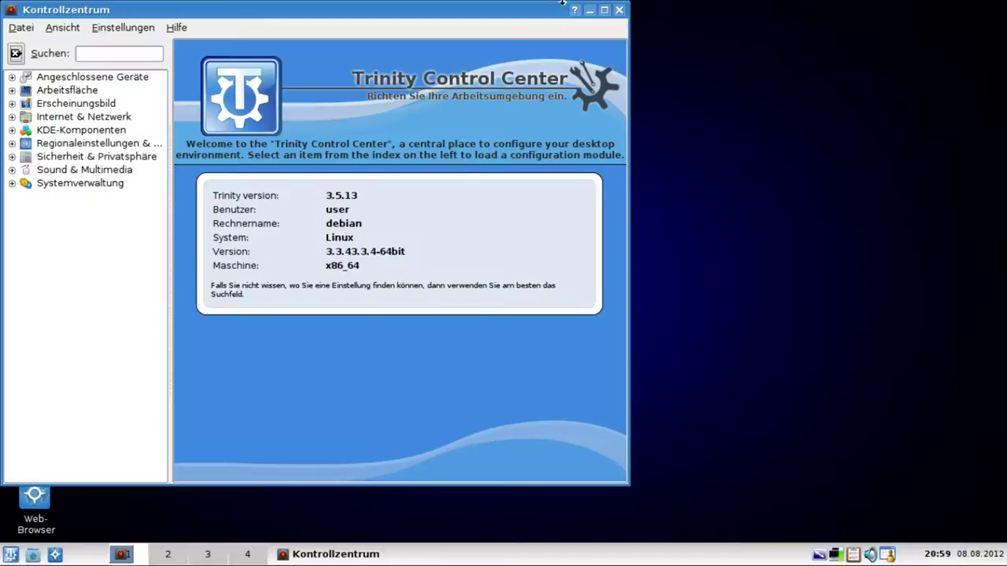
click(605, 9)
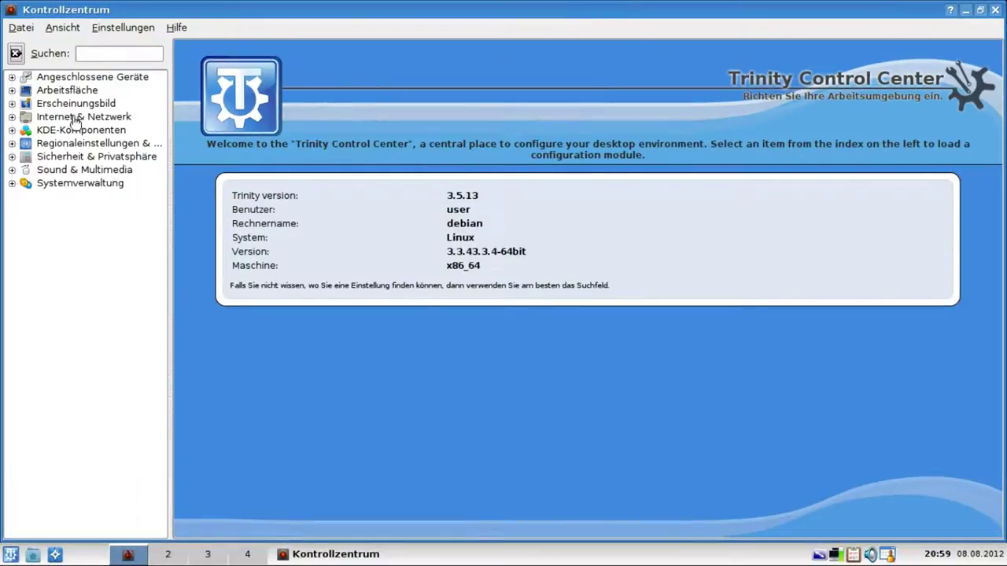
click(11, 77)
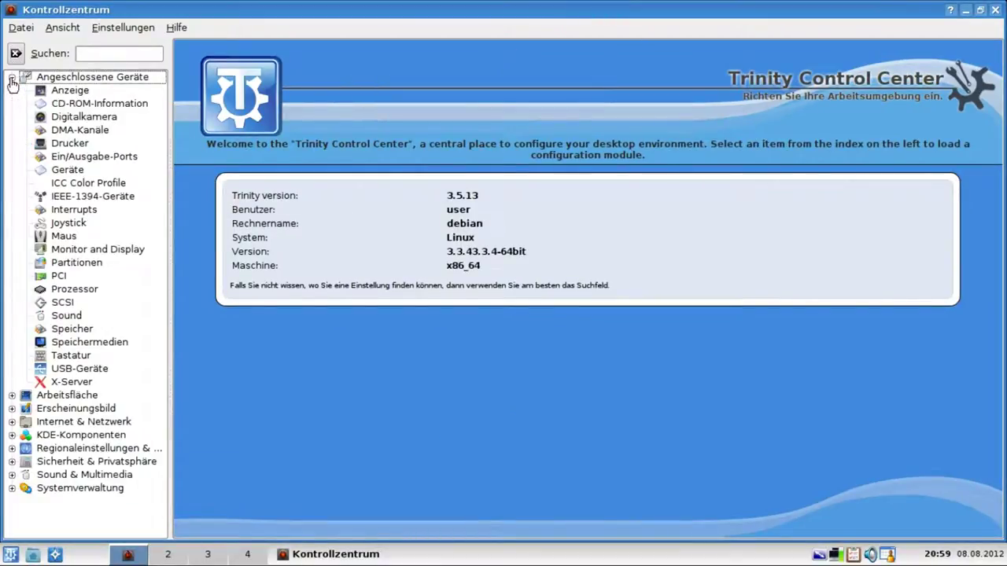
click(55, 88)
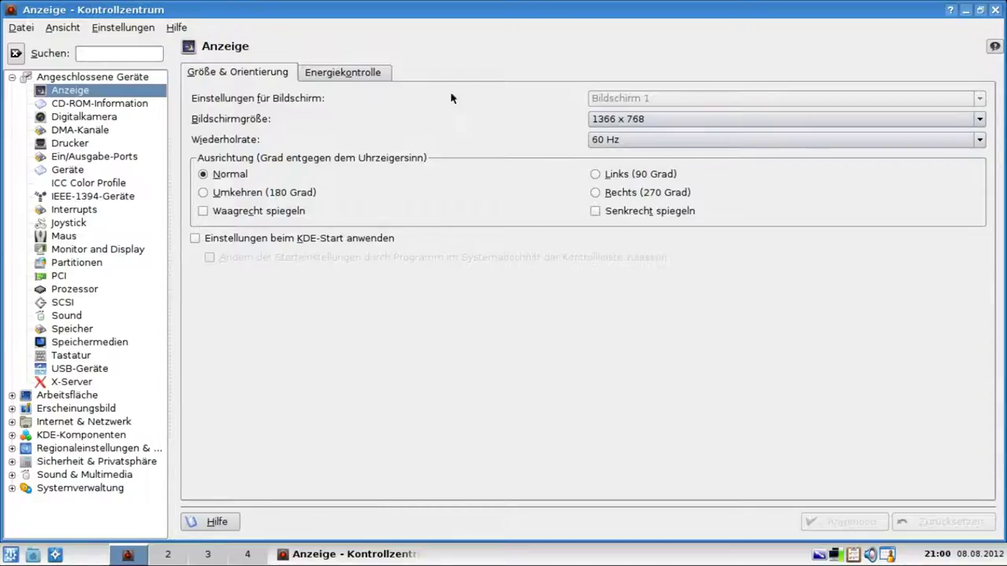
click(347, 79)
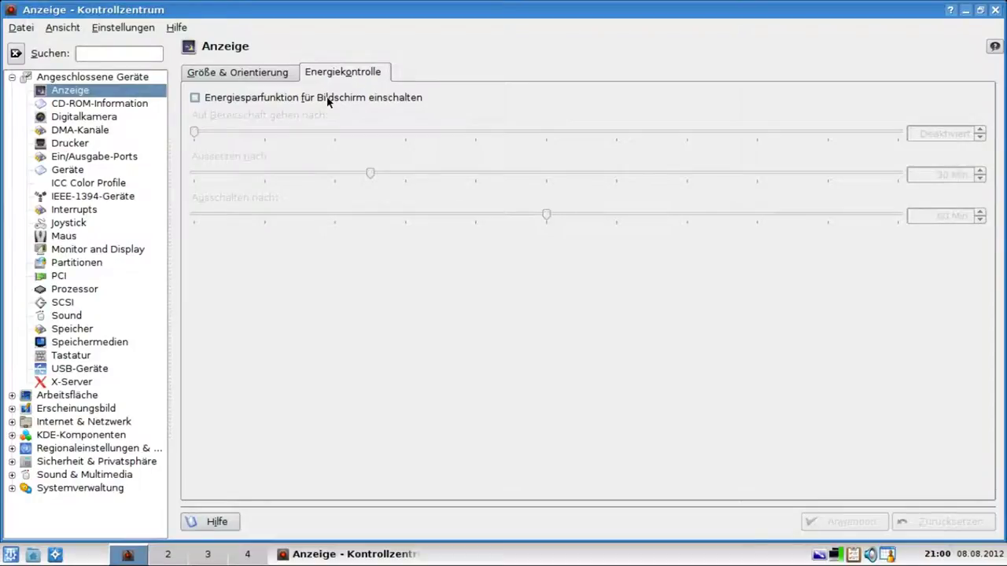
- Return to size and orientation, then visit Digitalkamera and Drucker, dismissing the CUPS connection error
click(213, 73)
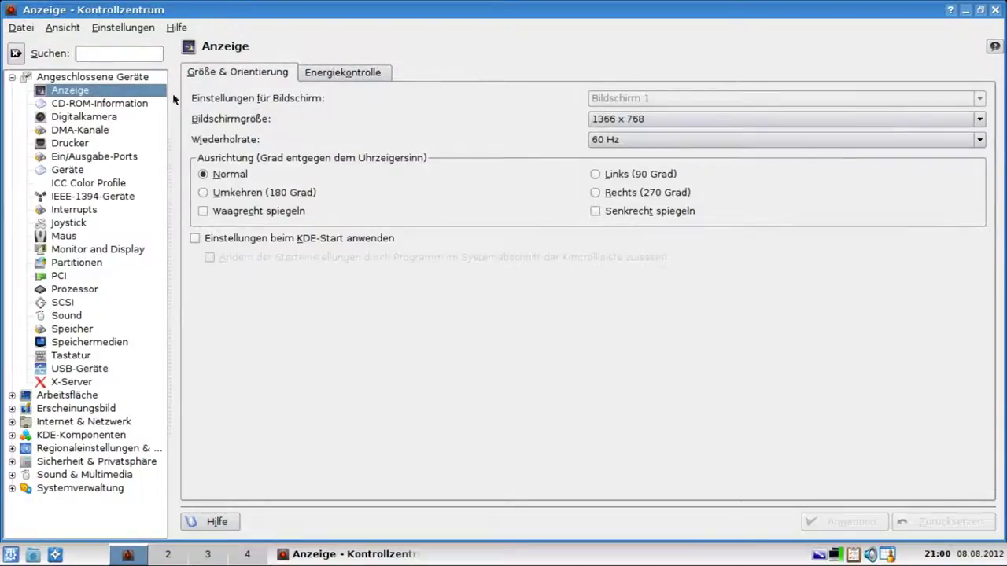
click(110, 117)
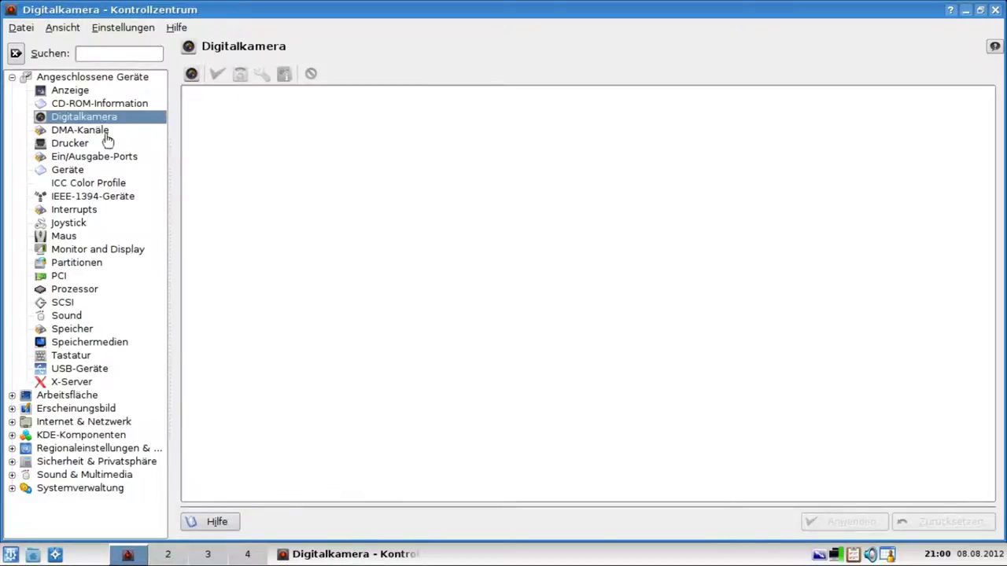
click(83, 143)
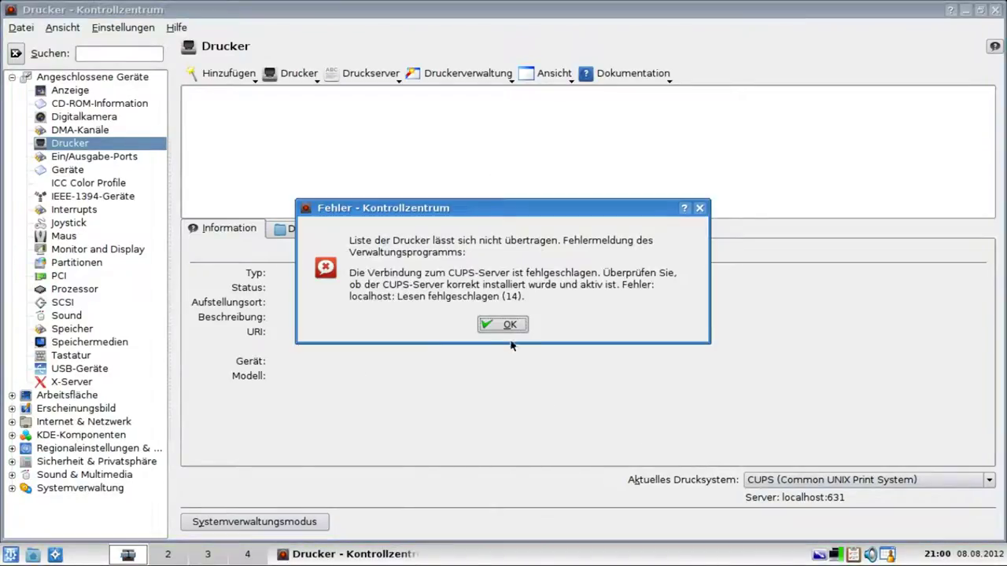
click(509, 327)
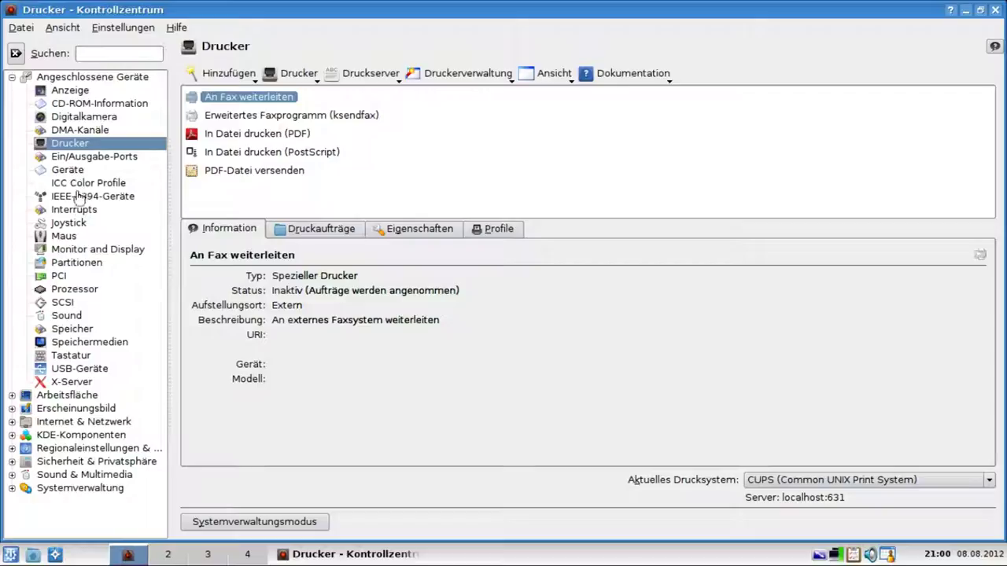
click(77, 238)
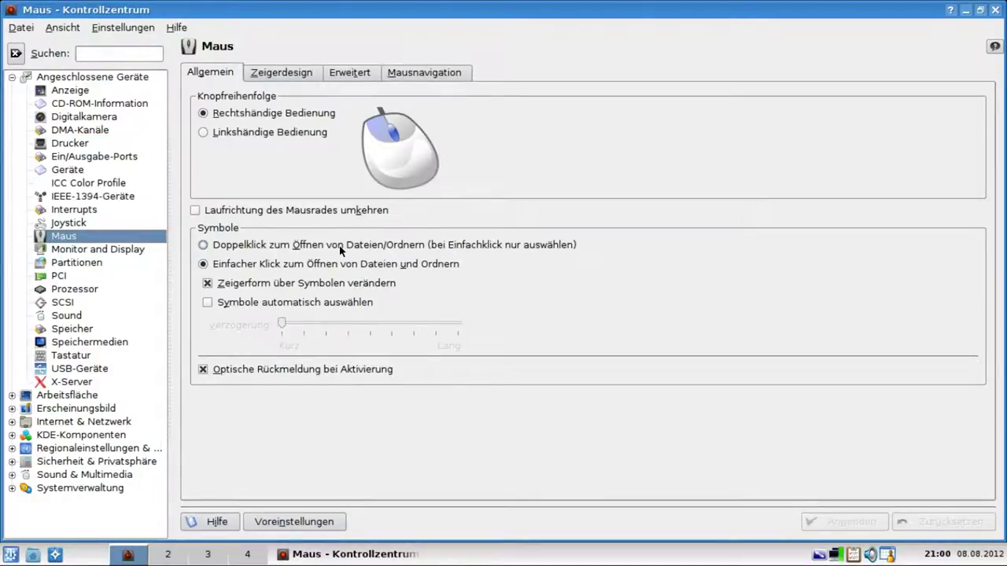
- Browse the Maus tabs Zeigerdesign, Erweitert, Mausnavigation and Allgemein, then open Monitor and Display
click(291, 74)
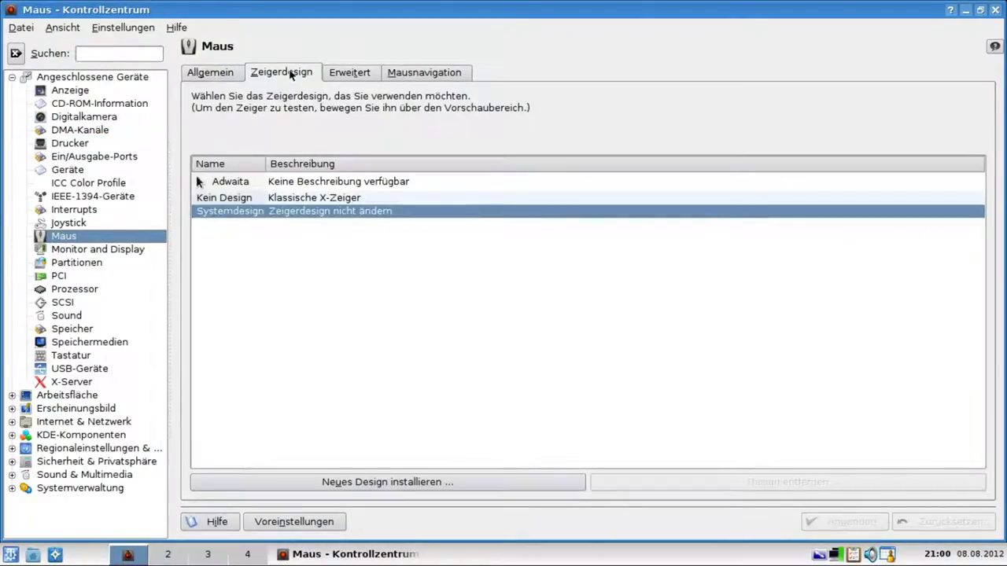
click(340, 74)
click(412, 73)
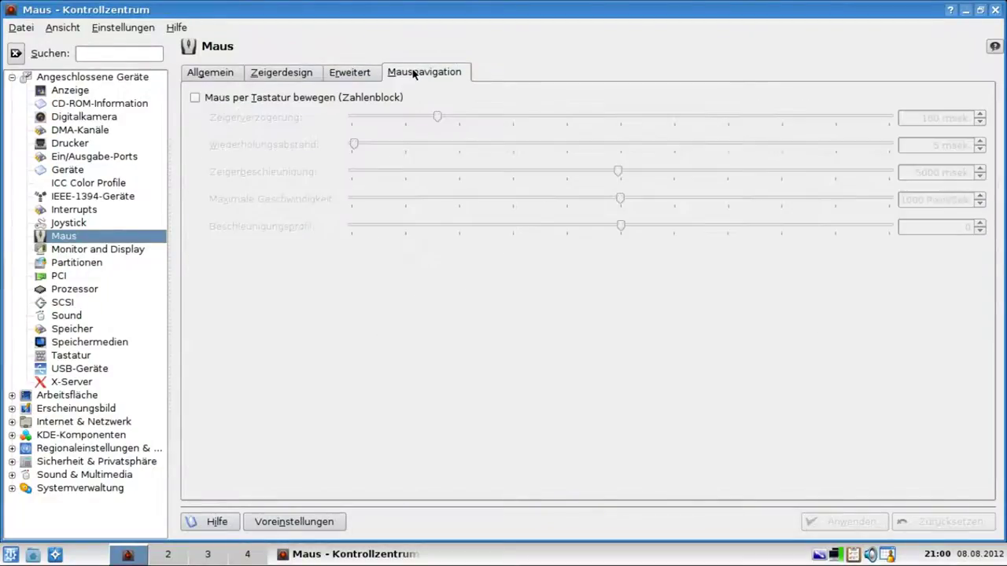
click(225, 76)
click(118, 252)
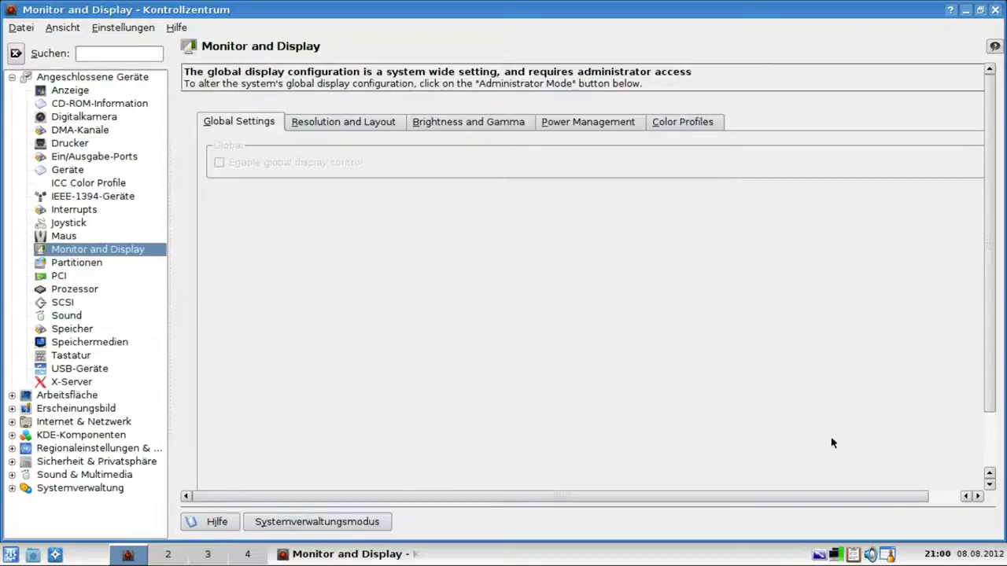
mouse_move(990, 406)
mouse_down()
mouse_move(990, 468)
mouse_move(991, 396)
mouse_up()
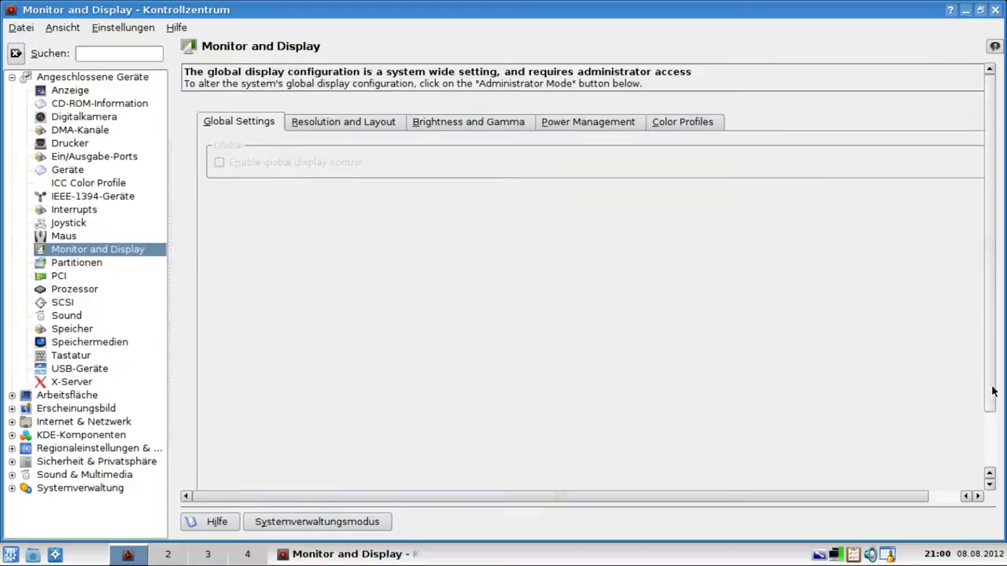
- Try administrator mode with a root password, then dismiss the wrong-password error and cancel the prompt
click(370, 522)
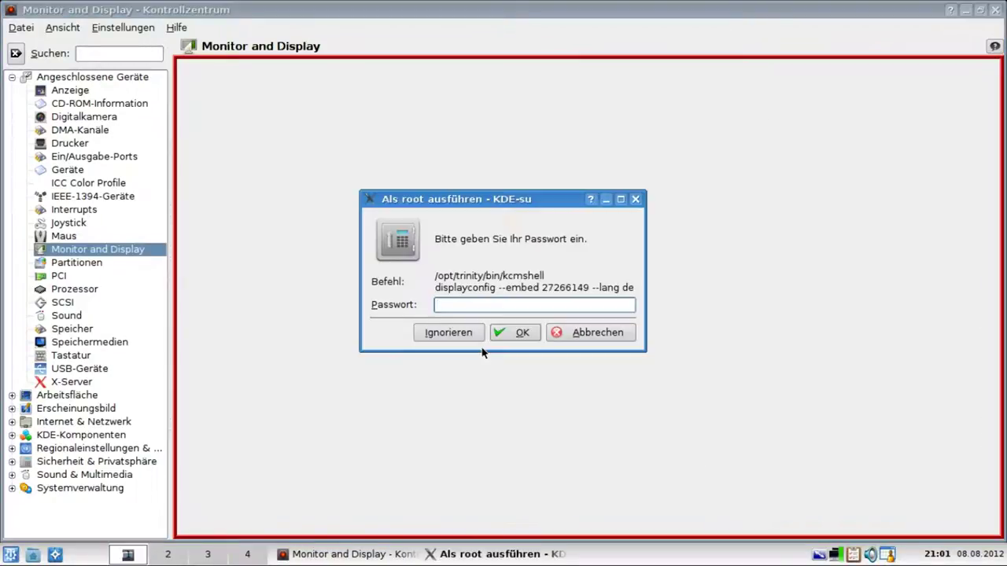
text(*****)
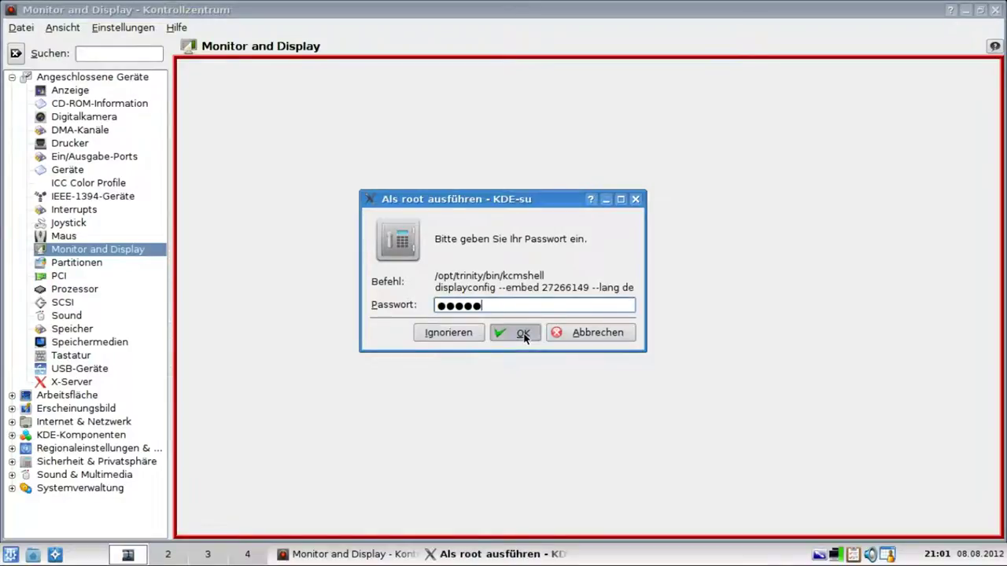
click(490, 338)
key(Return)
click(466, 334)
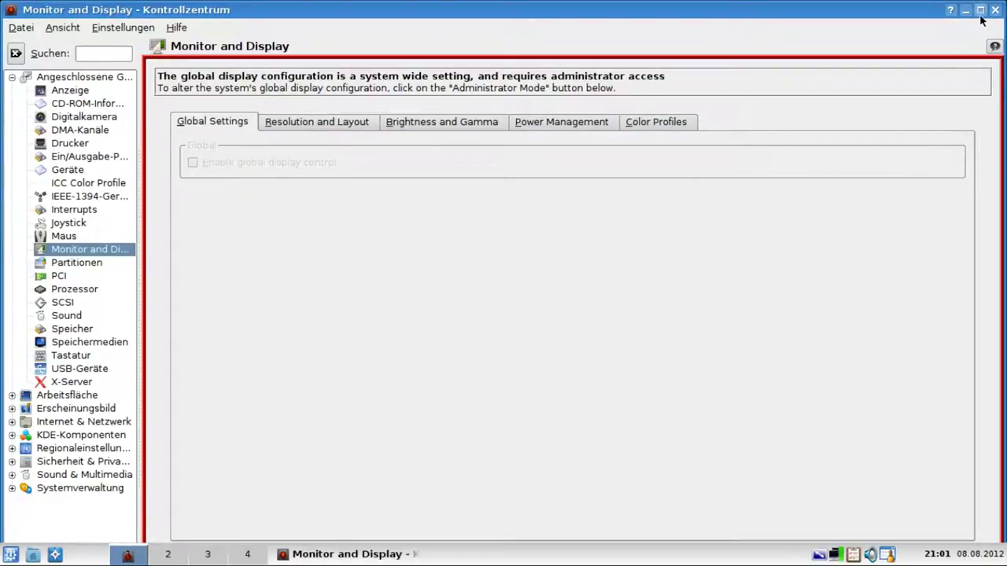
- Restore the Control Center window to a smaller size, narrow it and reposition it on screen
double_click(802, 16)
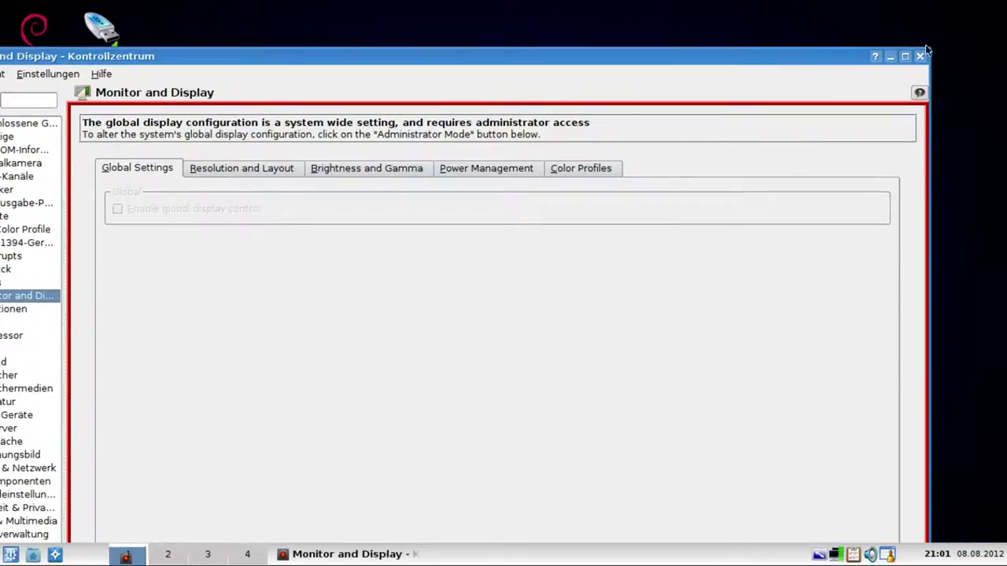
drag(929, 50, 773, 134)
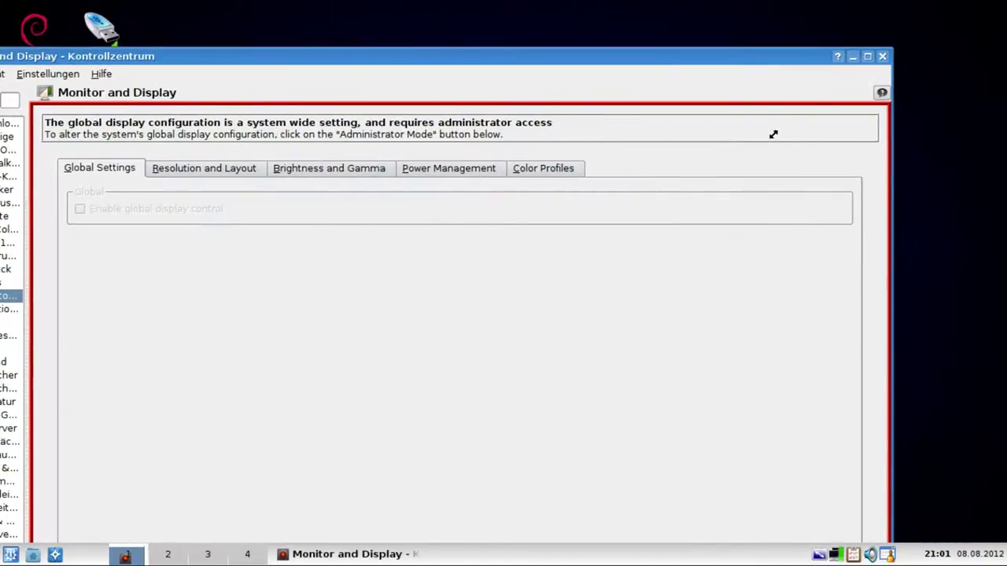
drag(573, 61, 656, 2)
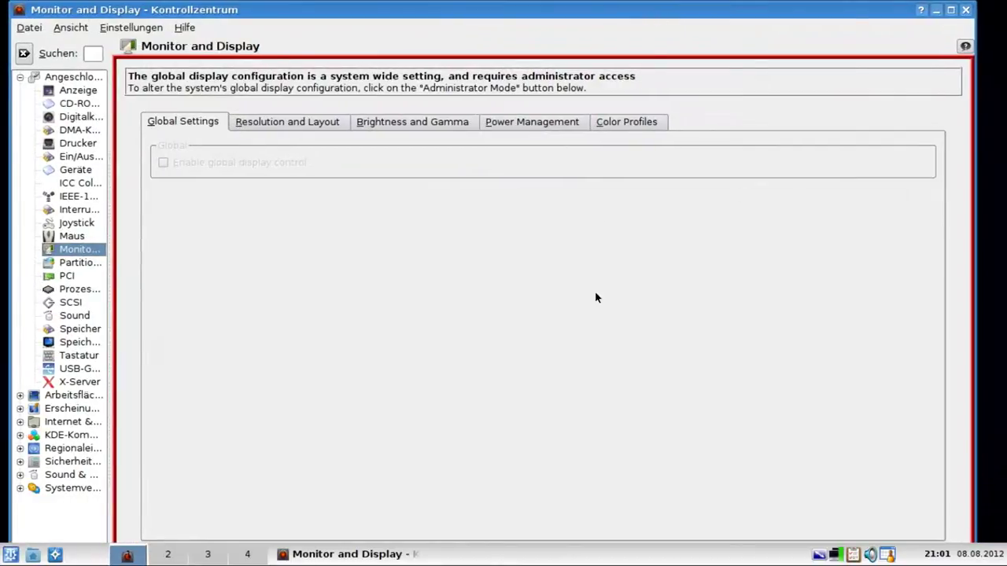
drag(588, 318, 609, 322)
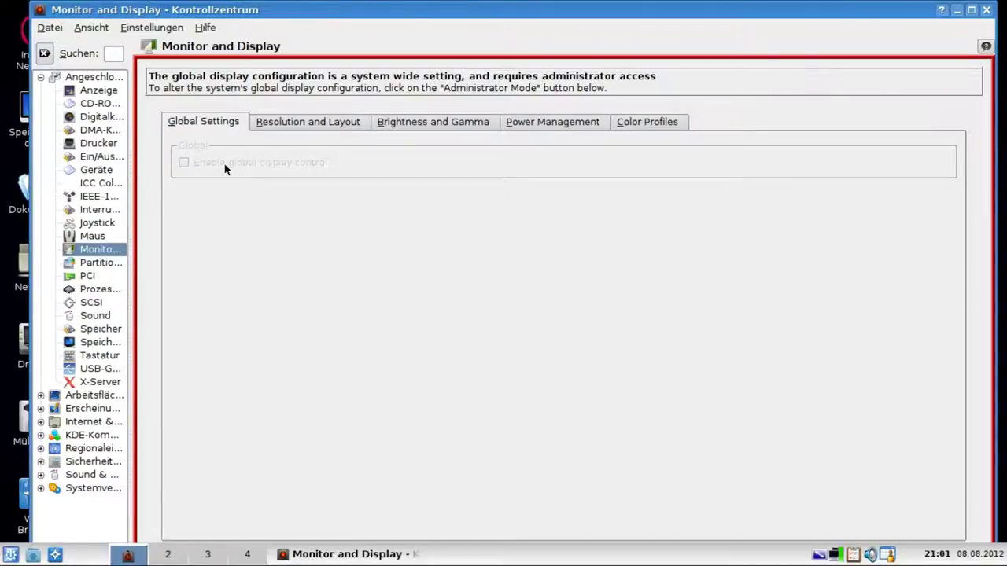
- Look through the Resolution and Layout, Brightness and Gamma, Power Management and Color Profiles tabs
click(304, 127)
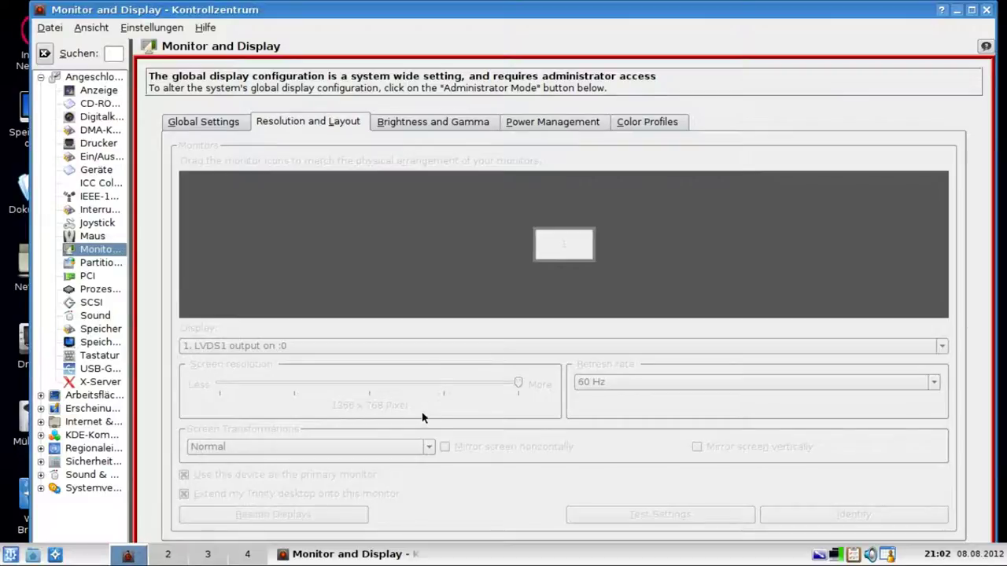
click(436, 128)
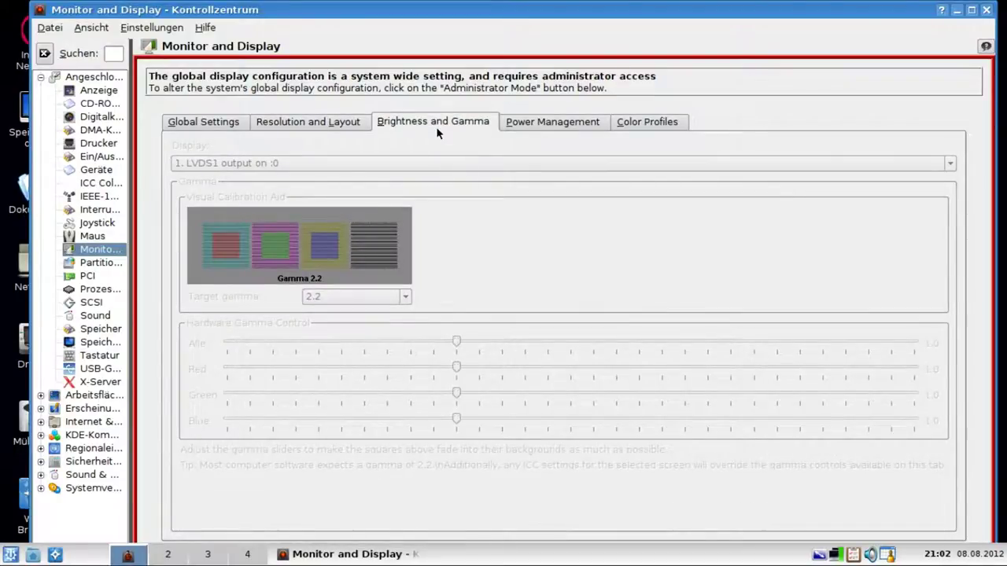
click(522, 126)
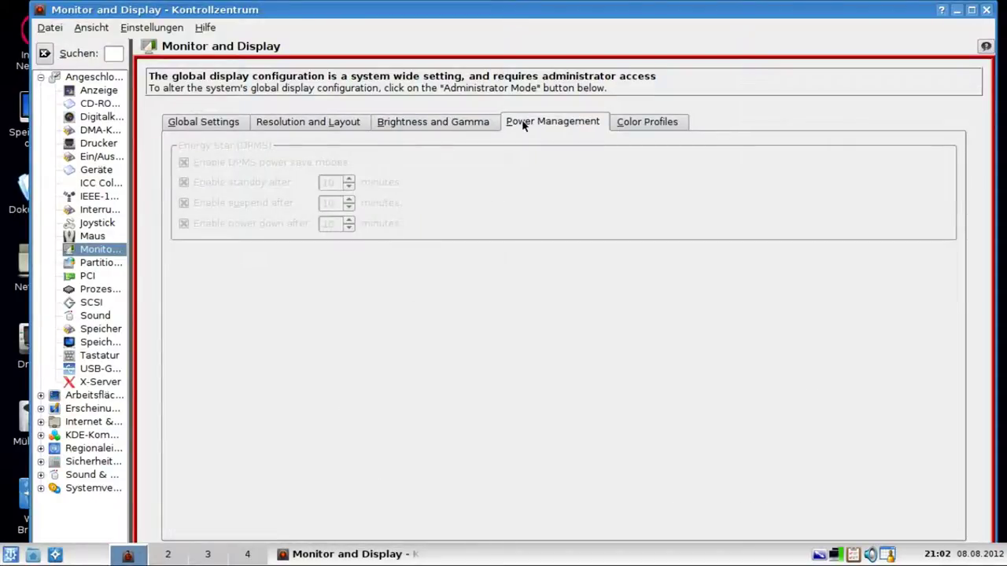
click(631, 125)
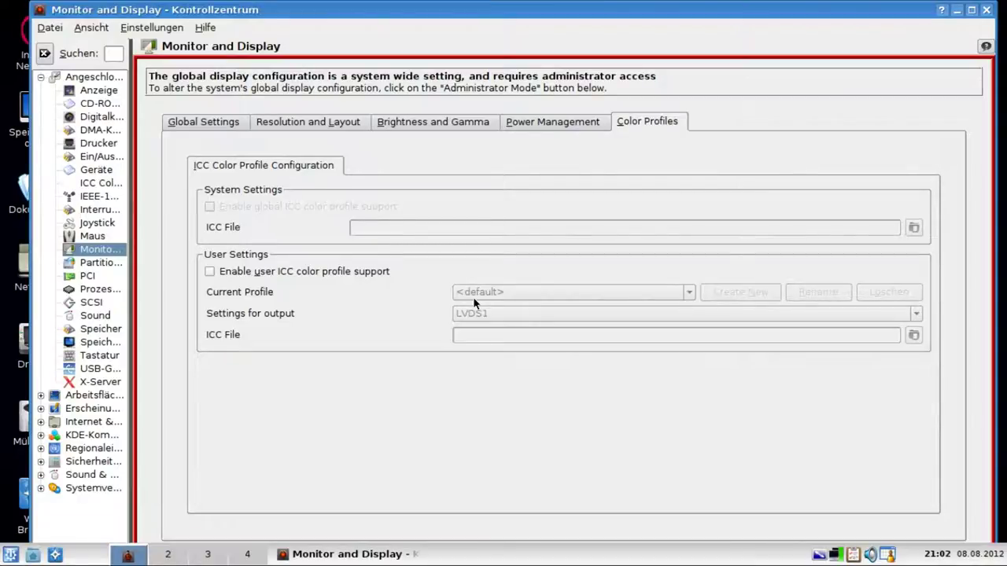
- Tick Enable user ICC color profile support and check the profile list, keeping <default>
click(319, 273)
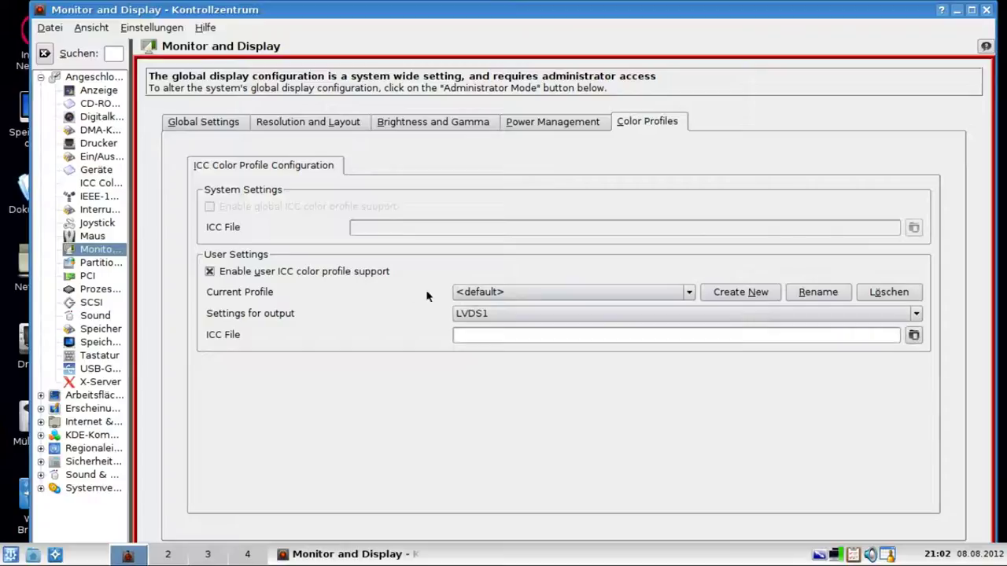
click(549, 297)
click(674, 289)
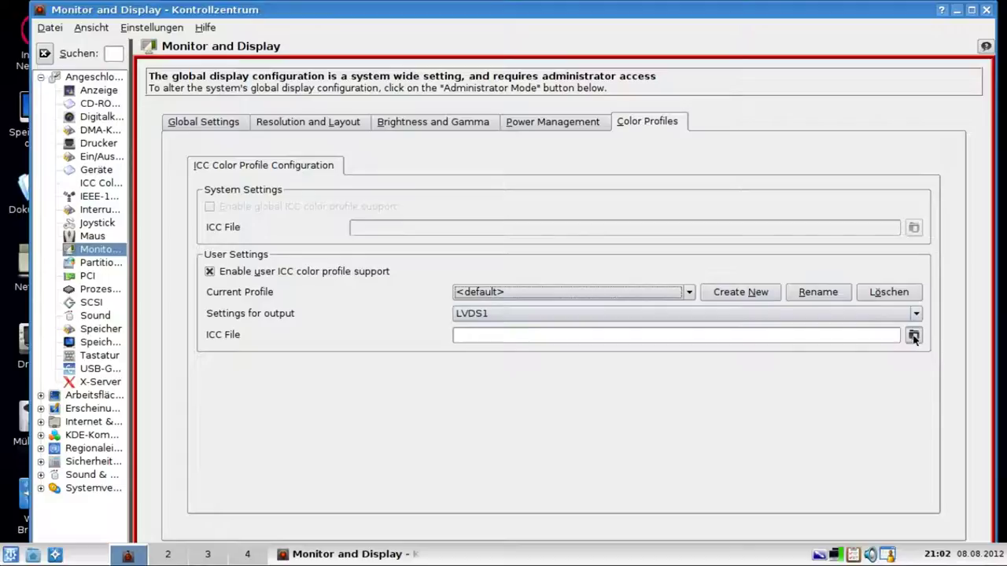
- Turn ICC profile support back off, open Partitionen, widen the module sidebar and maximize the window
click(288, 276)
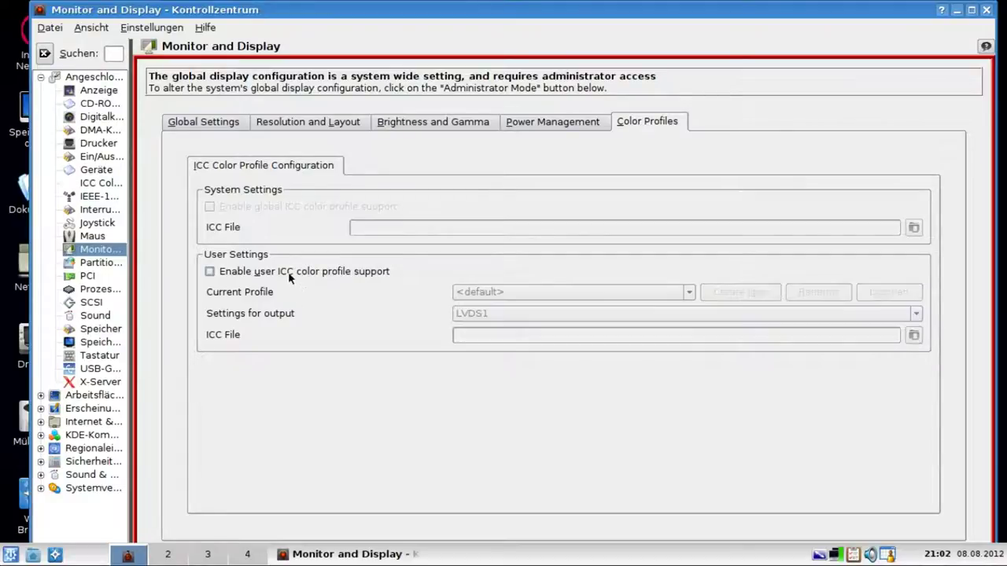
click(114, 264)
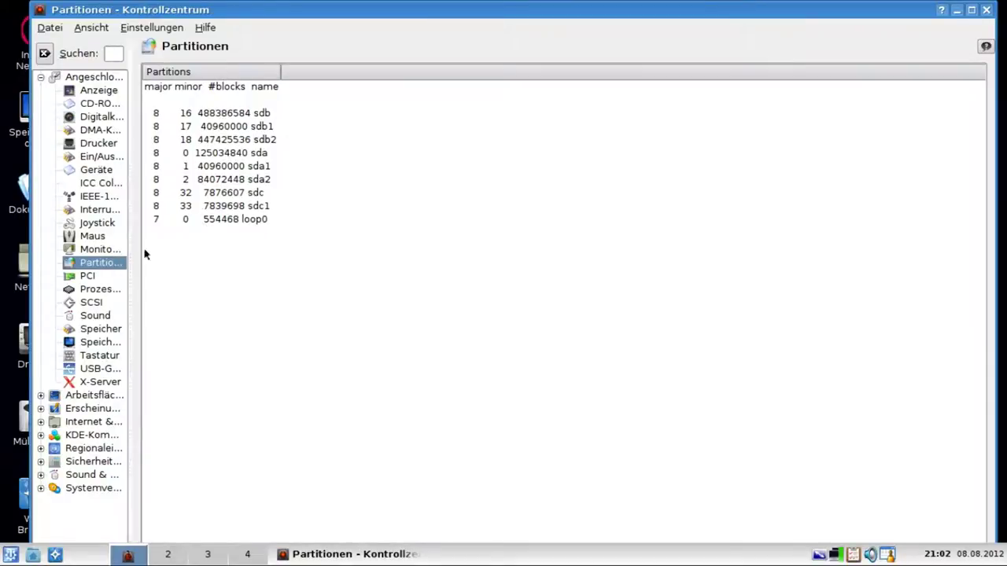
drag(131, 251, 339, 241)
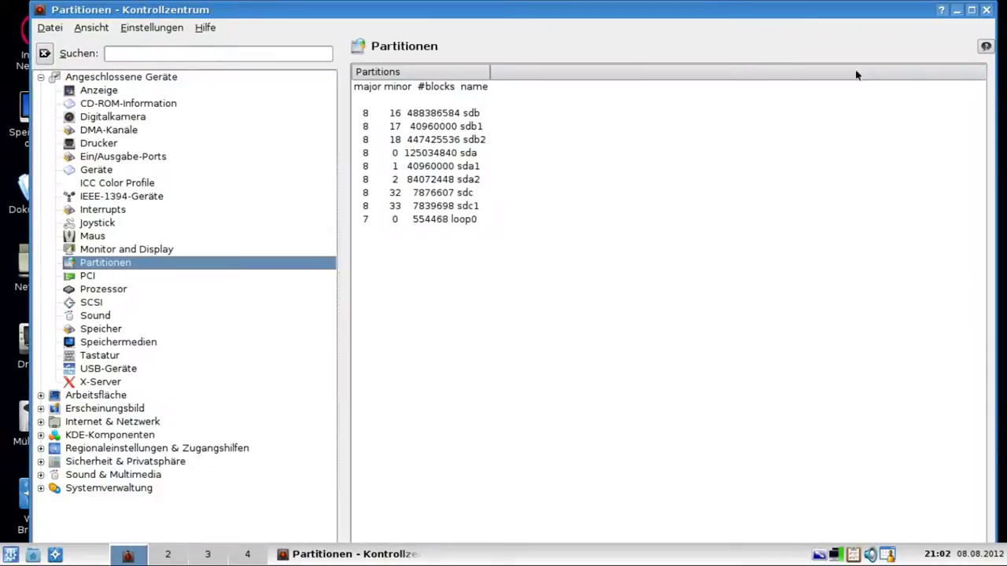
click(973, 10)
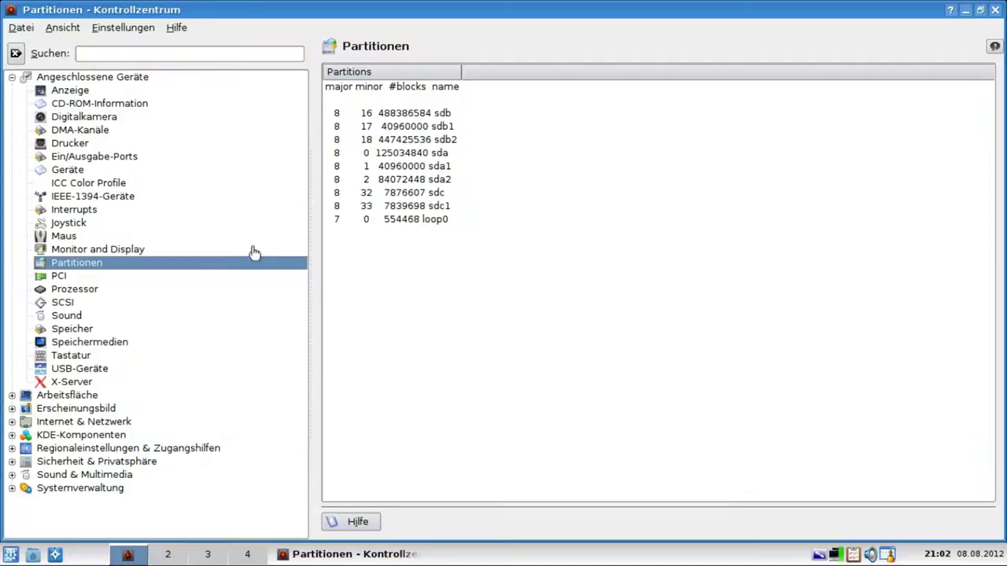
- Browse the Prozessor, Sound and Speichermedien modules in the tree
click(76, 291)
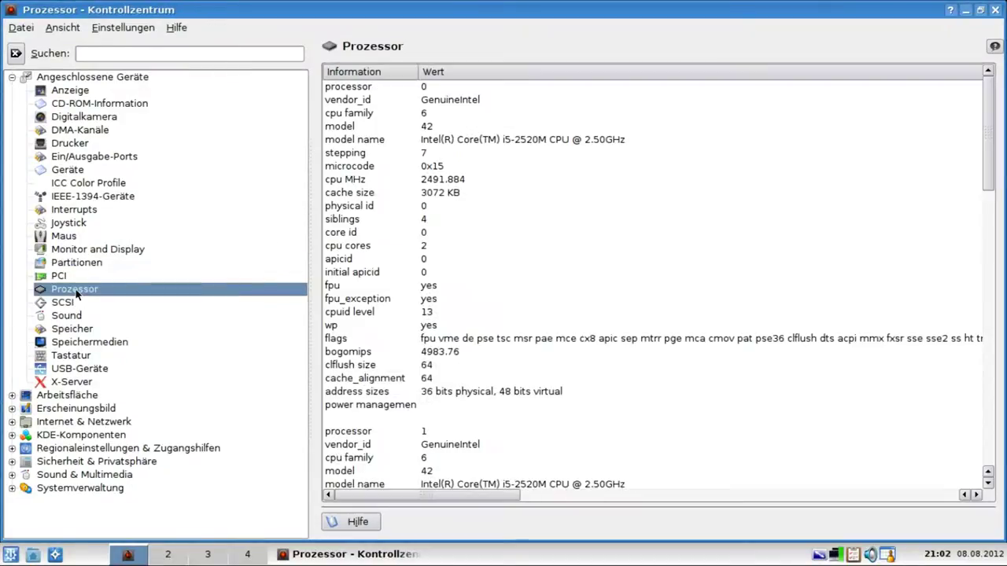
scroll(529, 329, down, 3)
scroll(529, 329, up, 3)
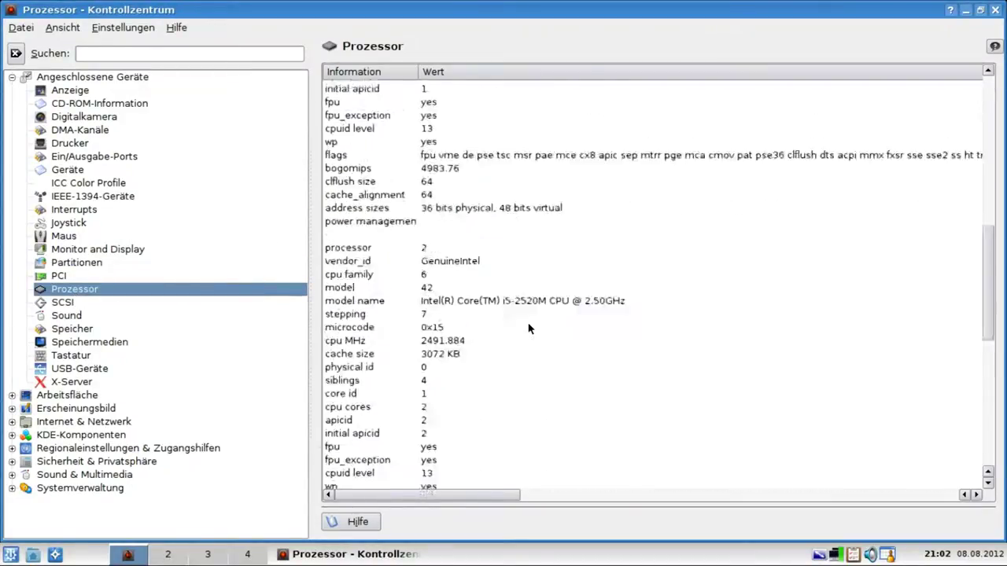
click(70, 316)
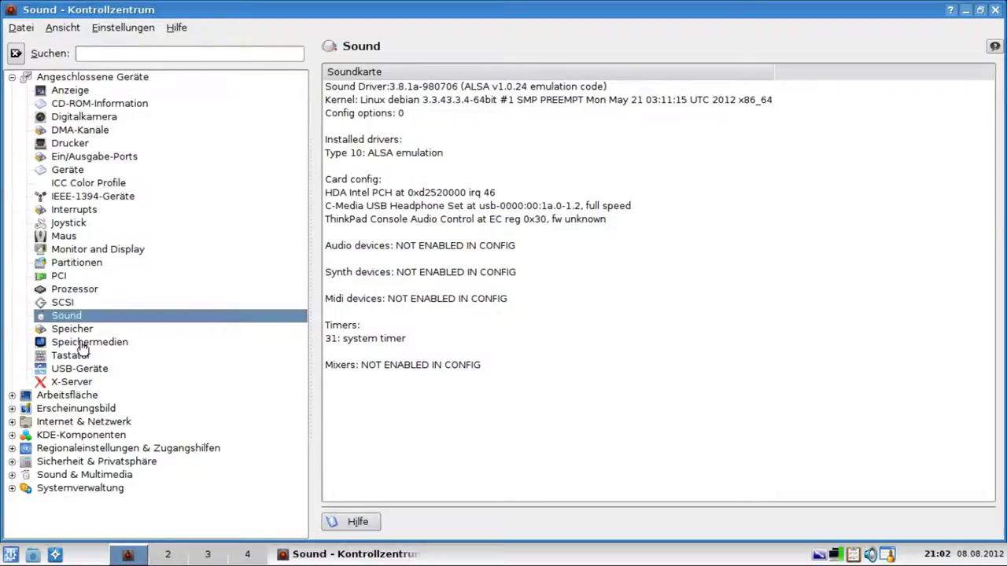
click(81, 343)
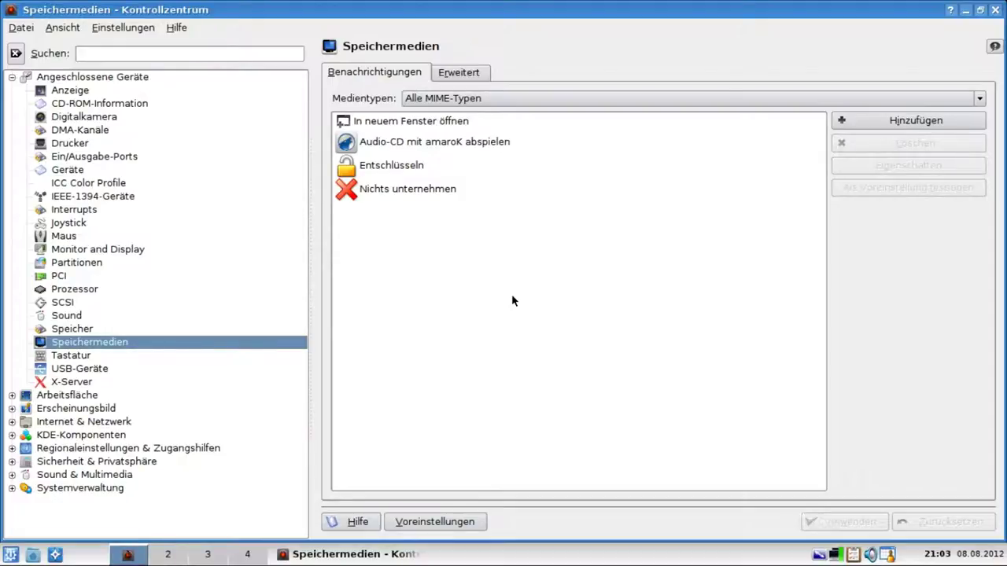
- Show the actions for the Eingebundene Kamera media type and view the Erweitert storage media options
click(541, 103)
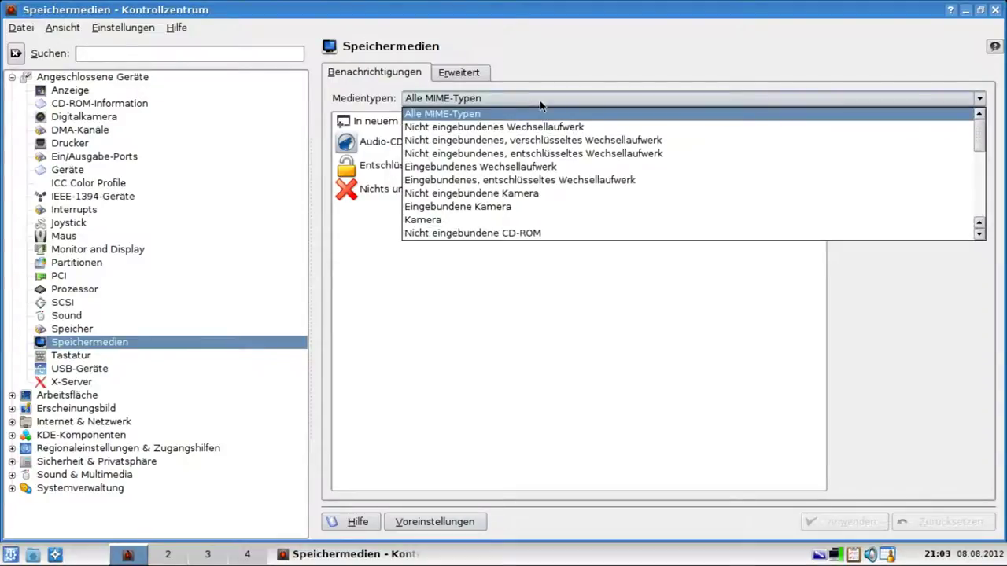
click(526, 207)
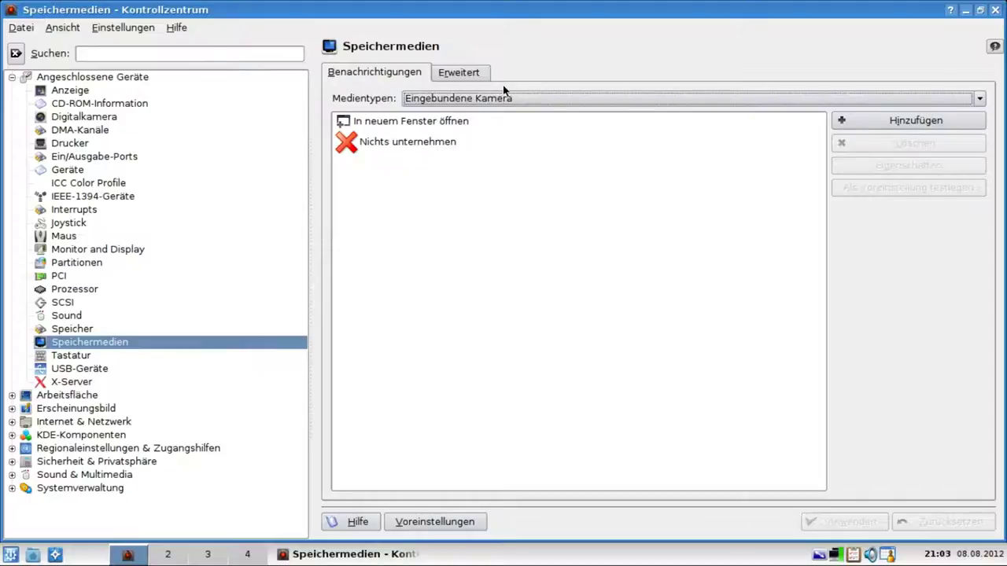
click(472, 83)
click(397, 74)
- View Tastatur and USB-Geräte, then collapse Angeschlossene Geräte and scroll its overview page
click(73, 356)
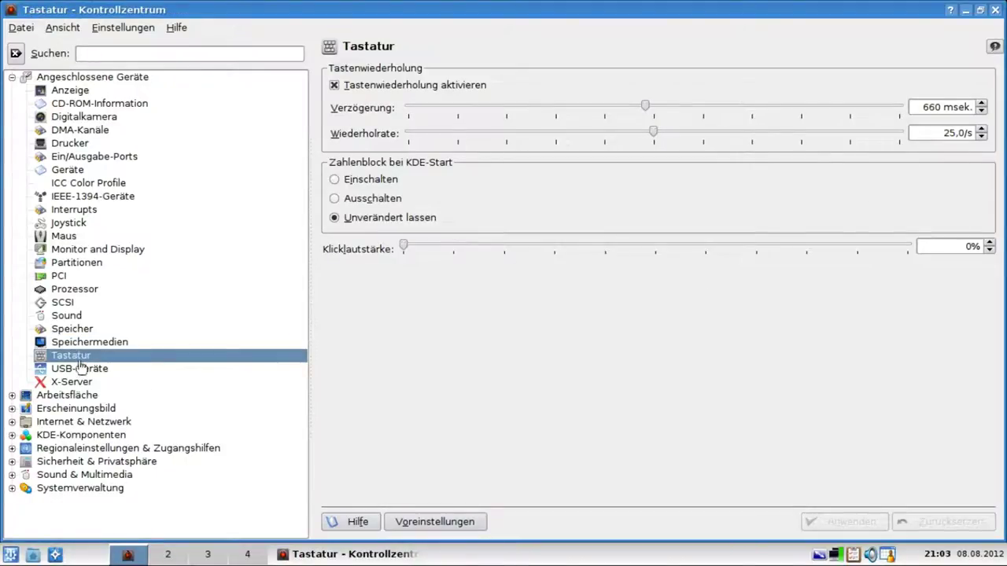
click(83, 369)
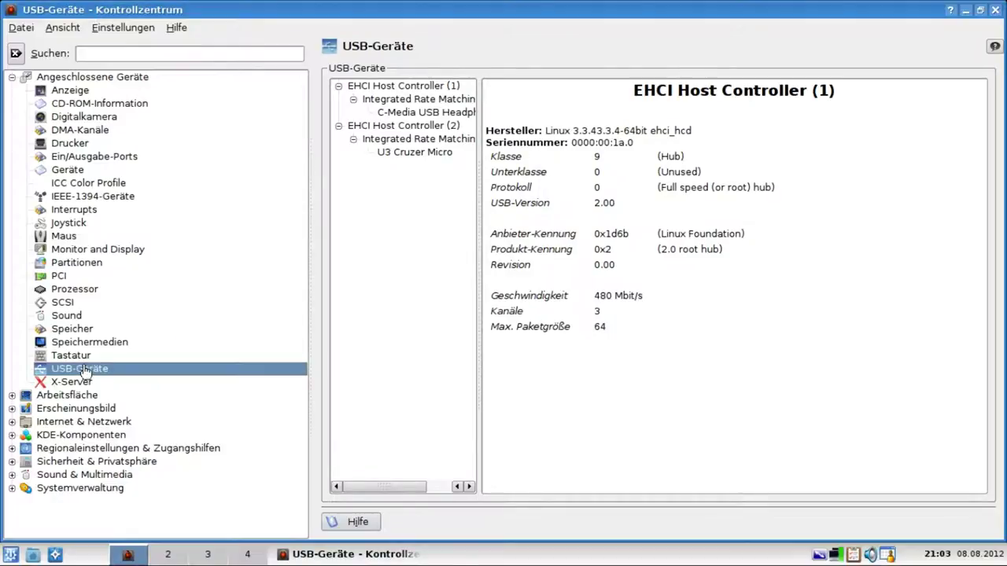
click(116, 77)
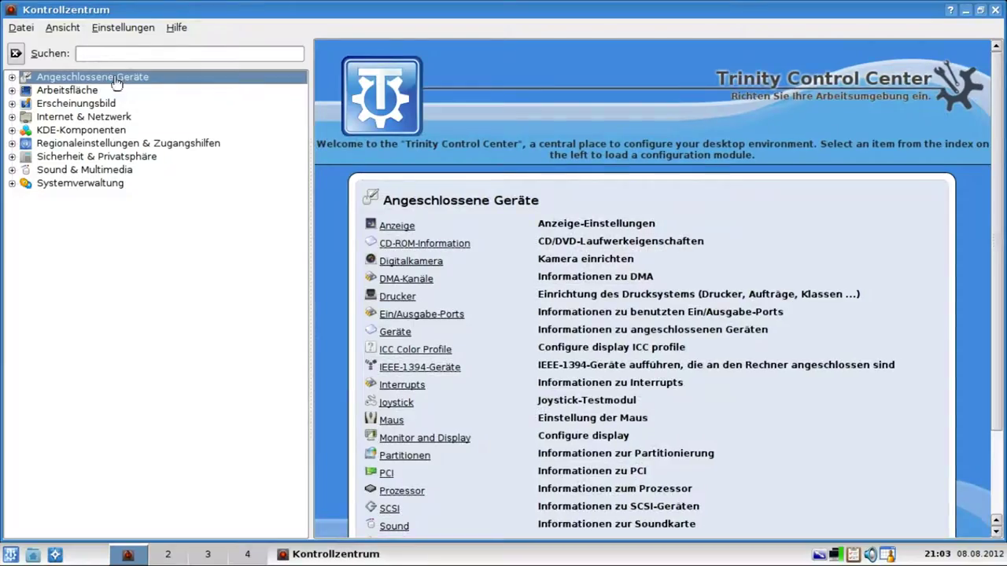
scroll(358, 262, down, 3)
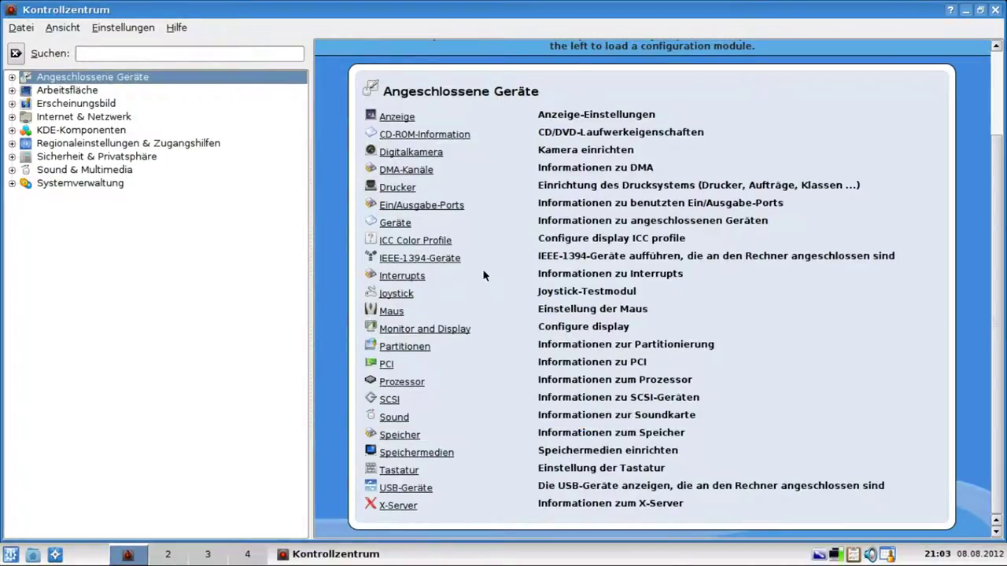
- Try the Drucker module, dismiss its CUPS connection error, then open the Tastatur and Maus settings
click(392, 189)
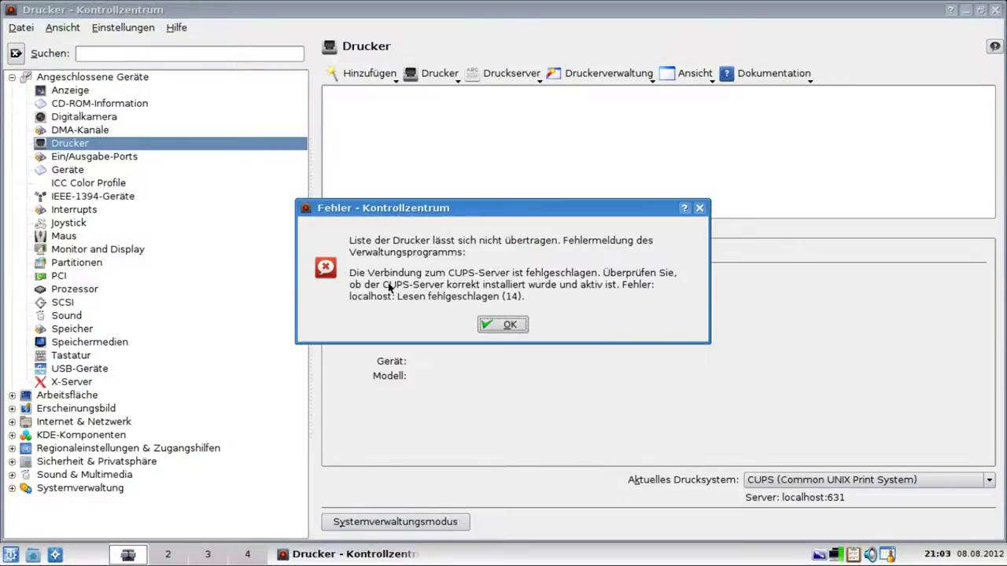
click(492, 325)
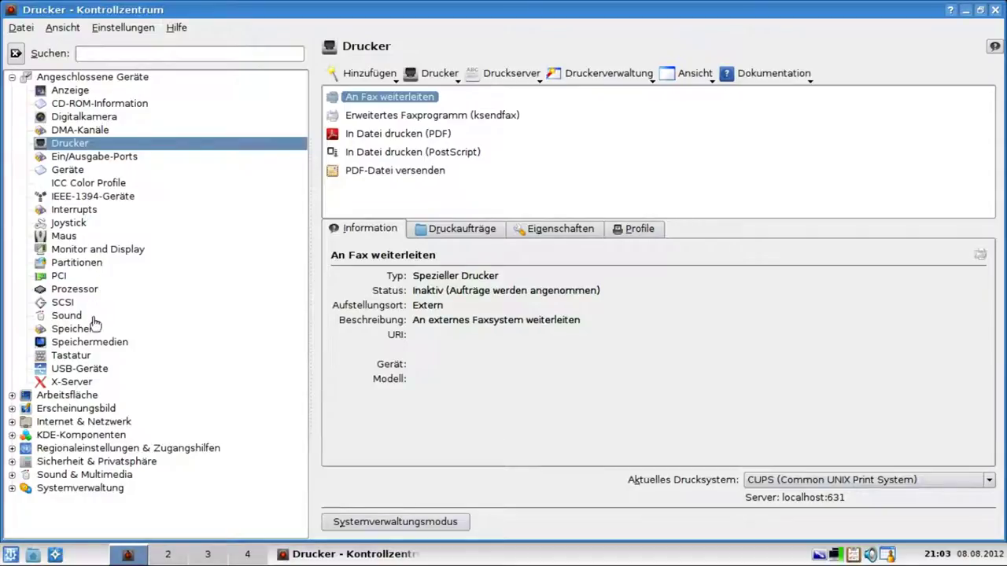
click(82, 358)
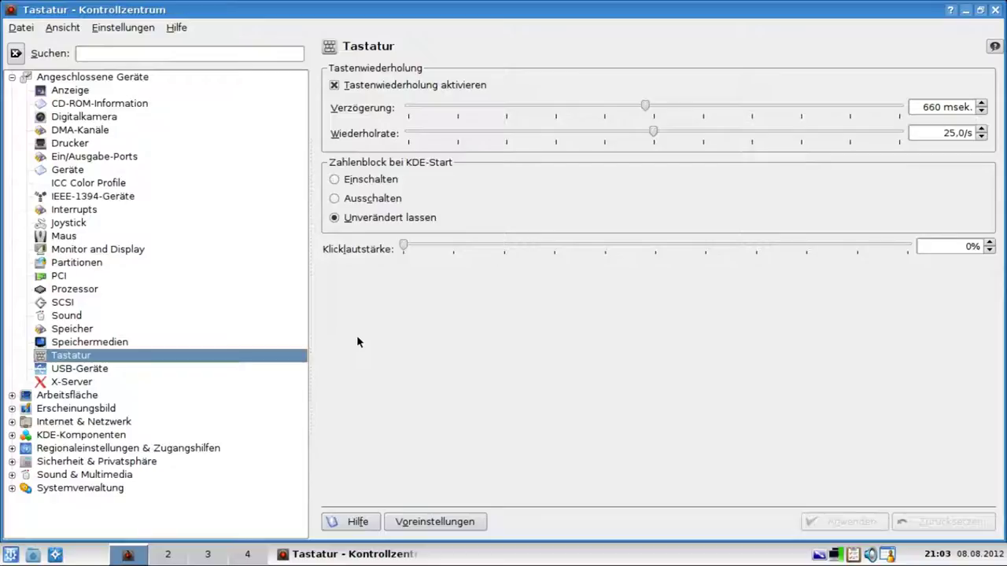
click(90, 237)
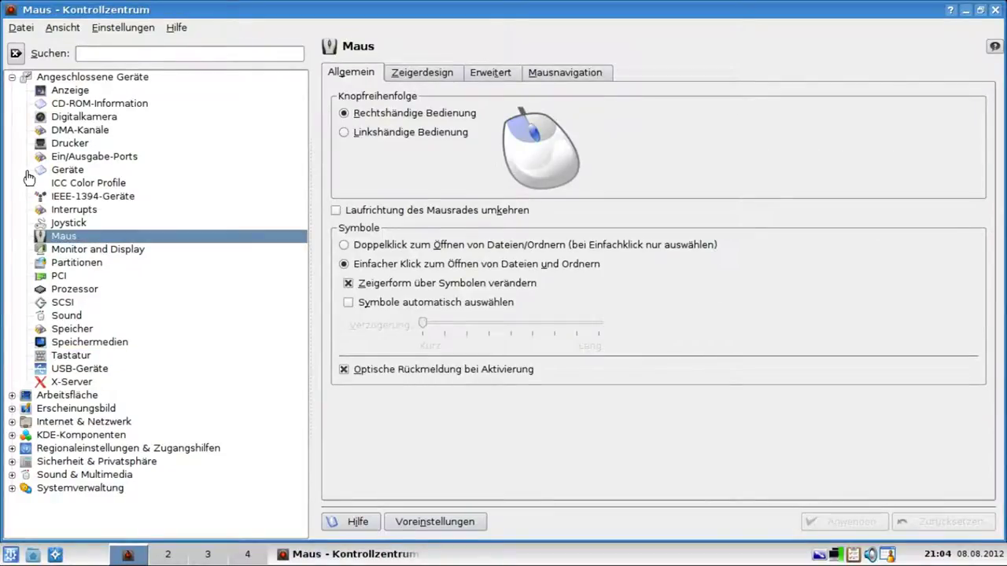
- Collapse Angeschlossene Geräte, expand Arbeitsfläche and open Kontrollleisten from its overview
click(12, 77)
click(11, 91)
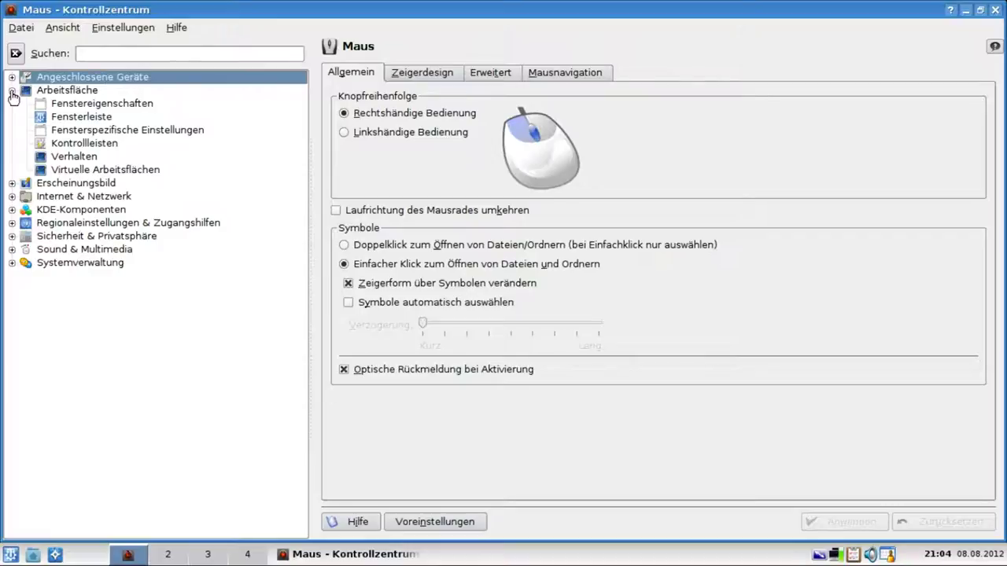
click(56, 91)
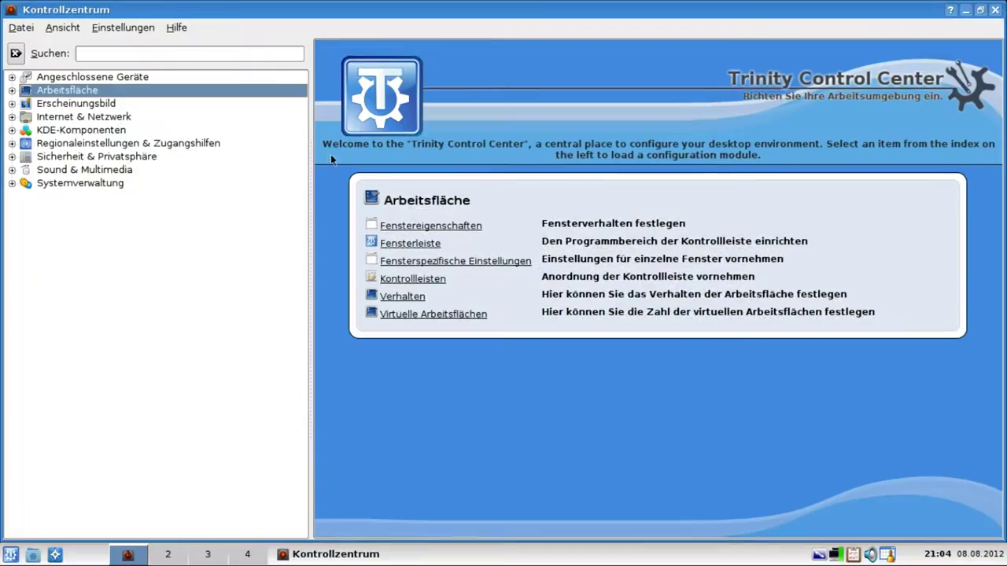
click(412, 278)
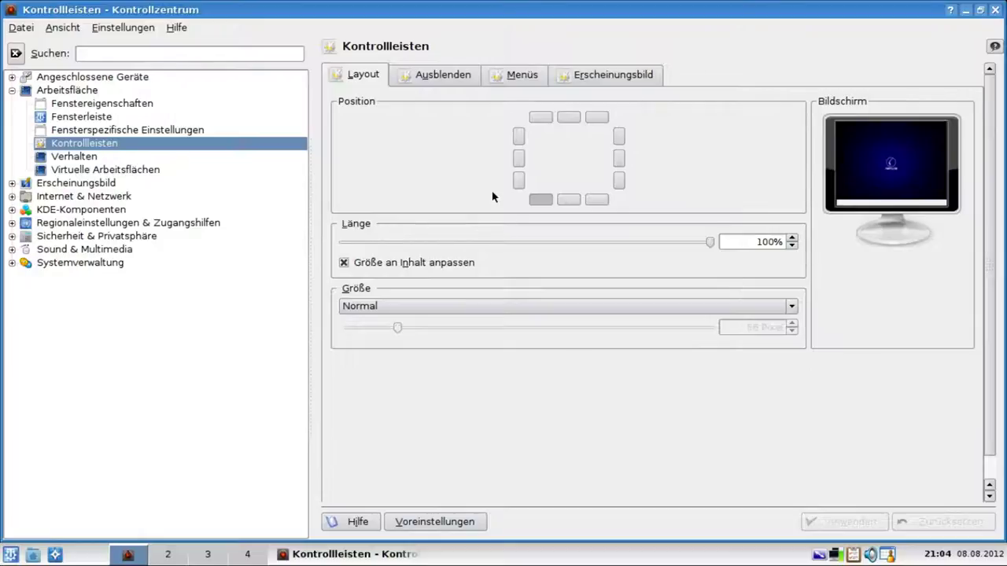
- View the panel hiding and Menüs options and check the current K-Menu's look
click(439, 82)
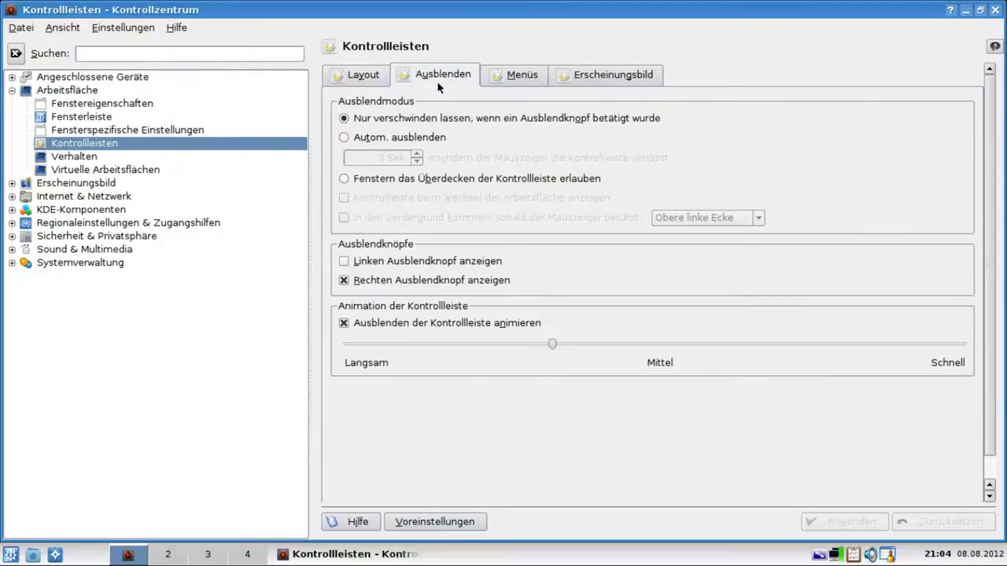
click(518, 83)
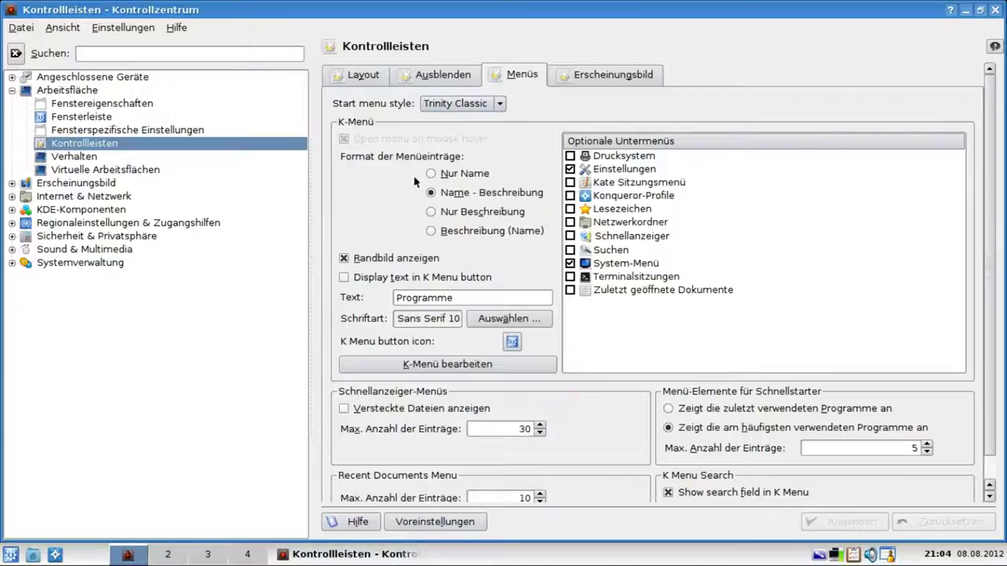
click(11, 554)
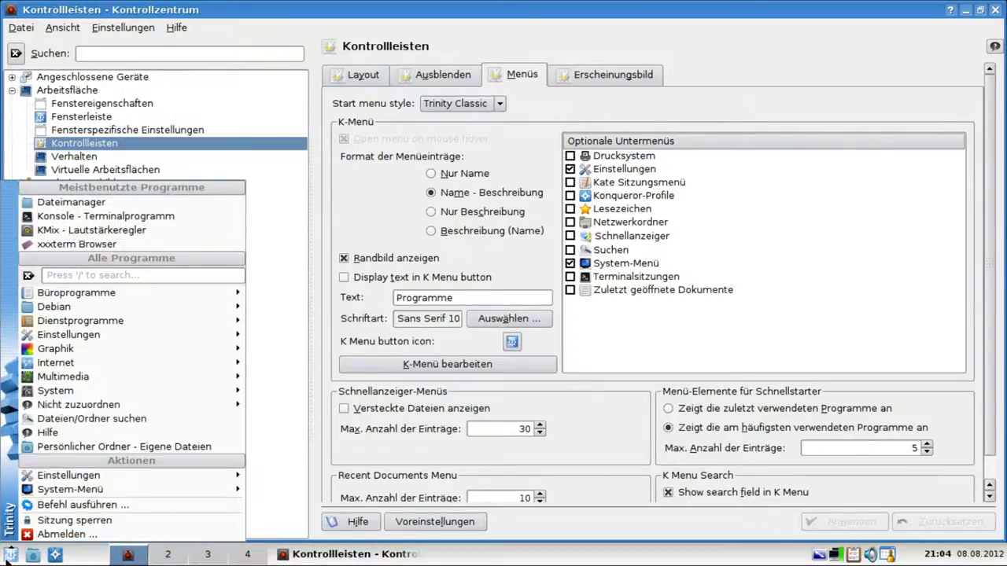
click(11, 554)
- Set the start menu style to Kickoff and apply it
click(500, 103)
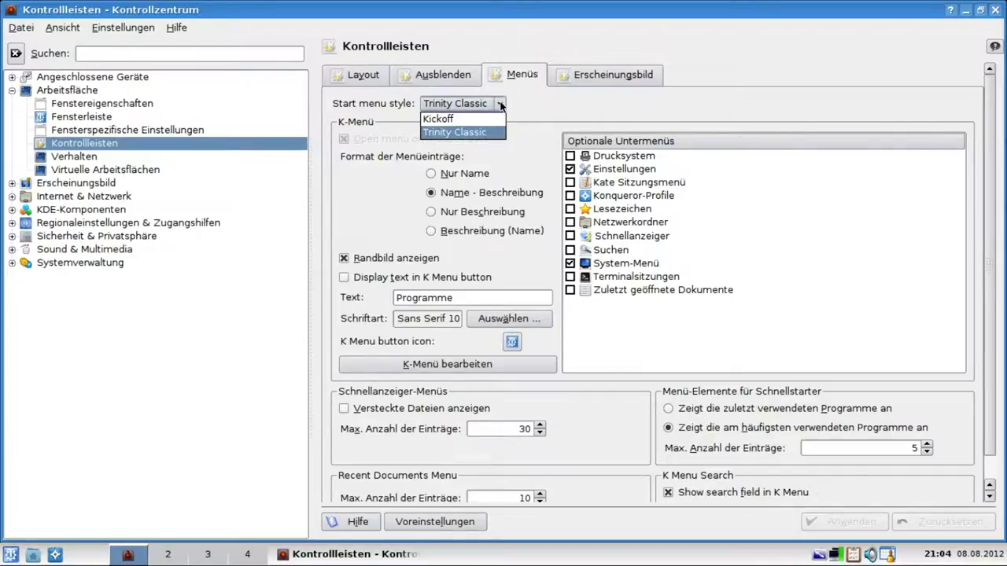
click(497, 125)
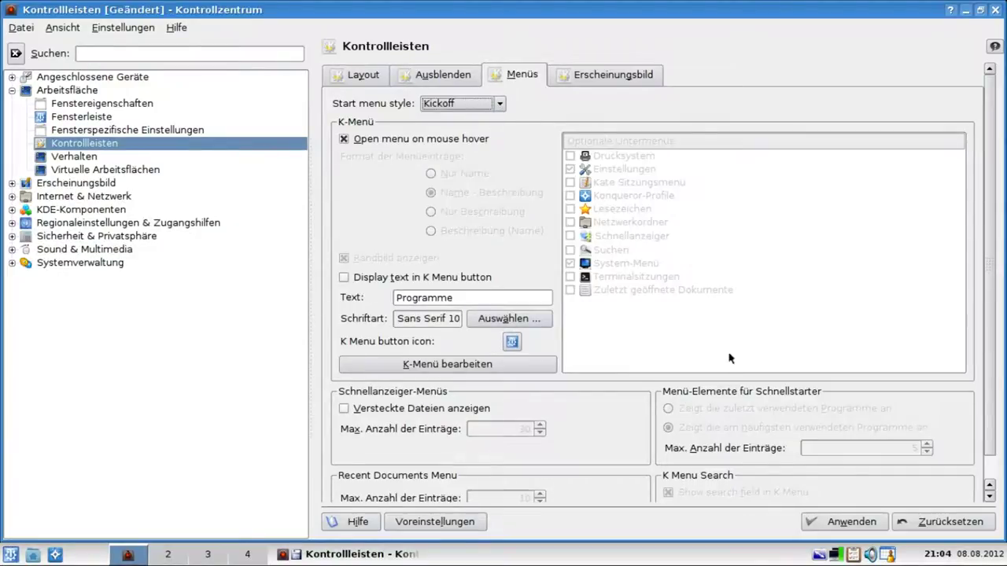
click(817, 523)
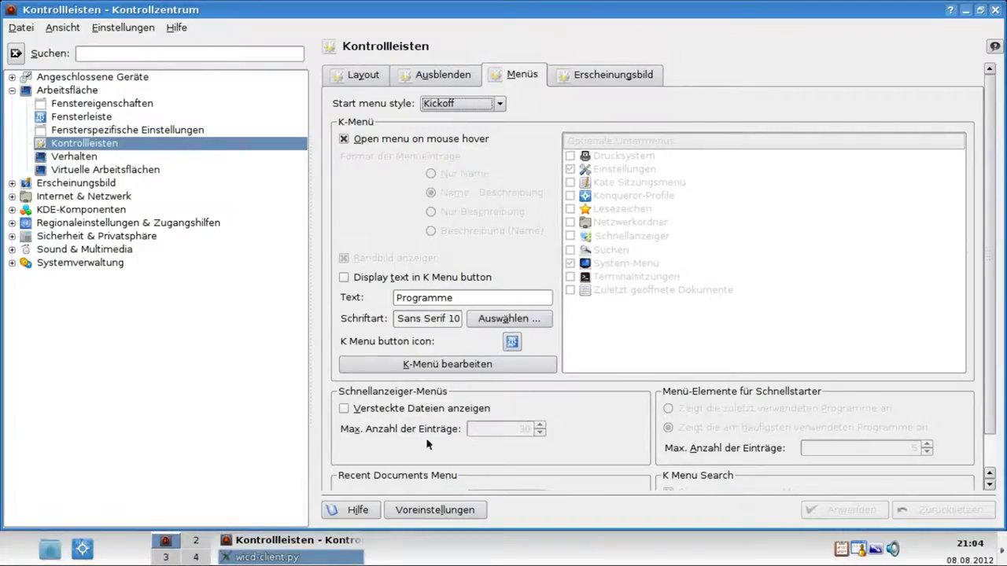
click(355, 79)
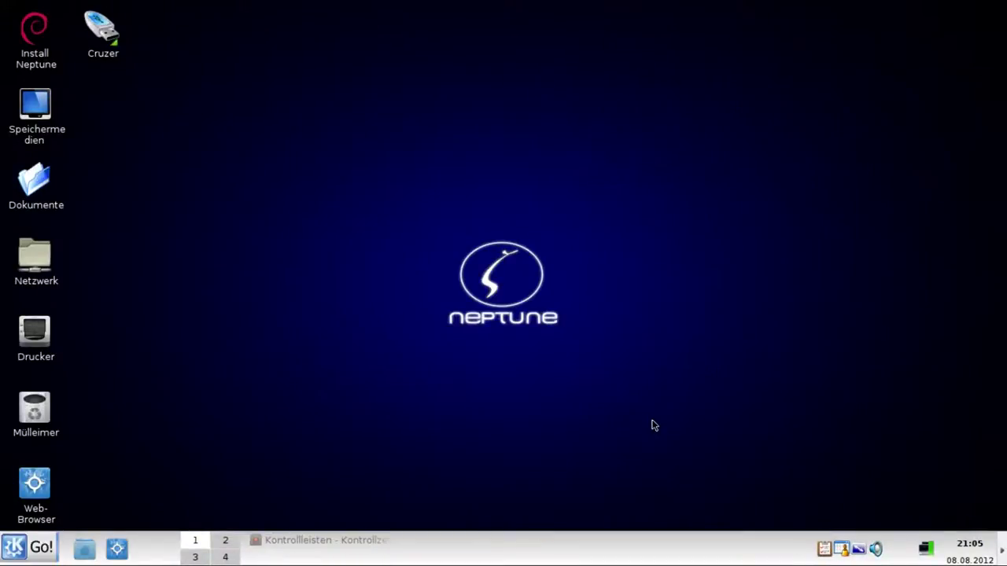
- Open and enlarge the Kickoff menu, browsing the Graphik and Büroprogramme application categories
click(33, 554)
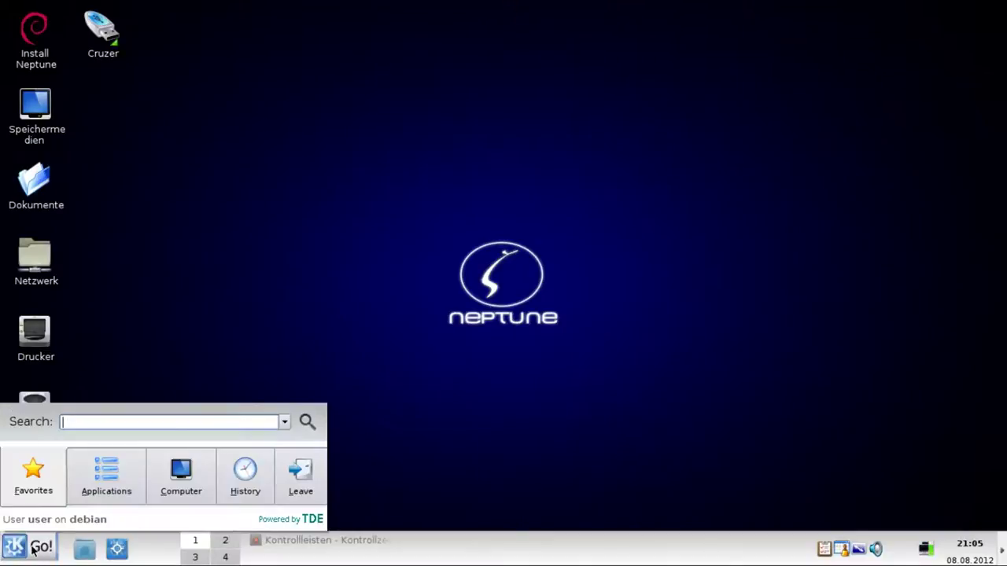
drag(331, 405, 365, 137)
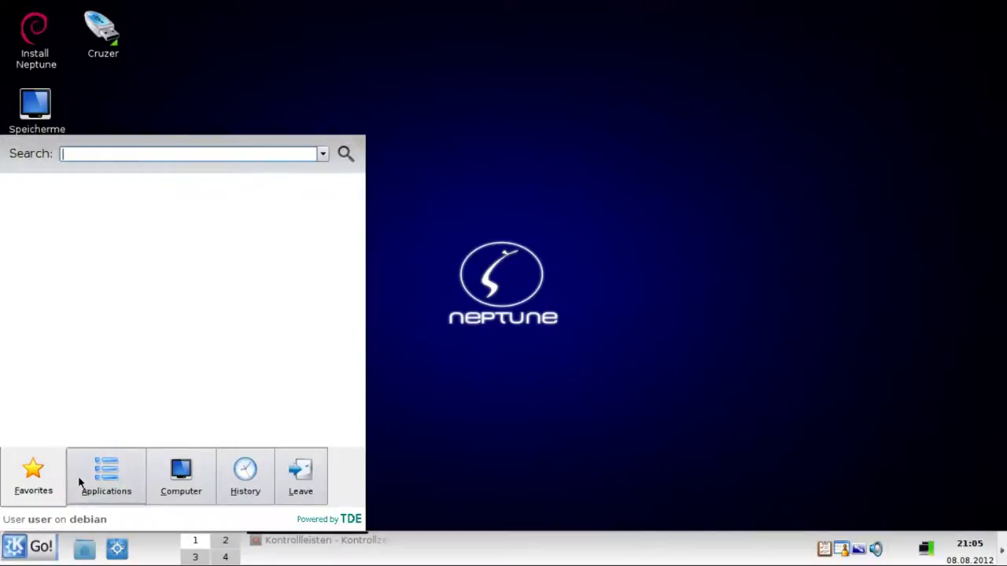
mouse_move(78, 478)
click(173, 298)
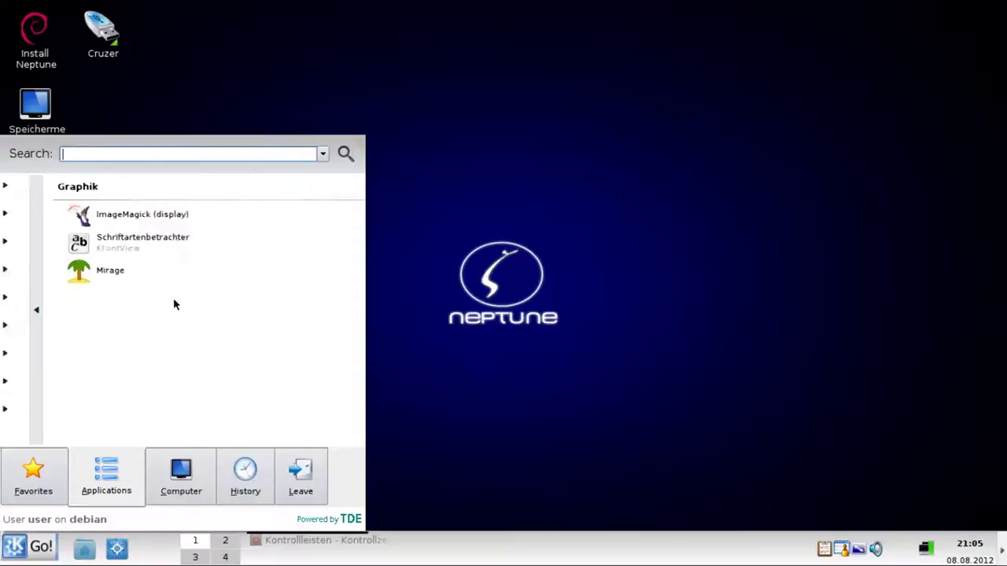
click(9, 313)
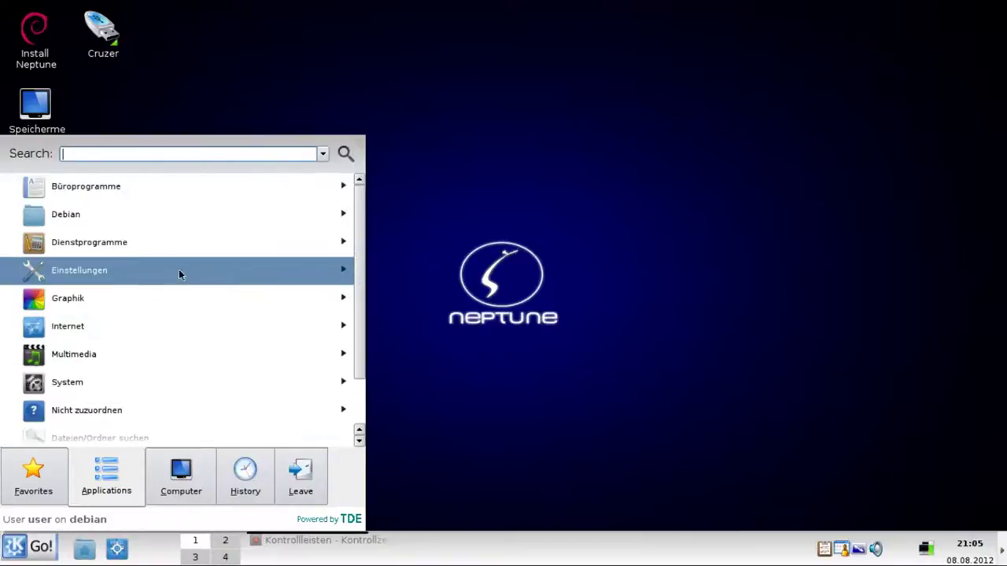
scroll(166, 303, down, 1)
scroll(166, 303, up, 1)
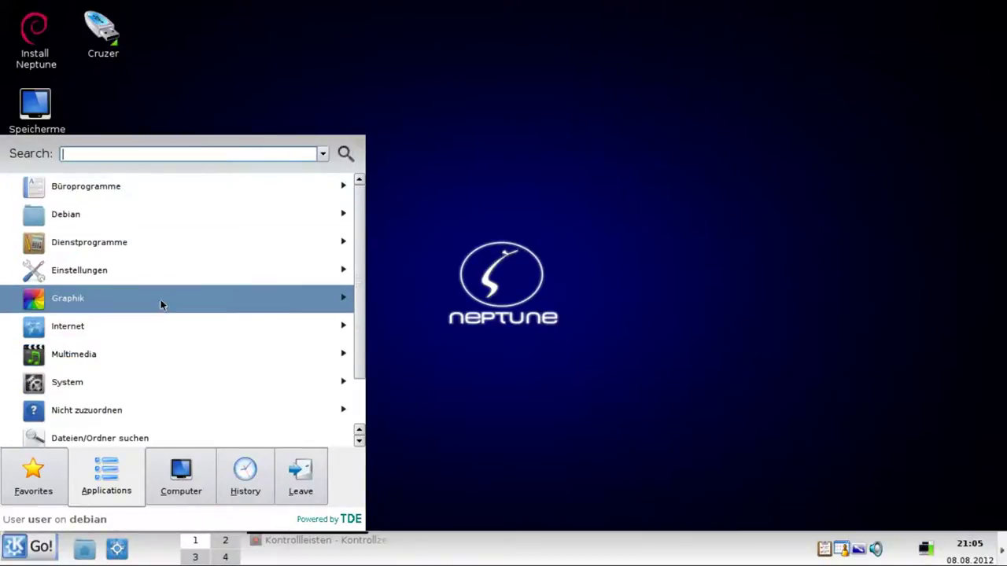
click(168, 195)
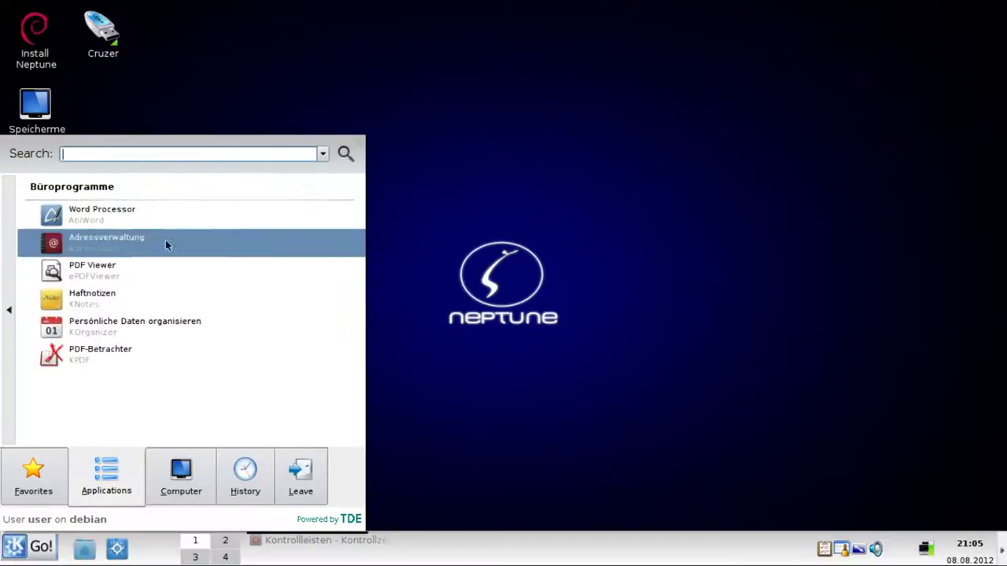
click(3, 336)
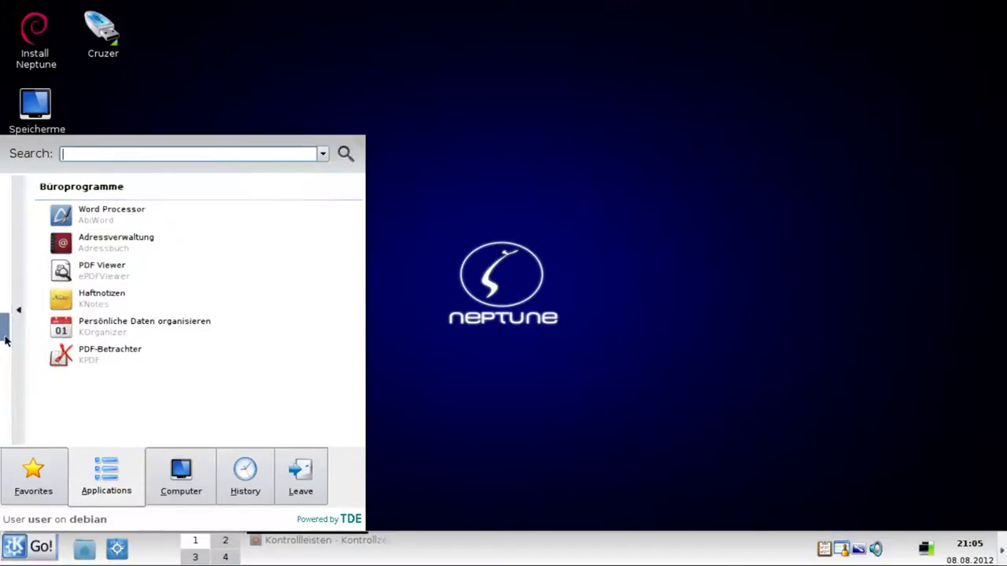
- Browse the Computer, History and Leave tabs, then close the menu with Go!
click(181, 476)
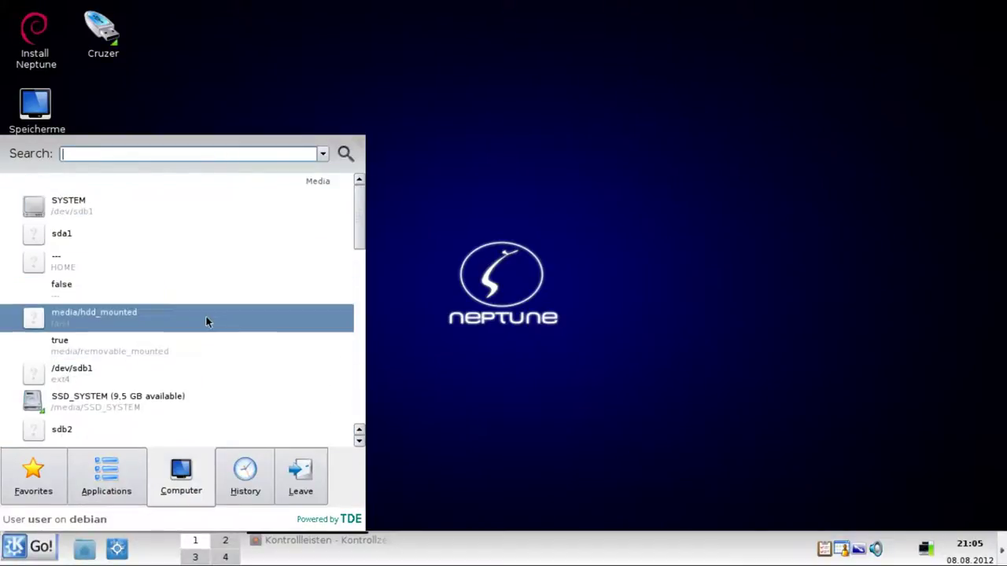
scroll(205, 316, down, 5)
scroll(206, 319, down, 3)
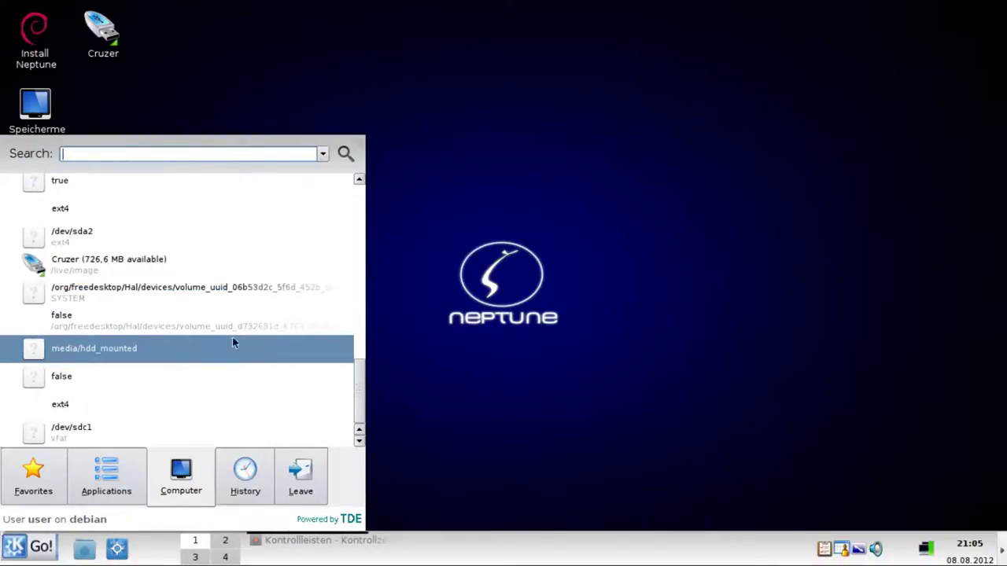
scroll(255, 304, up, 8)
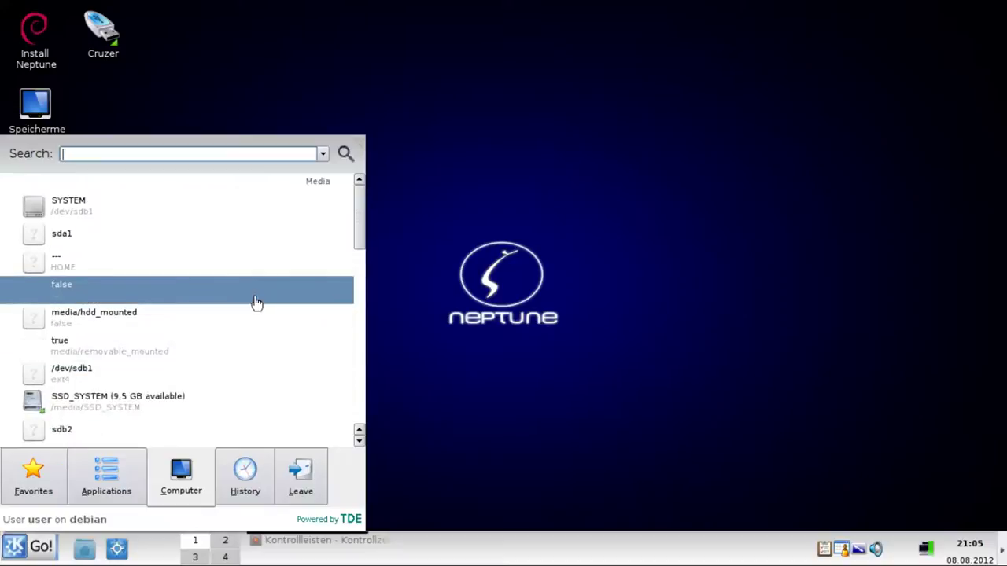
click(252, 476)
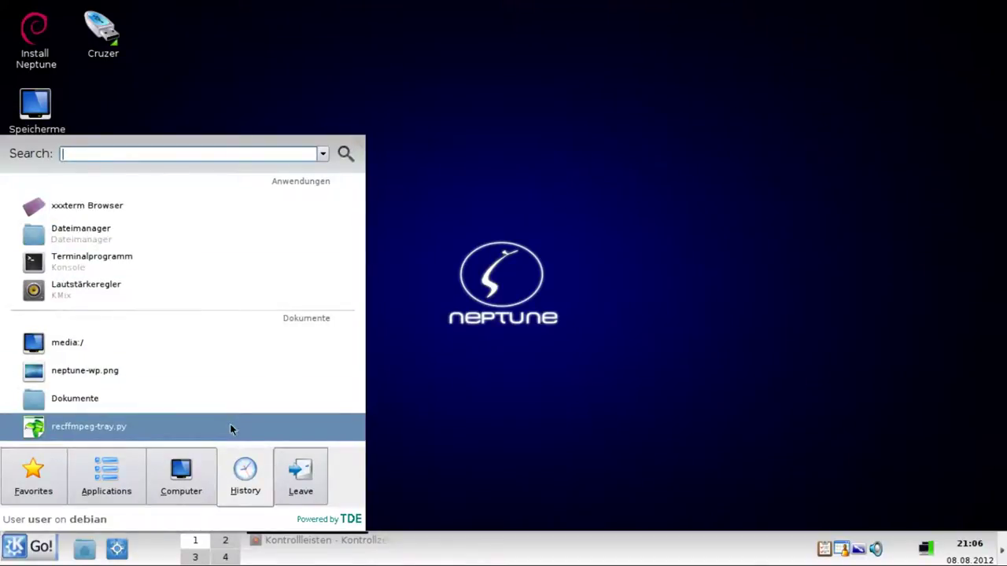
click(301, 472)
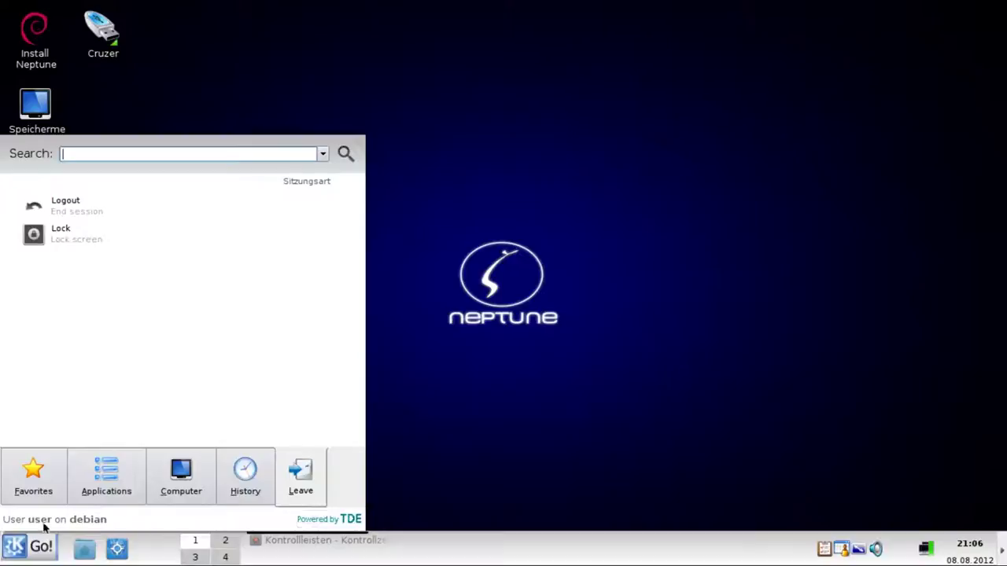
click(38, 546)
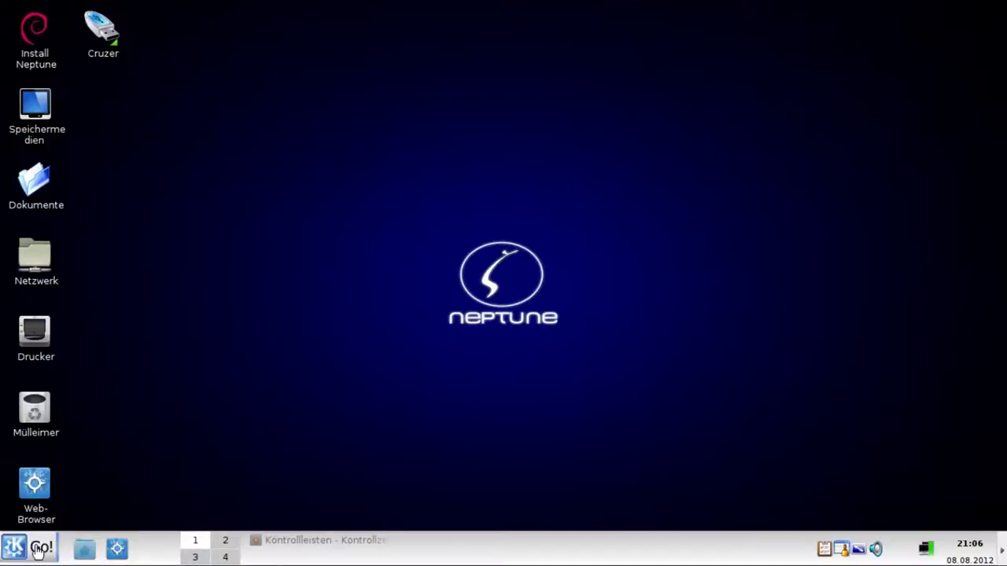
- Restore the Kontrollleisten window from the taskbar, minimize it, and restore it again
click(326, 542)
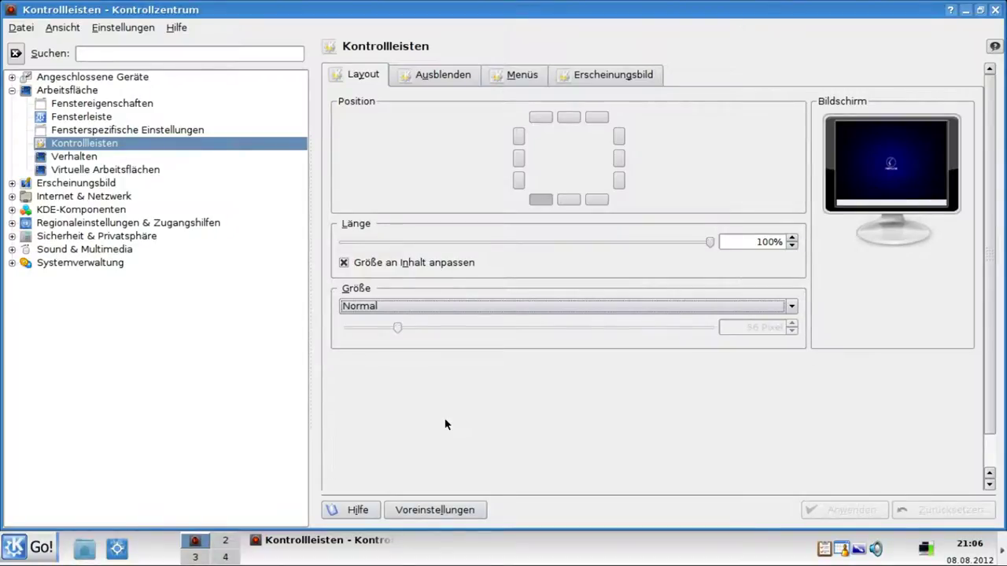
click(965, 10)
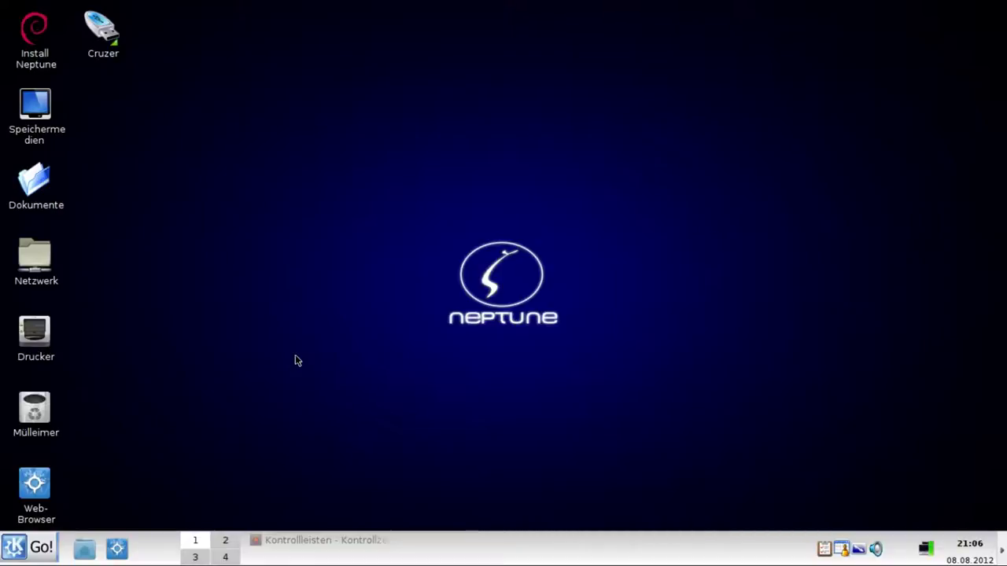
click(347, 541)
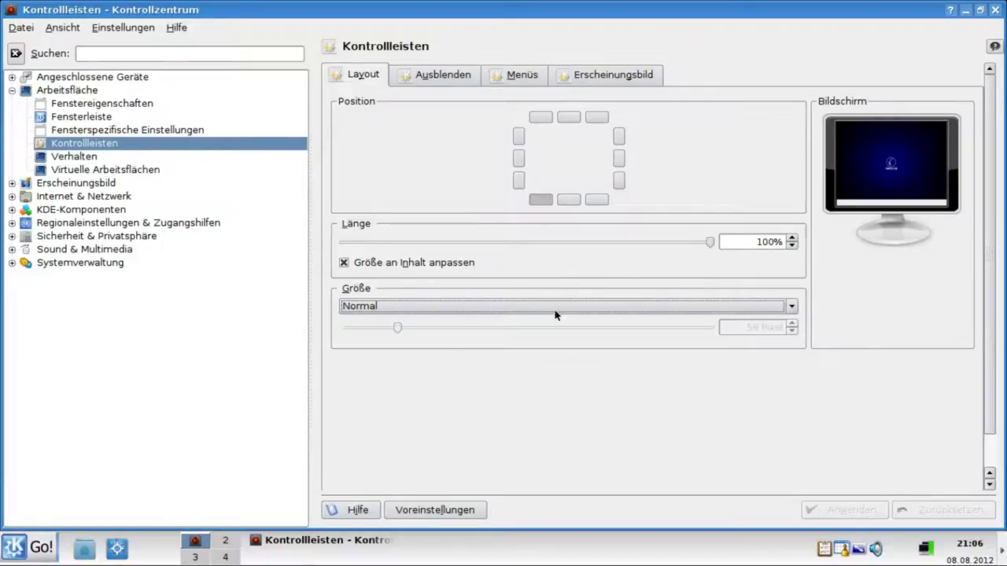
- Set the panel Größe to Klein and apply it
click(593, 309)
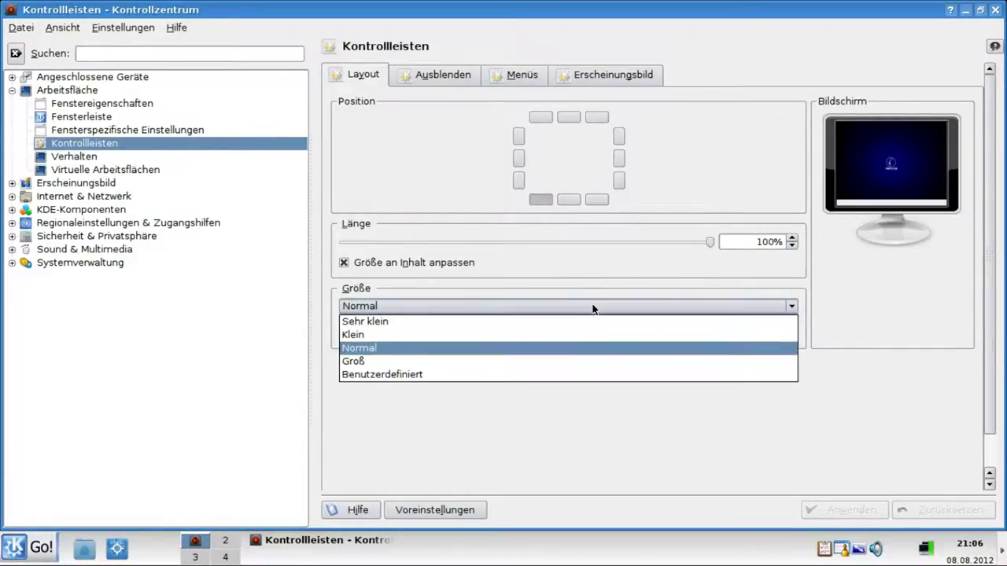
click(572, 336)
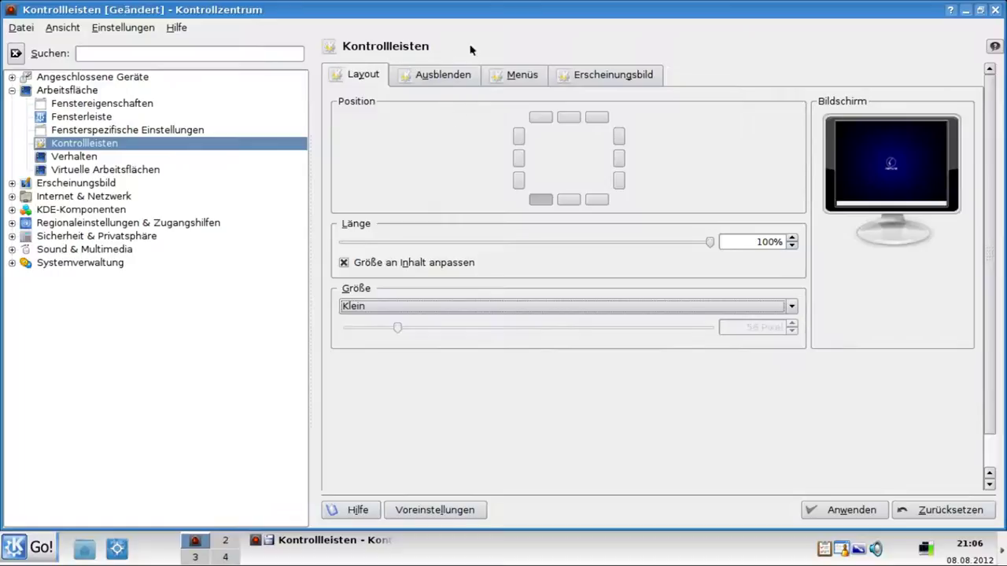
click(845, 510)
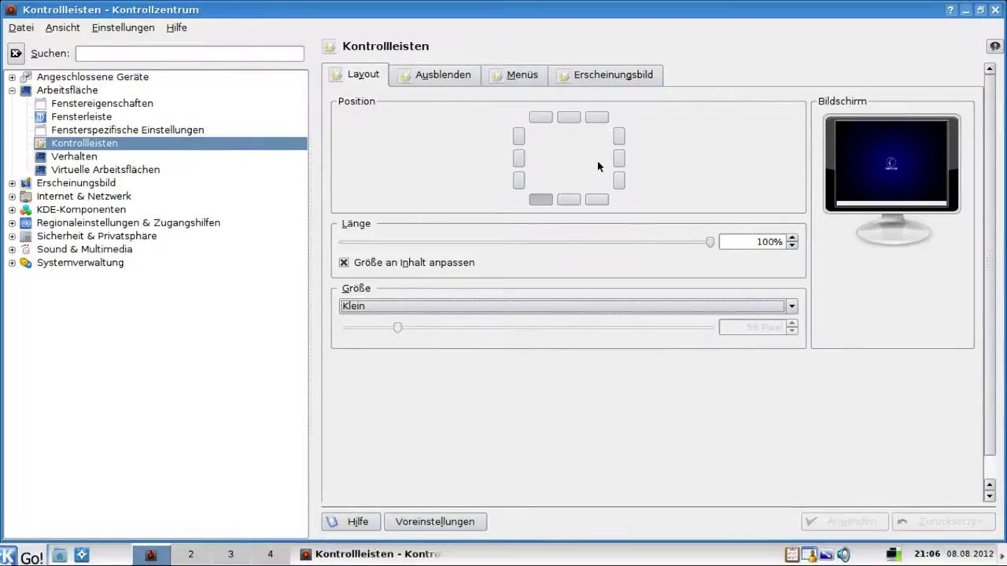
- On the Menüs tab, switch the start menu style to Trinity Classic and apply it
click(524, 69)
click(460, 105)
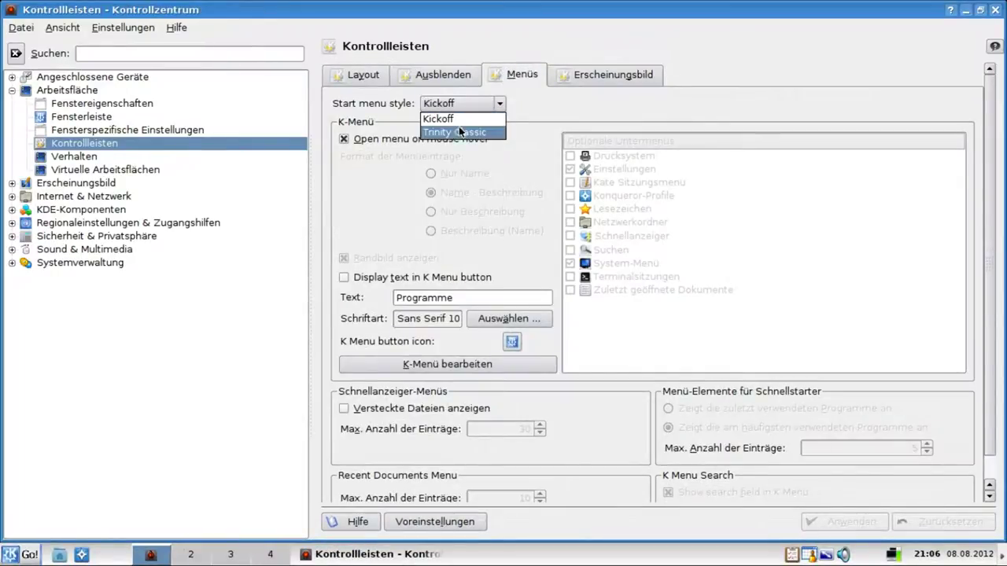
click(459, 130)
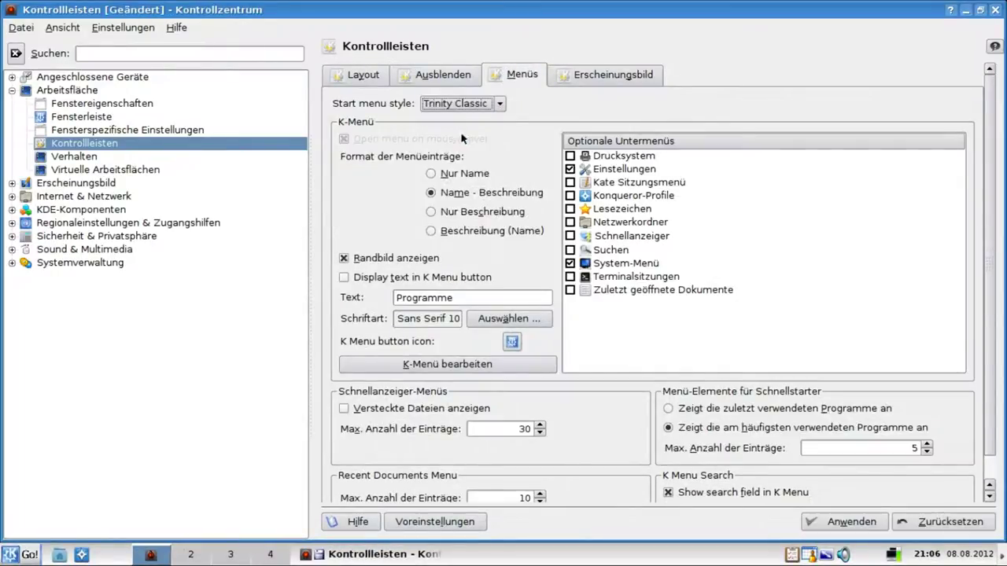
click(822, 523)
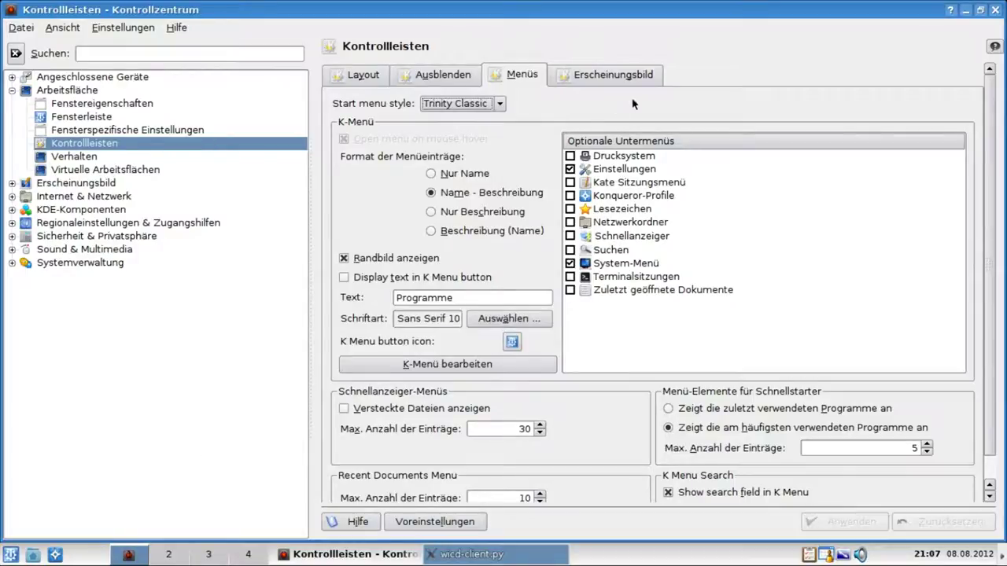
click(621, 78)
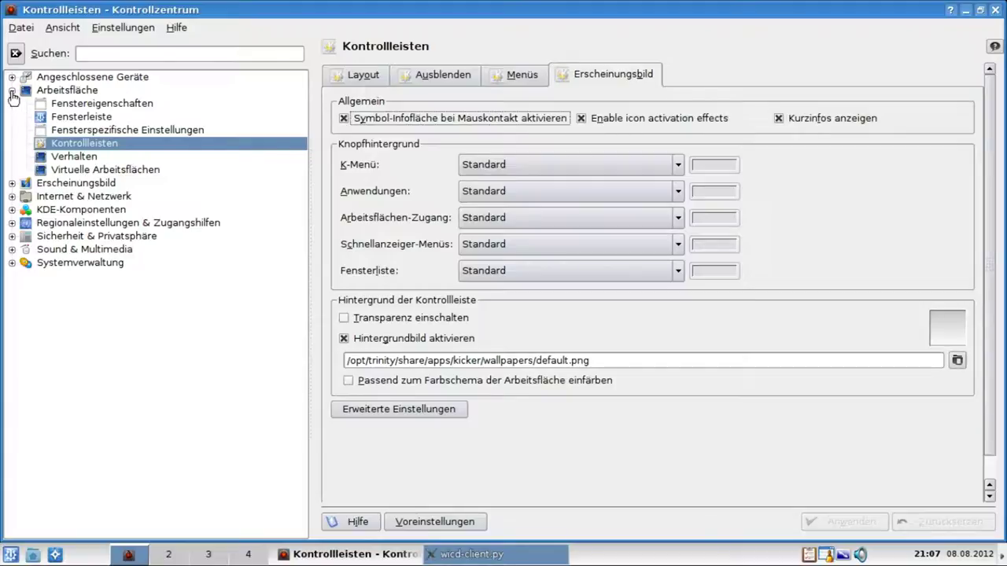
- Show the desktop Verhalten settings, peek at the classic K-menu, then expand the Erscheinungsbild group
click(75, 158)
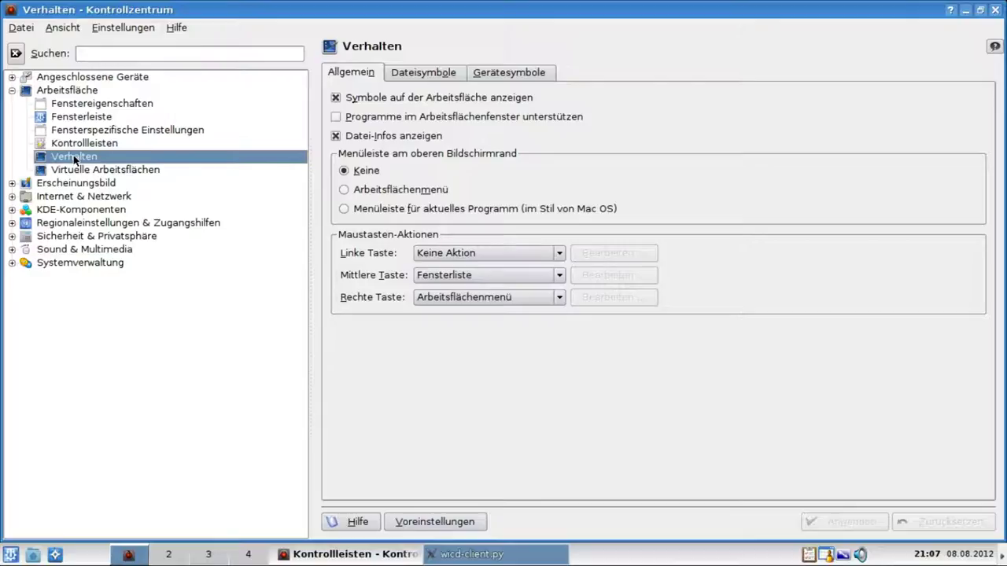
key(alt+F1)
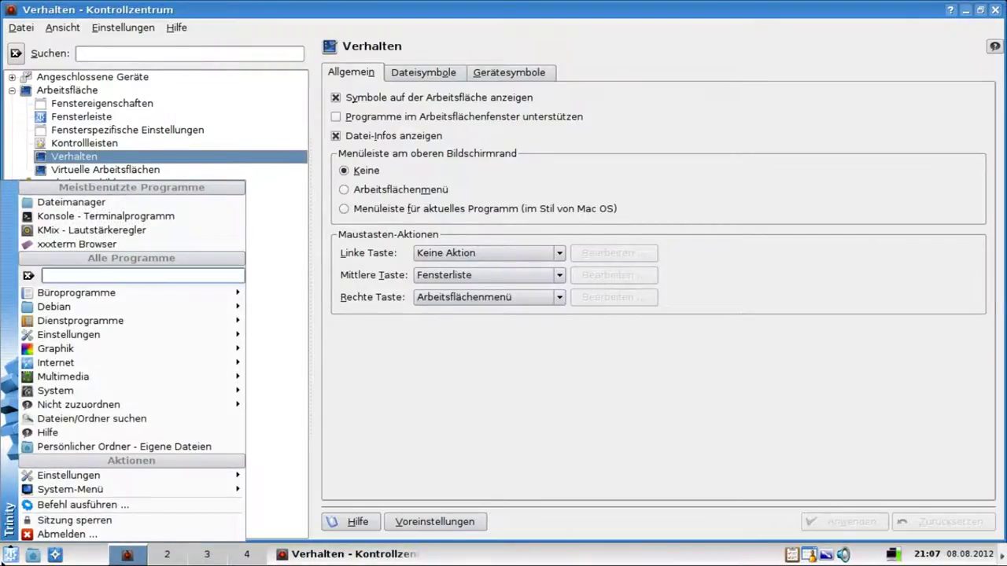
click(6, 553)
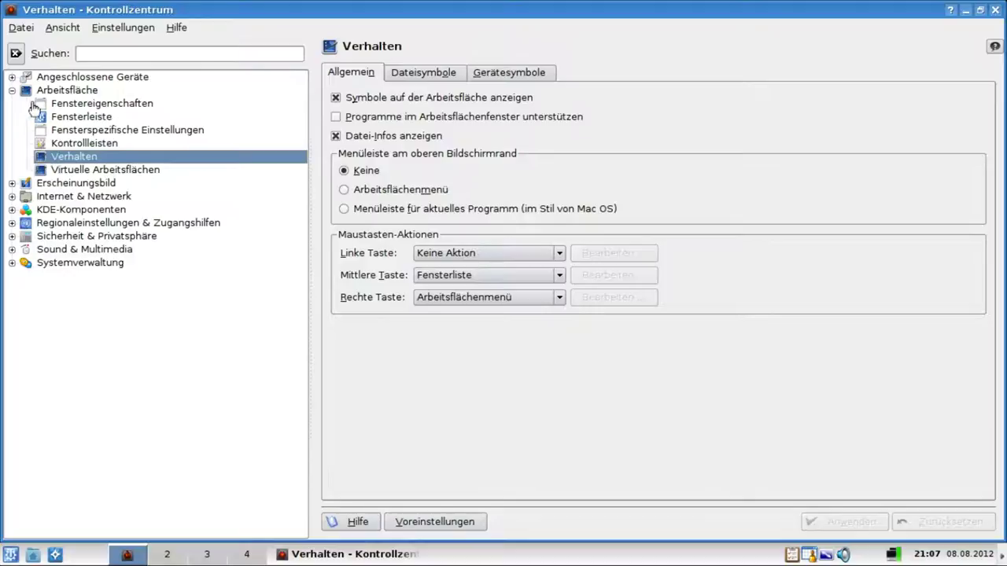
click(12, 90)
click(12, 103)
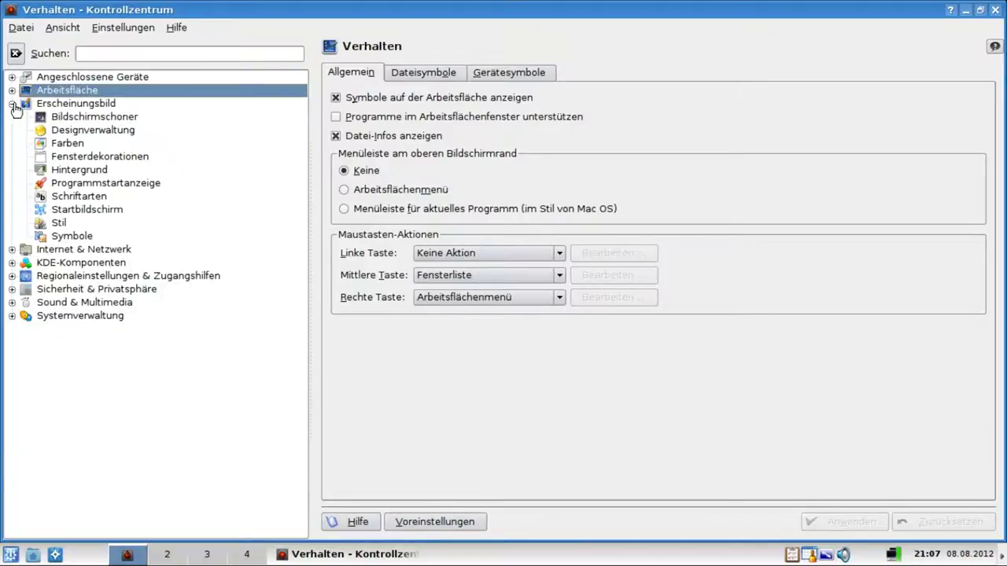
- Open the Designverwaltung theme manager and launch KDE-Look.org to download new themes
click(96, 132)
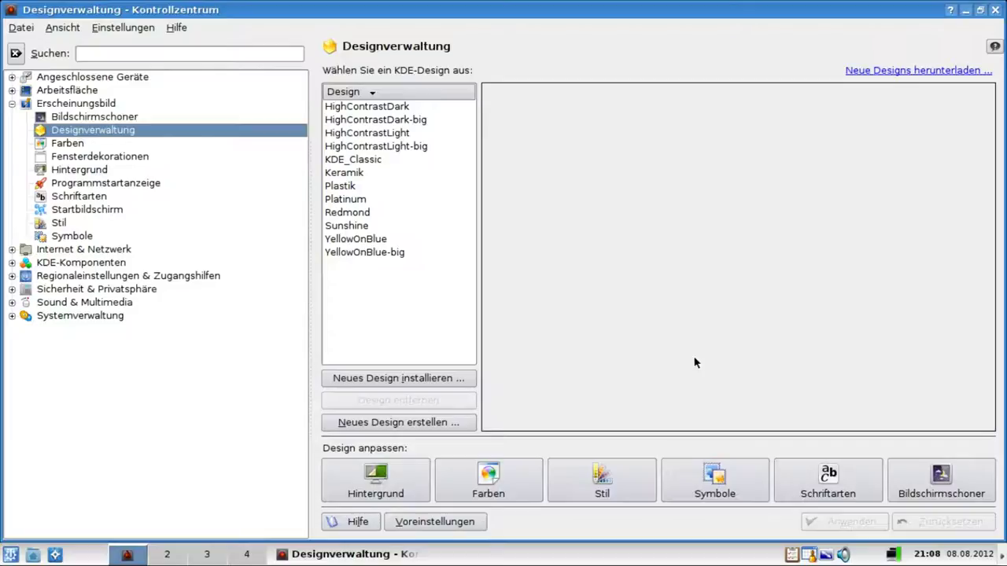
click(893, 71)
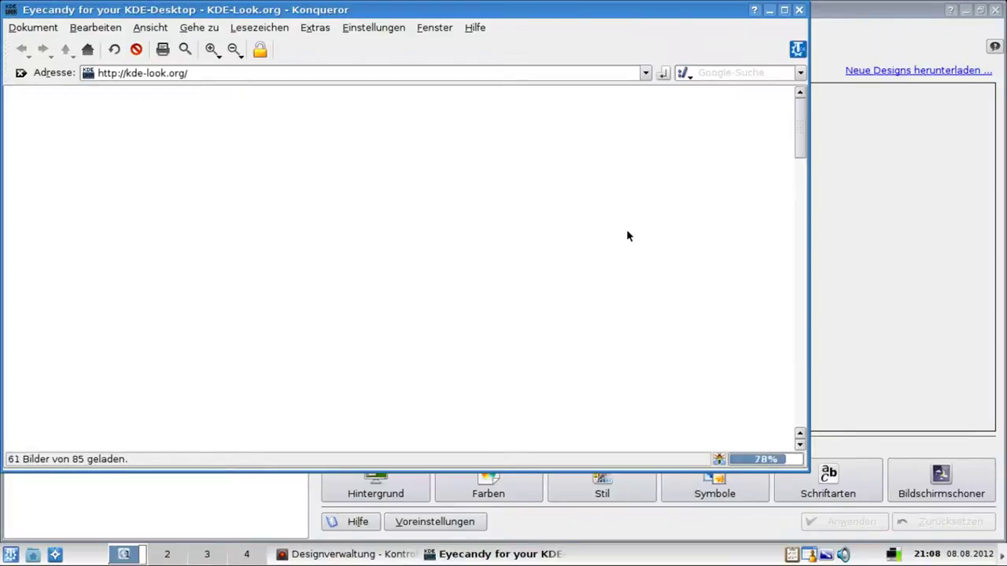
- Maximize Konqueror, browse KDE-Look's Kicker Background artwork, then close the browser
drag(450, 15, 518, 51)
click(850, 47)
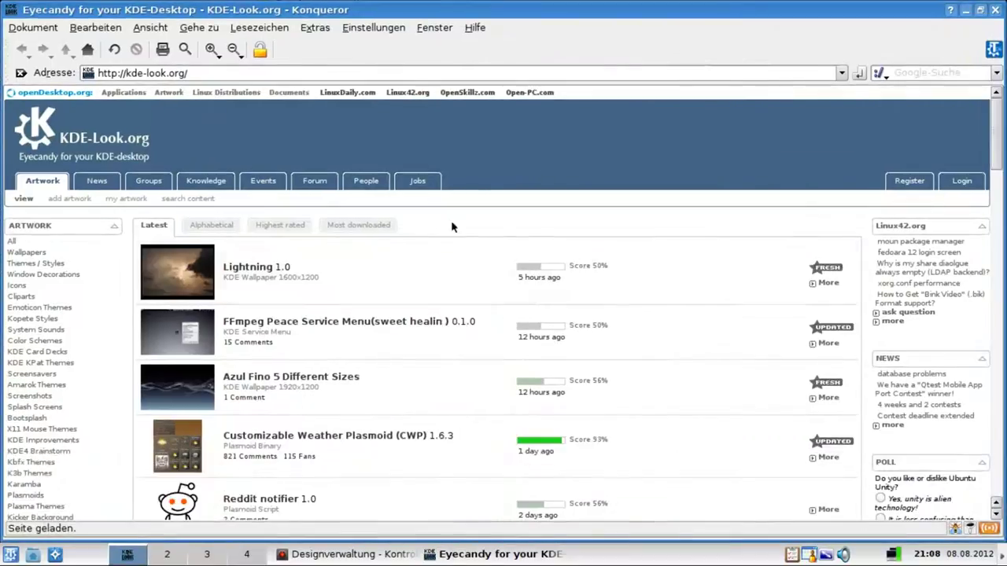
scroll(388, 288, down, 2)
scroll(388, 288, down, 2)
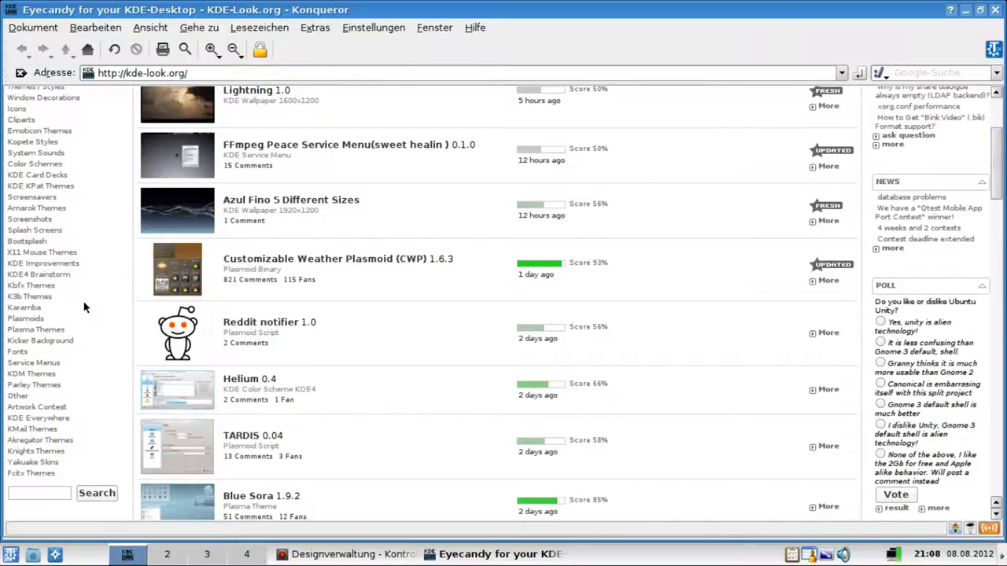
click(65, 344)
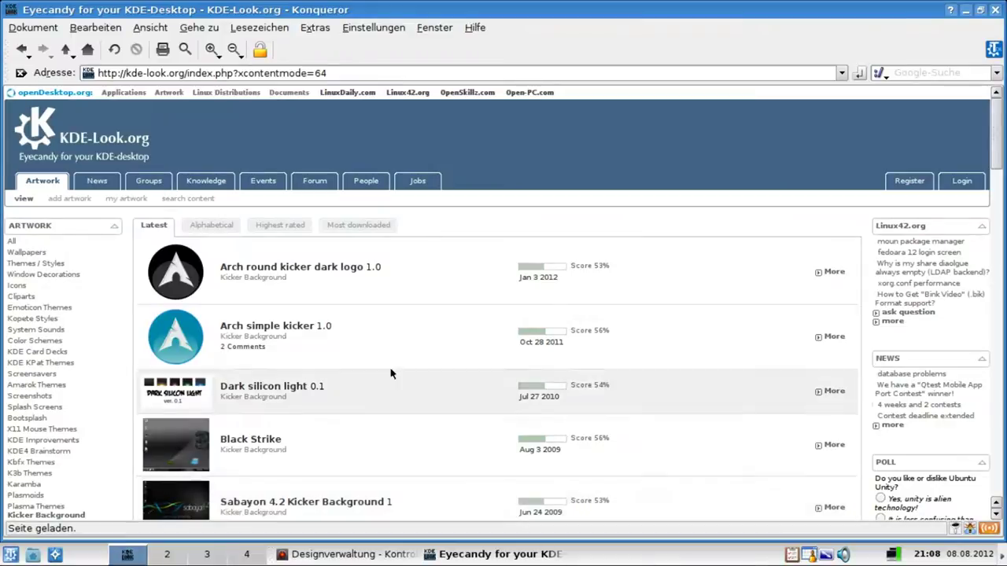
scroll(425, 369, down, 5)
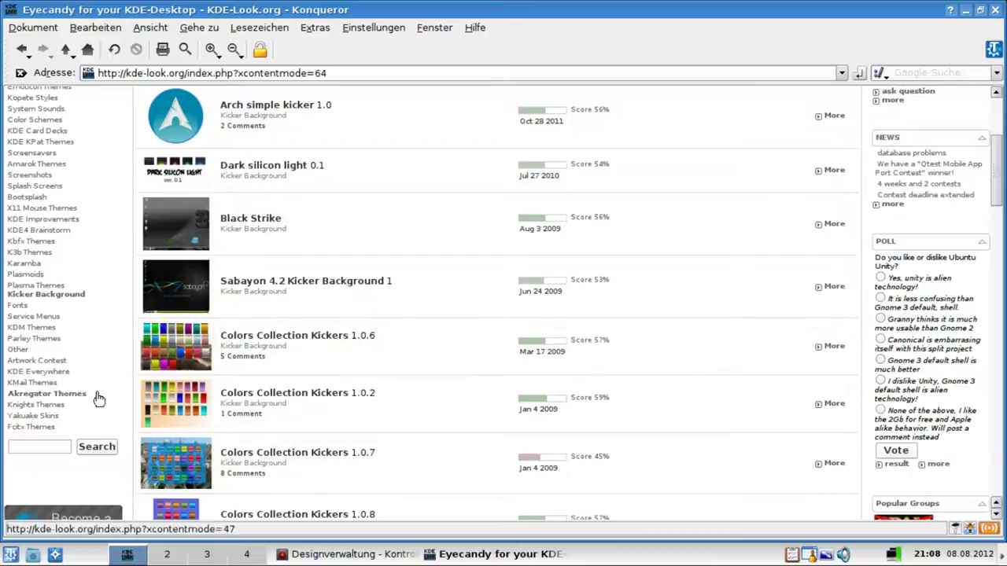
scroll(97, 395, up, 4)
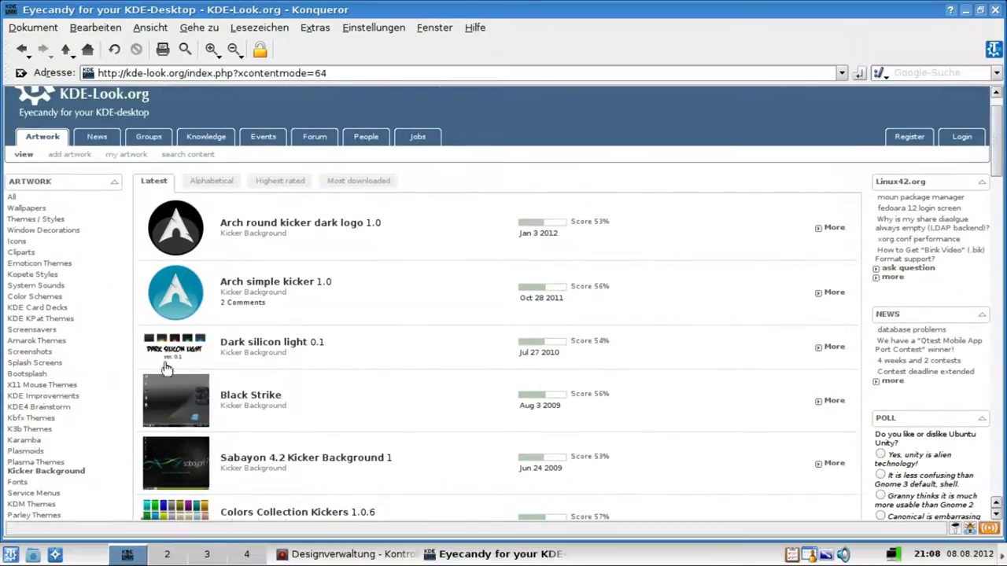
click(994, 11)
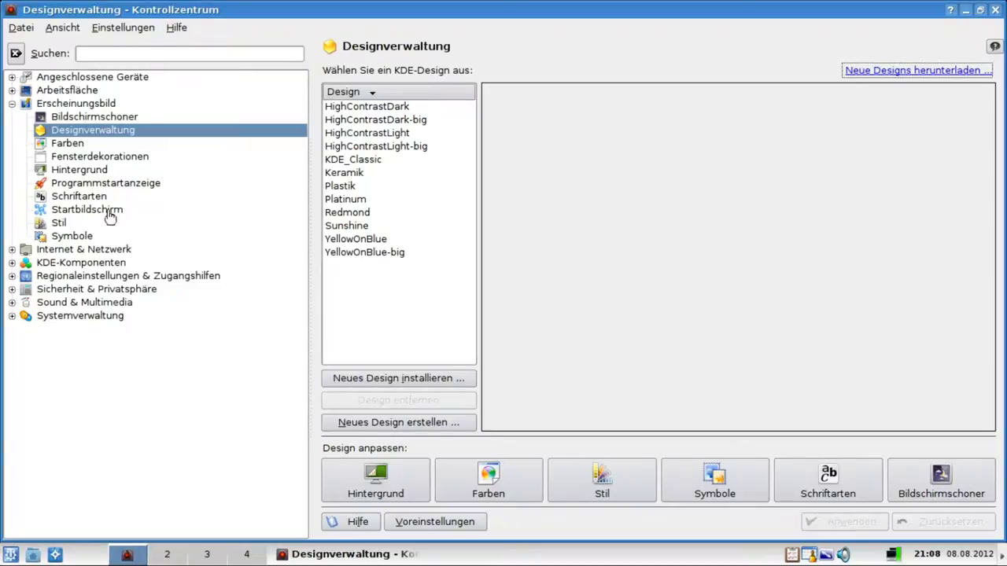
- Expand and collapse Internet & Netzwerk, KDE-Komponenten, Regionaleinstellungen, Sicherheit and Sound & Multimedia in turn
click(12, 104)
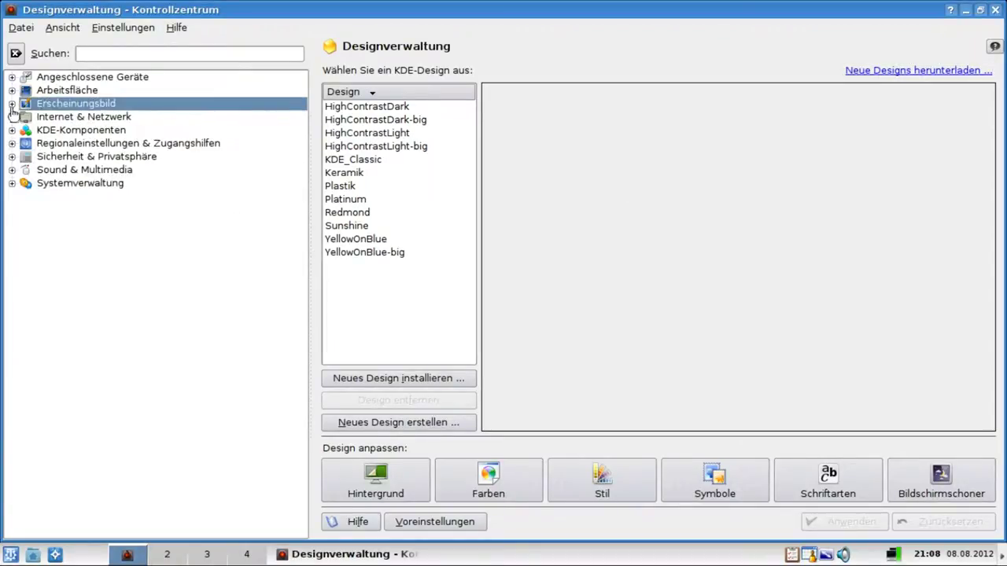
click(12, 117)
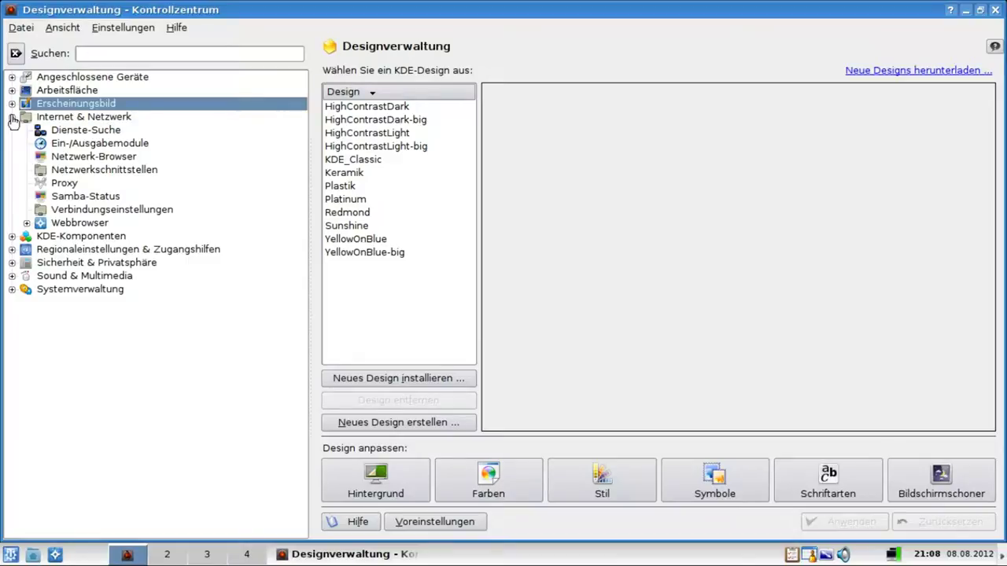
click(11, 117)
click(12, 131)
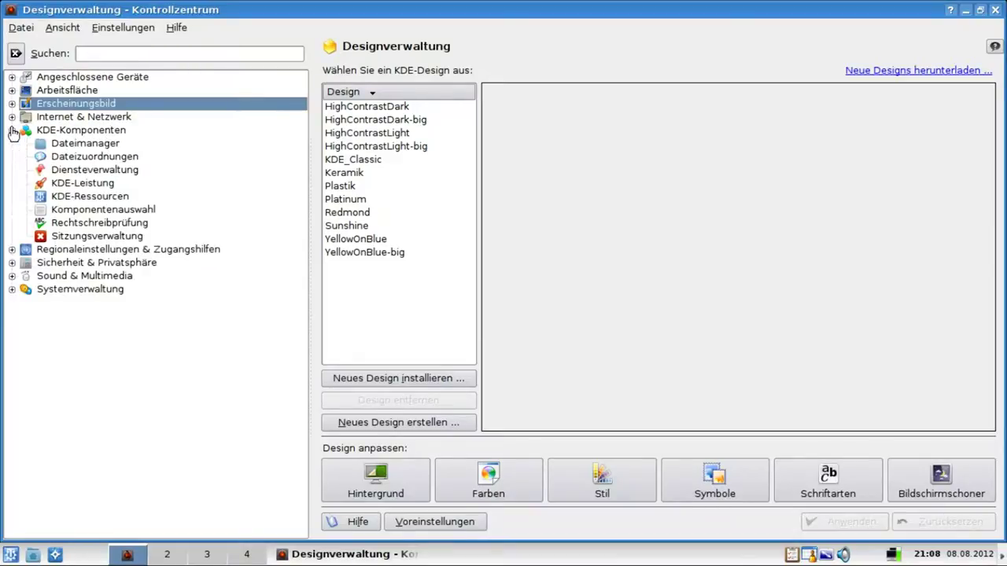
click(11, 131)
click(11, 144)
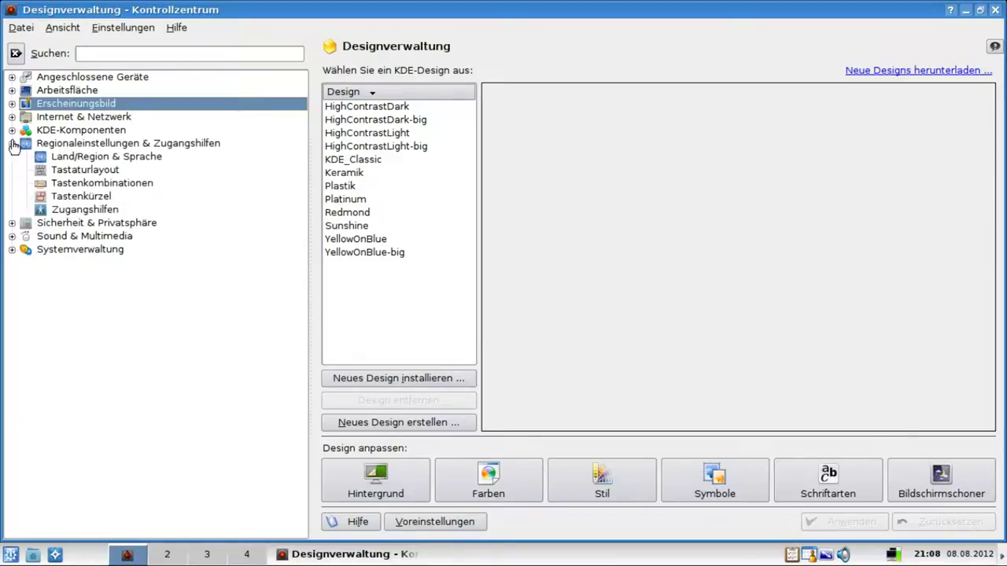
click(11, 144)
click(11, 158)
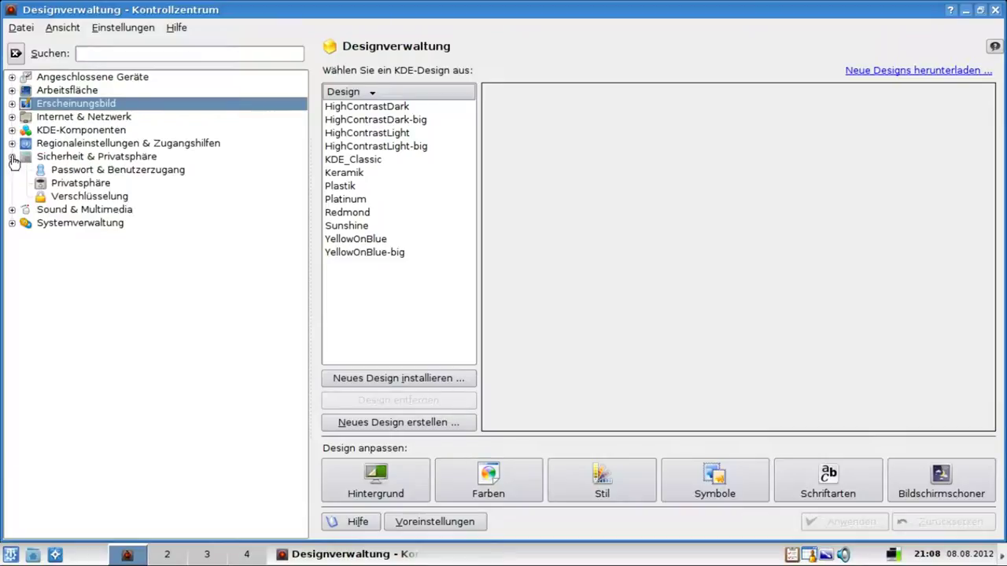
click(12, 157)
click(12, 170)
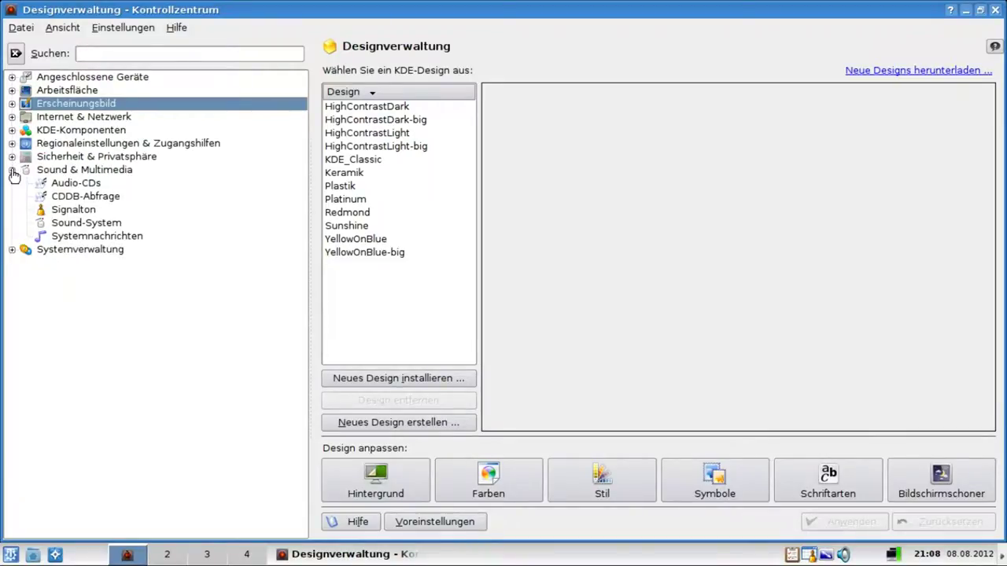
- Open the Sound-System module and view its hardware tab before returning to general settings
click(87, 224)
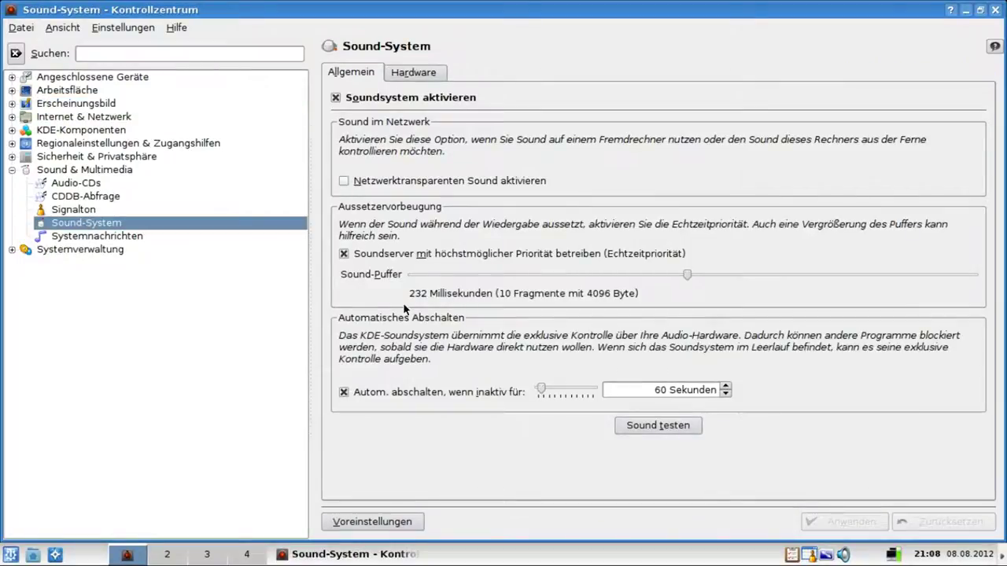
click(414, 72)
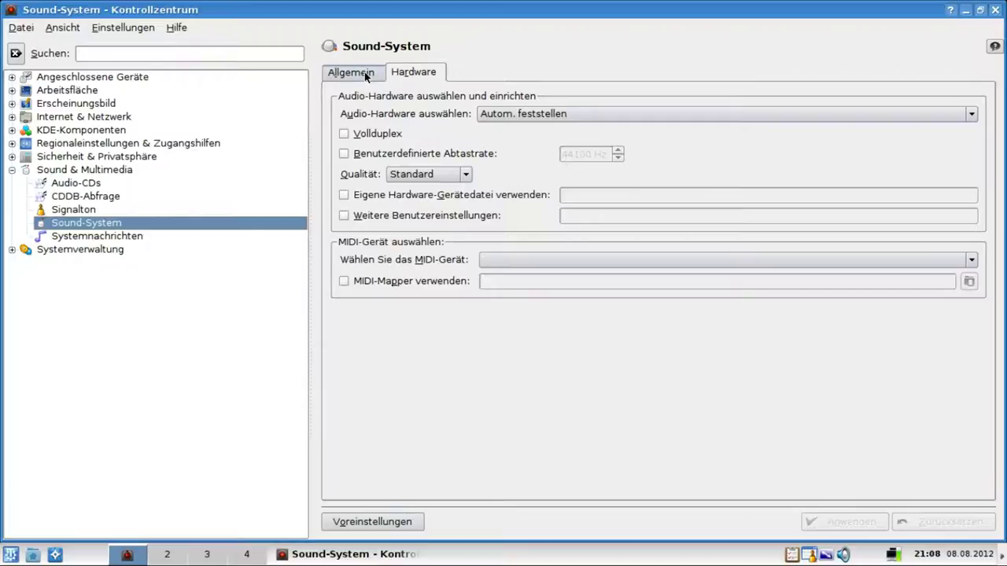
click(364, 71)
- Open Schriftarteninstallation under Systemverwaltung, collapse the group and close the Control Center
click(12, 170)
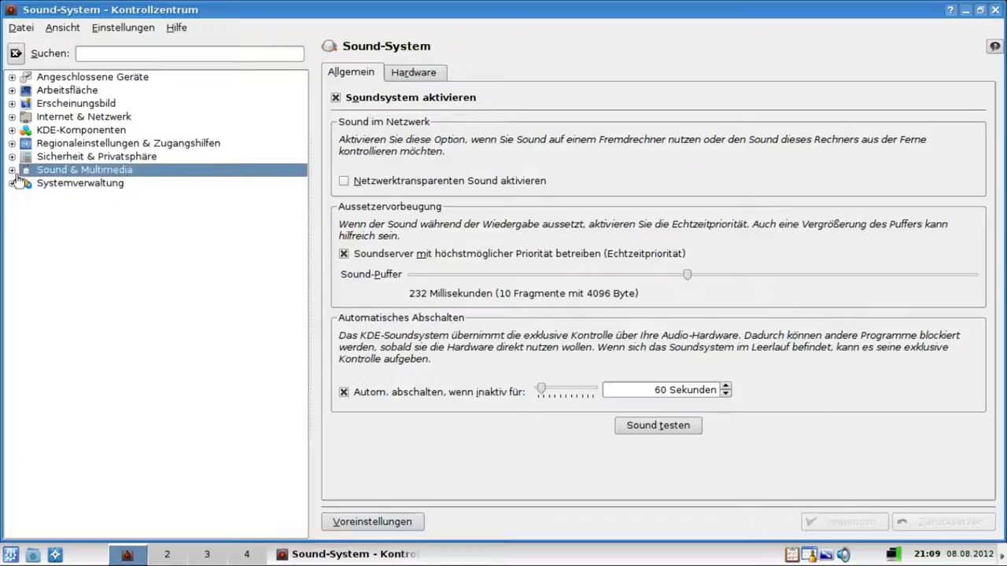
click(11, 184)
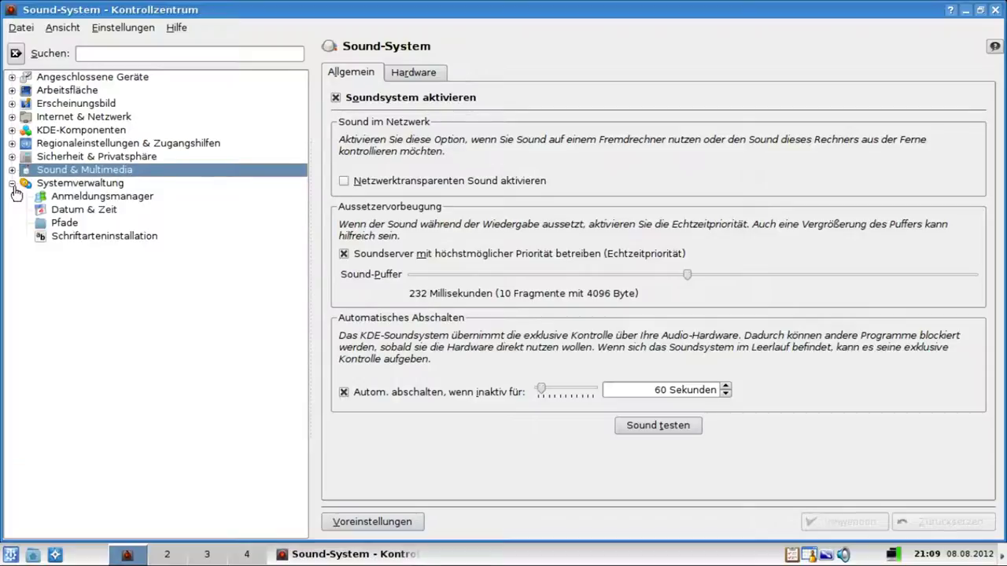
click(69, 236)
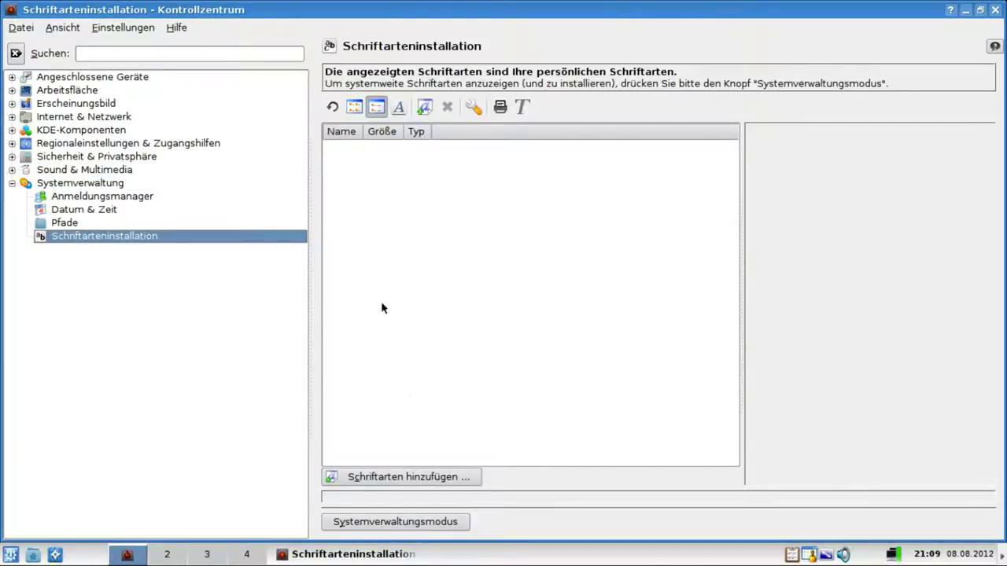
click(11, 186)
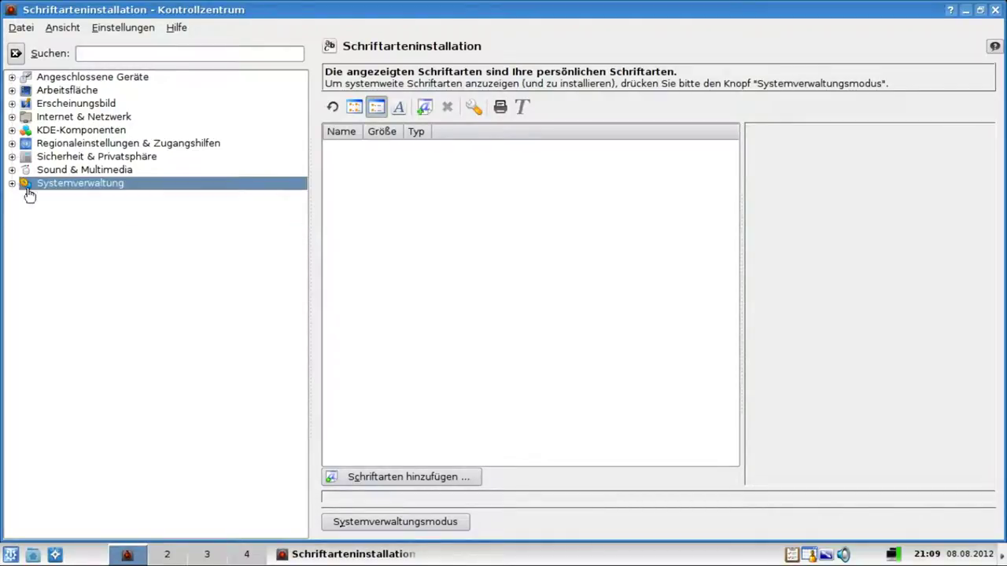
click(996, 10)
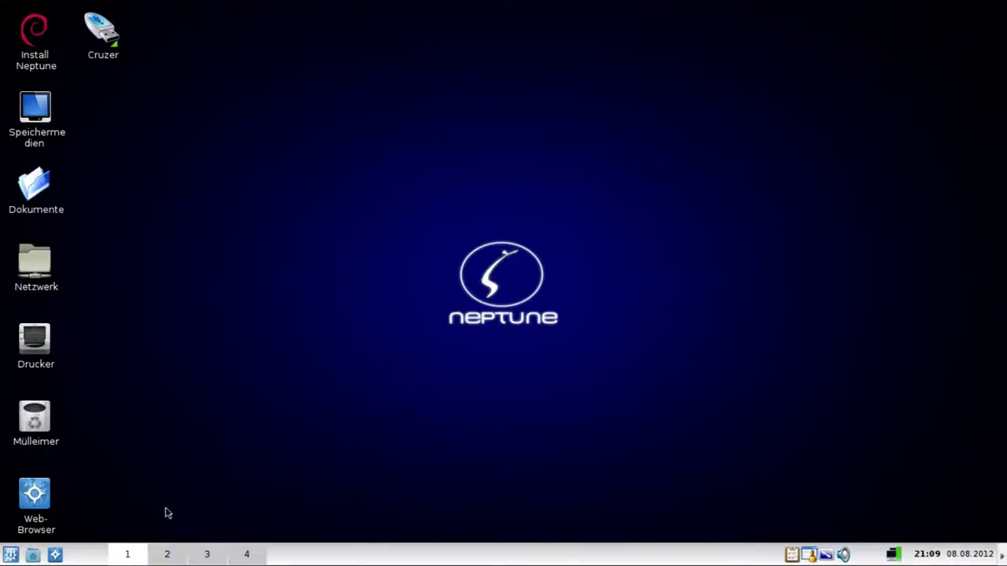
- Launch Amarok from the K-menu's Multimedia category
click(11, 555)
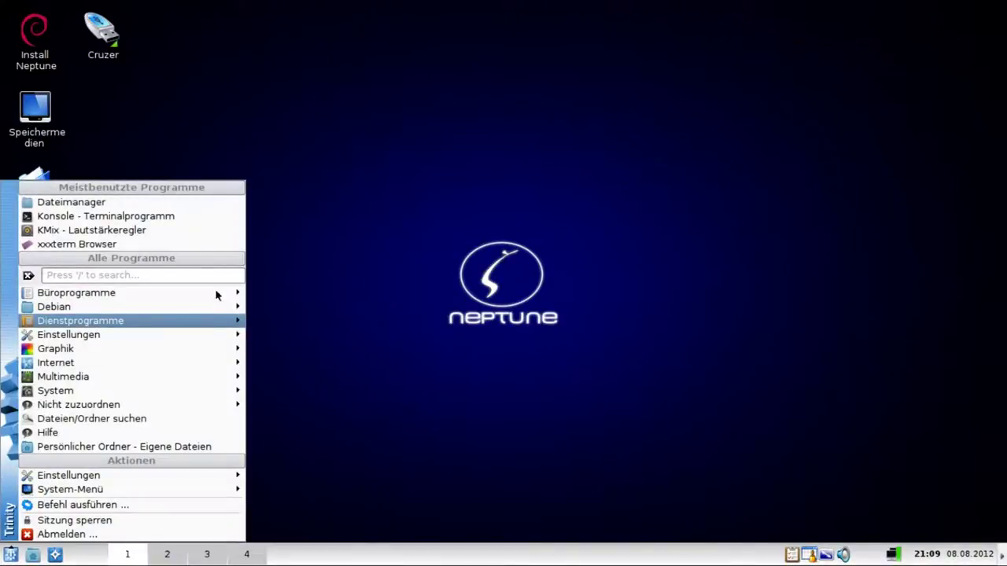
mouse_move(131, 382)
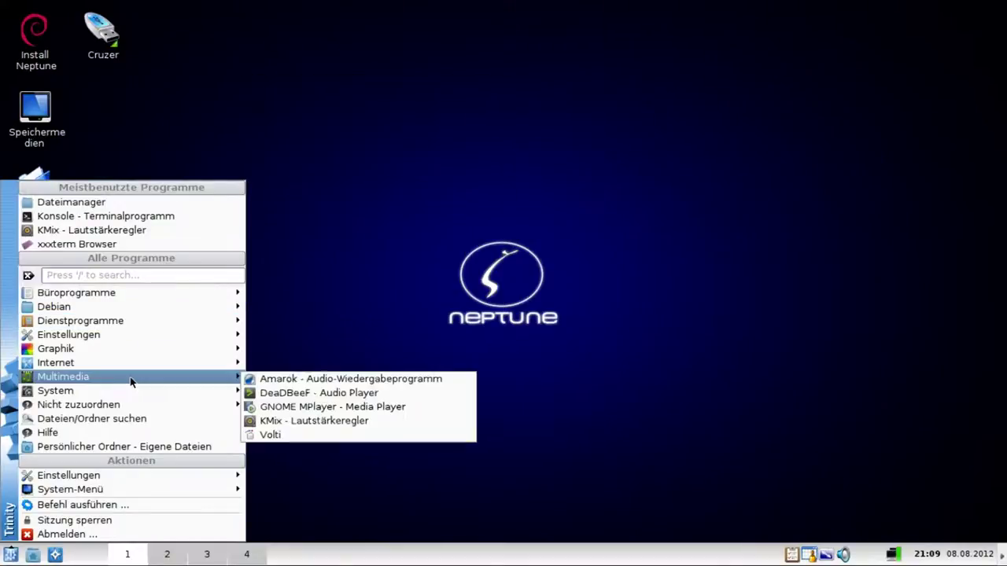
click(307, 379)
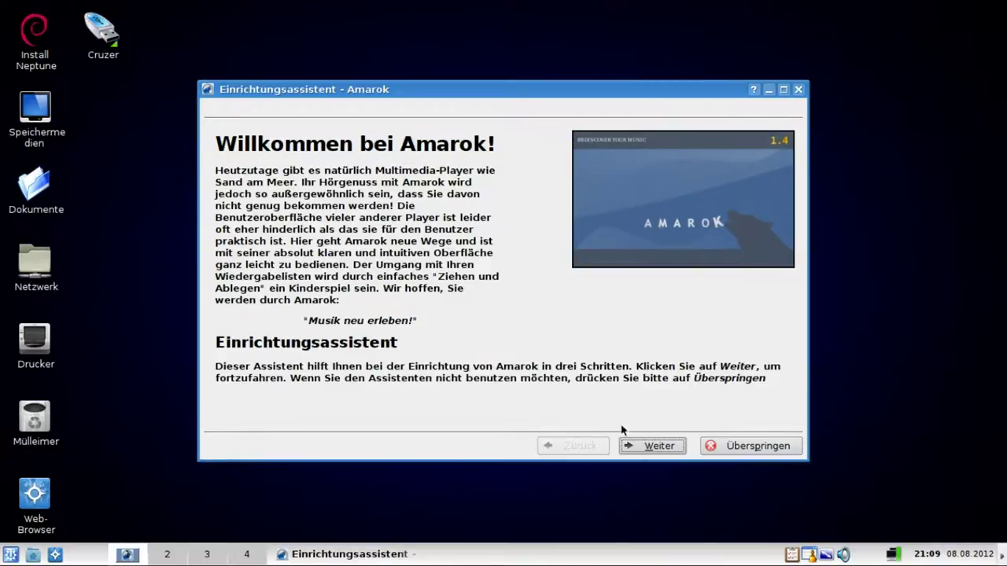
- Complete Amarok's first-run wizard with the home folder as collection and SQLite as database
click(657, 451)
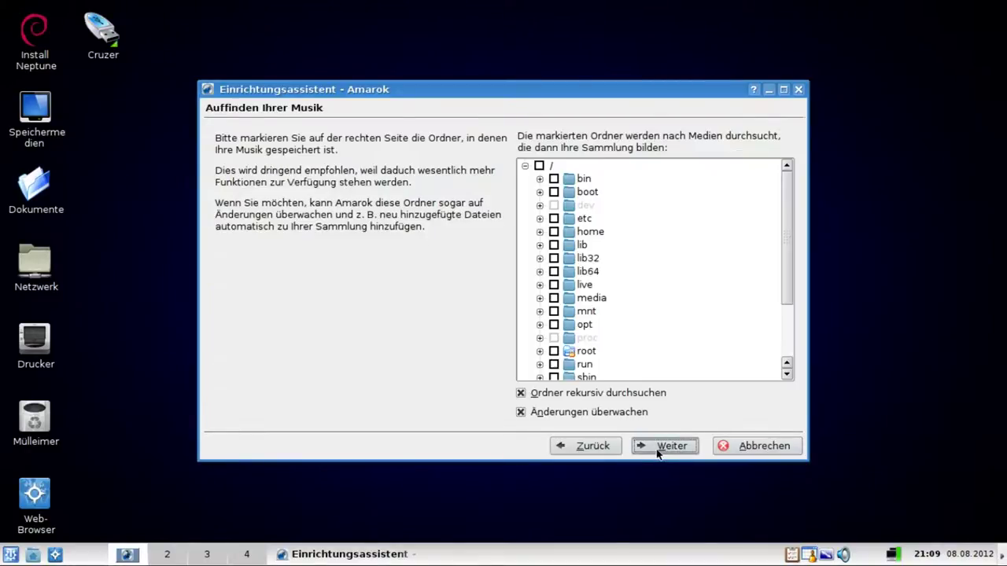
click(553, 233)
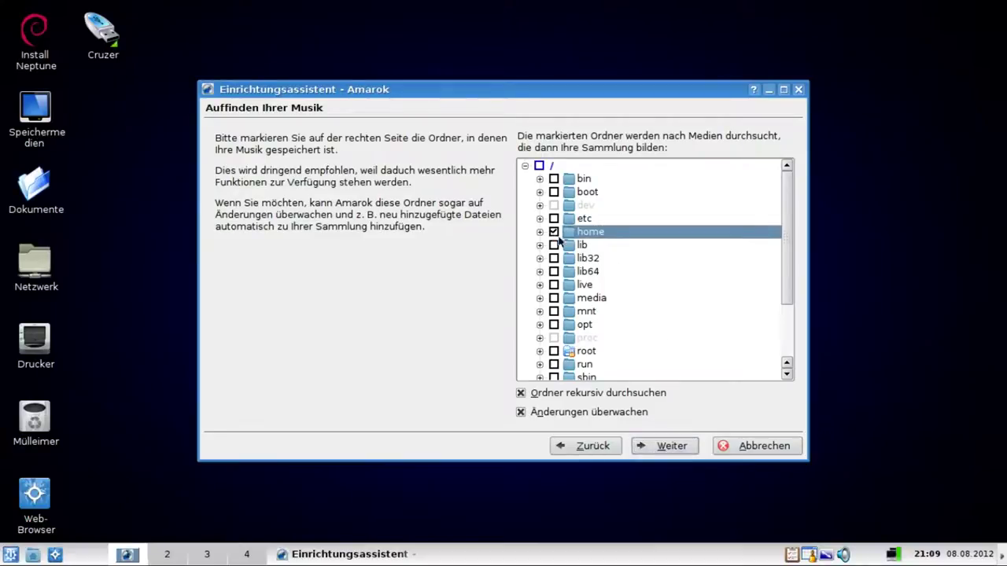
click(667, 444)
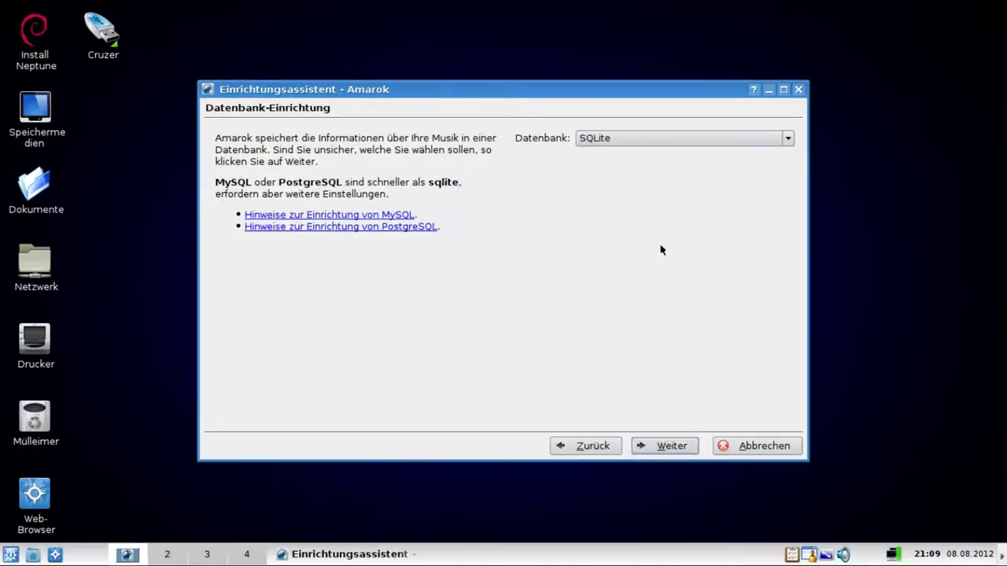
click(786, 139)
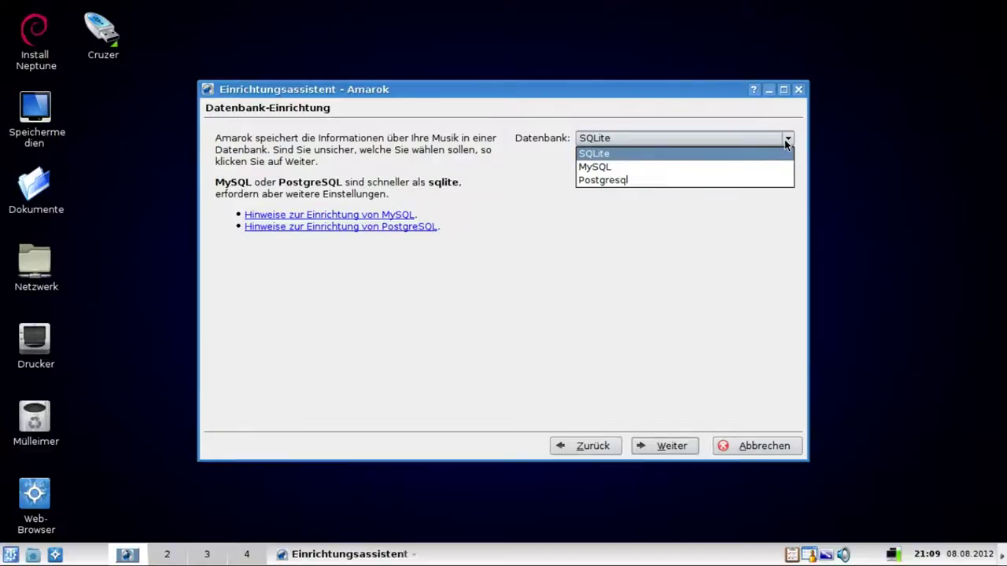
click(785, 139)
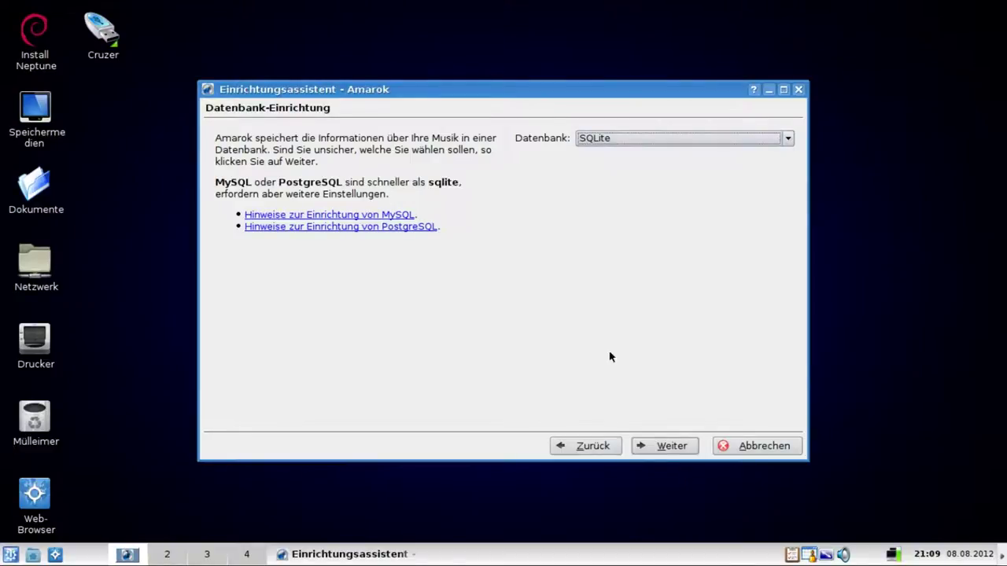
click(656, 445)
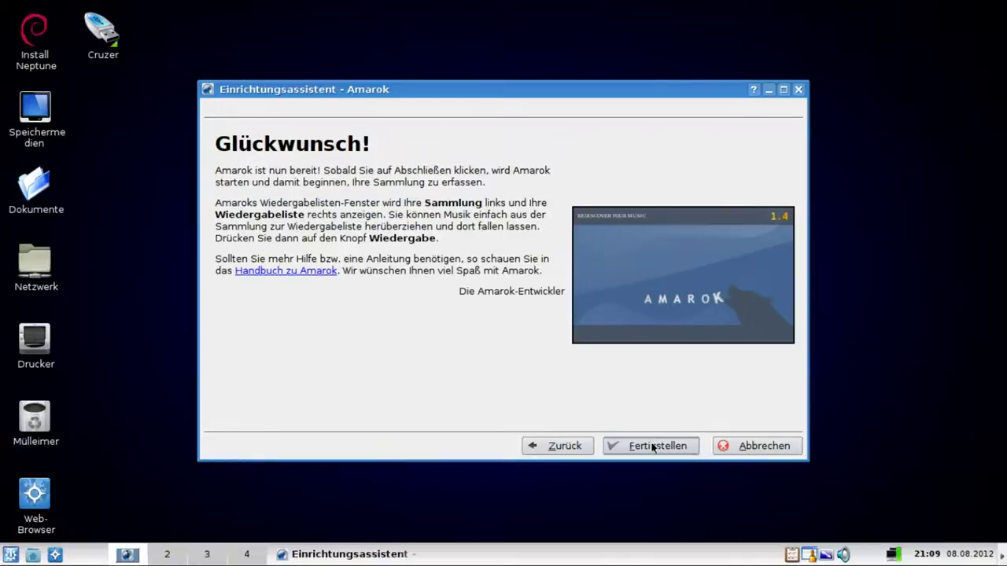
click(652, 446)
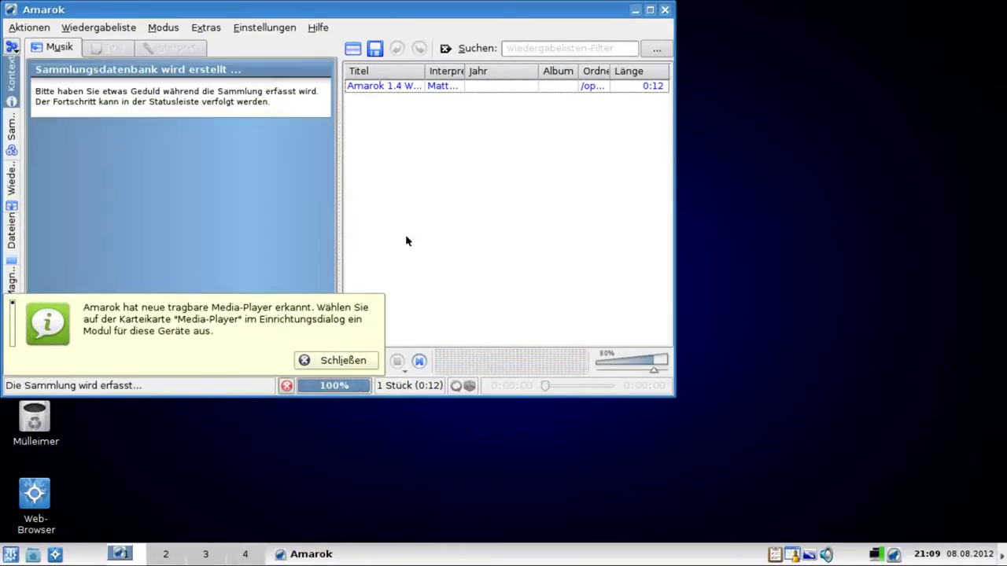
- Dismiss the media player notice, maximize Amarok and play the Amarok 1.4 Welcome track
click(337, 360)
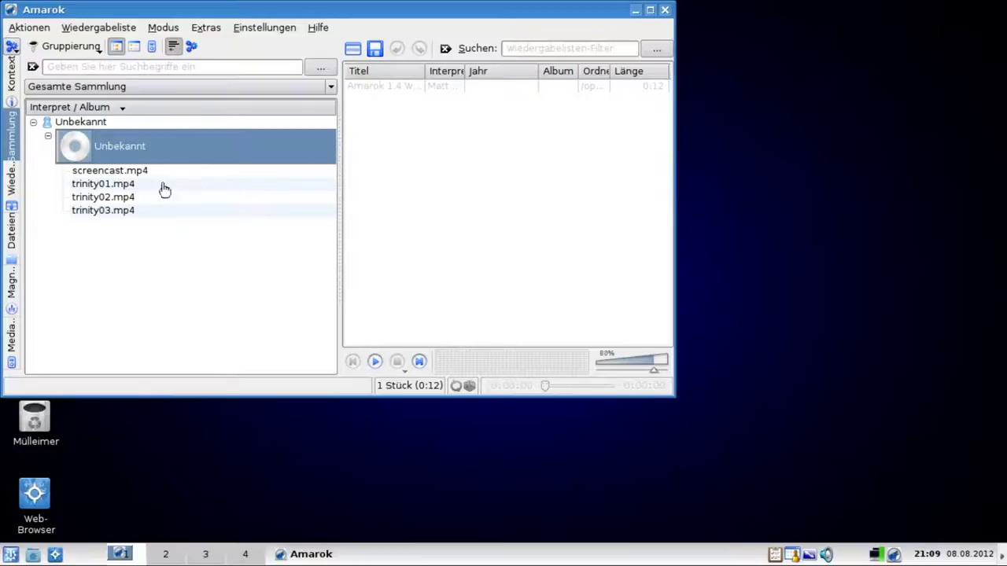
click(650, 10)
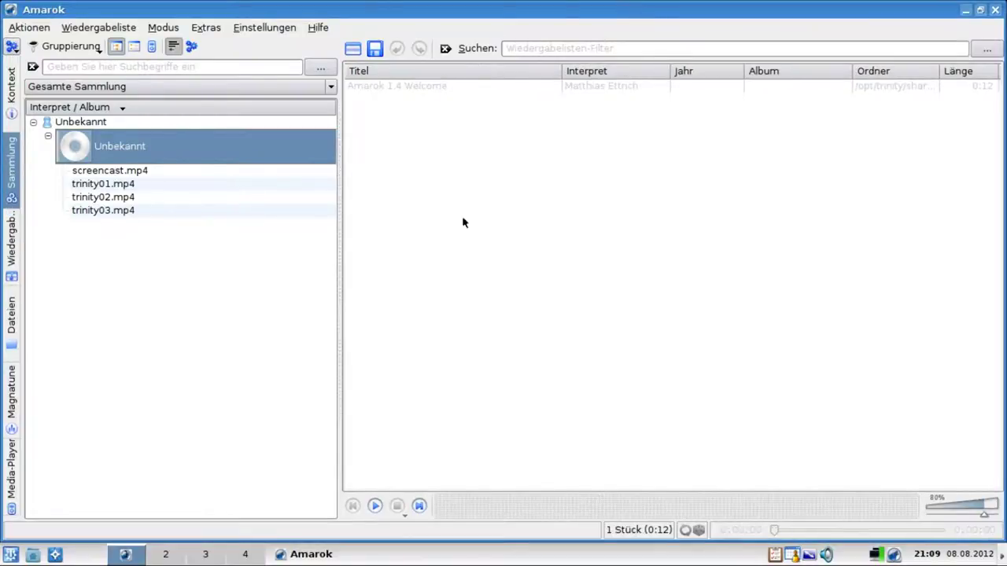
click(431, 91)
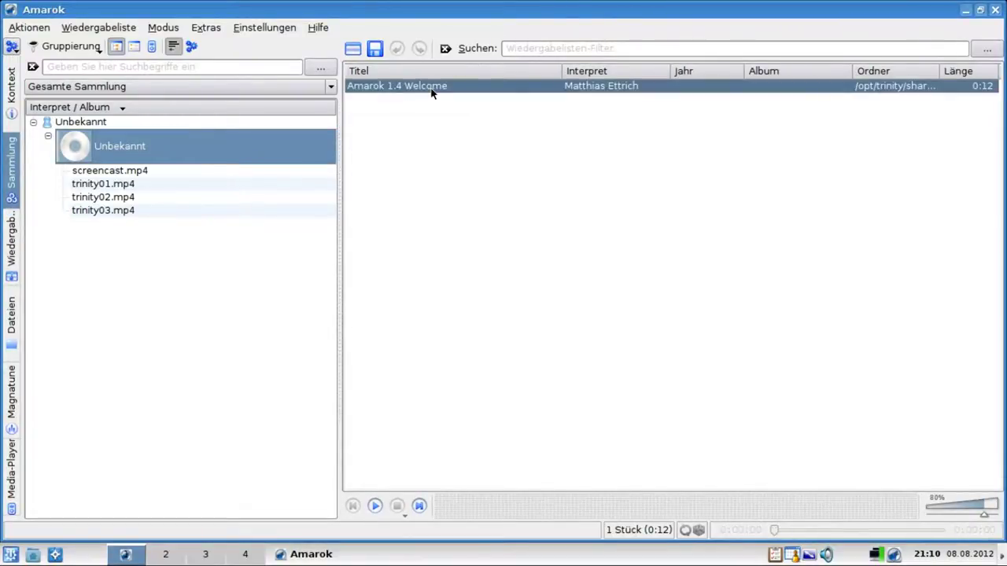
double_click(431, 91)
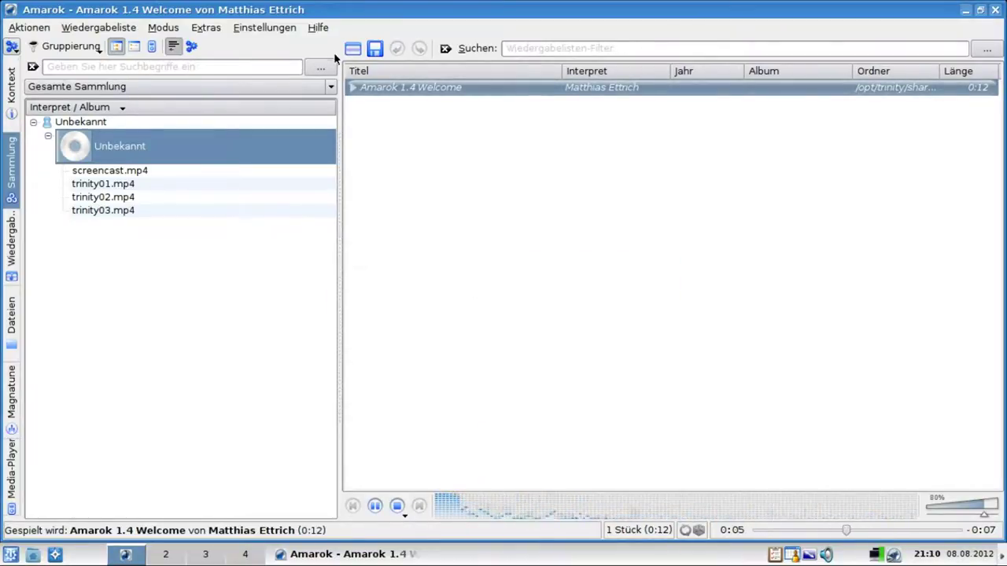
- View Amarok's About dialog, then narrow the collection panel to widen the playlist
click(317, 28)
click(358, 101)
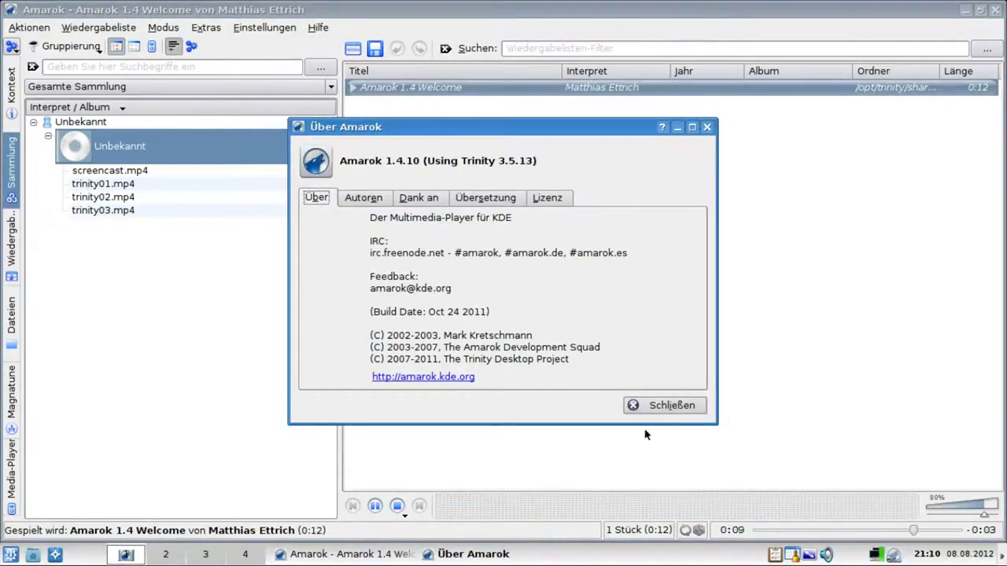
click(668, 405)
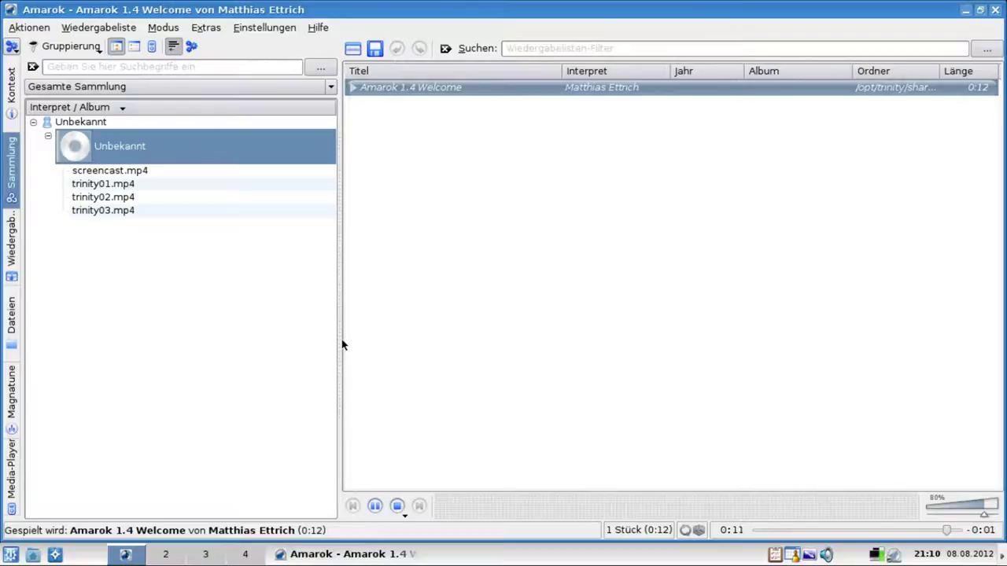
drag(336, 337, 260, 336)
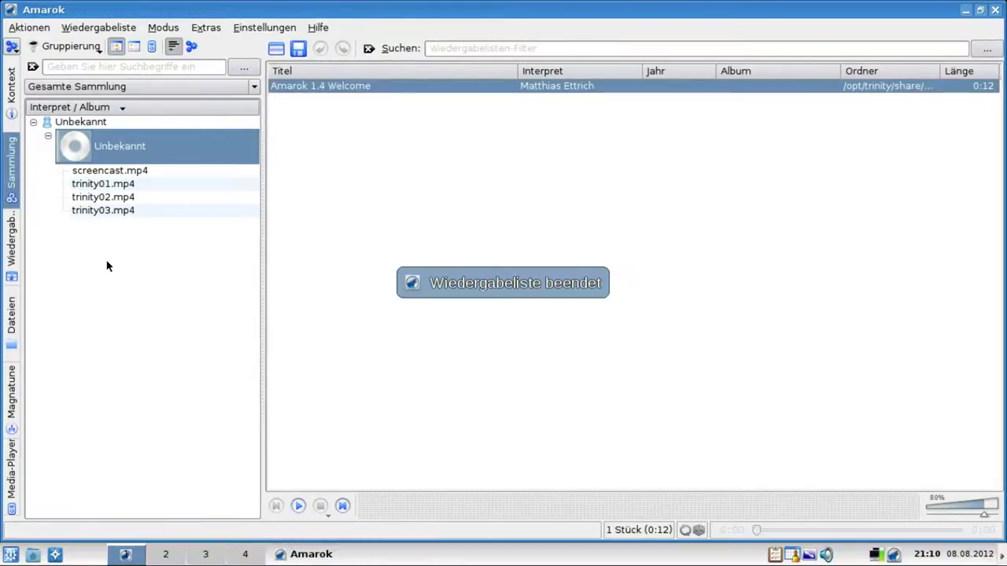
click(250, 32)
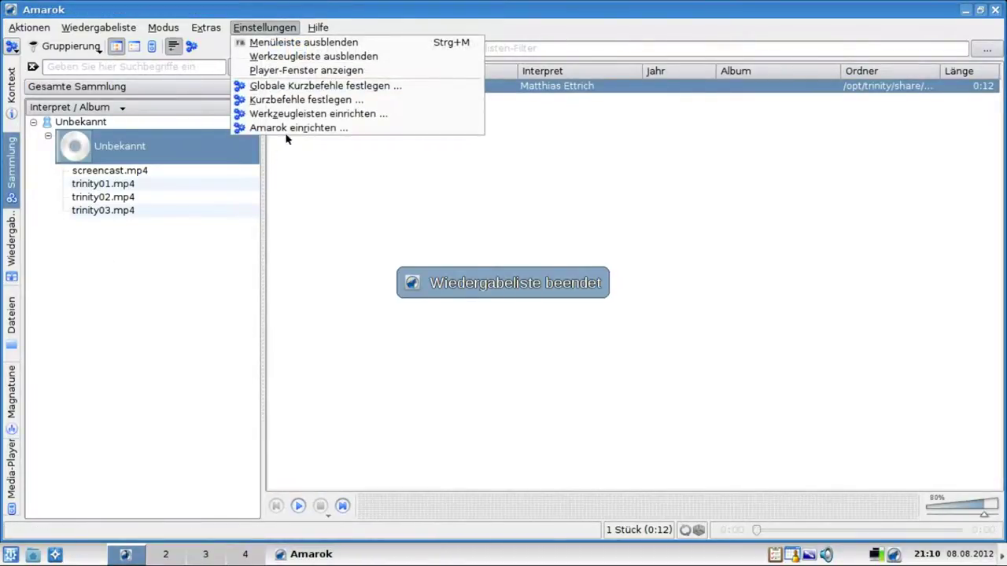
- Open and close the Amarok configuration dialog
click(288, 137)
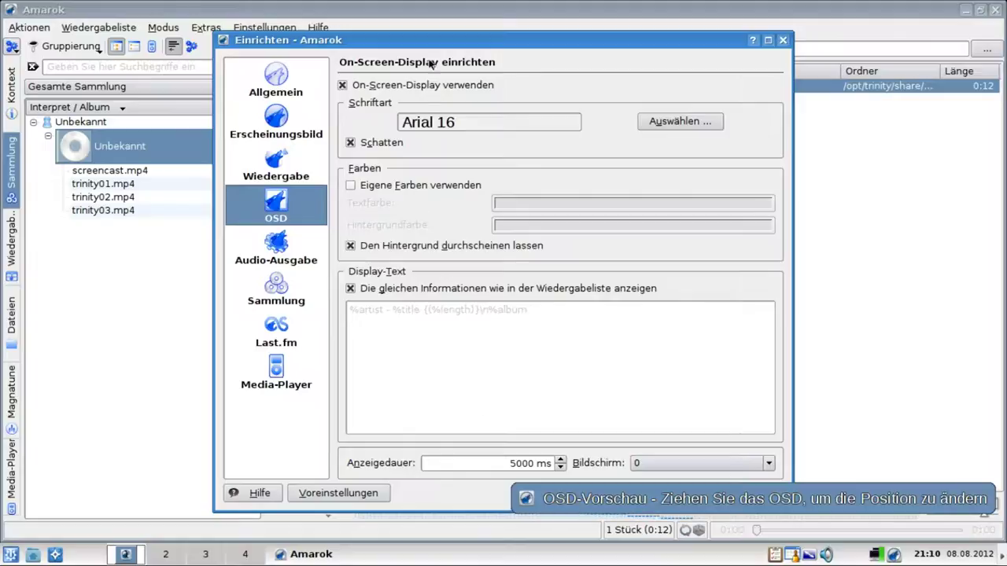
drag(430, 39, 372, 35)
click(497, 490)
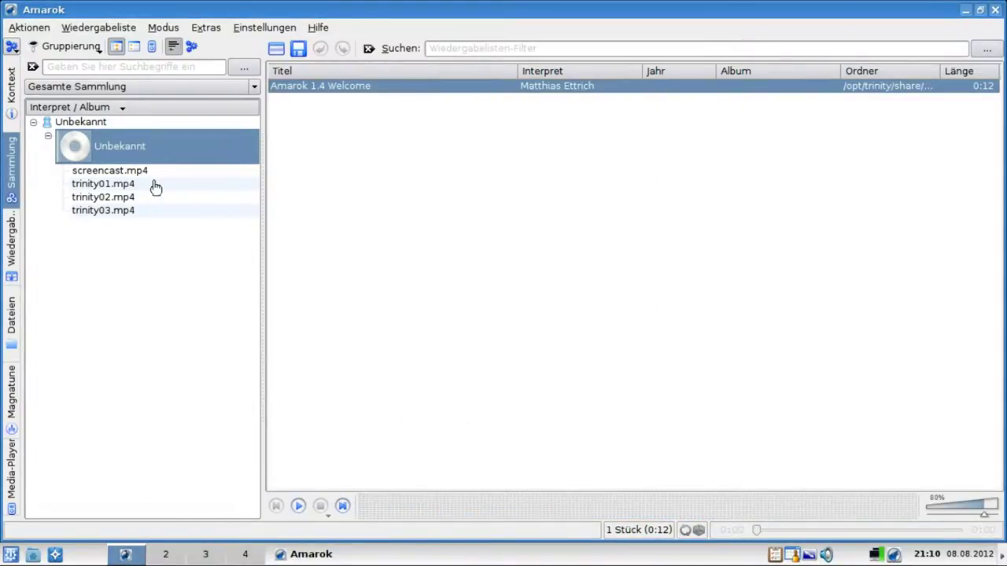
- Try playing screencast.mp4, dismiss the load error and delete it from the playlist
click(128, 173)
double_click(128, 173)
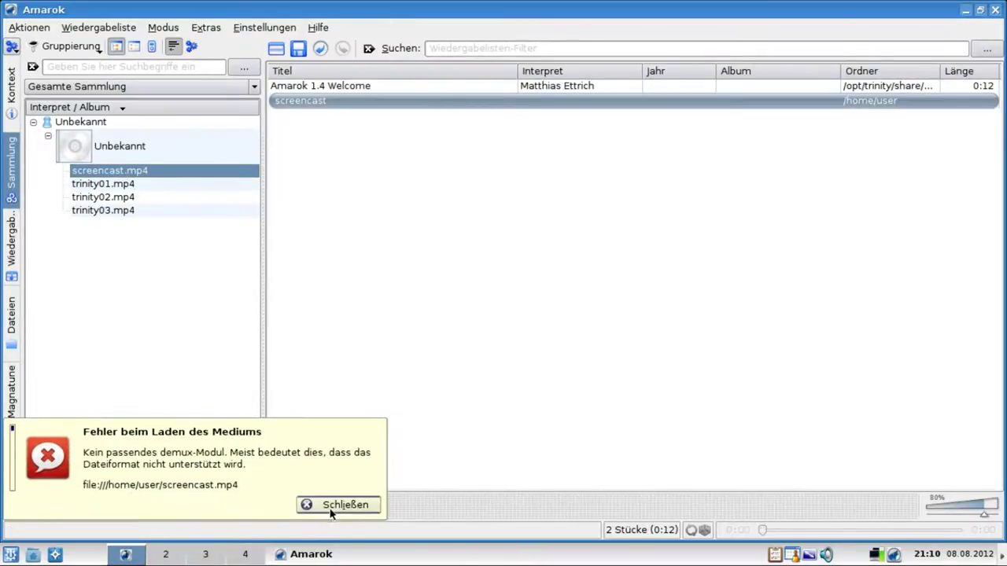
click(330, 510)
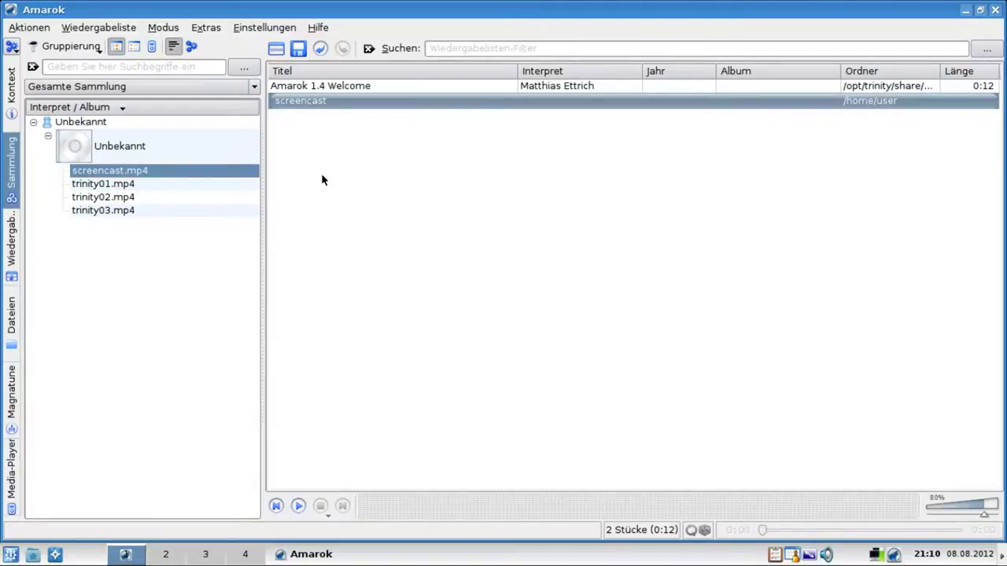
key(Delete)
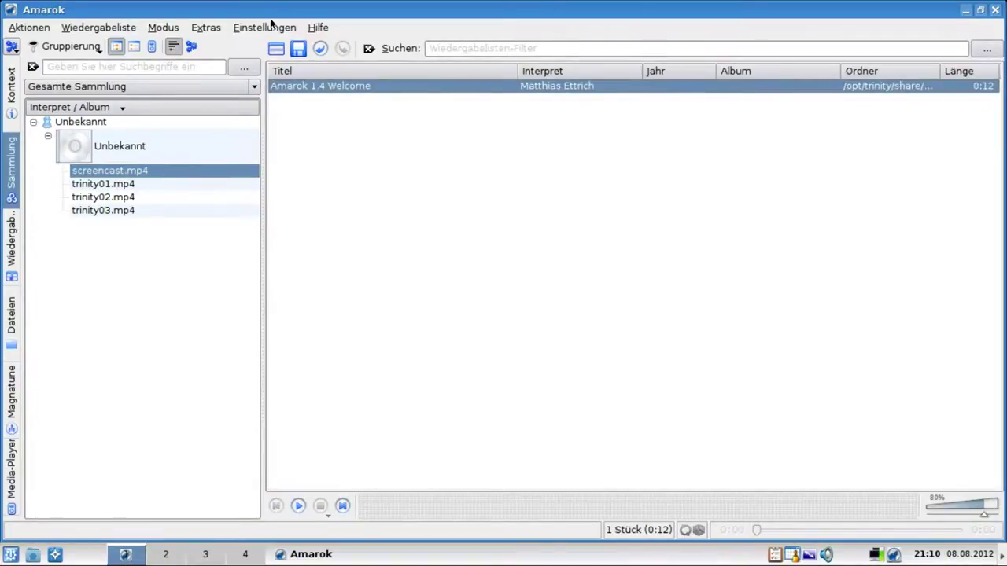
mouse_move(274, 11)
mouse_down()
mouse_move(258, 79)
mouse_move(333, 50)
mouse_move(277, 11)
mouse_up()
- Cycle through the Playlists, Files, Magnatune, Media Player and Context panels, then open amarok.kde.org
click(18, 252)
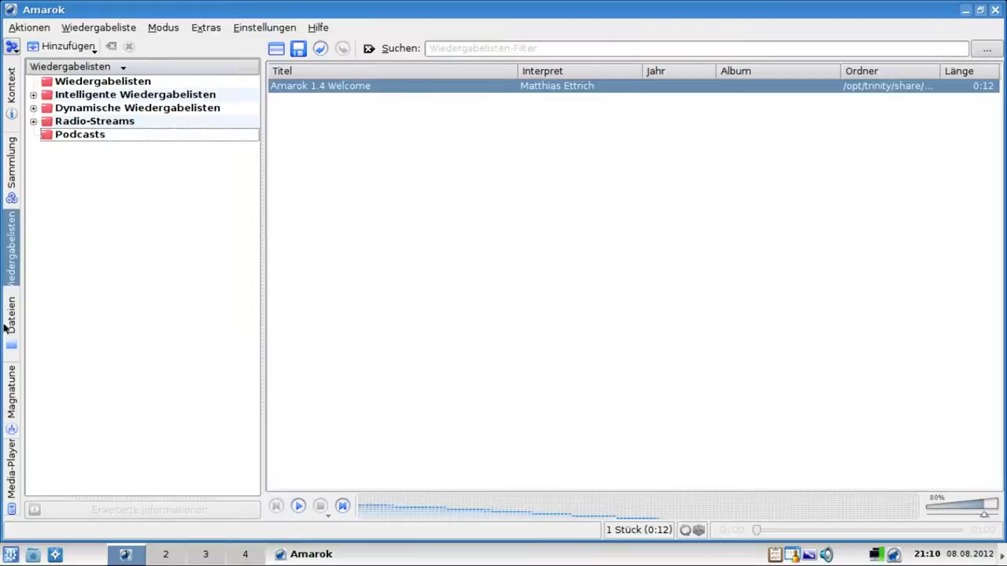
click(6, 324)
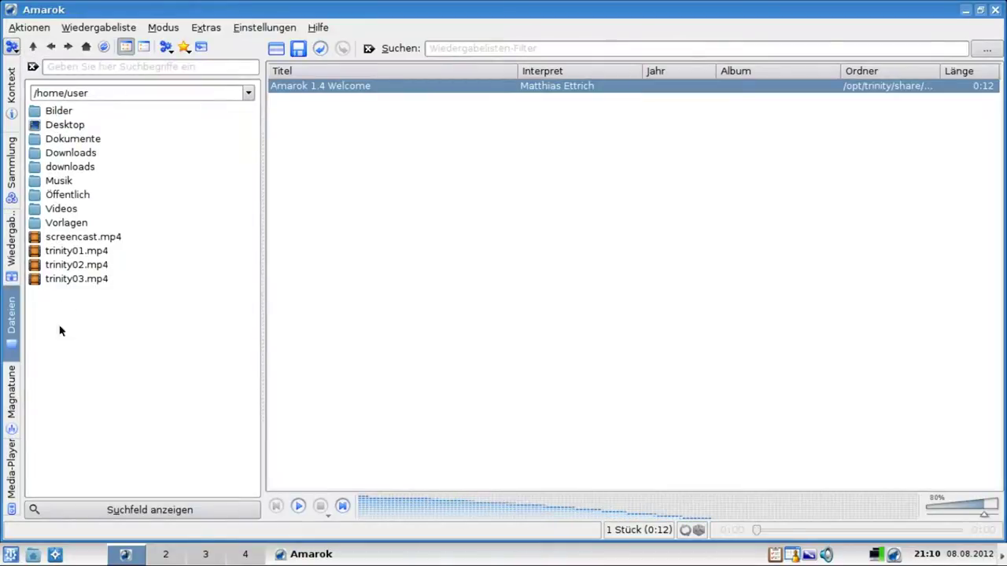
click(15, 387)
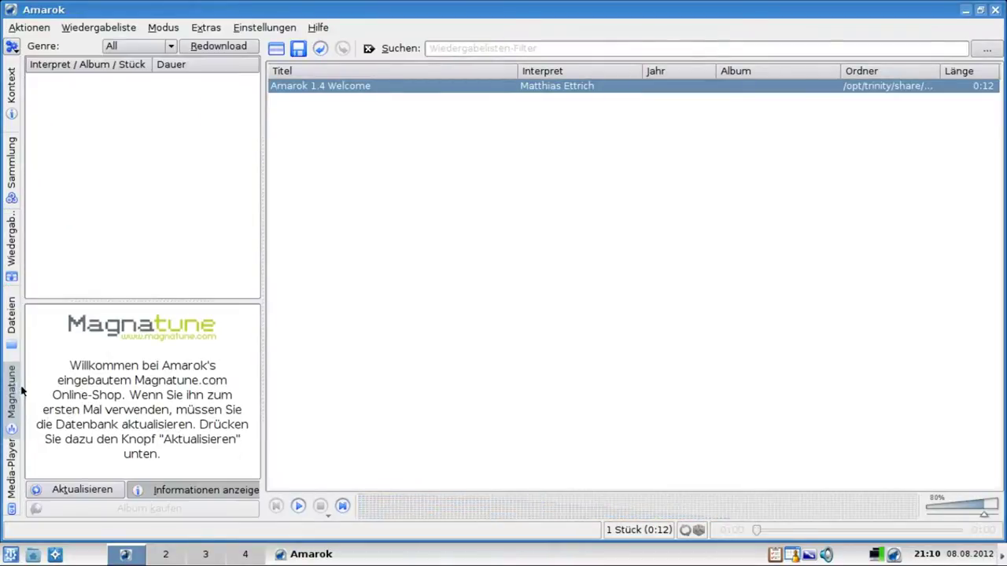
click(11, 466)
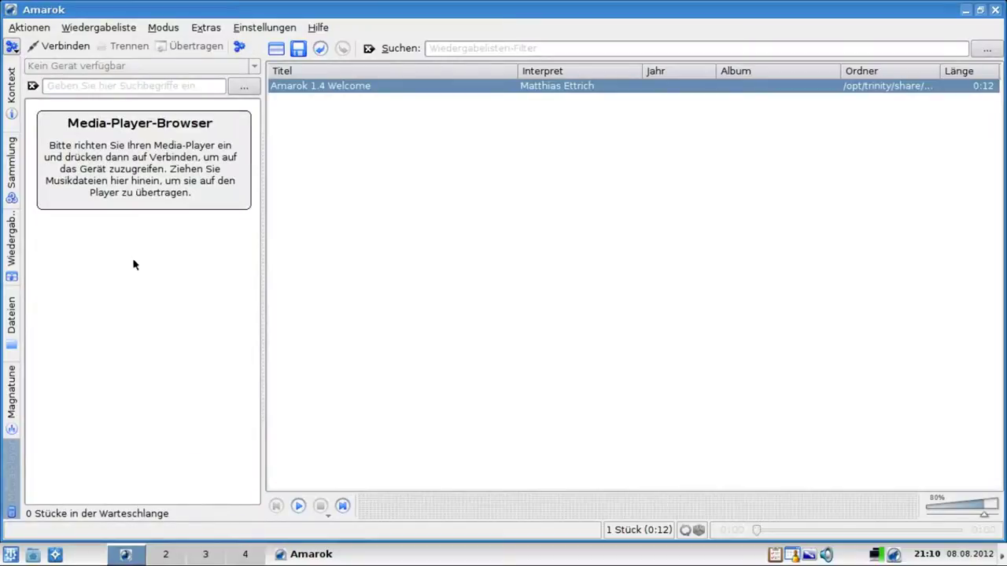
click(11, 90)
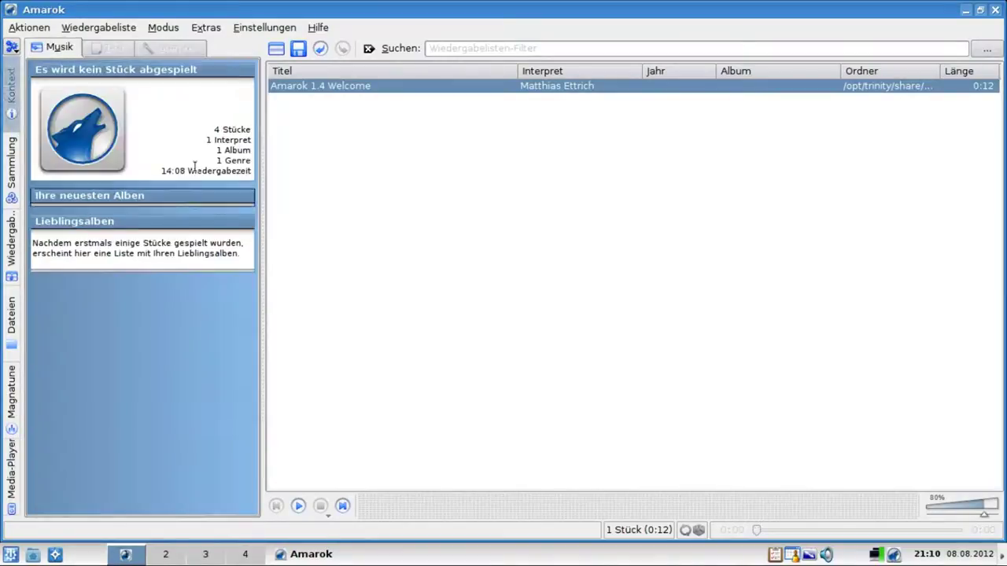
click(90, 128)
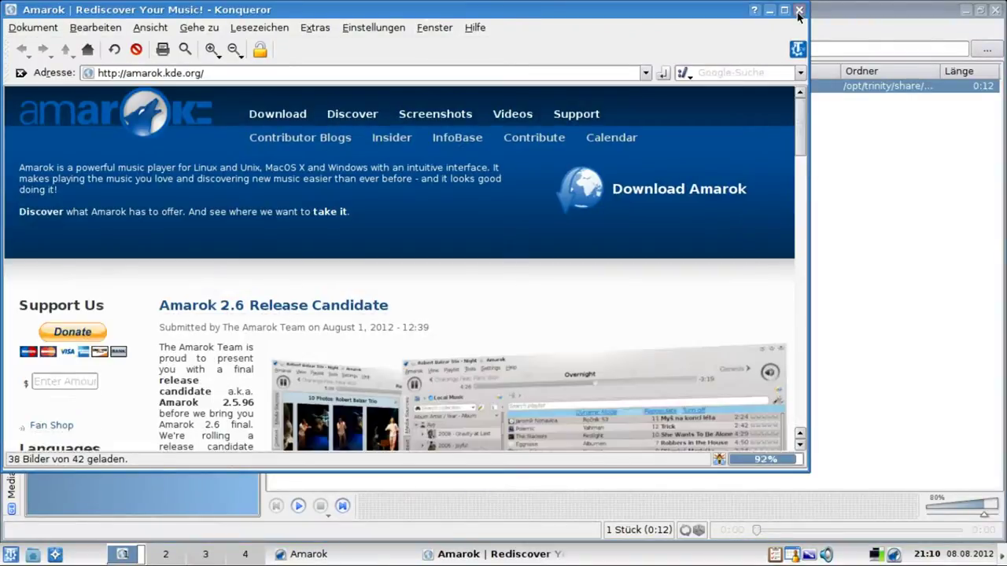
- Scroll amarok.kde.org to the Amarok 2.6 Release Candidate news, move Konqueror, then close it
scroll(647, 285, down, 5)
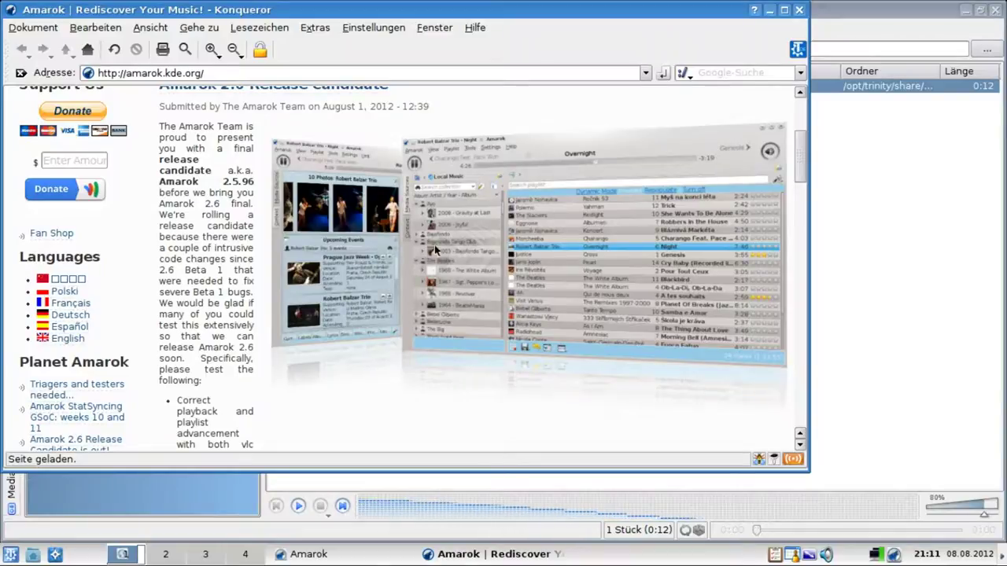
drag(400, 10, 534, 47)
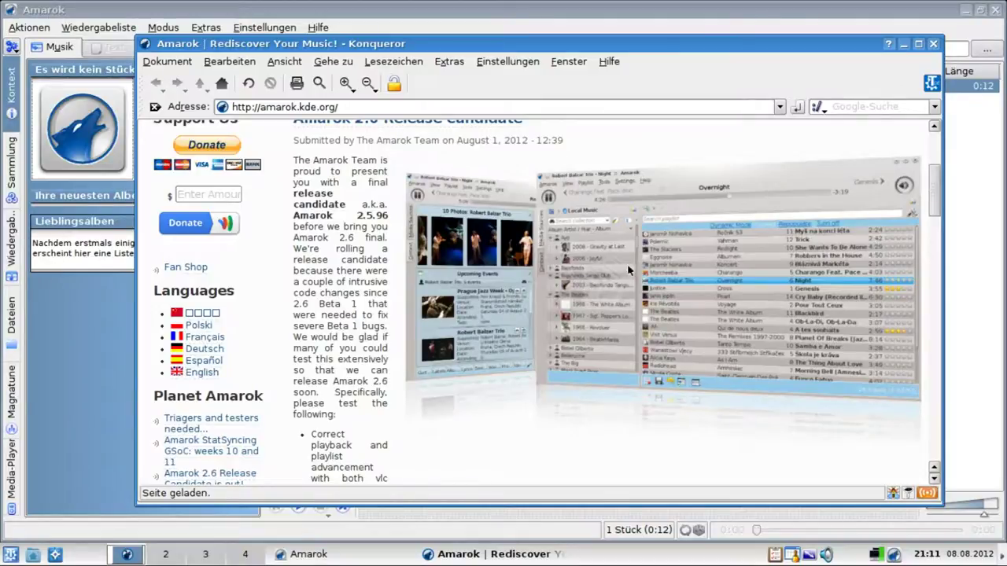
click(933, 44)
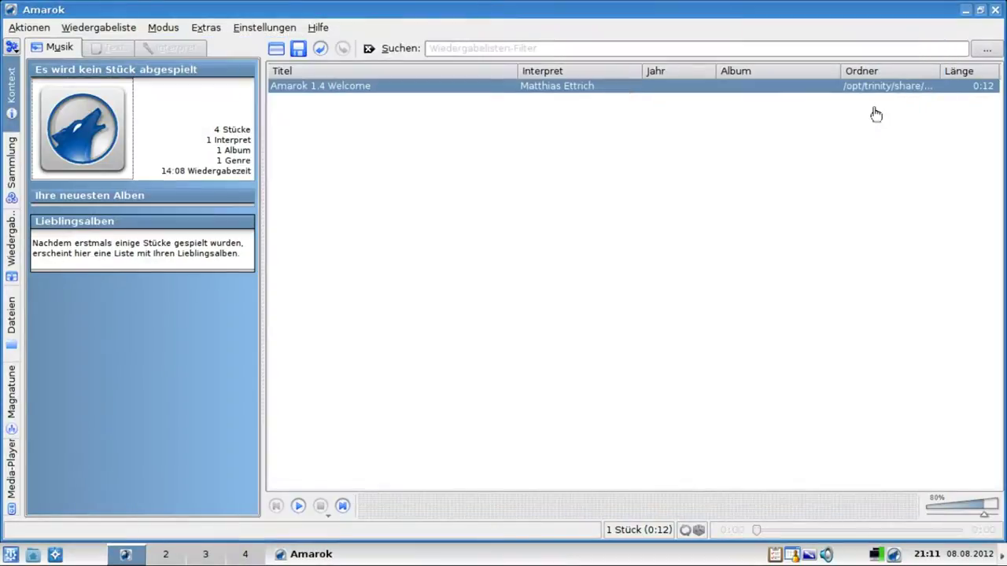
- Hide Amarok to the system tray, ticking 'Diese Meldung nicht mehr anzeigen' before confirming
click(994, 11)
click(319, 289)
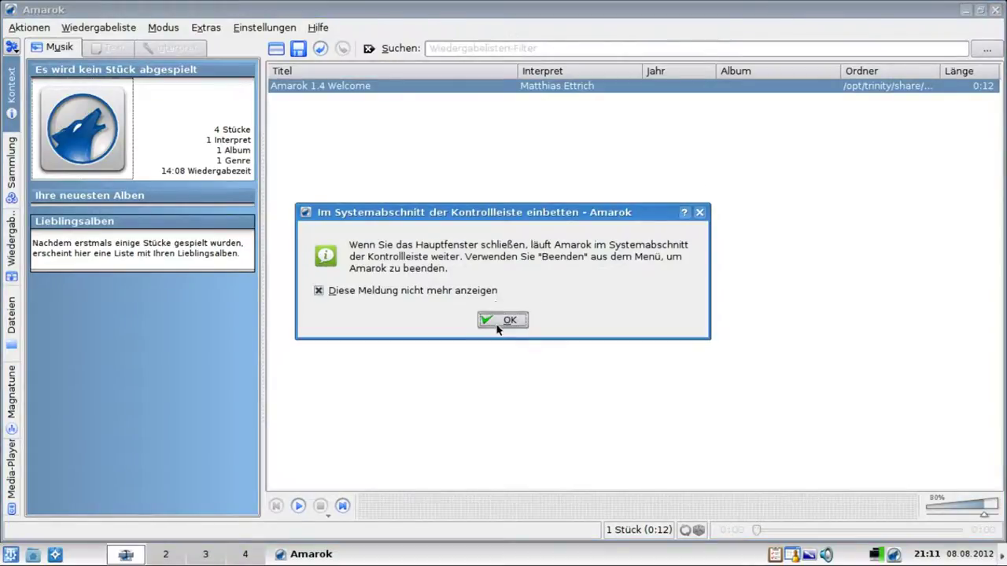
click(499, 319)
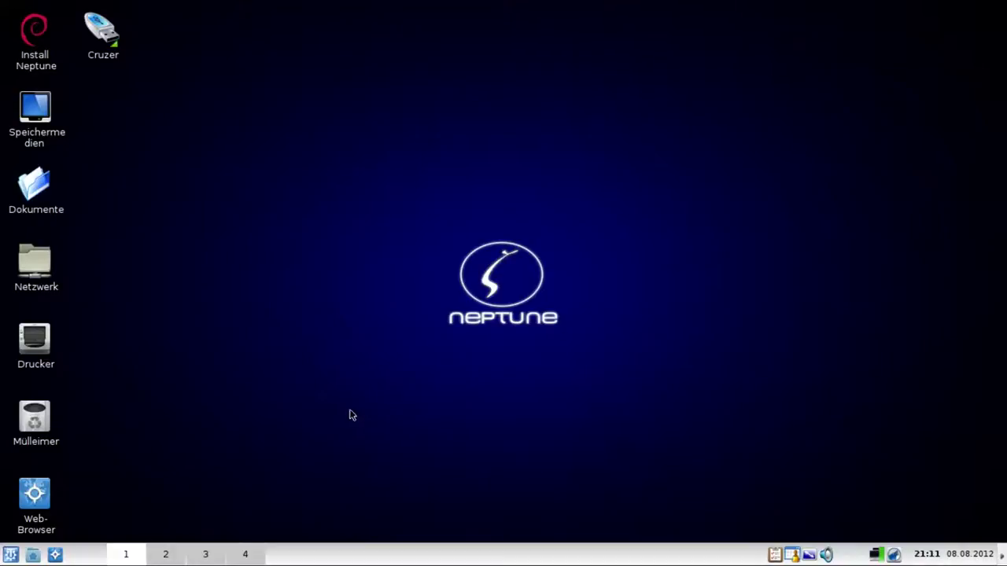
key(alt+F2)
- Launch Konsole, centre its window, and search packages with apt-cache search kdegraphics
text(konsole)
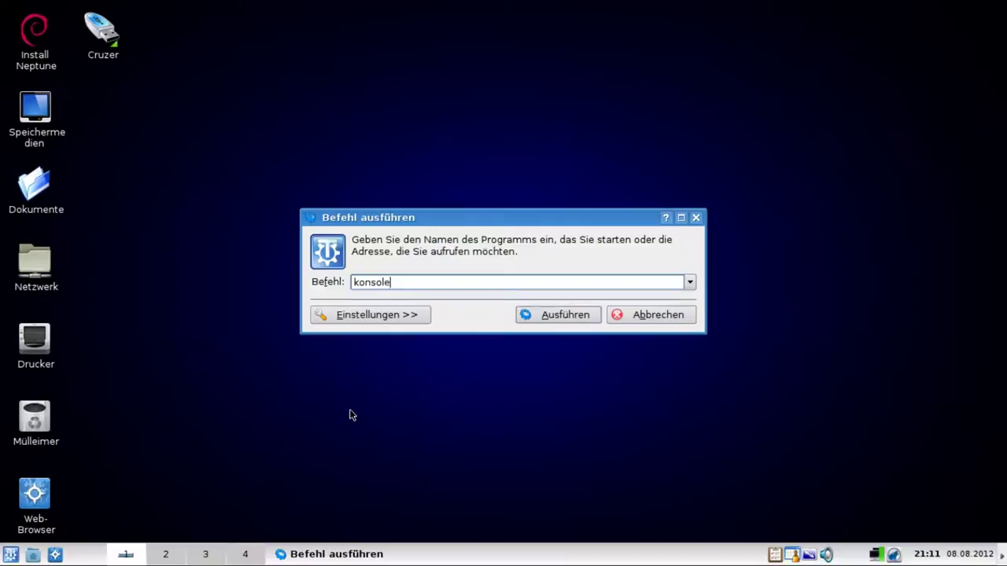
key(Return)
drag(276, 10, 475, 120)
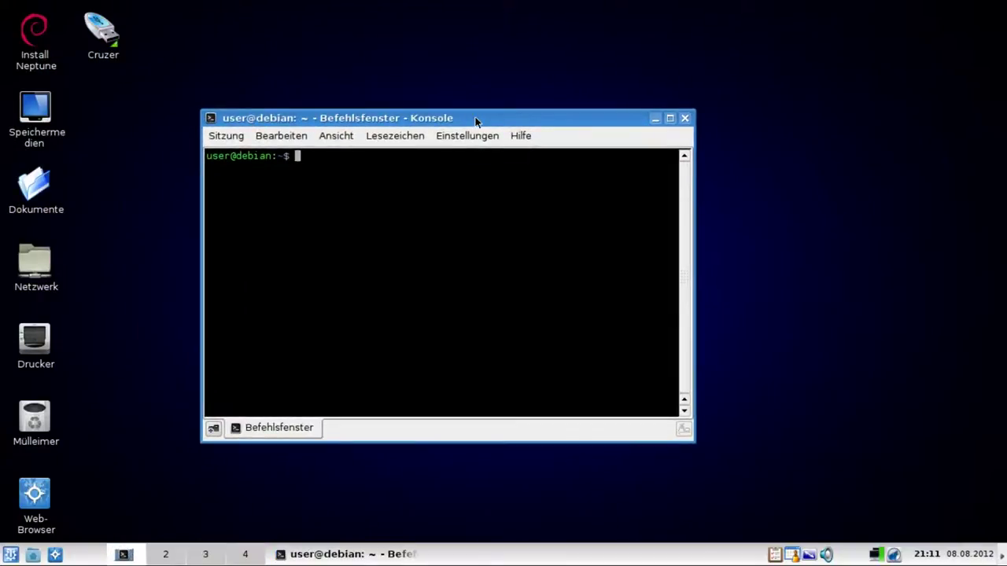
text(apt-cache search kdegraphics)
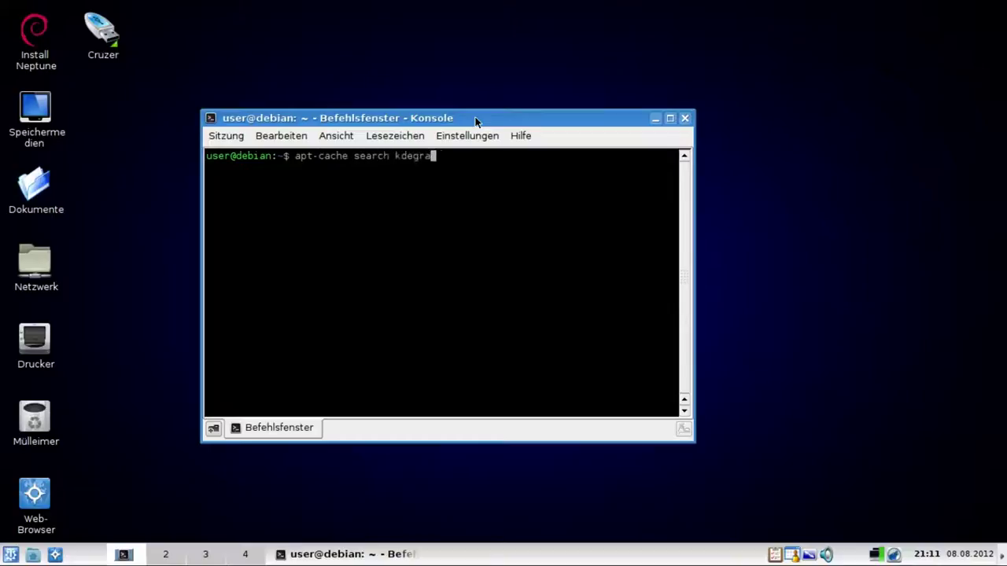
key(Return)
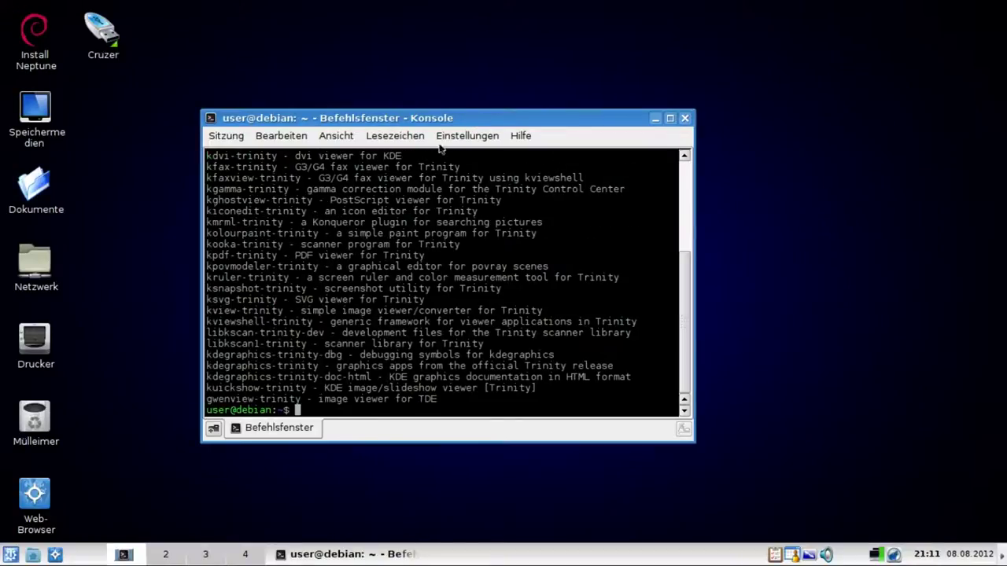
- Run sudo apt-get install kdegraphics-trinity with the copied package name, then select kpdf-trinity in the output
double_click(276, 365)
right_click(269, 360)
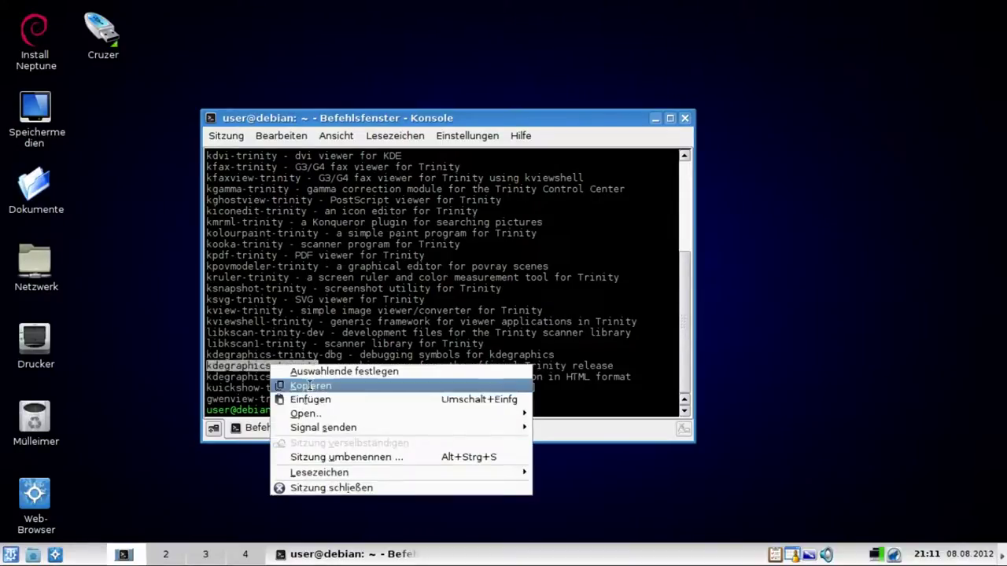
click(311, 384)
text(sudo apt-get install)
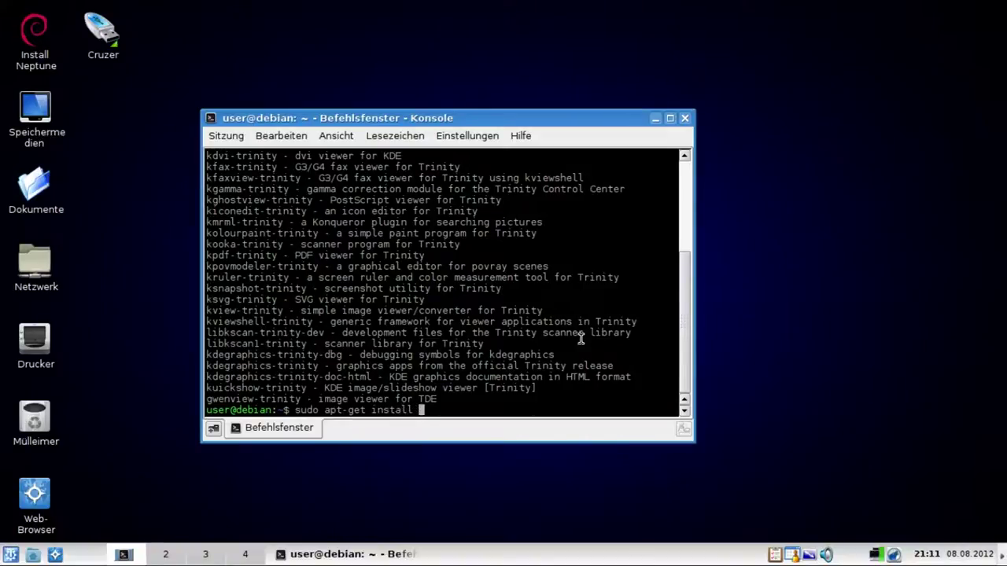
key(shift+Insert)
key(Return)
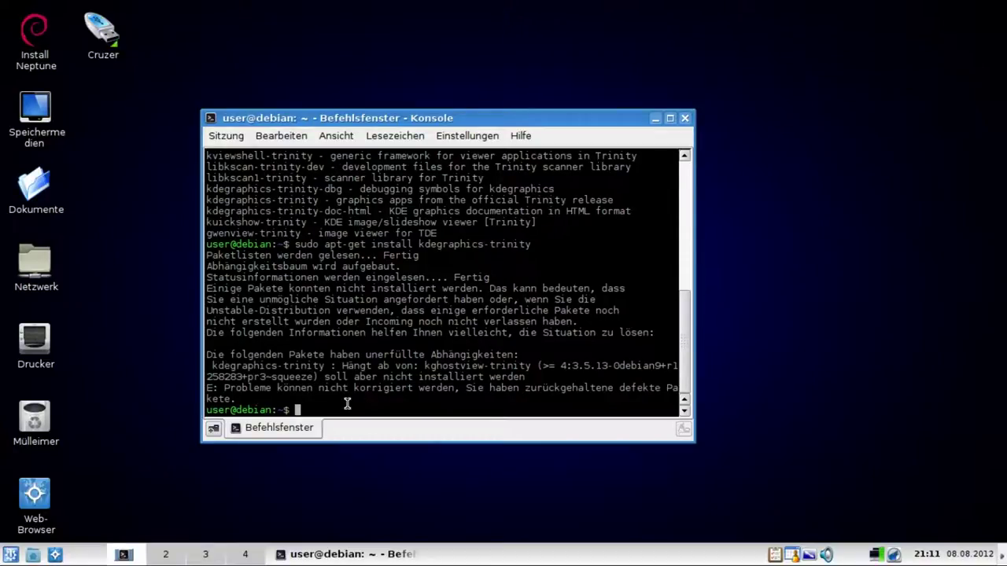
scroll(365, 385, up, 4)
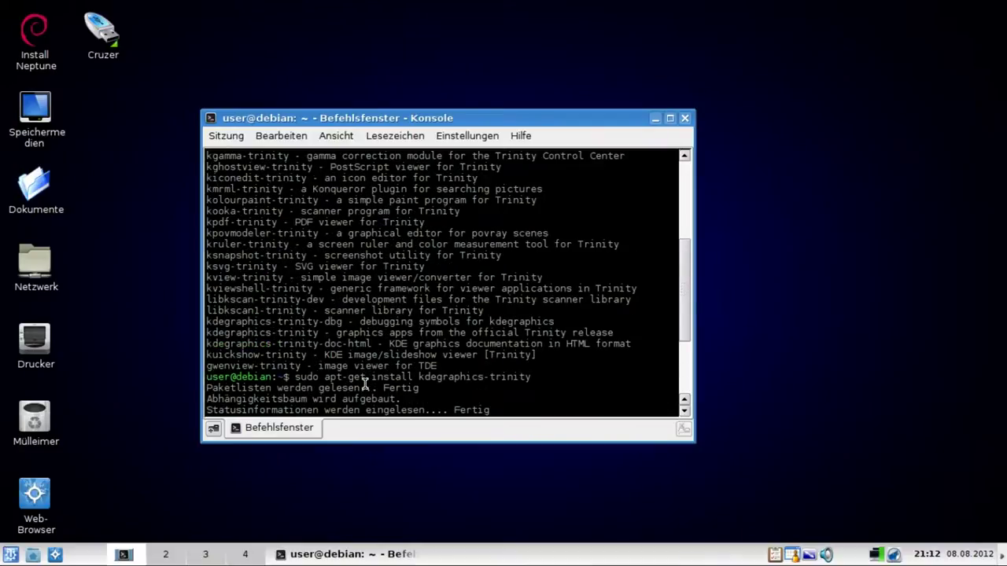
double_click(253, 224)
- Run sudo apt-get install with kpdf-trinity, gwenview-trinity and ksnapshot-trinity pasted from the output
scroll(415, 361, down, 4)
text(sudo apt-get install)
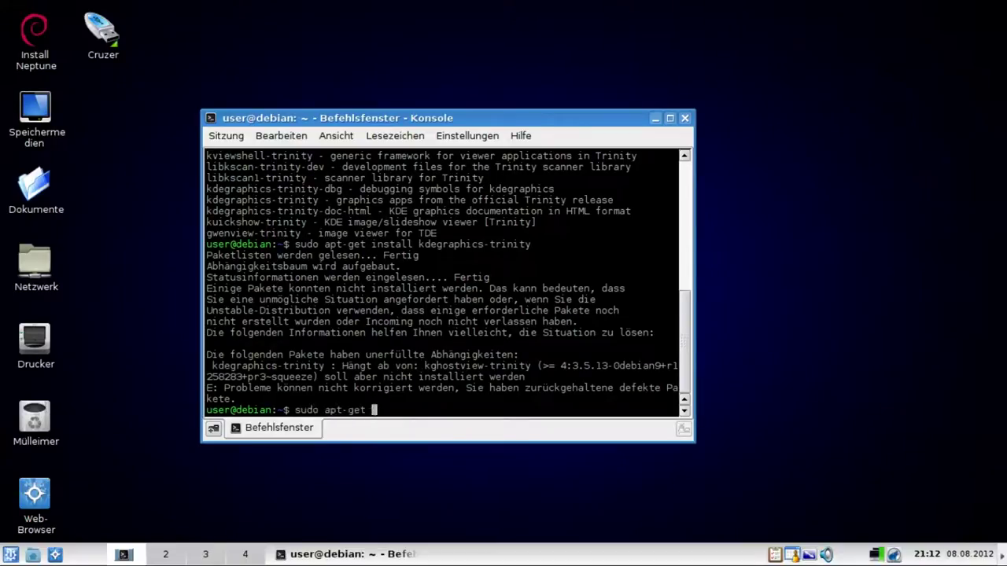
middle_click(485, 337)
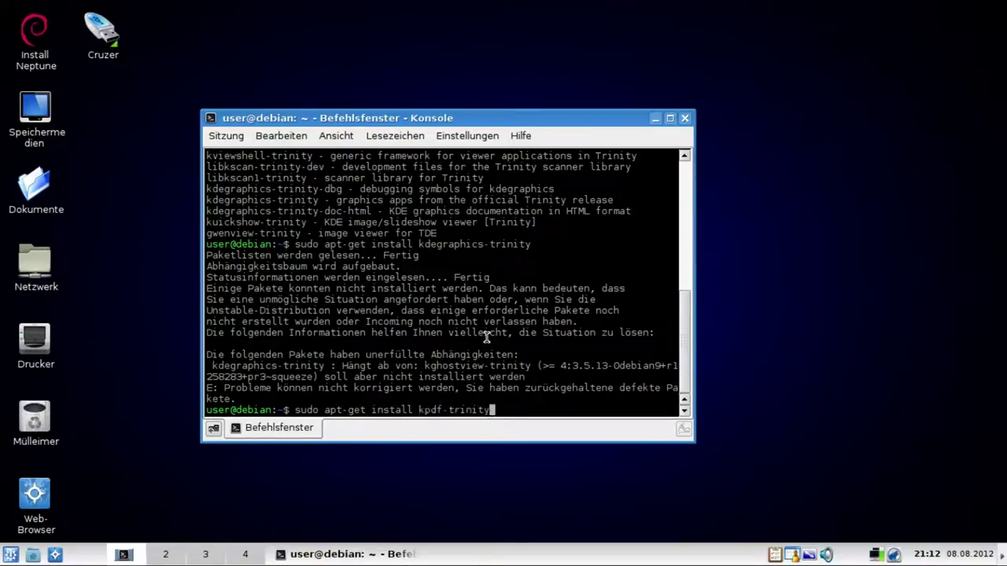
double_click(236, 235)
middle_click(563, 371)
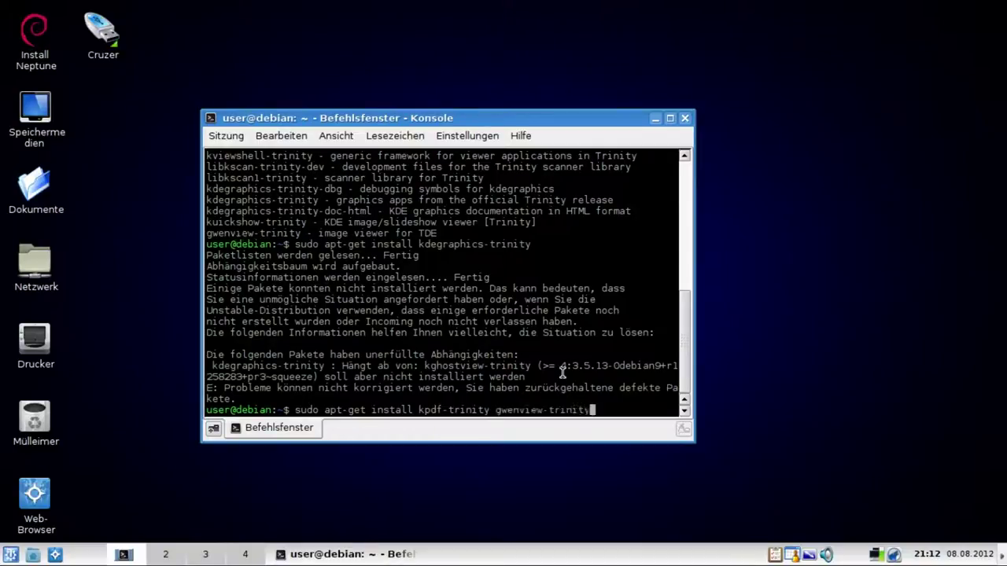
scroll(563, 371, up, 3)
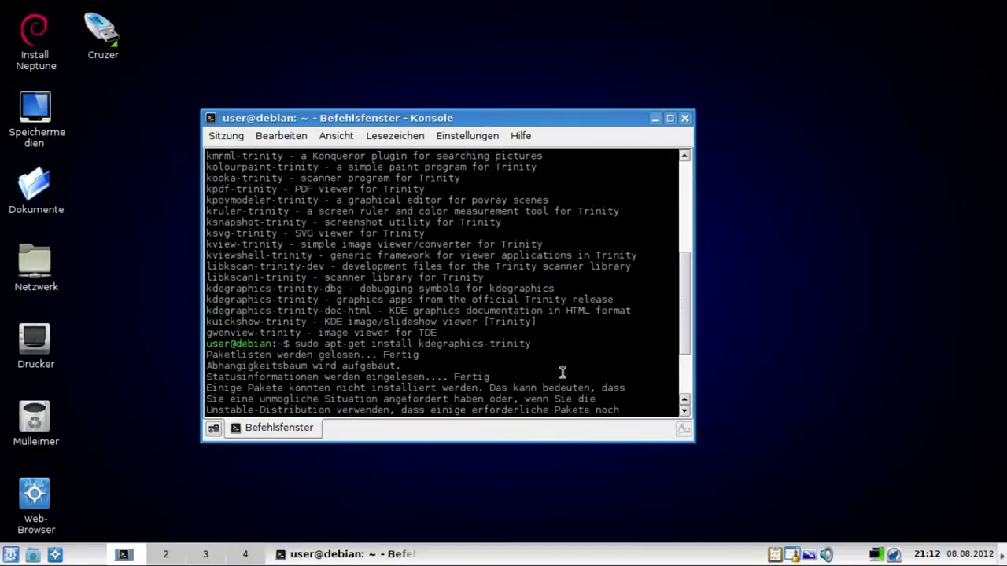
double_click(286, 221)
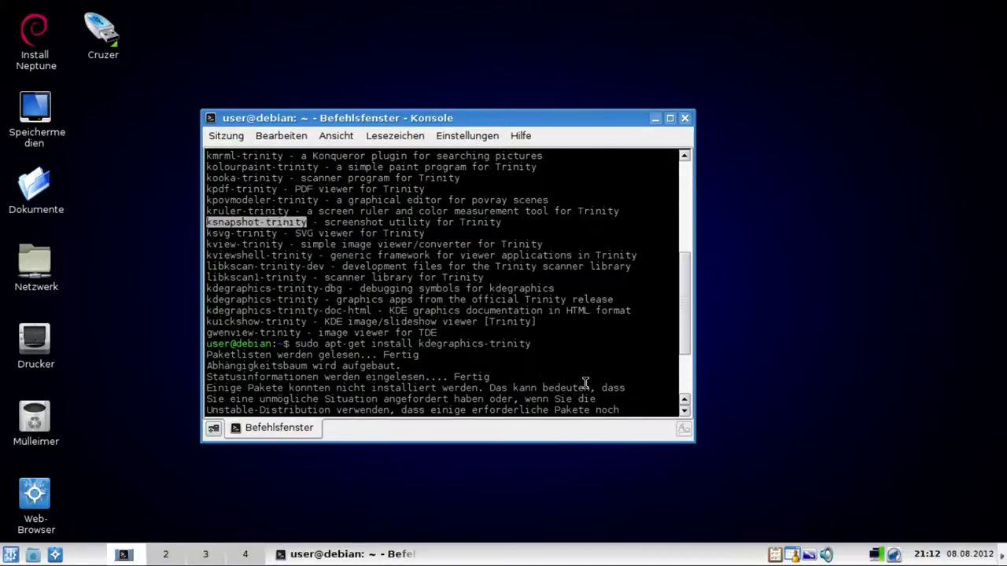
scroll(582, 376, down, 3)
middle_click(573, 349)
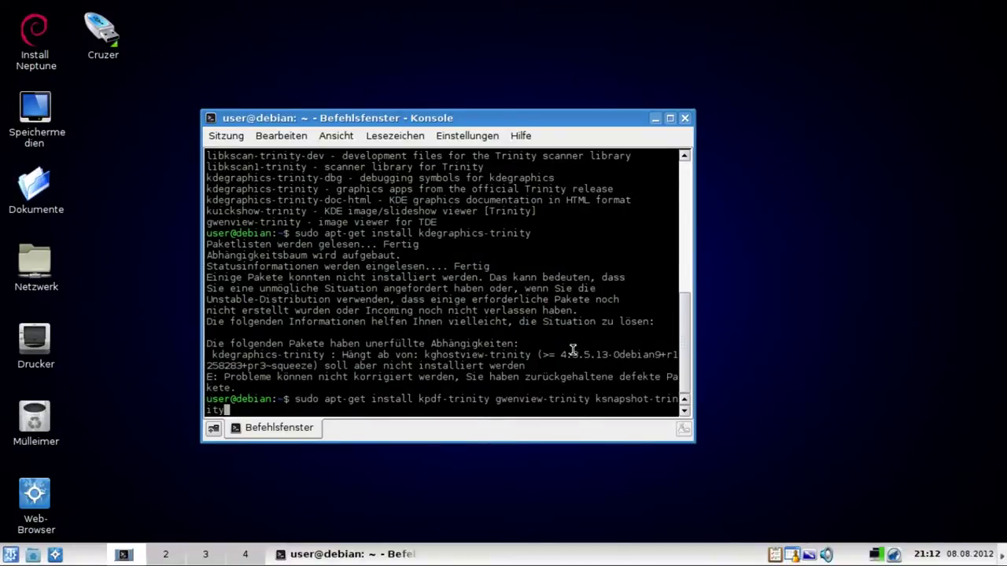
key(Return)
- Answer j to confirm installing the 37 new packages (24,5 MB)
text(j)
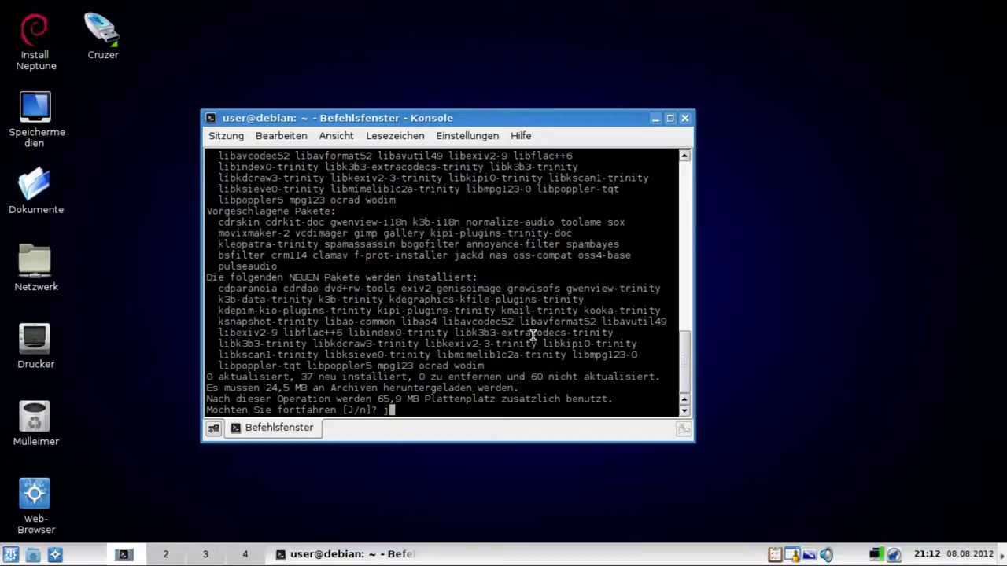
double_click(262, 268)
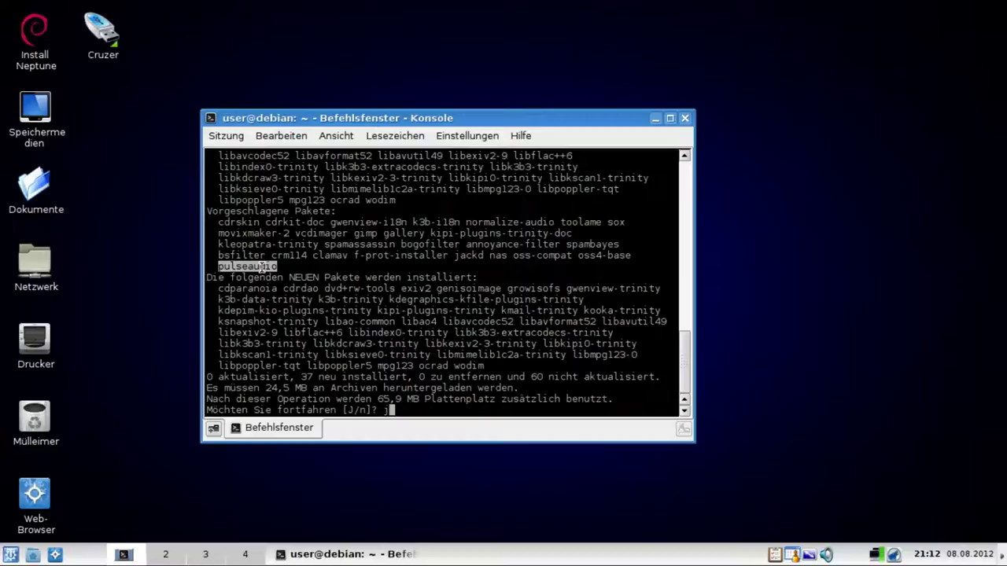
click(289, 270)
scroll(354, 300, up, 4)
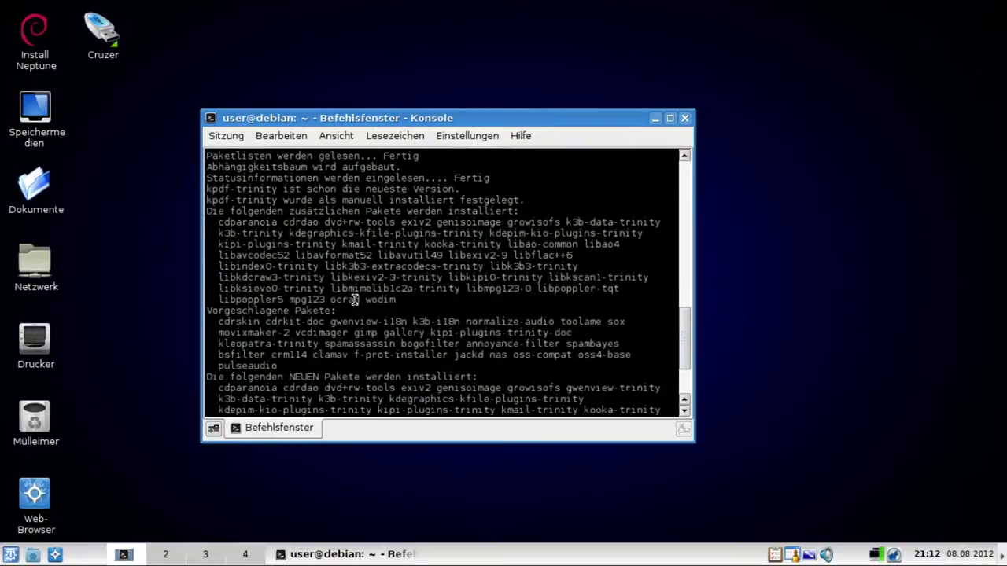
scroll(354, 300, down, 4)
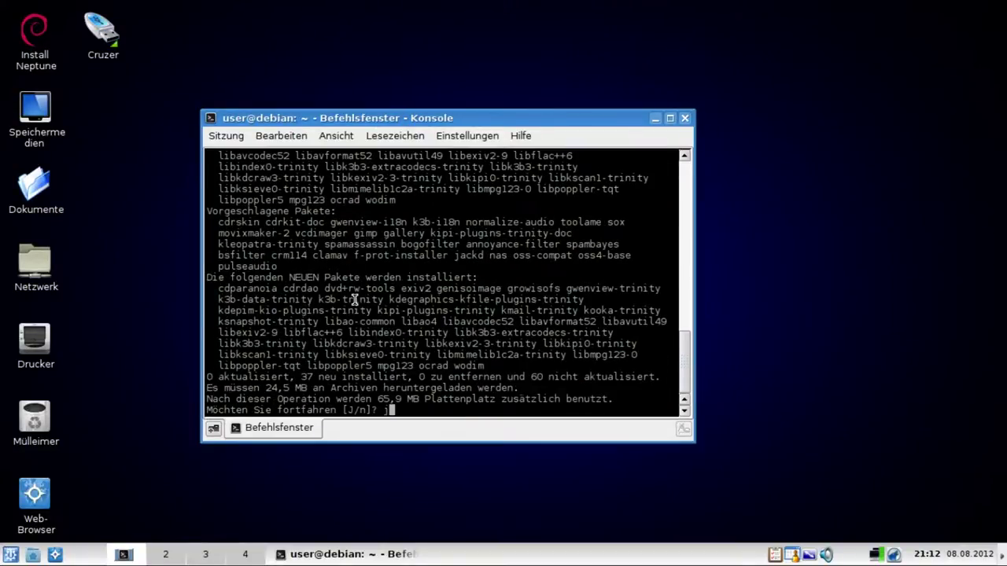
key(Return)
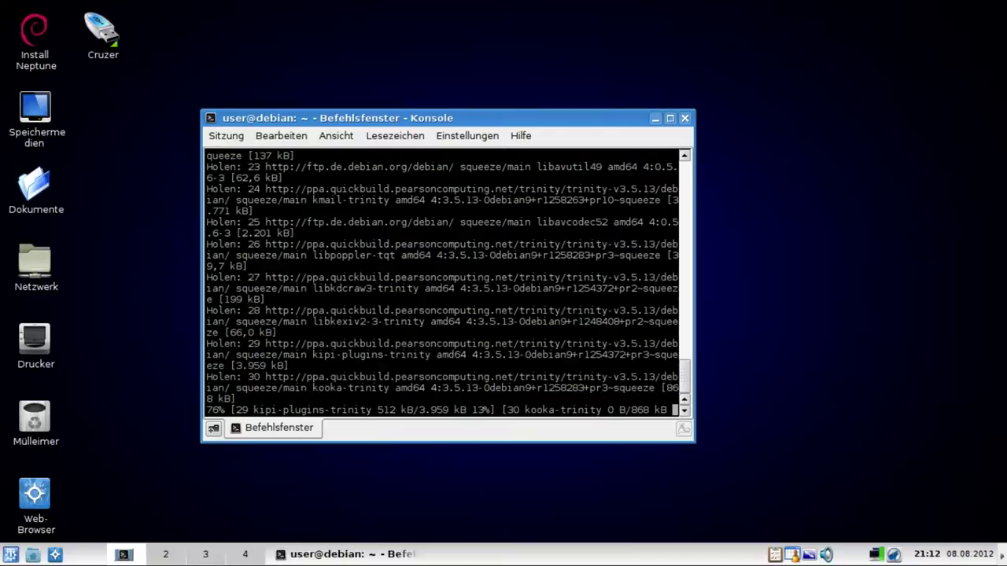
- Start kpowersave from the Alt+F2 run prompt and open its tray battery icon's options
key(alt+F2)
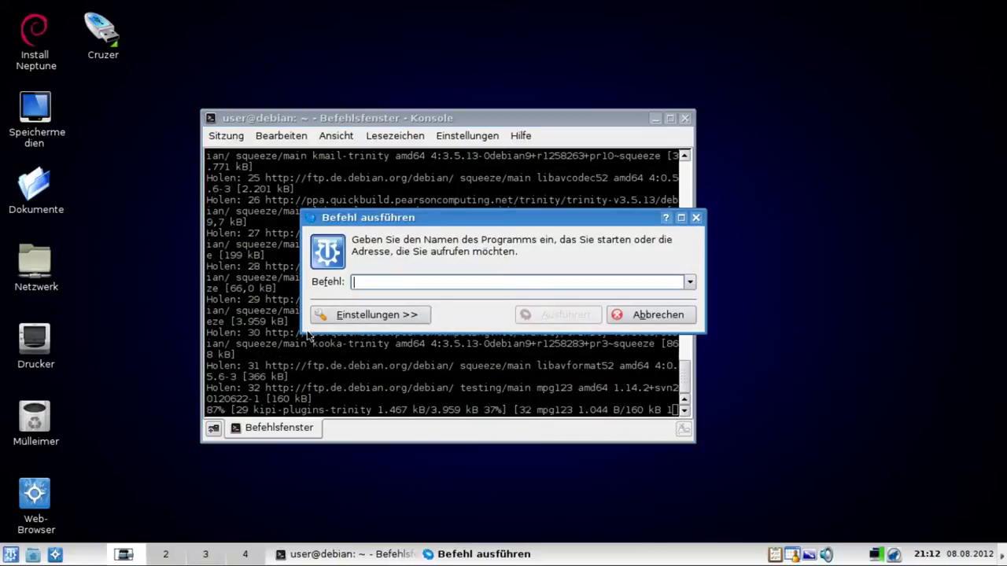
text(kpo)
key(BackSpace)
text(ow)
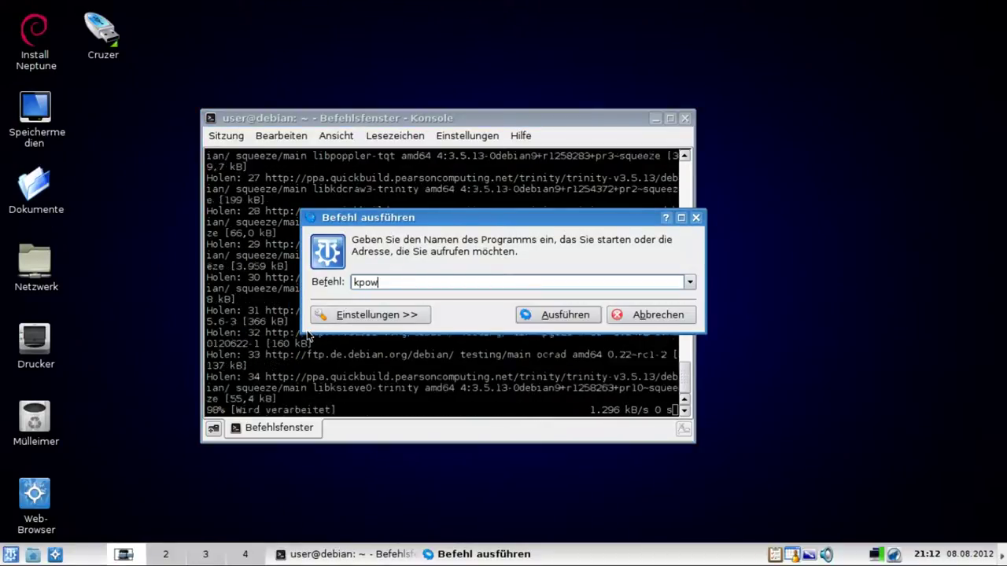
text(ersav)
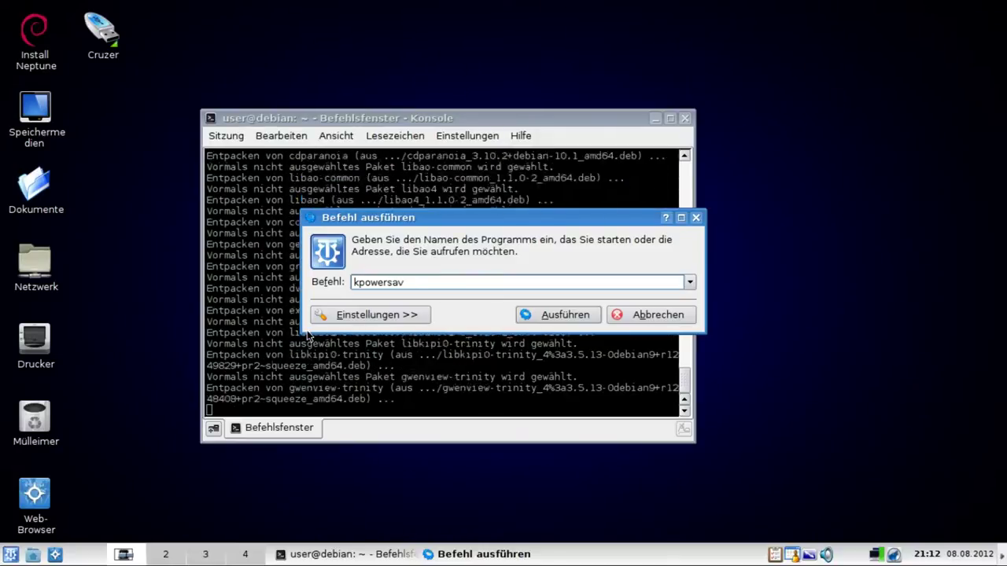
text(e)
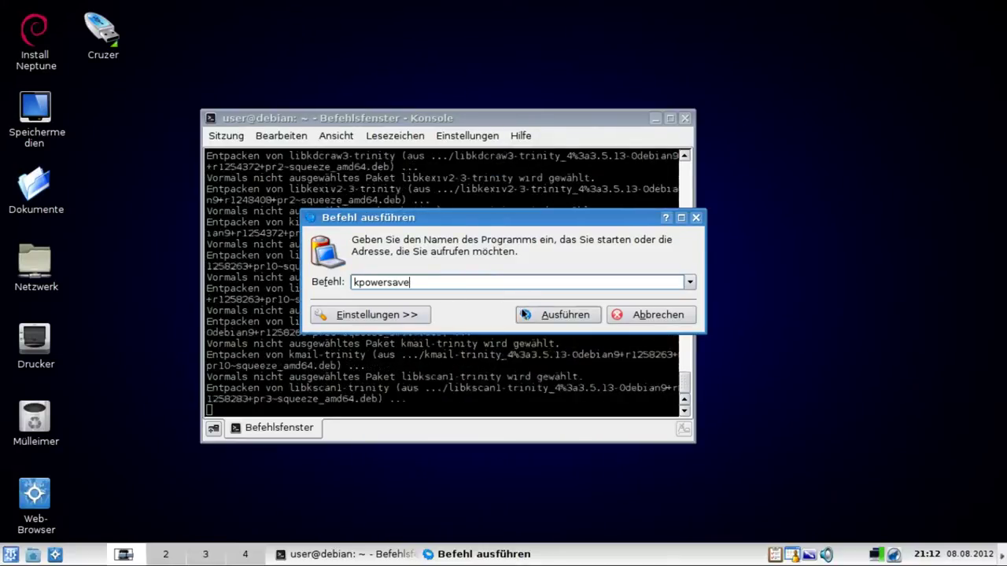
click(525, 314)
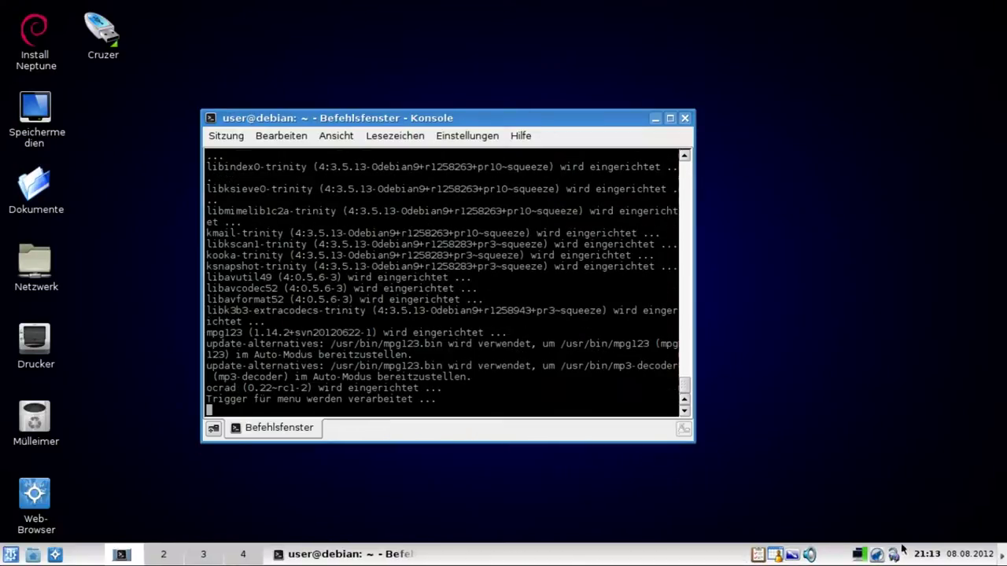
mouse_move(893, 556)
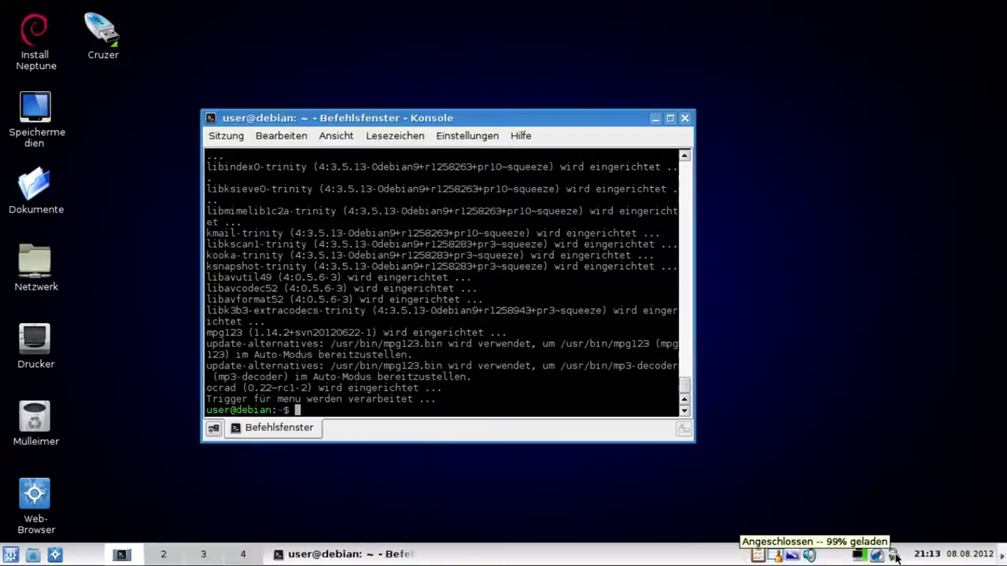
right_click(894, 556)
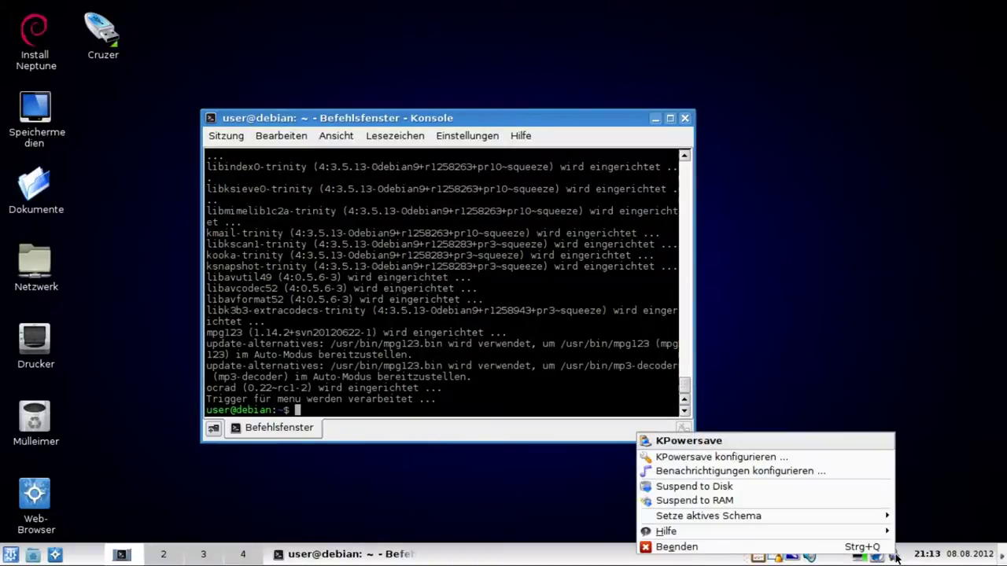
click(855, 462)
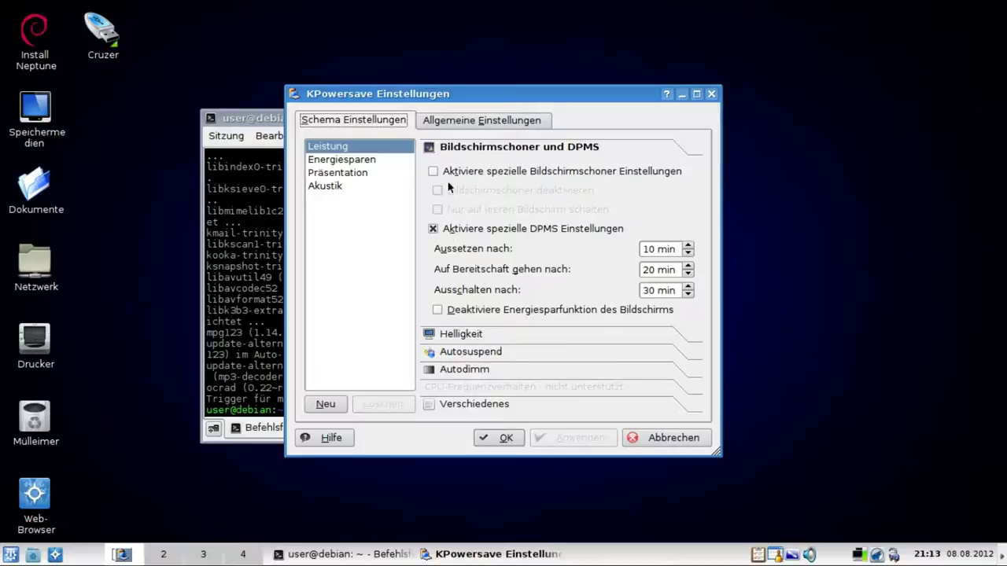
click(442, 126)
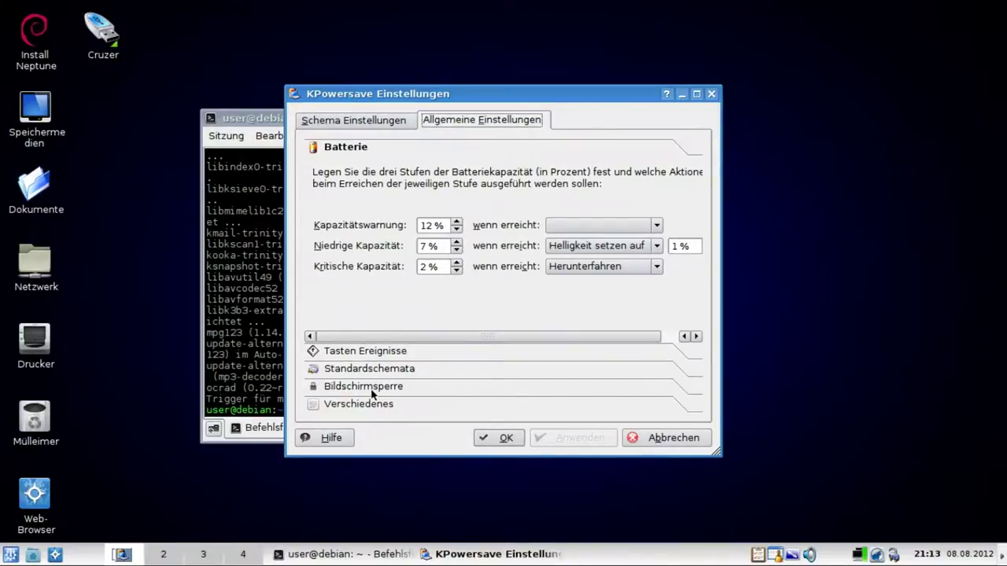
click(381, 366)
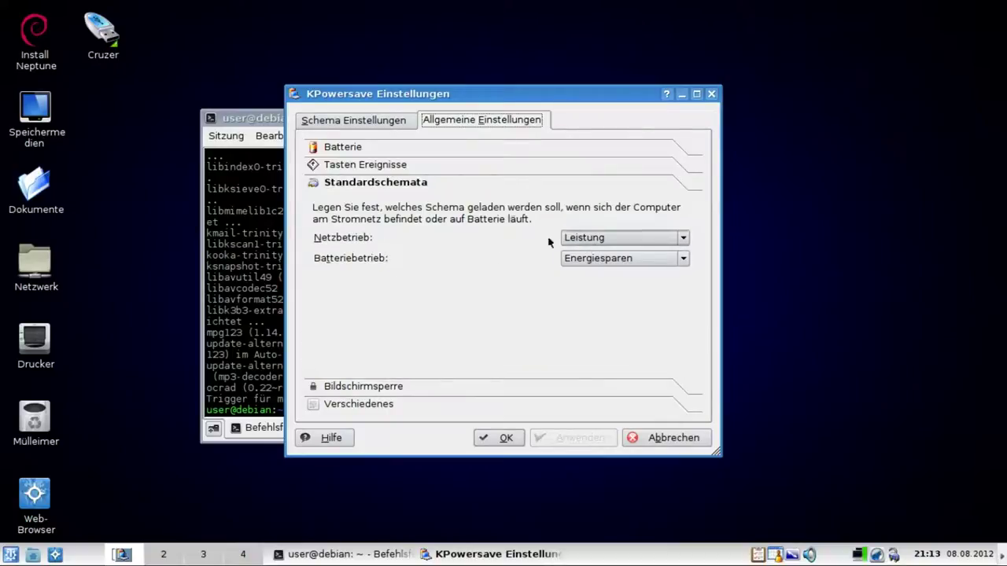
click(346, 121)
click(347, 161)
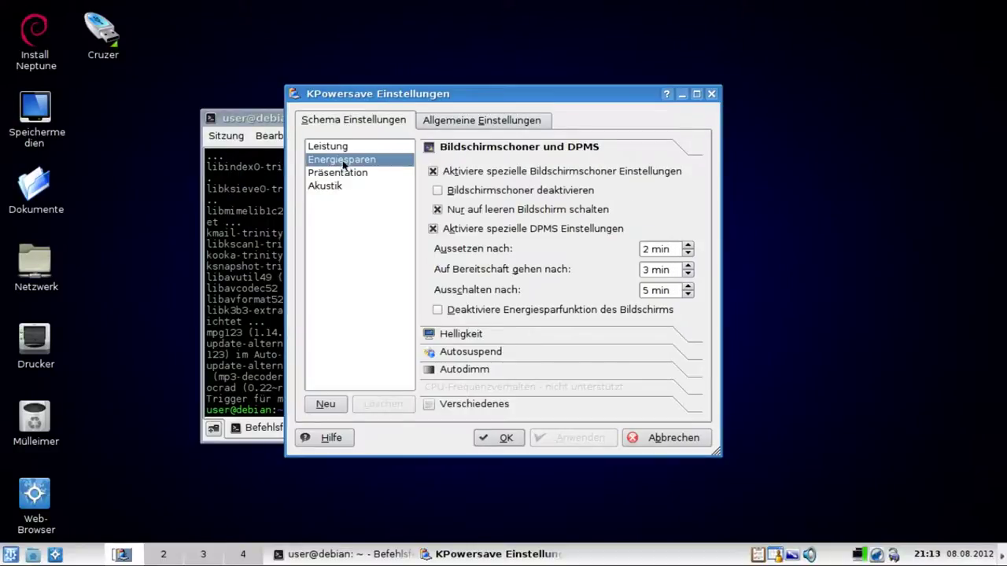
click(337, 175)
click(334, 186)
click(334, 173)
click(330, 161)
click(354, 148)
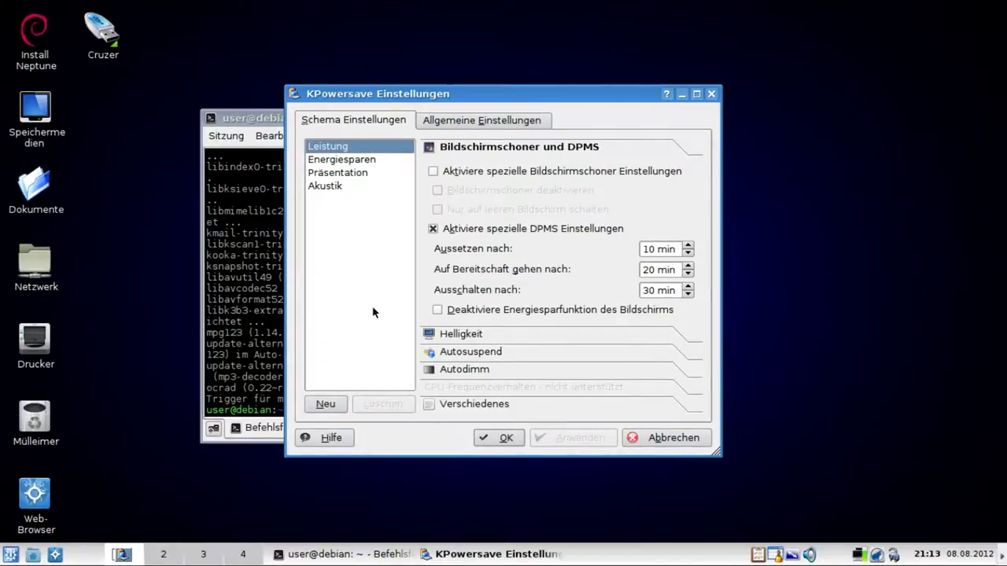
click(642, 440)
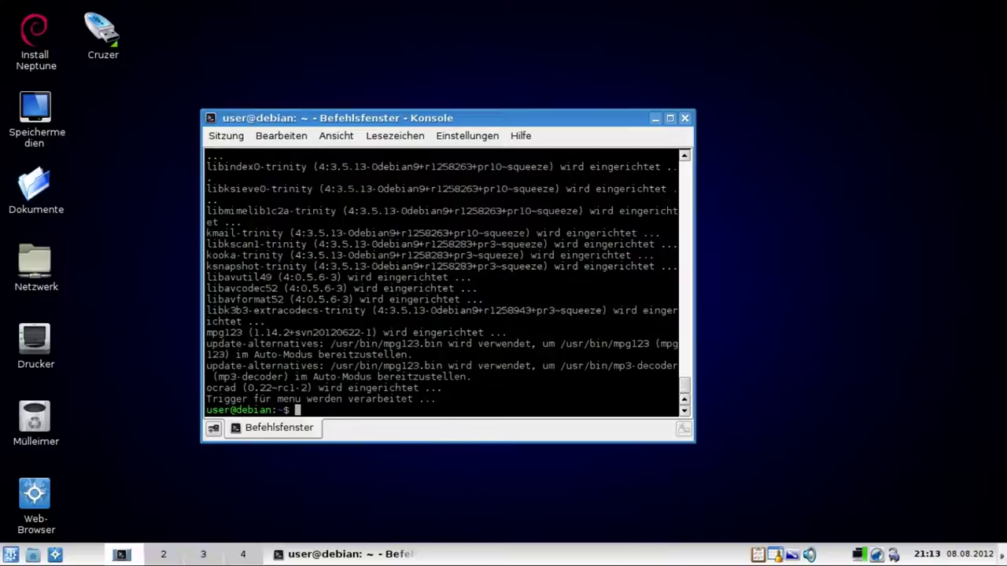
- Close the Konsole window with Ctrl+D
key(ctrl+d)
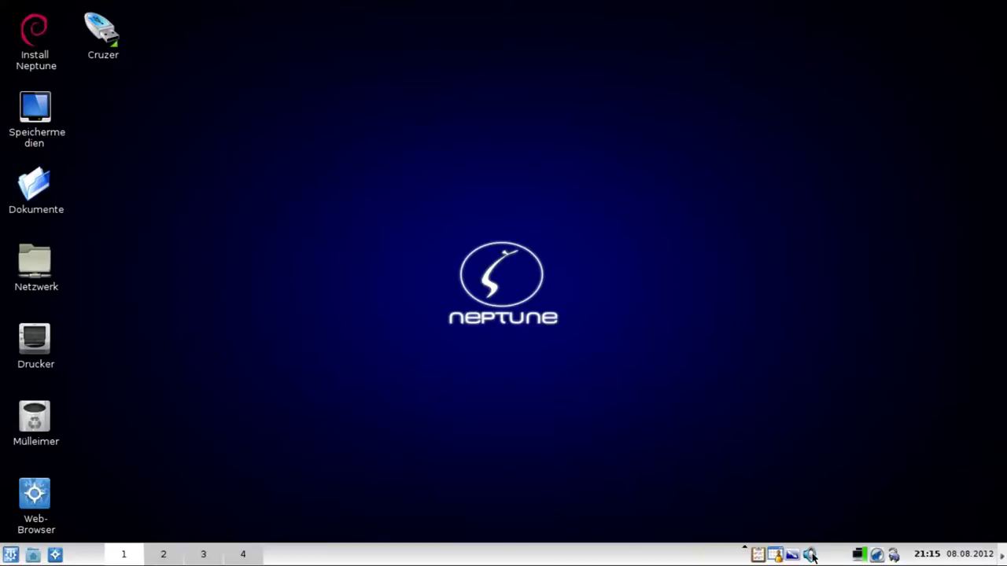
scroll(811, 556, down, 7)
- Lower the volume below 90% from the tray icon and open the Dokumente folder
scroll(811, 556, up, 3)
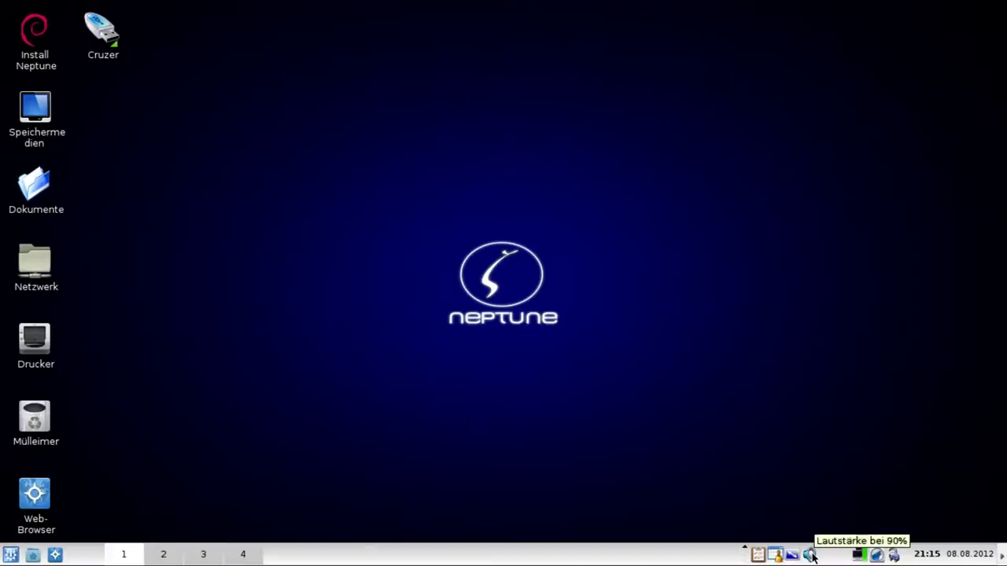
scroll(811, 556, down, 2)
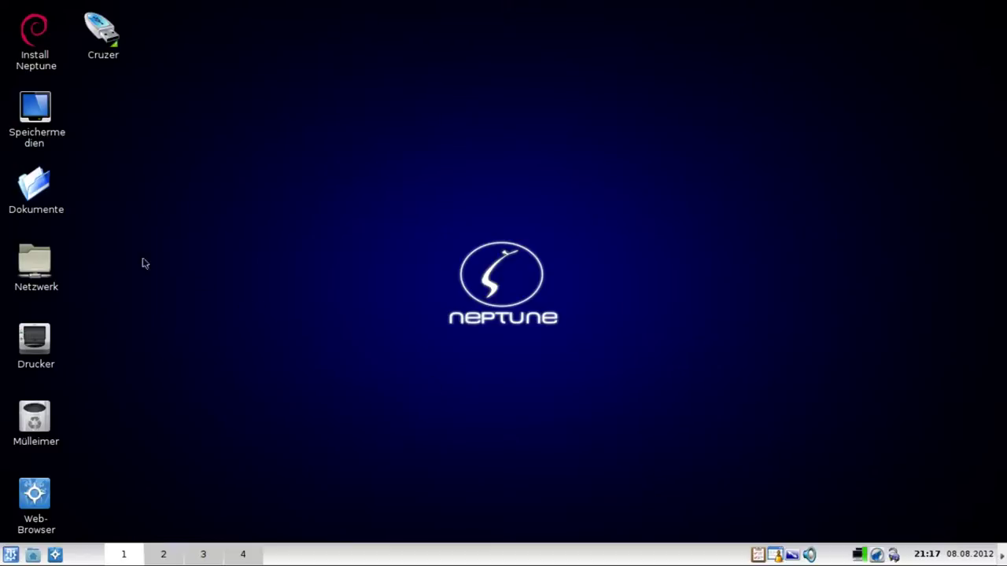
click(39, 198)
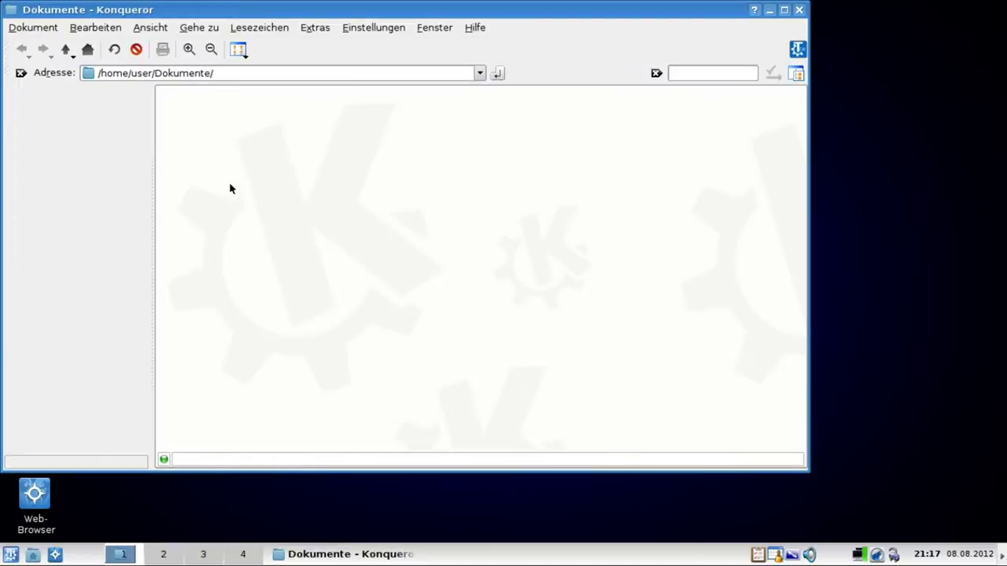
- Go up from Dokumente to the home folder, then browse to media:/ showing all drives
drag(380, 13, 468, 60)
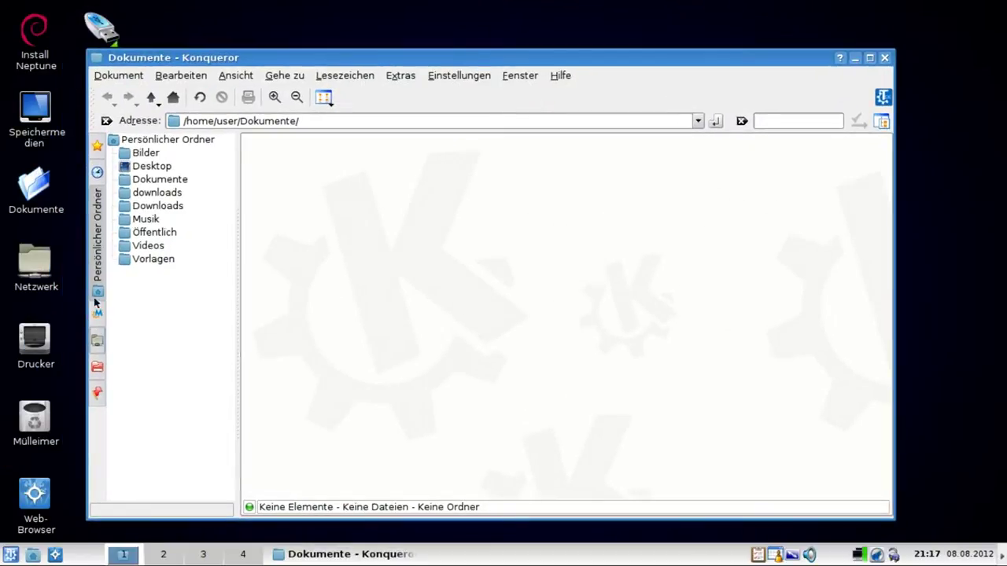
click(151, 97)
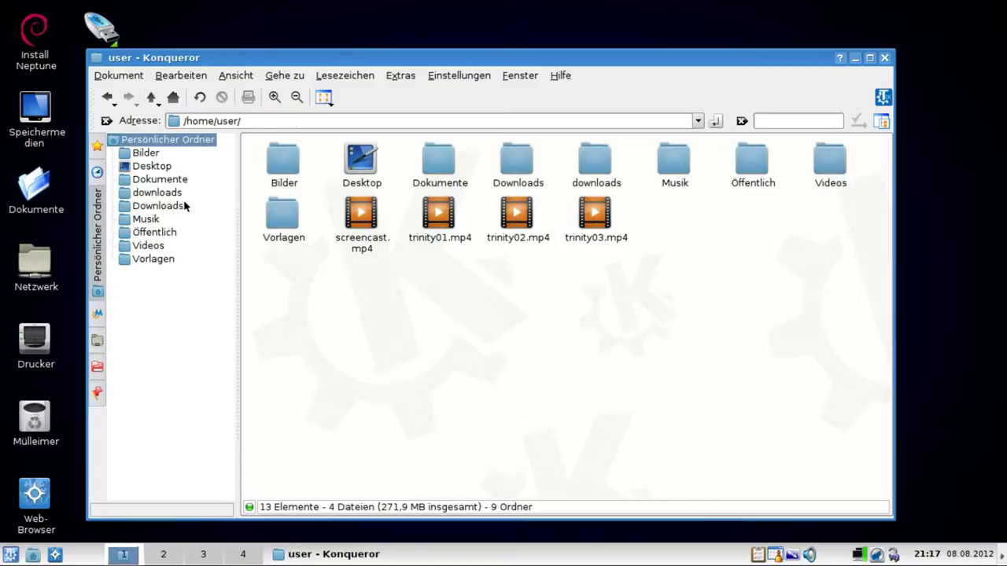
click(264, 122)
text(media:/)
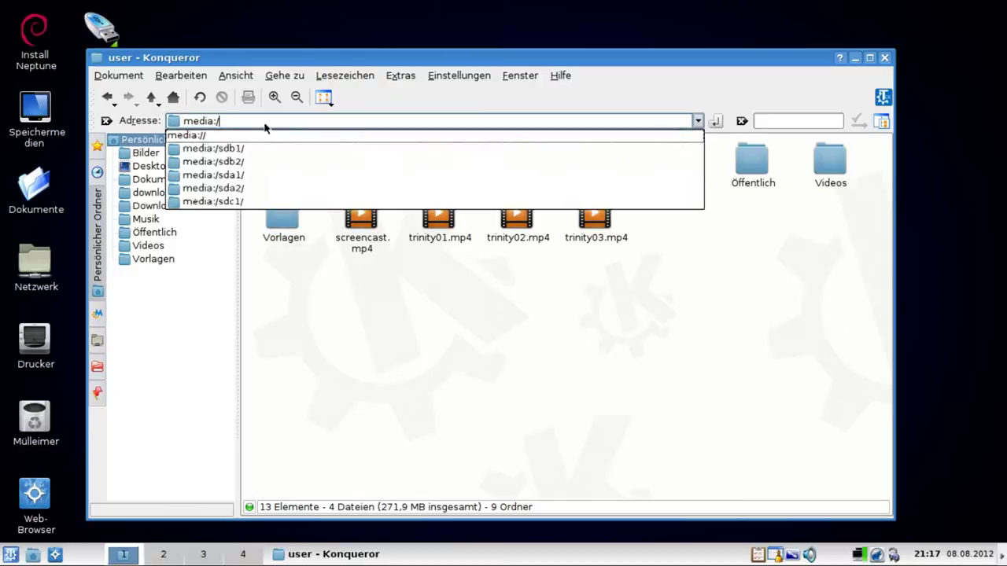
key(Return)
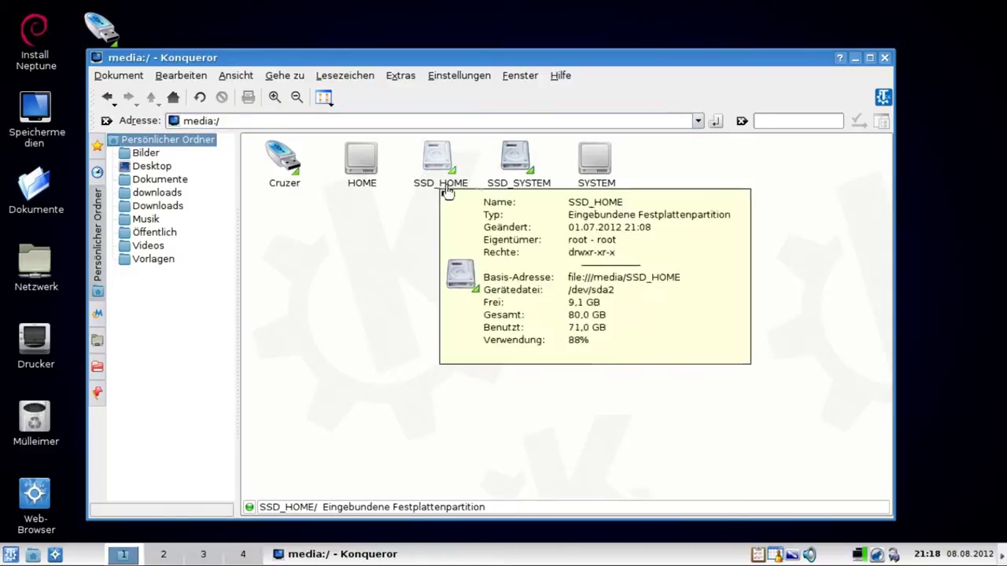
- Open the SSD_SYSTEM drive and browse into /etc and its X11 folder
click(509, 184)
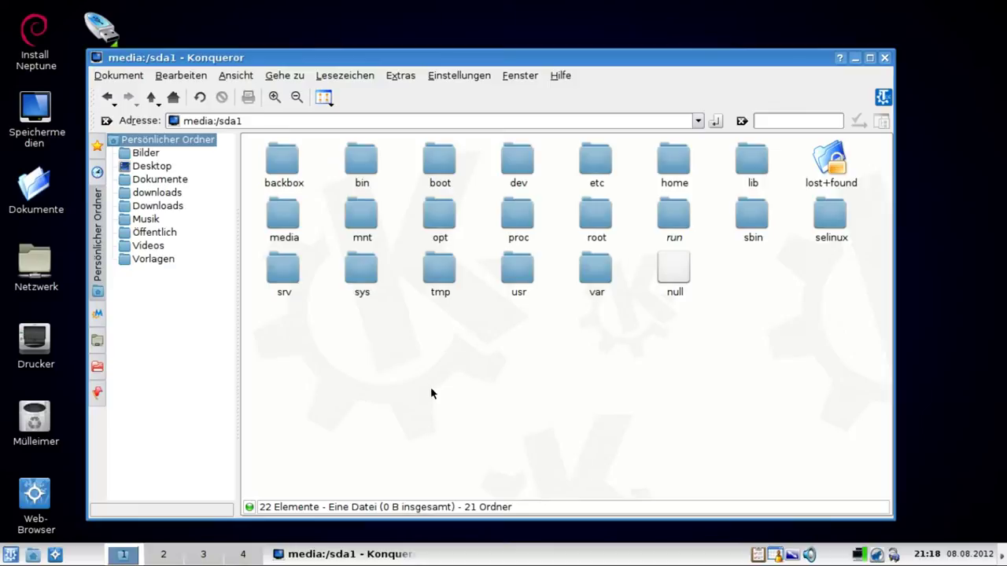
key(e)
key(Return)
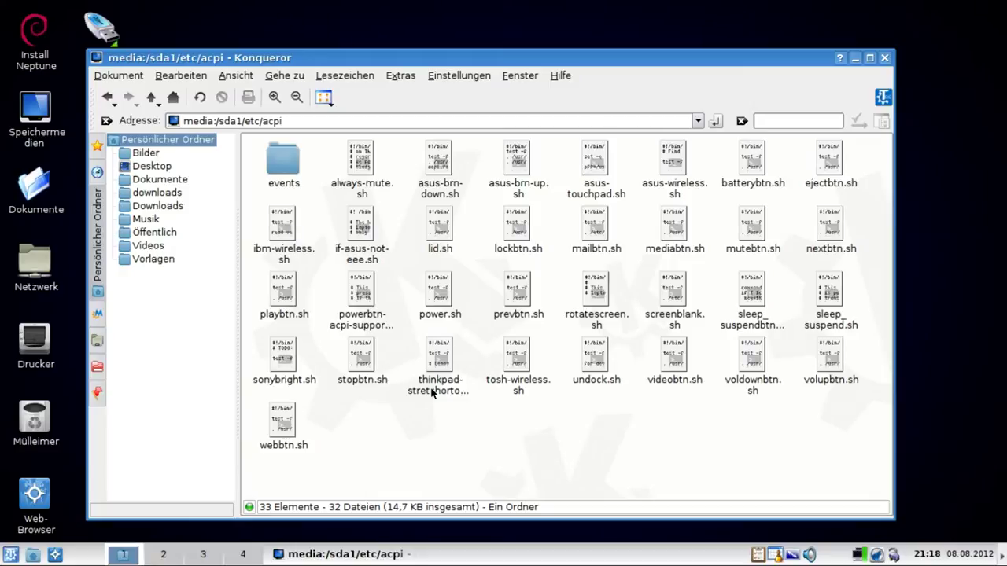
key(BackSpace)
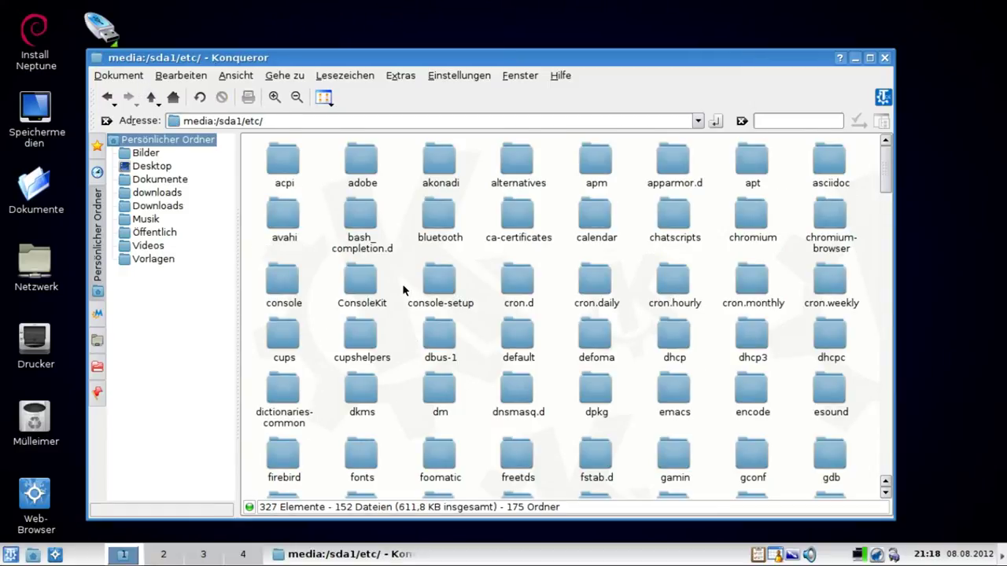
text(X11)
key(Return)
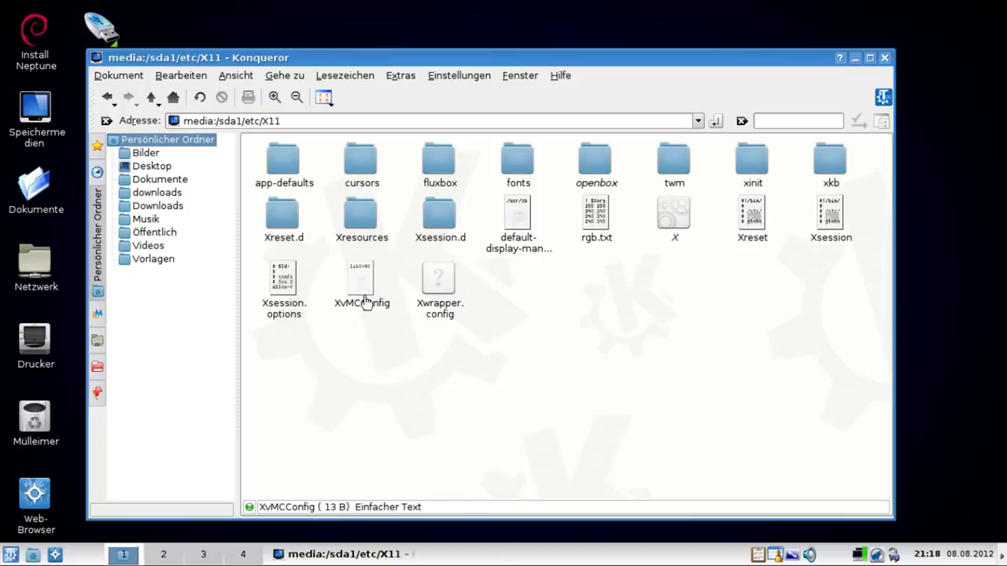
- Show the Extras tools menu, then close the Konqueror window
mouse_move(365, 303)
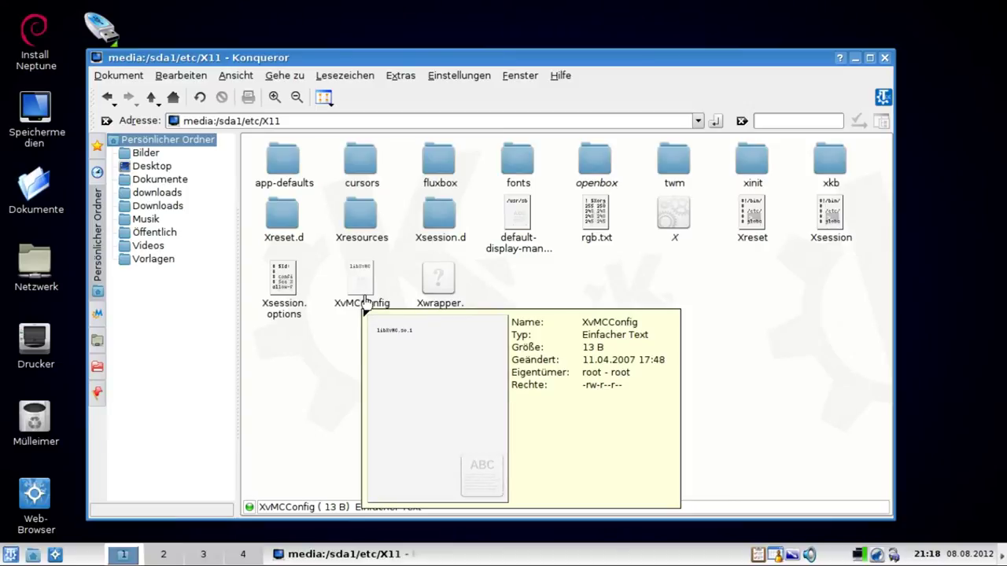
mouse_move(297, 305)
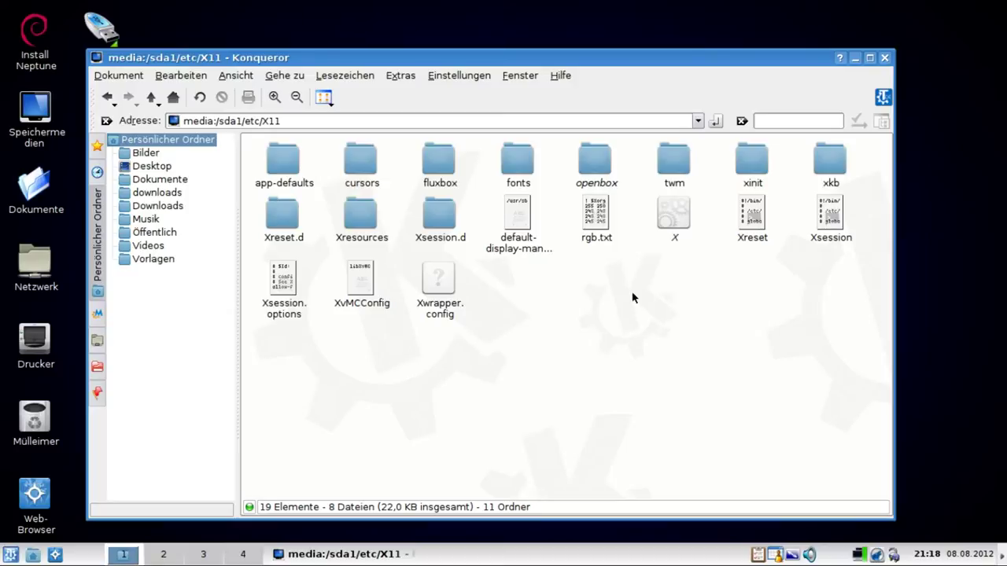
click(884, 57)
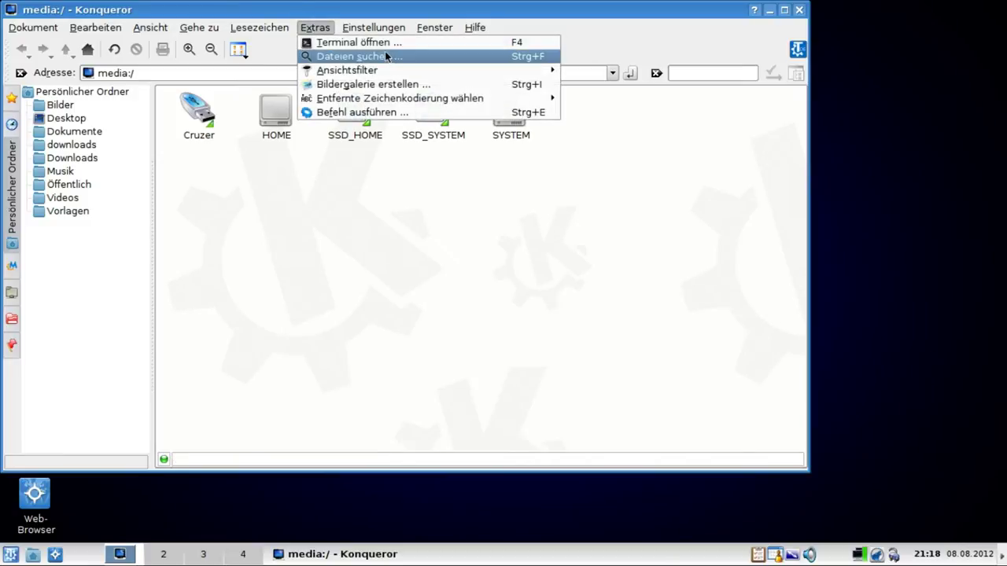
click(314, 28)
drag(319, 12, 401, 54)
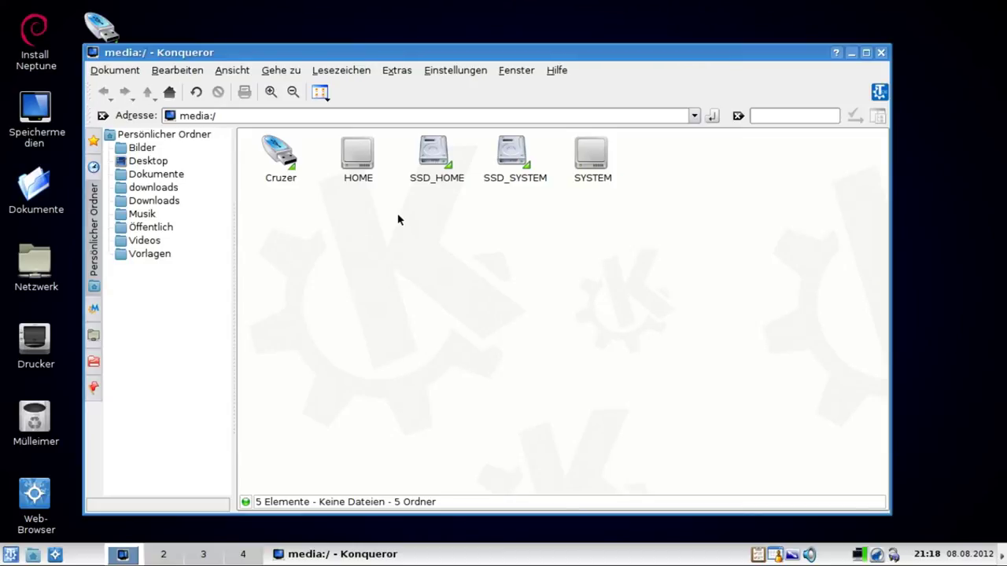
click(400, 72)
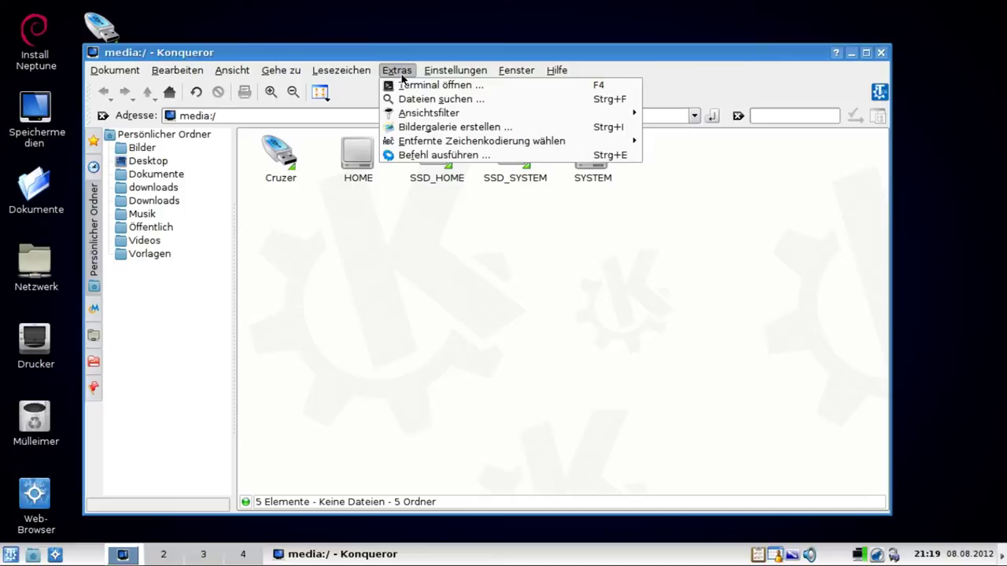
click(402, 75)
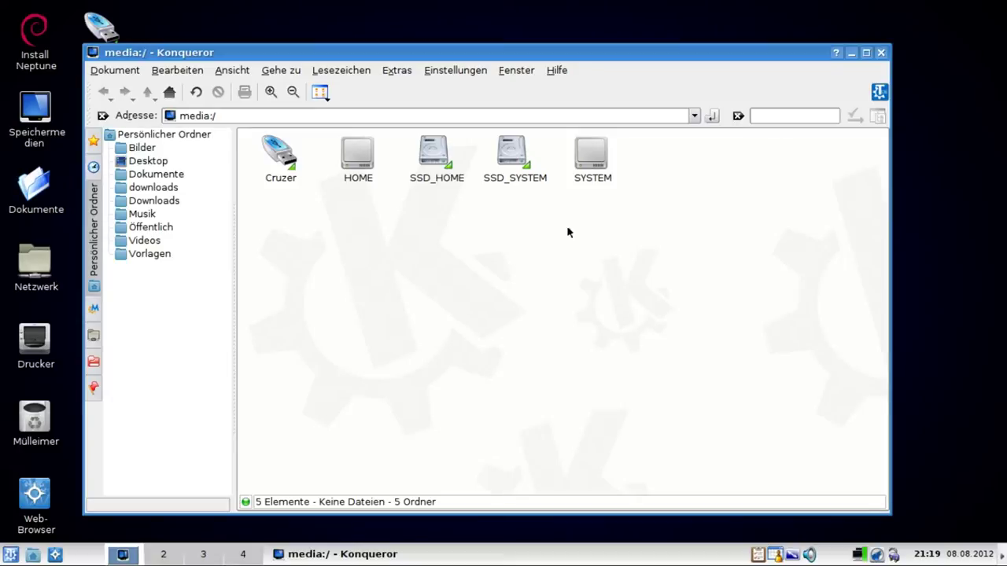
click(881, 53)
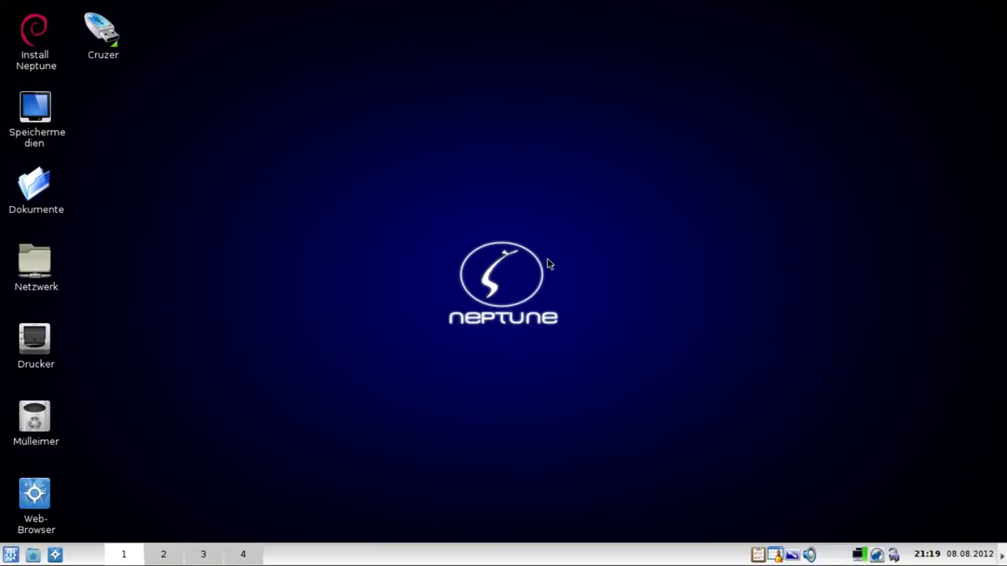
- Browse the K-menu categories and open Persönlicher Ordner - Eigene Dateien, moving its window aside
click(10, 555)
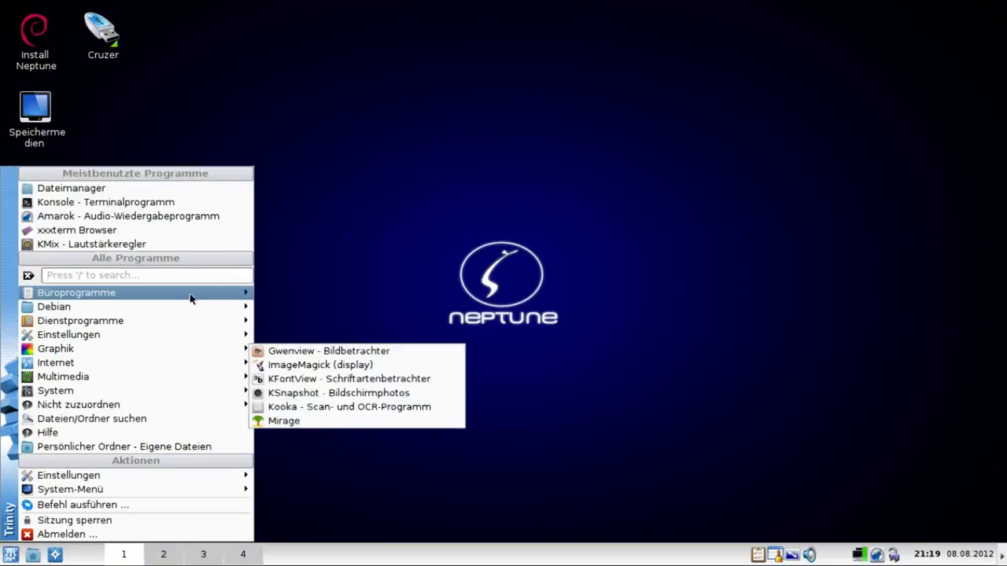
mouse_move(193, 297)
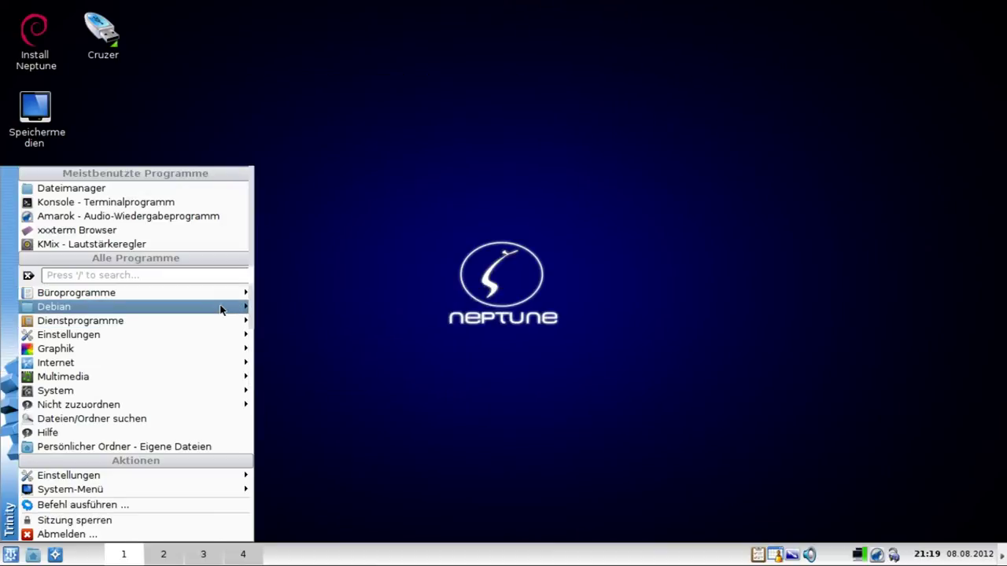
mouse_move(216, 325)
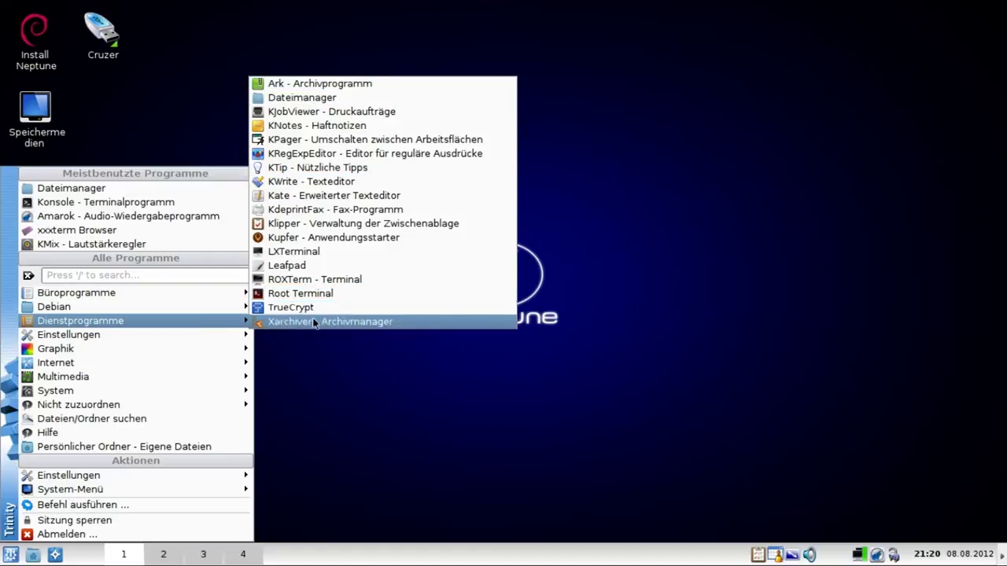
mouse_move(217, 343)
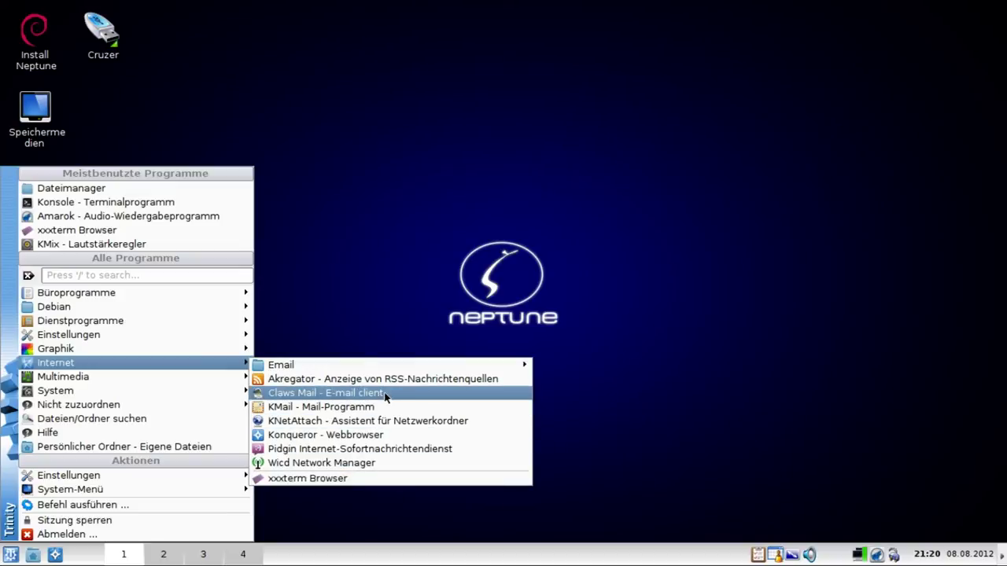
mouse_move(276, 371)
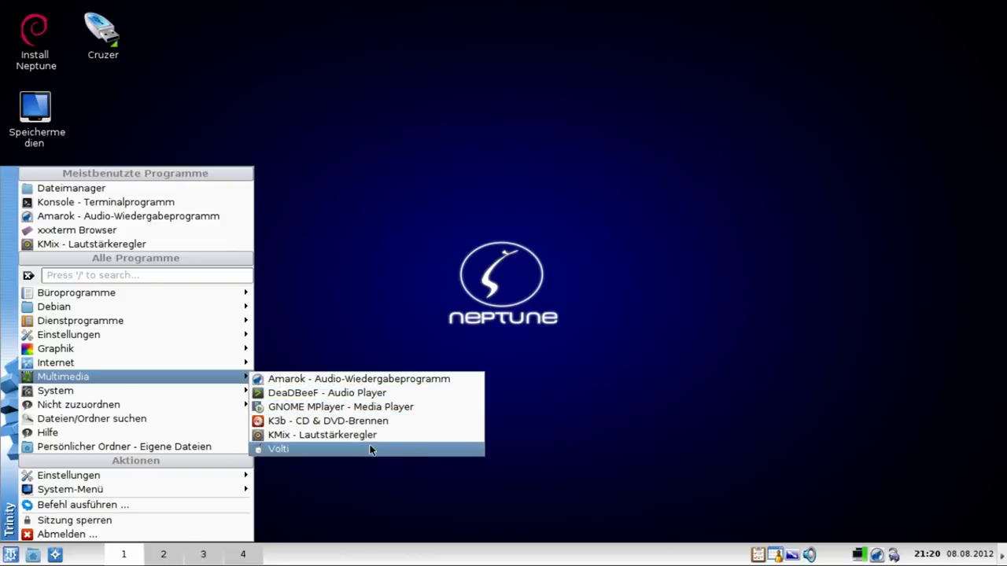
mouse_move(177, 397)
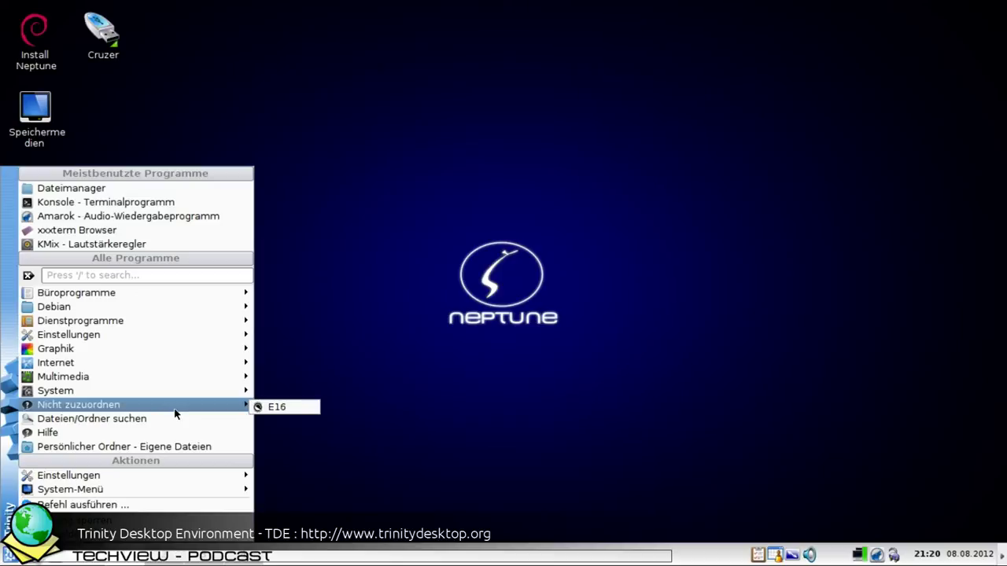
click(185, 447)
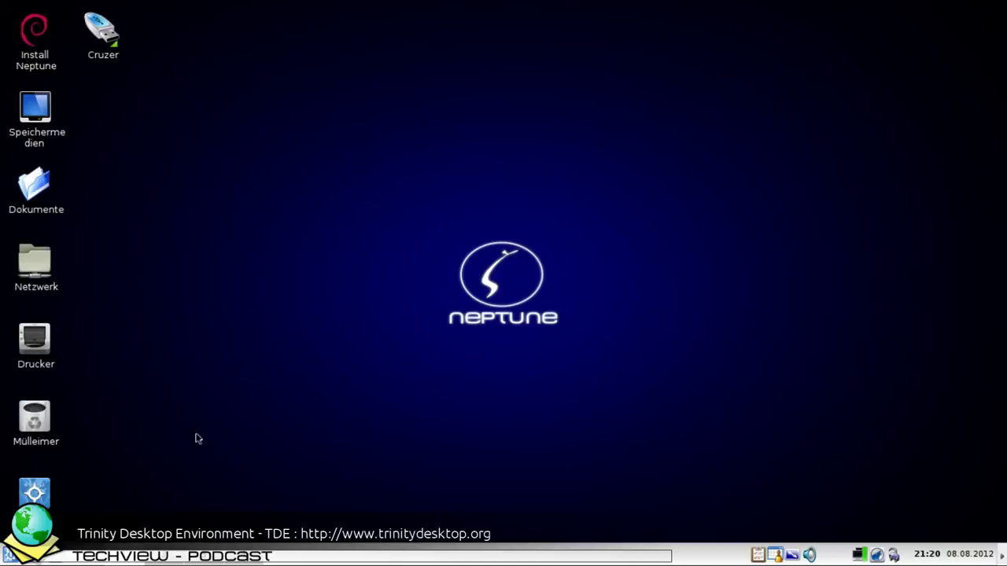
drag(428, 3, 519, 38)
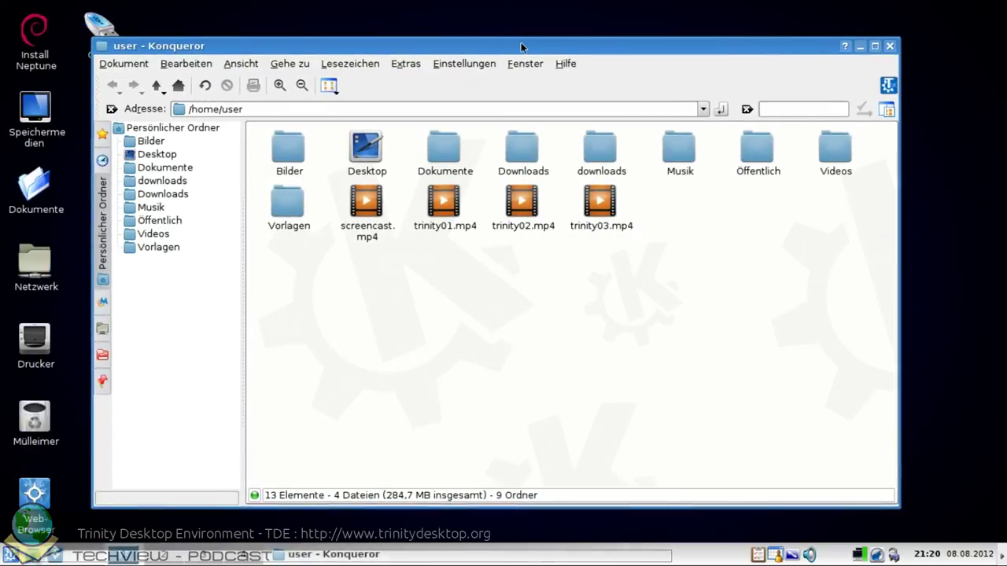